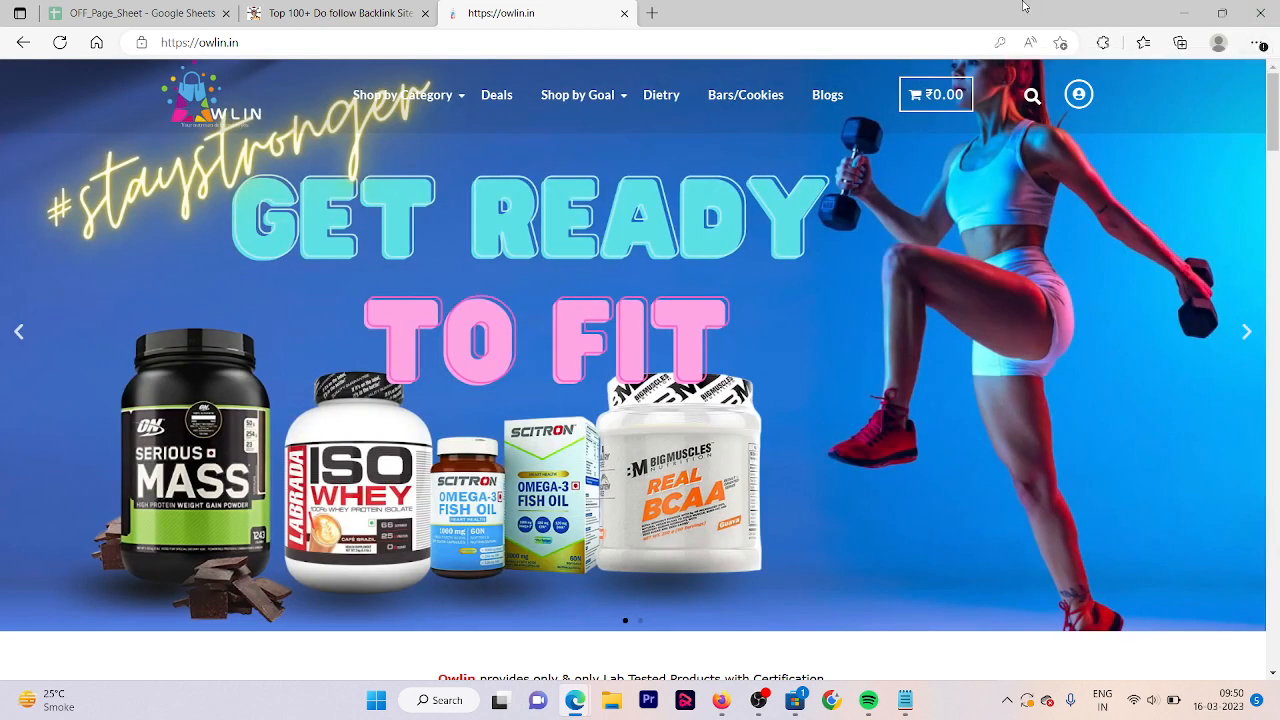
Examine the Top 100+ Do follow Backlink Sites article down to its list of DoFollow backlink profile creation sites
{"action": "left_click", "coordinate": [363, 9]}
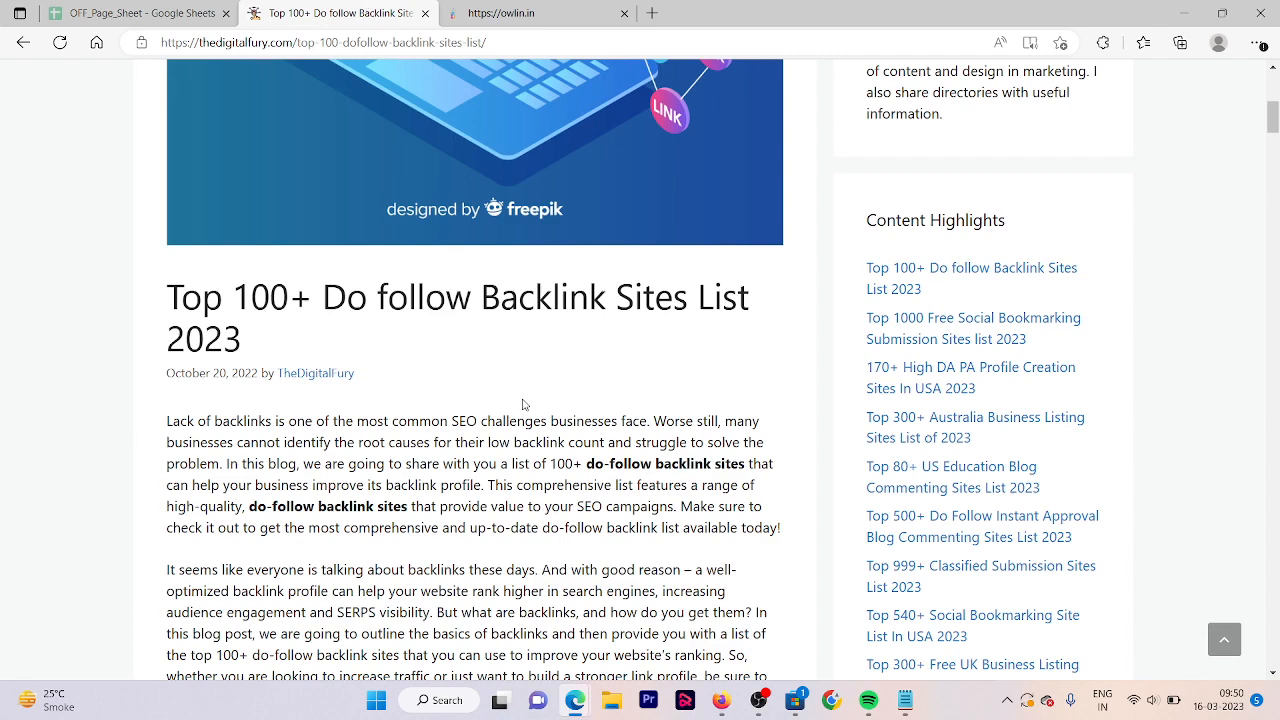
{"action": "scroll", "coordinate": [522, 404], "scroll_direction": "down", "scroll_amount": 2}
{"action": "scroll", "coordinate": [522, 404], "scroll_direction": "down", "scroll_amount": 8}
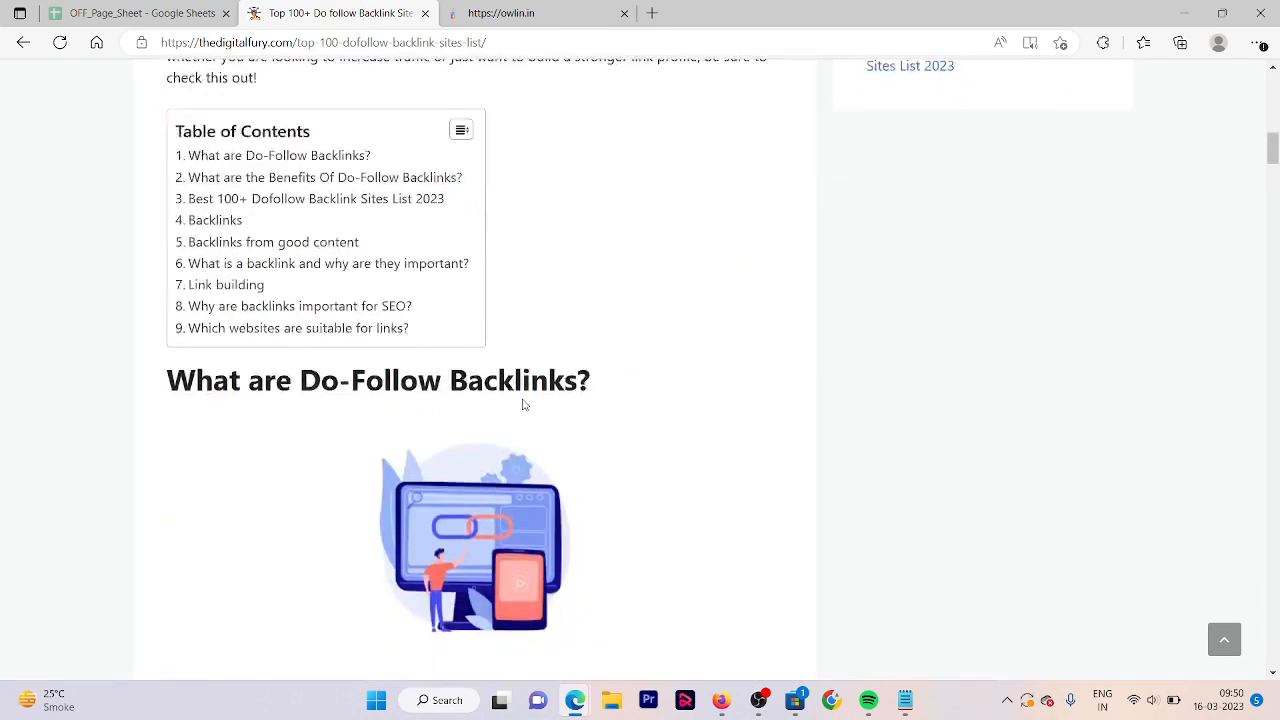
{"action": "scroll", "coordinate": [522, 402], "scroll_direction": "down", "scroll_amount": 1}
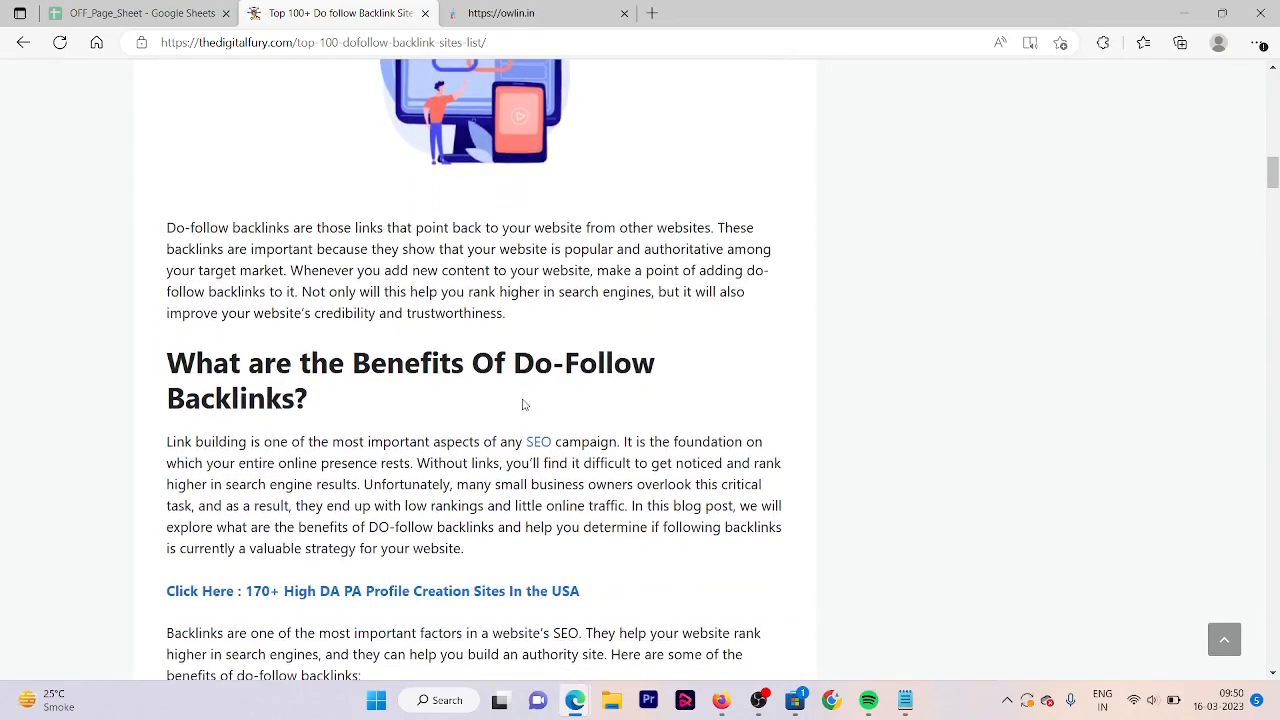
{"action": "scroll", "coordinate": [522, 404], "scroll_direction": "down", "scroll_amount": 4}
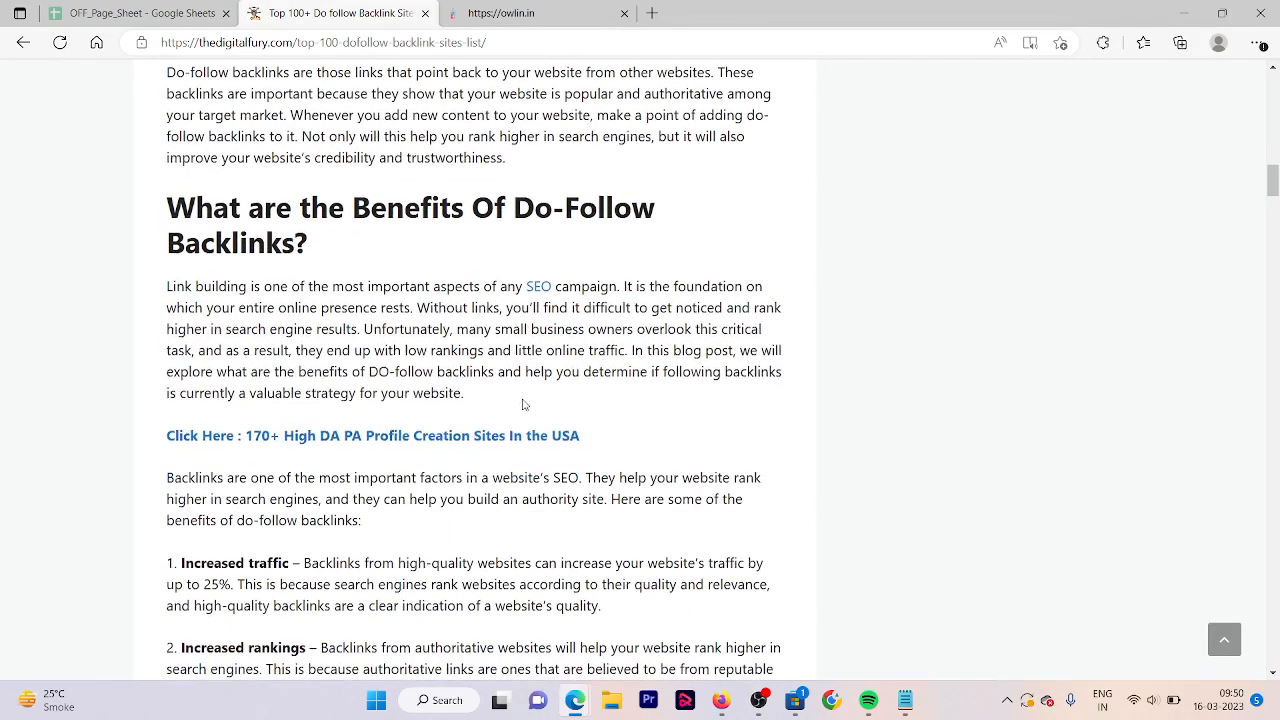
{"action": "scroll", "coordinate": [522, 400], "scroll_direction": "down", "scroll_amount": 10}
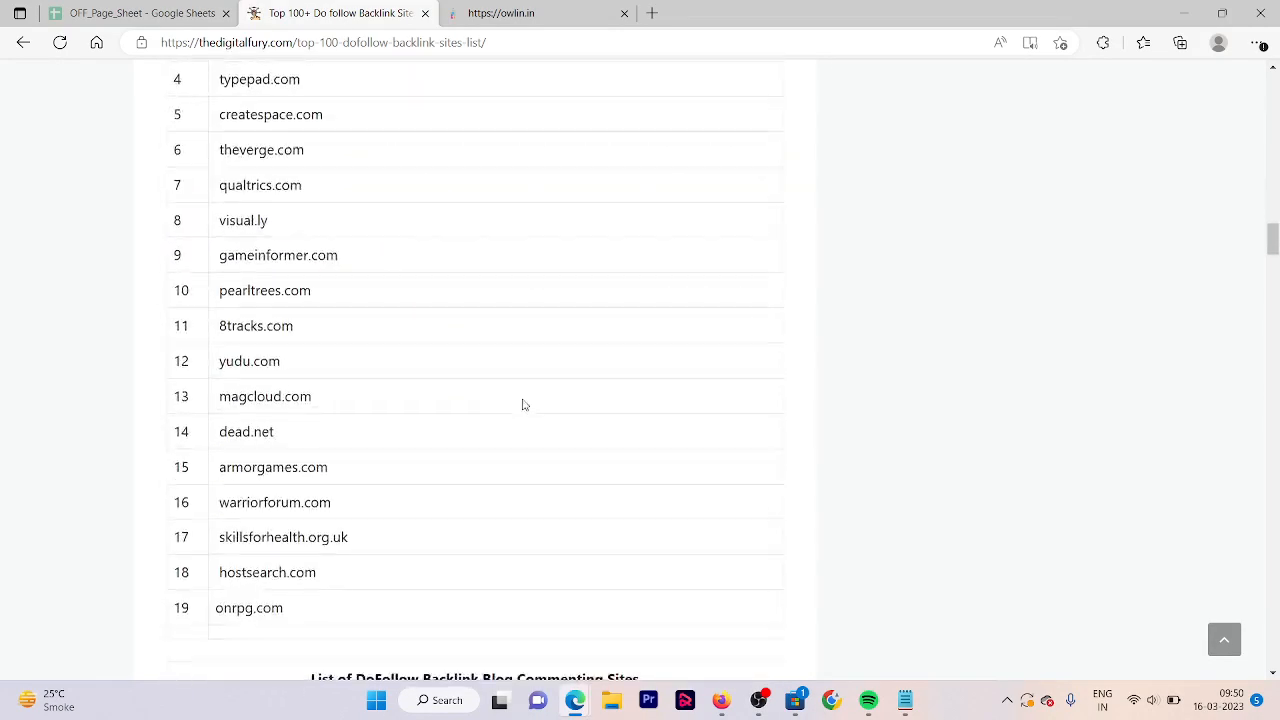
{"action": "scroll", "coordinate": [524, 403], "scroll_direction": "up", "scroll_amount": 2}
{"action": "left_click_drag", "start_coordinate": [212, 206], "coordinate": [320, 453]}
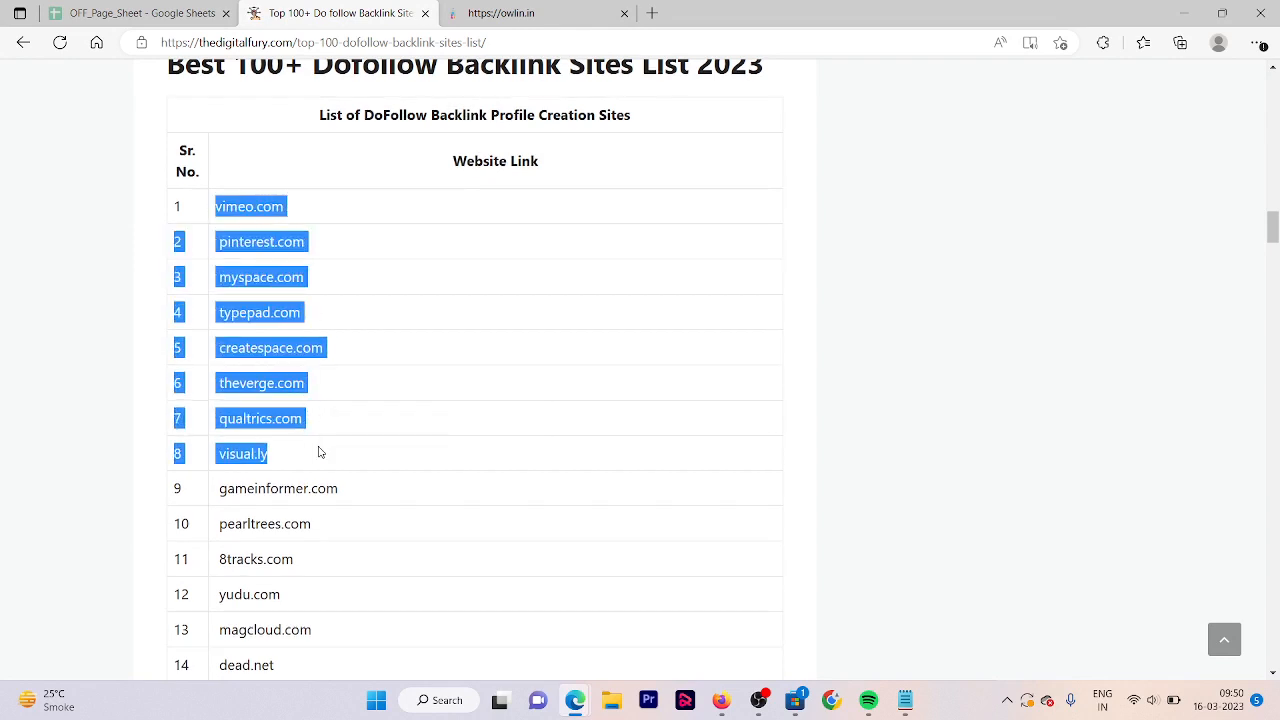
{"action": "left_click", "coordinate": [320, 452]}
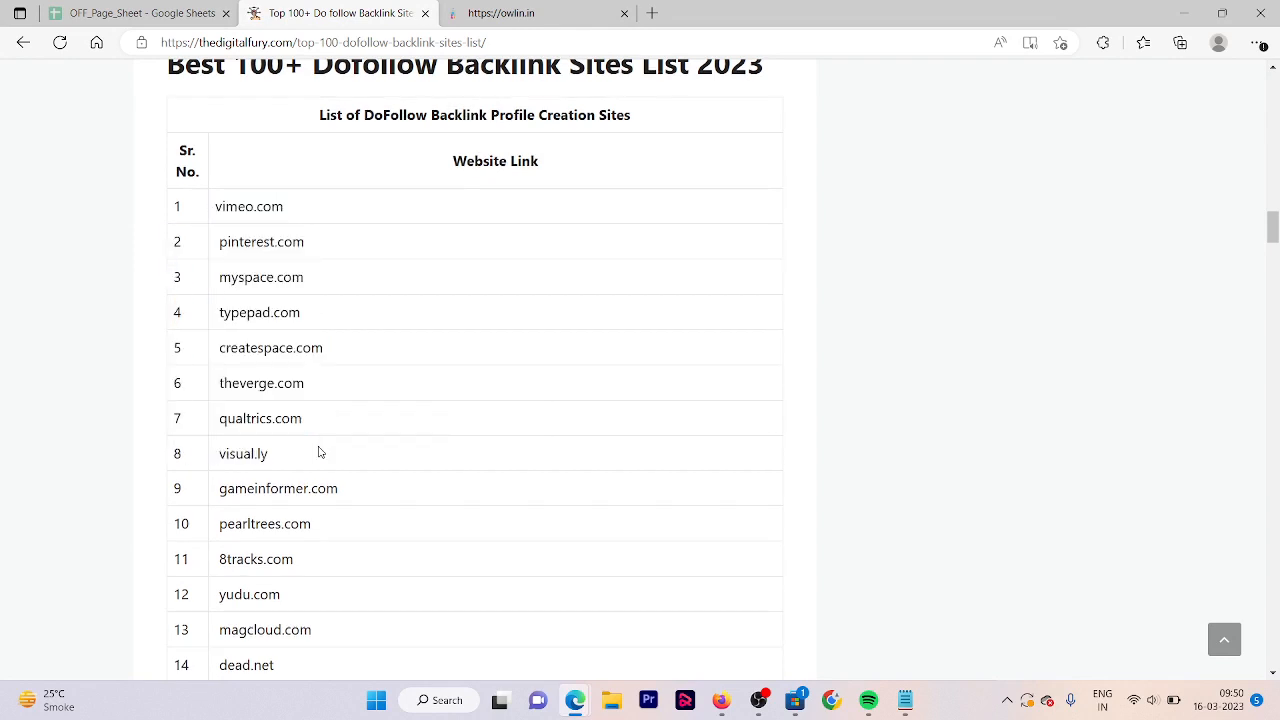
Open ChatGPT at chat.openai.com/chat in a new tab placed just before the owlin.in tab
{"action": "left_click", "coordinate": [580, 12]}
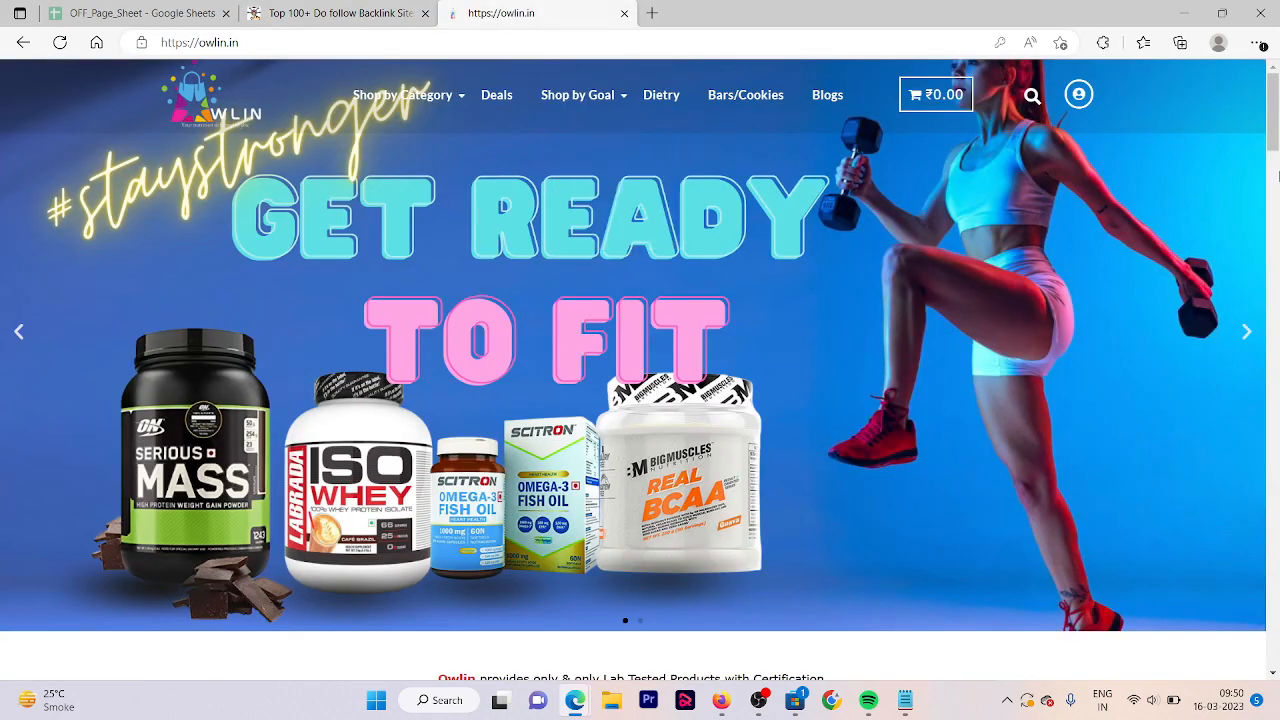
{"action": "left_click_drag", "start_coordinate": [1278, 175], "coordinate": [1274, 12]}
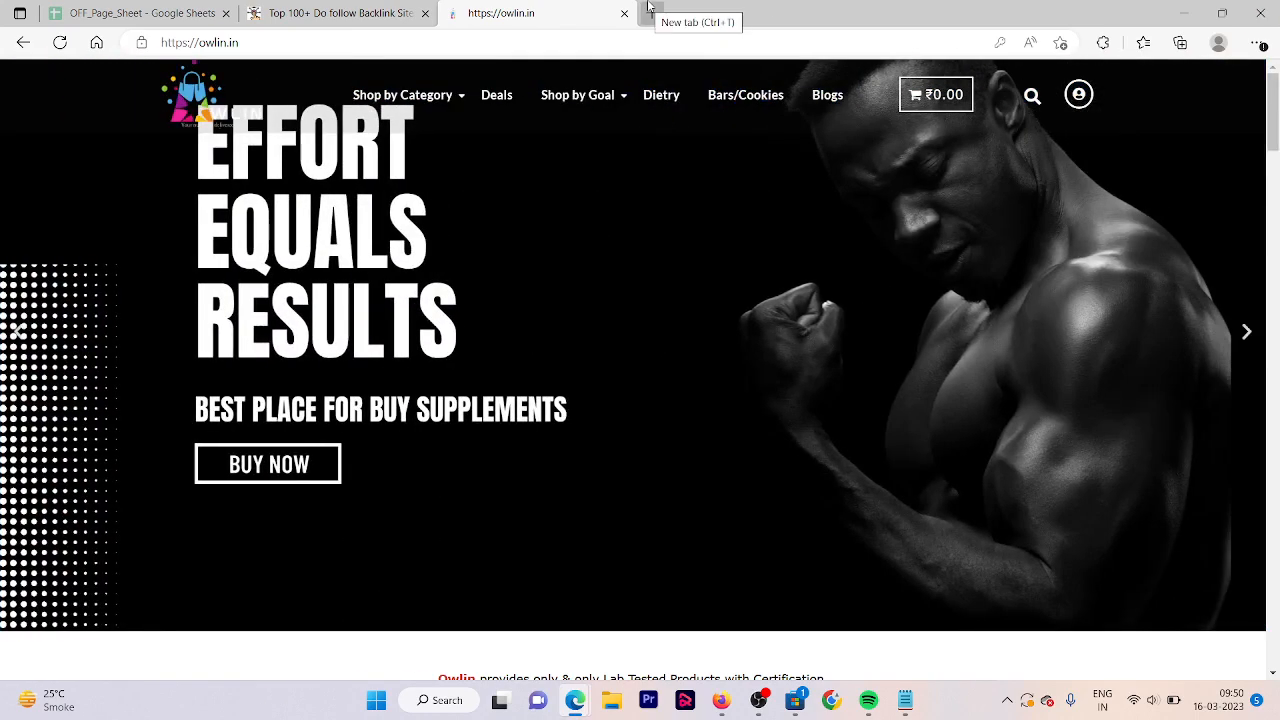
{"action": "left_click", "coordinate": [648, 8]}
{"action": "left_click_drag", "start_coordinate": [648, 10], "coordinate": [466, 7]}
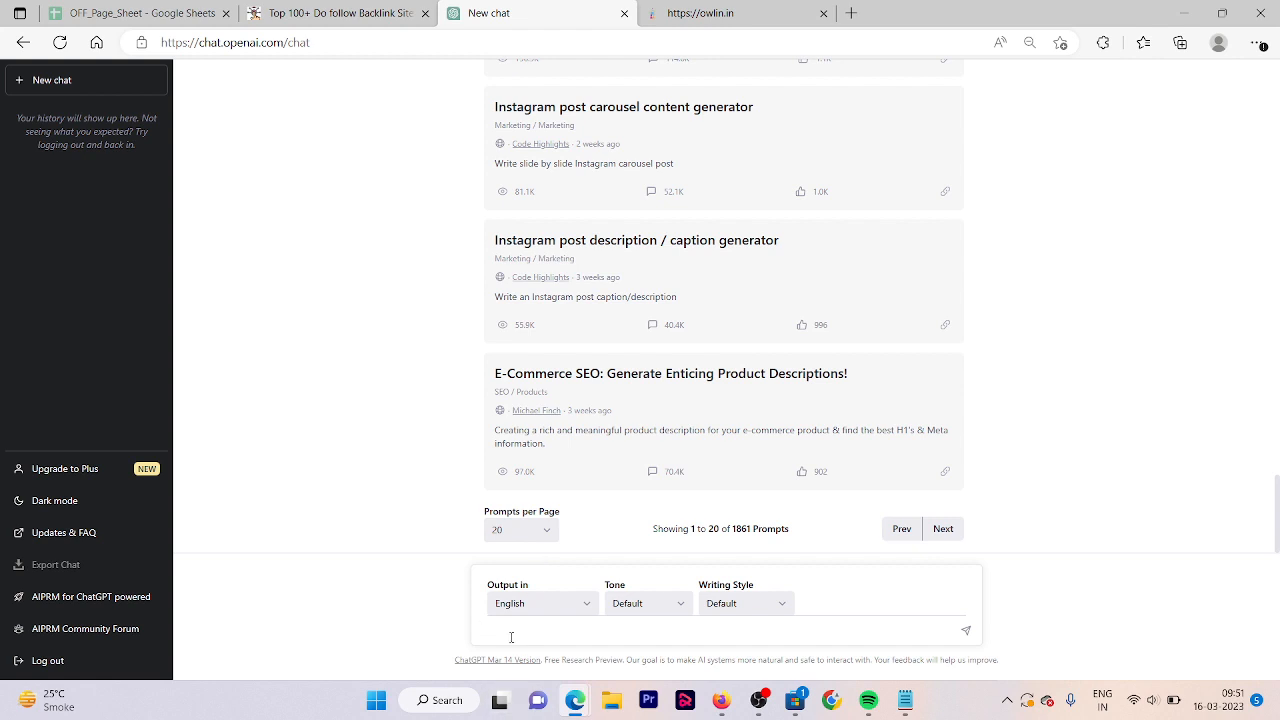
Write a ChatGPT prompt reading "give me title and description, tags for seo backlinks"
{"action": "type", "text": "give me "}
{"action": "type", "text": "meta title"}
{"action": "type", "text": " and"}
{"action": "key", "text": "ctrl+BackSpace"}
{"action": "key", "text": "ctrl+BackSpace"}
{"action": "key", "text": "ctrl+BackSpace"}
{"action": "type", "text": "title and description, tags for seo b"}
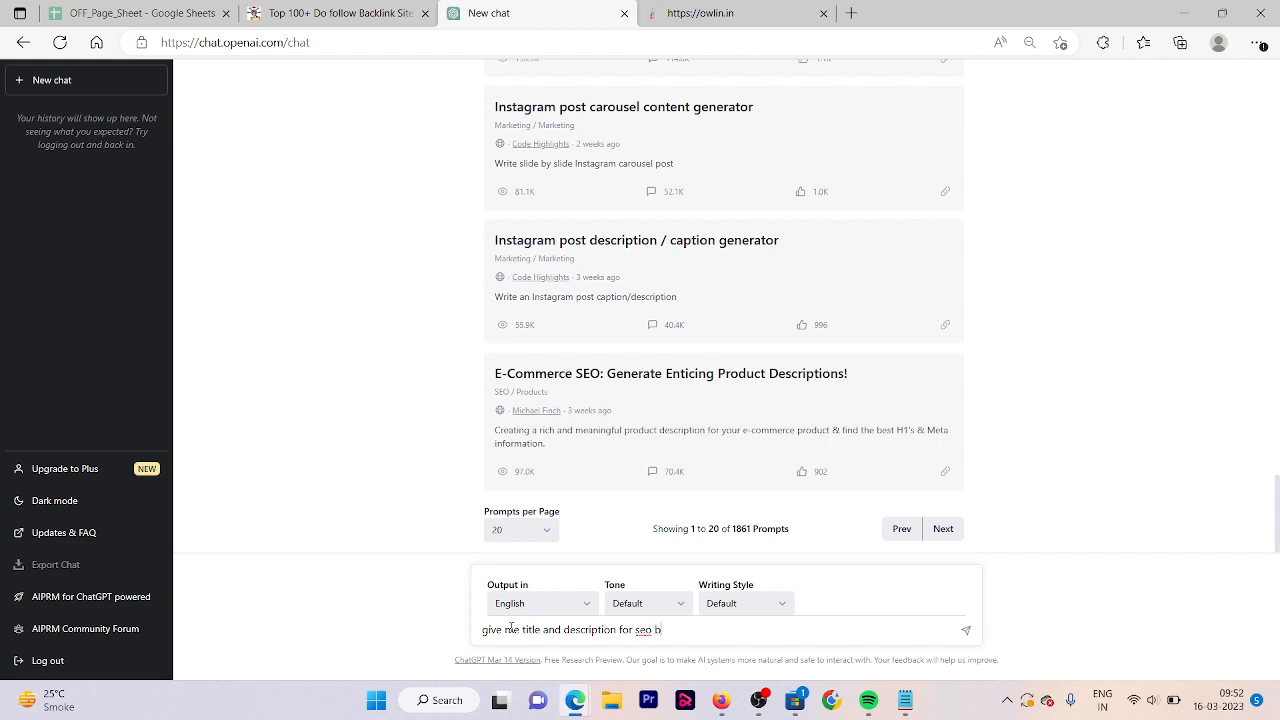
{"action": "type", "text": "acklinks"}
{"action": "left_click", "coordinate": [616, 630]}
{"action": "type", "text": ", tags"}
Complete the prompt with ", my website is owlin.in here i used to sell nutritional supplements of other brands" and submit it
{"action": "left_click", "coordinate": [772, 633]}
{"action": "type", "text": ", my"}
{"action": "type", "text": "website is owlin.in here i used to sell nutritional supplements of oter"}
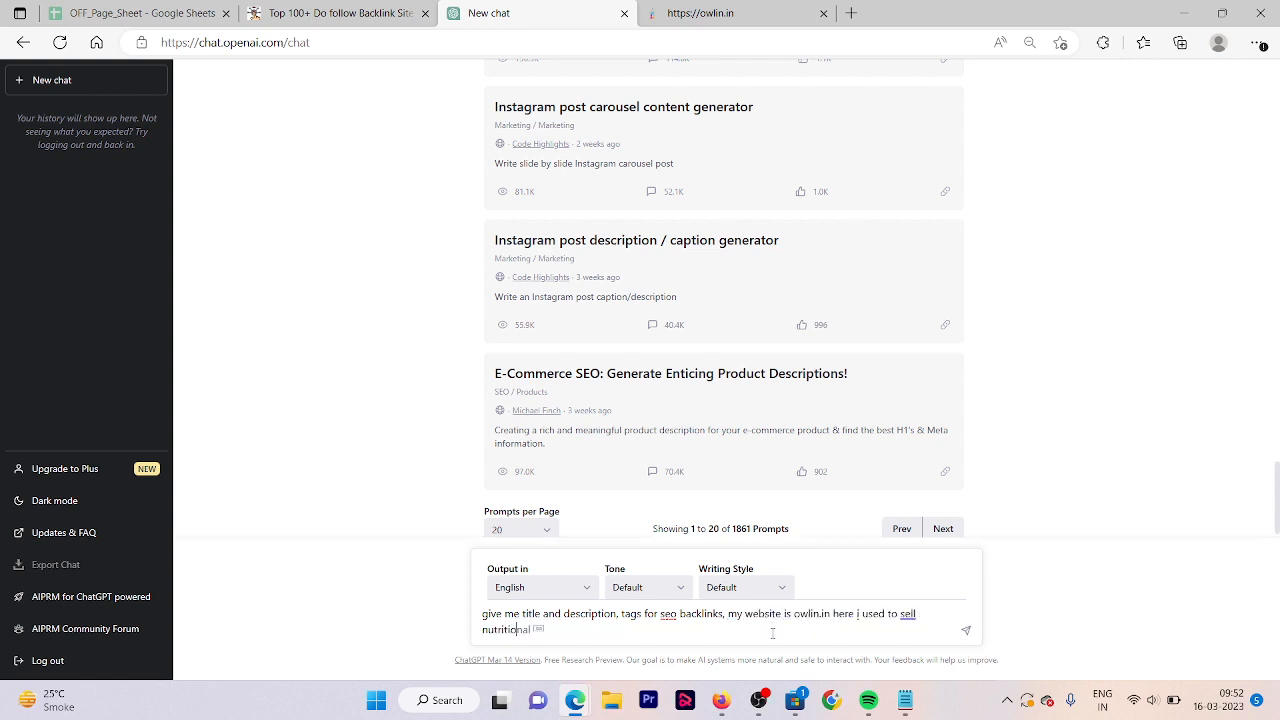
{"action": "key", "text": "BackSpace"}
{"action": "key", "text": "BackSpace"}
{"action": "type", "text": "her brands"}
{"action": "key", "text": "Return"}
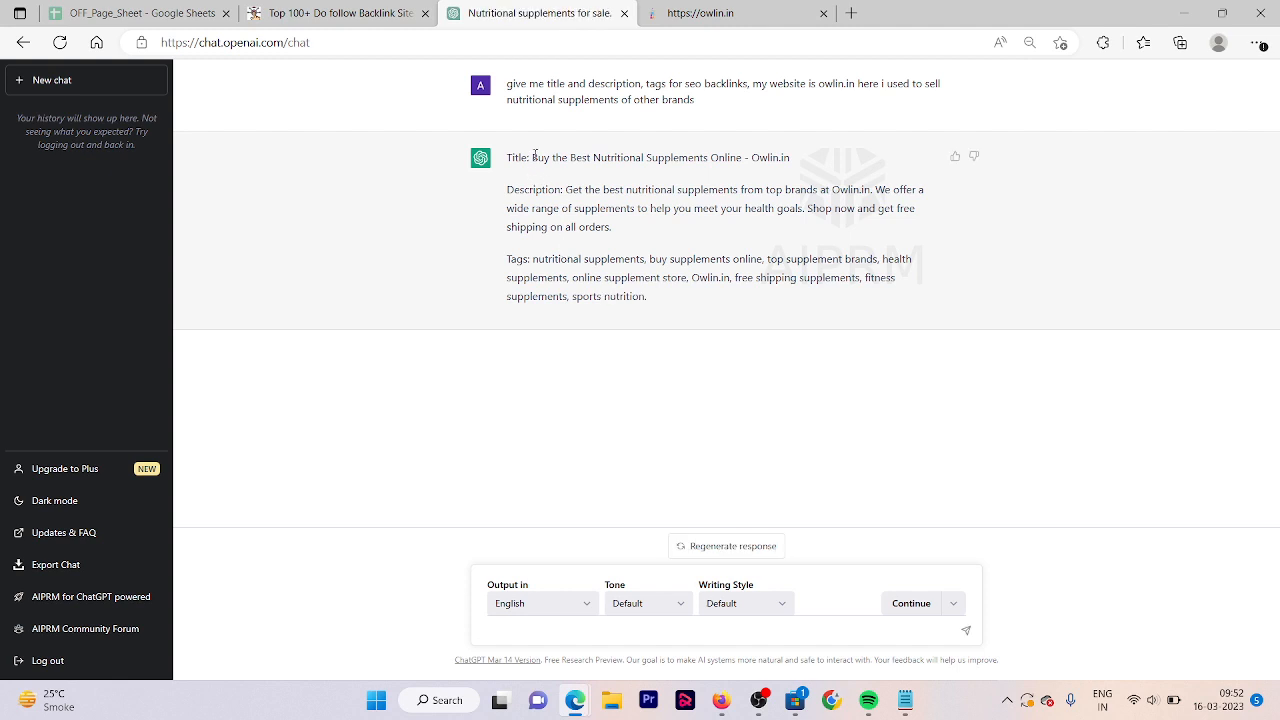
Review the generated title, description and tags, comparing the nutritional supplements keyword across them
{"action": "left_click_drag", "start_coordinate": [533, 156], "coordinate": [577, 157]}
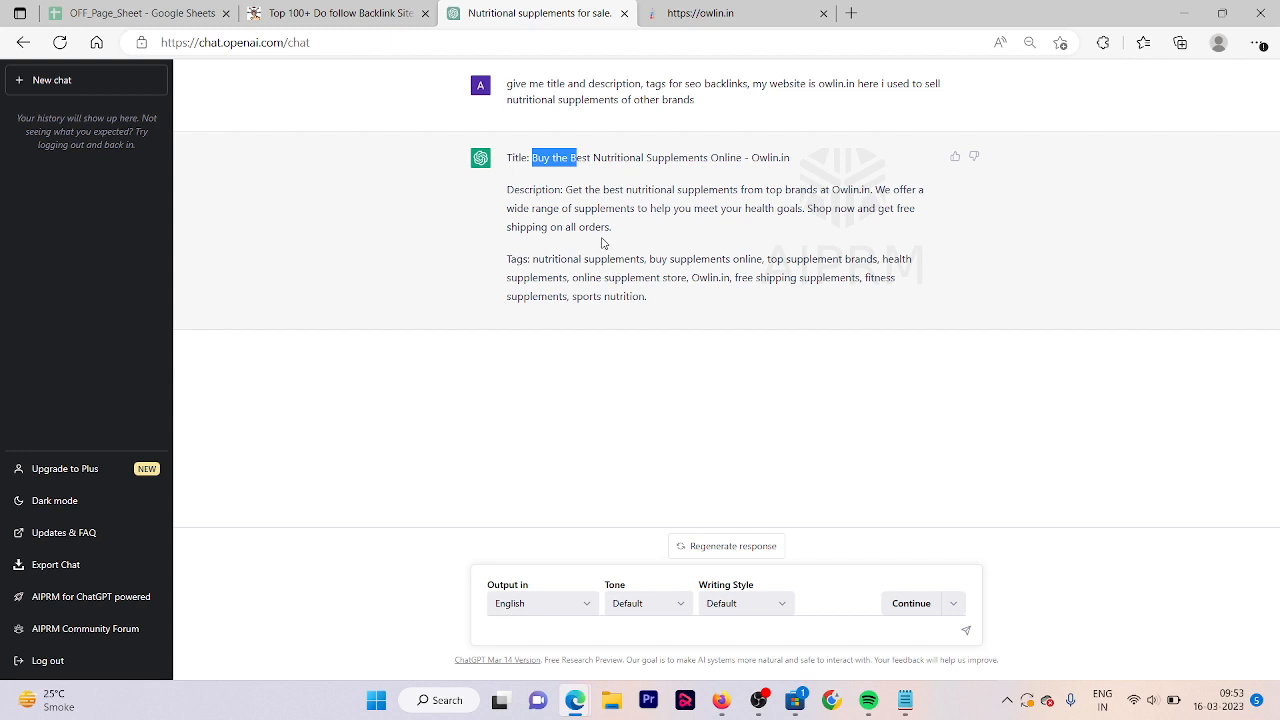
{"action": "left_click_drag", "start_coordinate": [545, 259], "coordinate": [578, 278]}
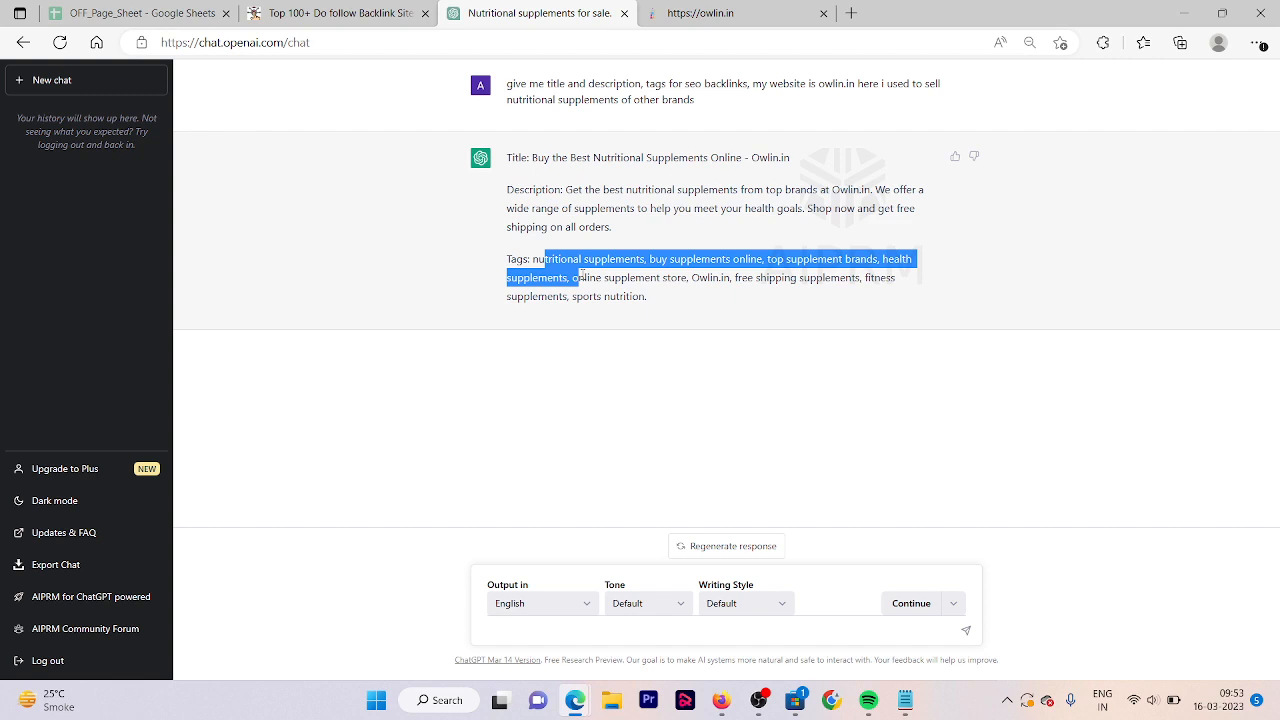
{"action": "left_click", "coordinate": [639, 276]}
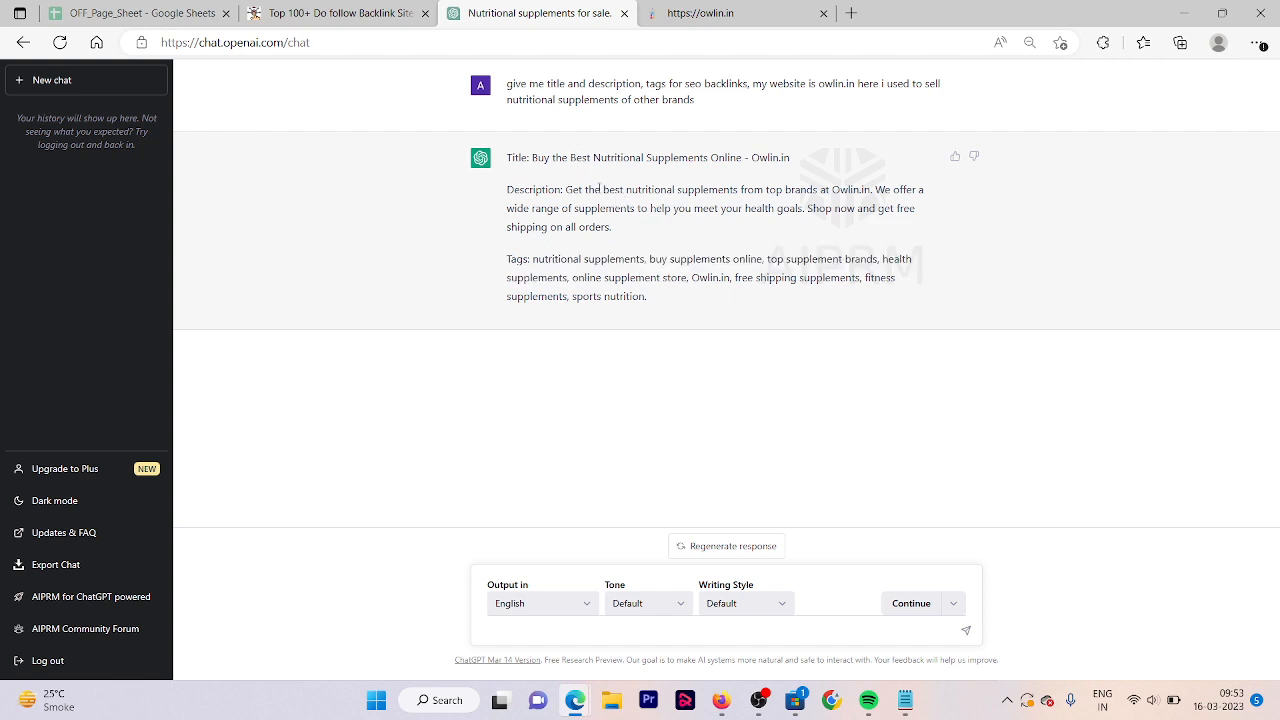
{"action": "left_click_drag", "start_coordinate": [600, 190], "coordinate": [740, 190]}
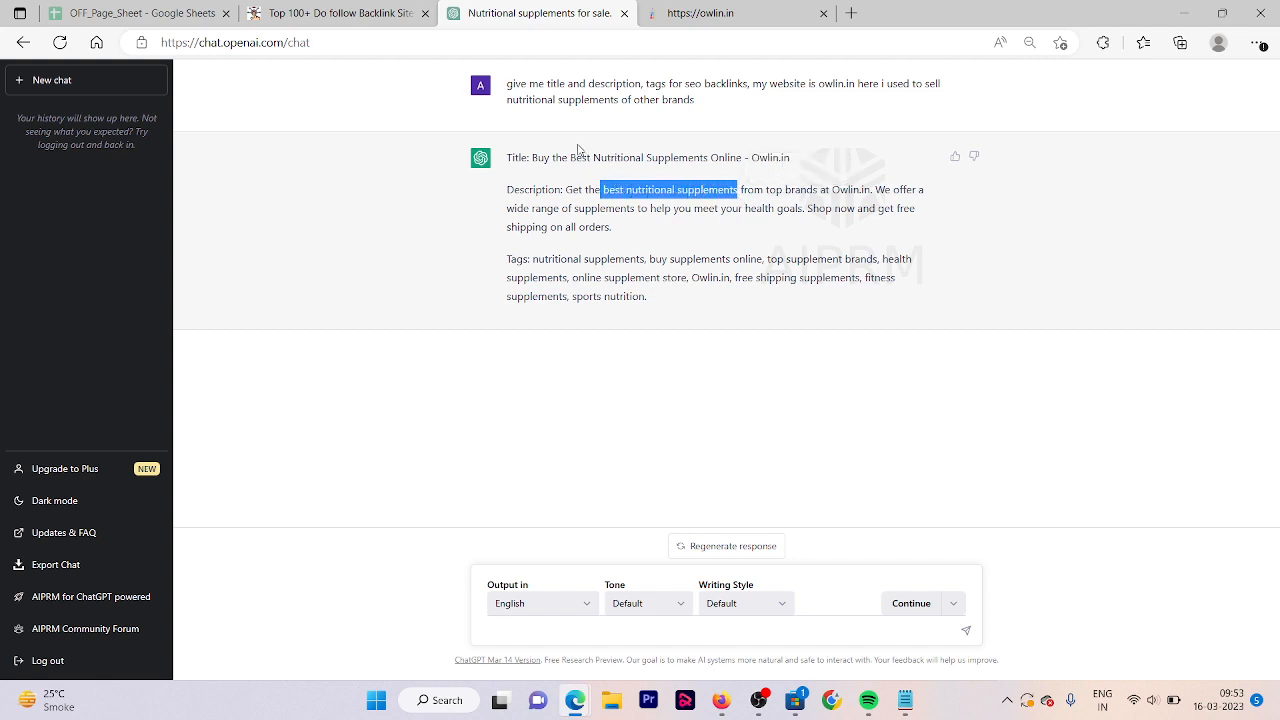
{"action": "left_click_drag", "start_coordinate": [570, 157], "coordinate": [709, 157]}
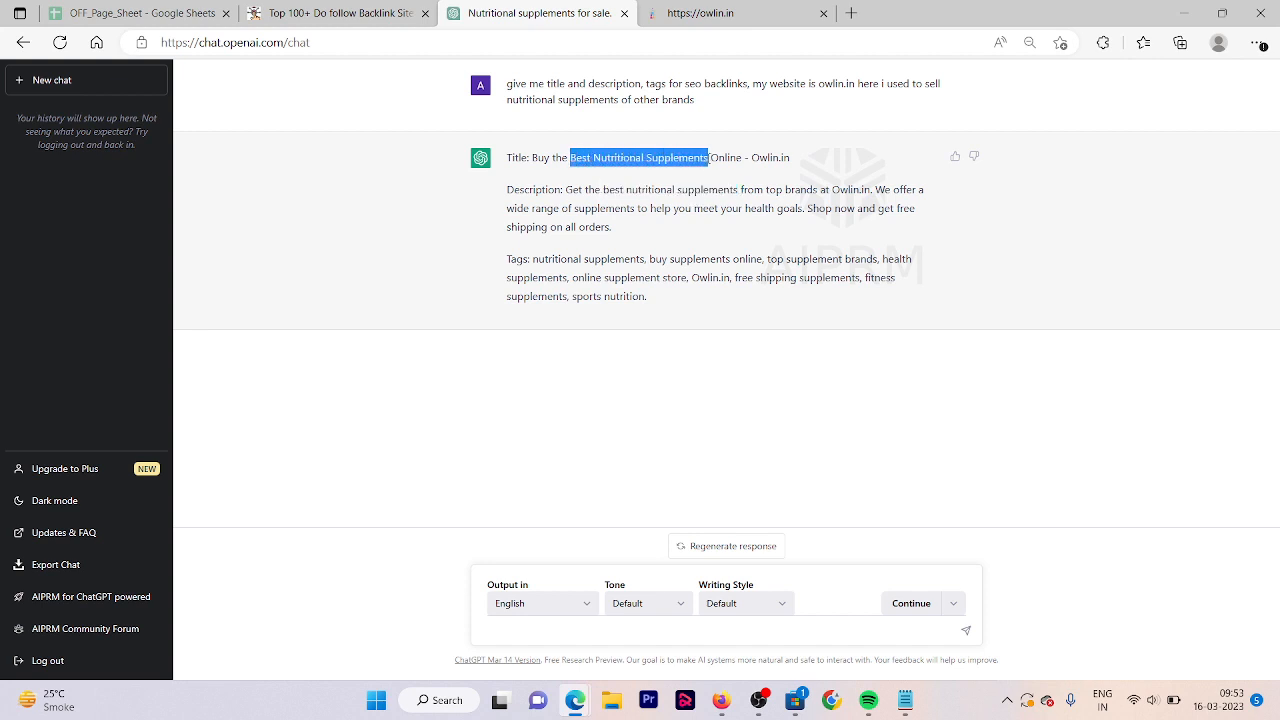
{"action": "left_click_drag", "start_coordinate": [533, 259], "coordinate": [612, 268]}
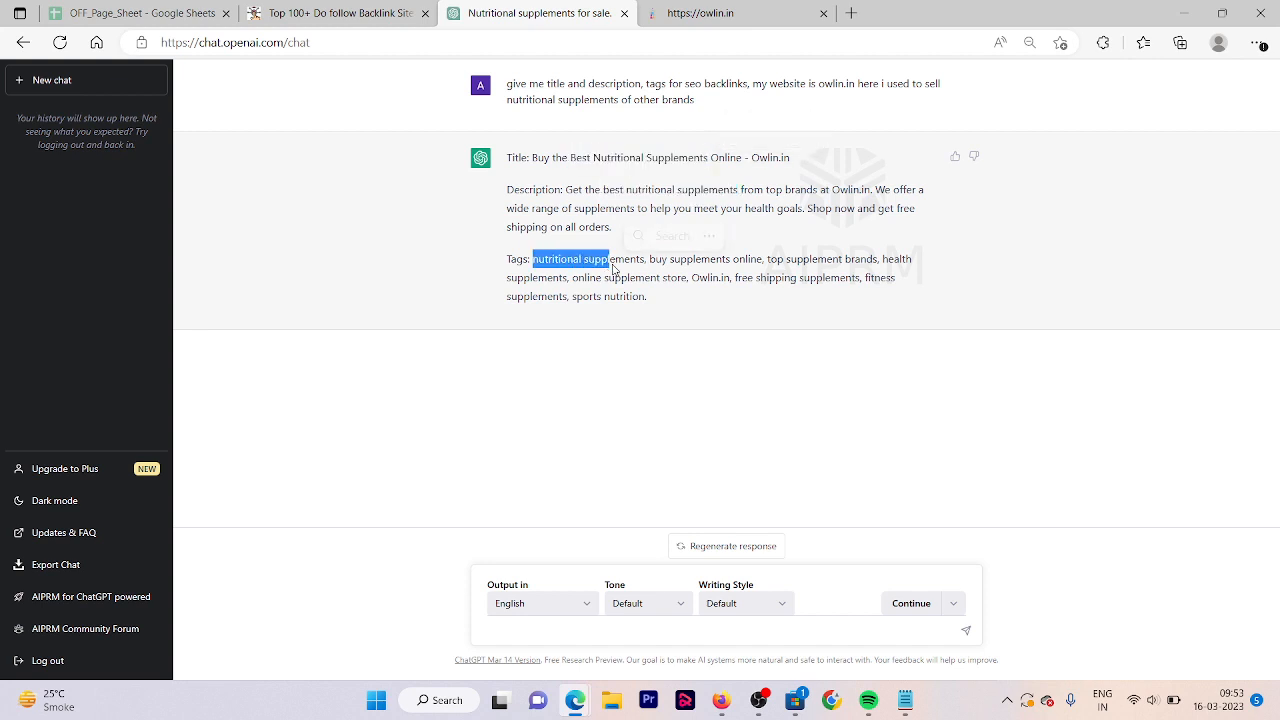
Open Notepad, paste in the generated title "Buy the Best Nutritional Supplements Online - Owlin.in" and remove its leading space
{"action": "key", "text": "super+r"}
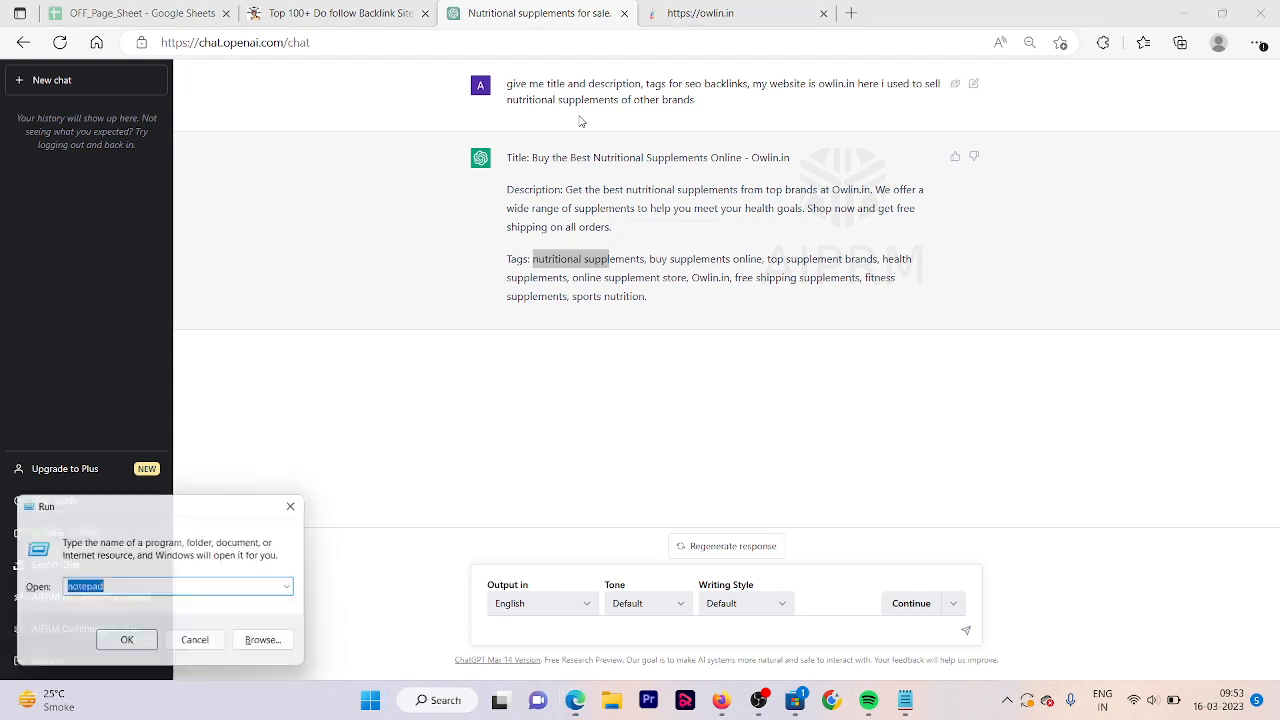
{"action": "type", "text": "notepad"}
{"action": "key", "text": "Return"}
{"action": "double_click", "coordinate": [690, 158]}
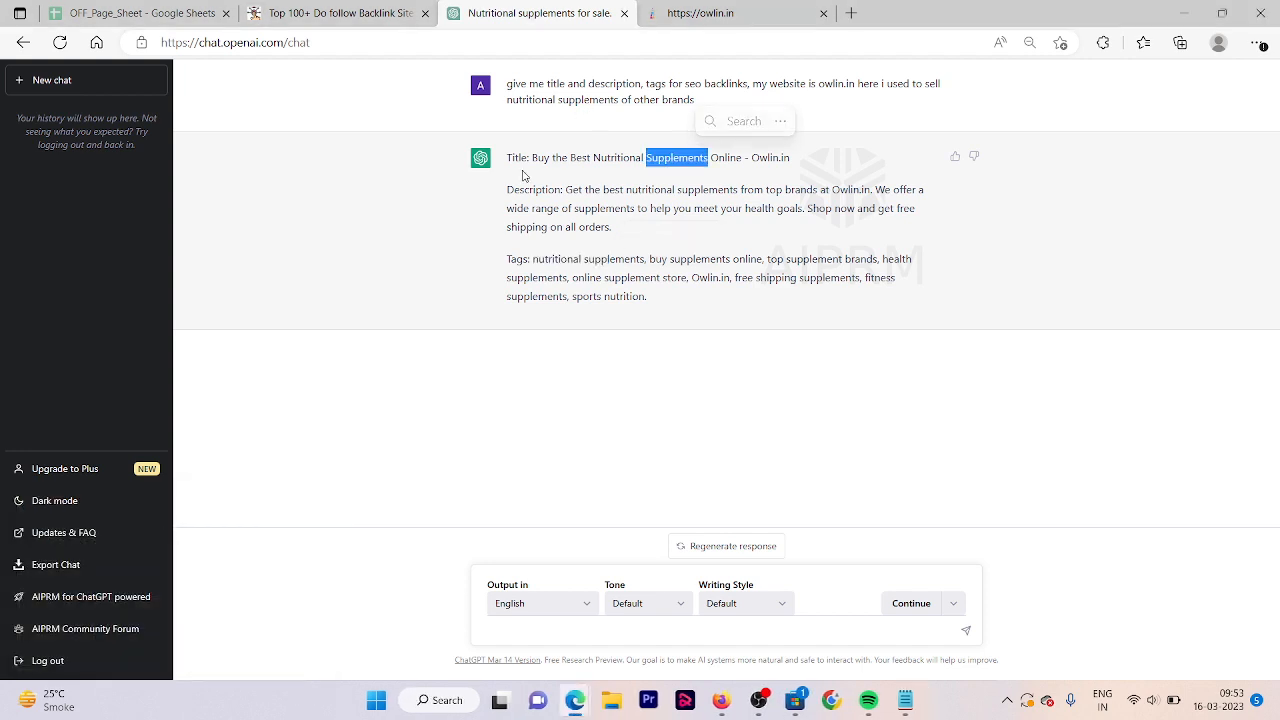
{"action": "left_click_drag", "start_coordinate": [529, 159], "coordinate": [803, 165]}
{"action": "key", "text": "ctrl+c"}
{"action": "key", "text": "alt+Tab"}
{"action": "key", "text": "ctrl+v"}
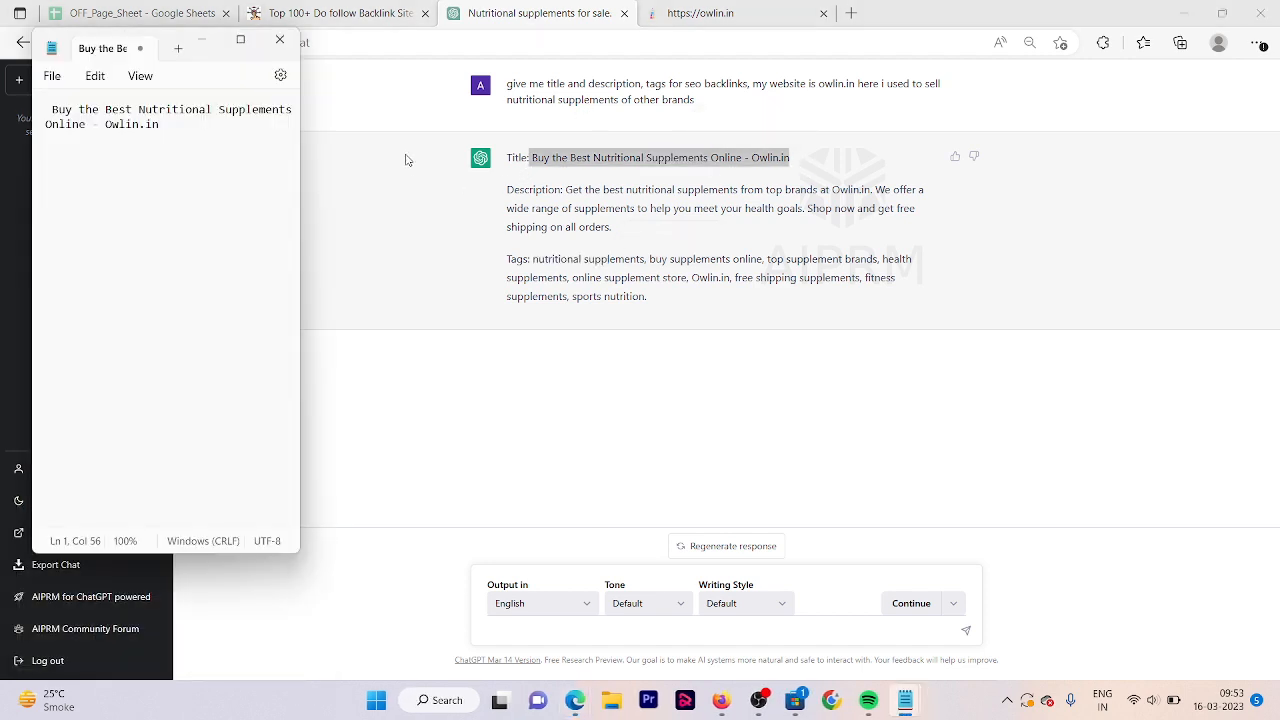
{"action": "left_click", "coordinate": [53, 113]}
{"action": "key", "text": "BackSpace"}
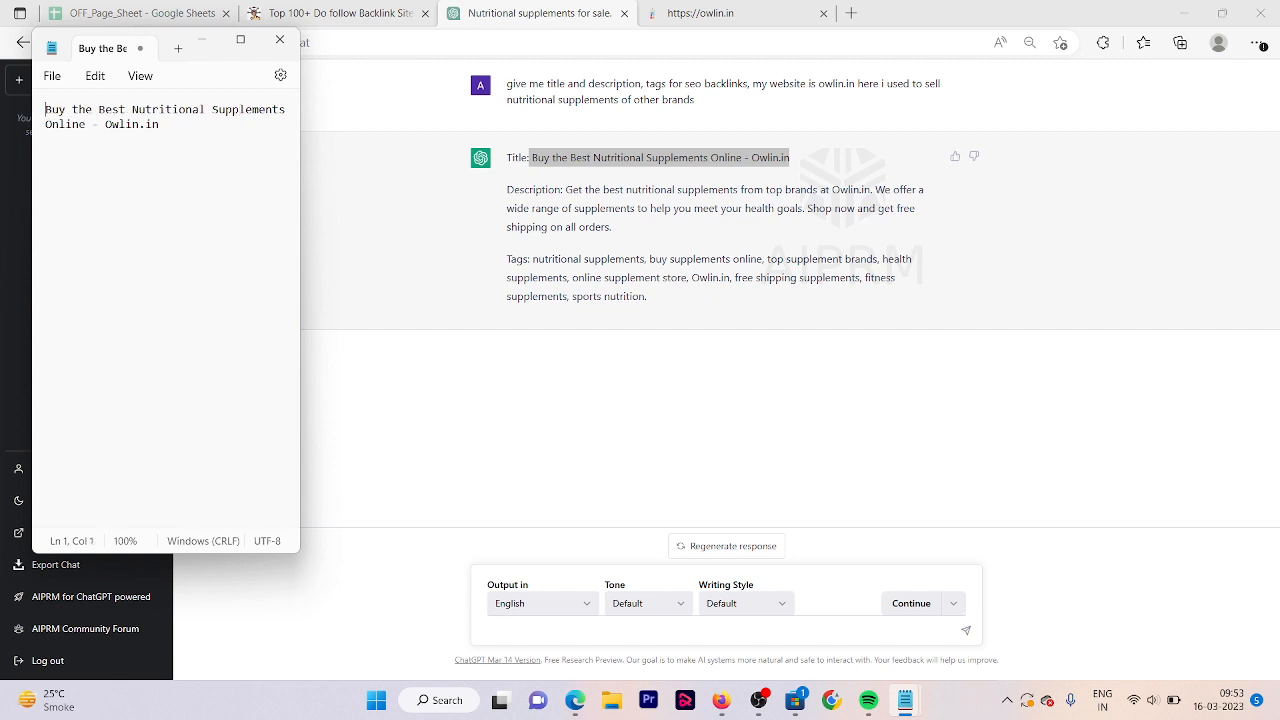
Copy the generated description from ChatGPT onto a new line below the title in Notepad
{"action": "left_click_drag", "start_coordinate": [566, 190], "coordinate": [617, 229]}
{"action": "key", "text": "ctrl+c"}
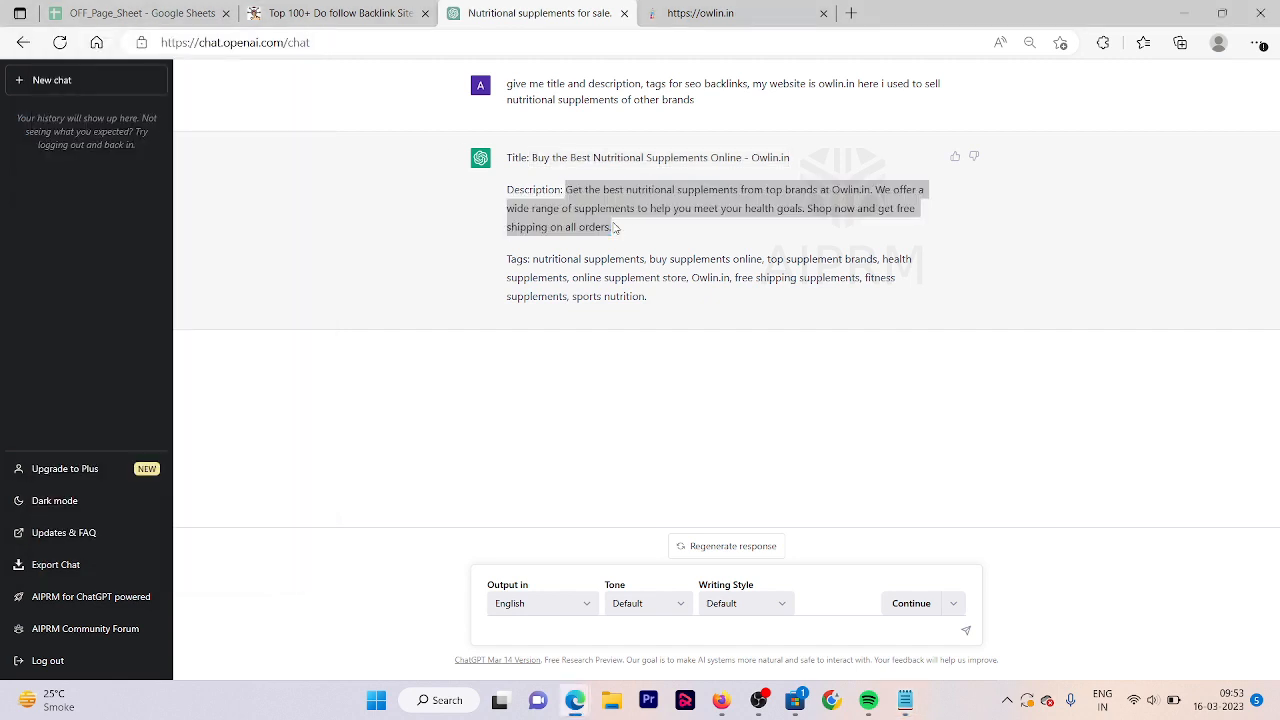
{"action": "key", "text": "alt+Tab"}
{"action": "left_click", "coordinate": [197, 134]}
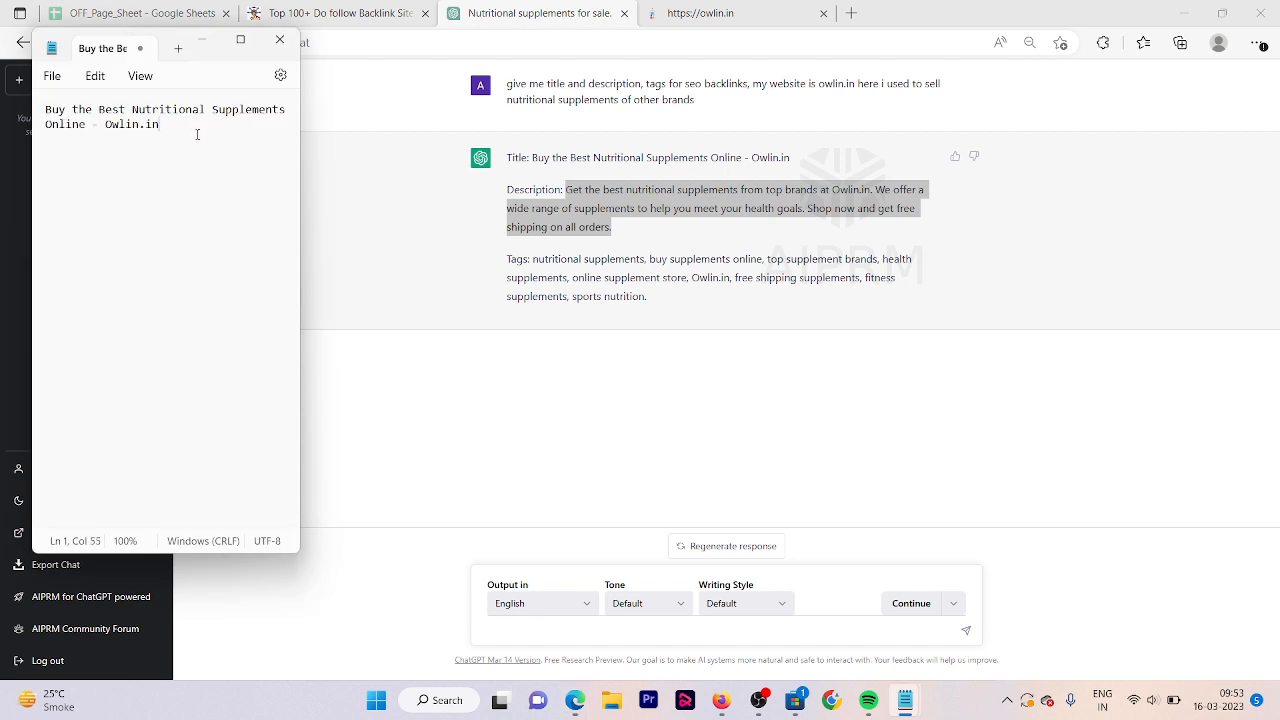
{"action": "key", "text": "Return"}
{"action": "key", "text": "ctrl+v"}
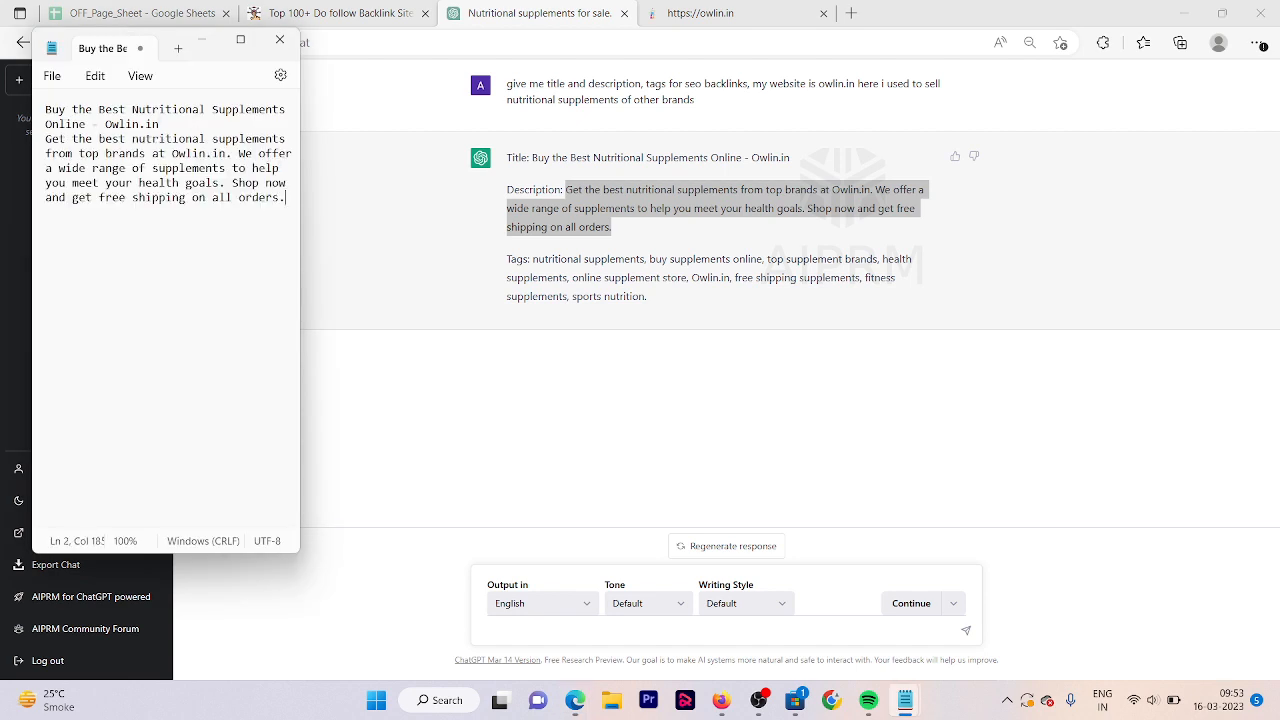
Copy the generated tags from ChatGPT onto a new line below the description in Notepad
{"action": "key", "text": "Return"}
{"action": "left_click_drag", "start_coordinate": [650, 299], "coordinate": [533, 260]}
{"action": "key", "text": "alt+Tab"}
{"action": "key", "text": "ctrl+v"}
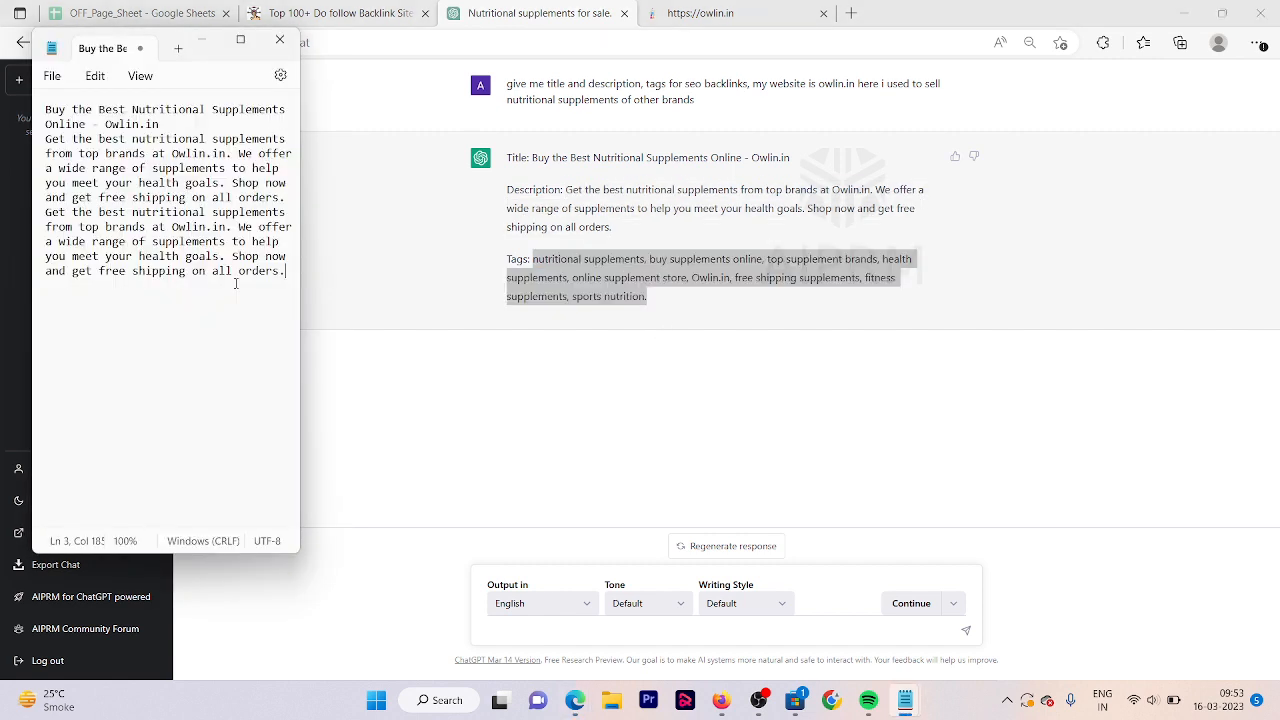
{"action": "key", "text": "ctrl+z"}
{"action": "key", "text": "alt+Tab"}
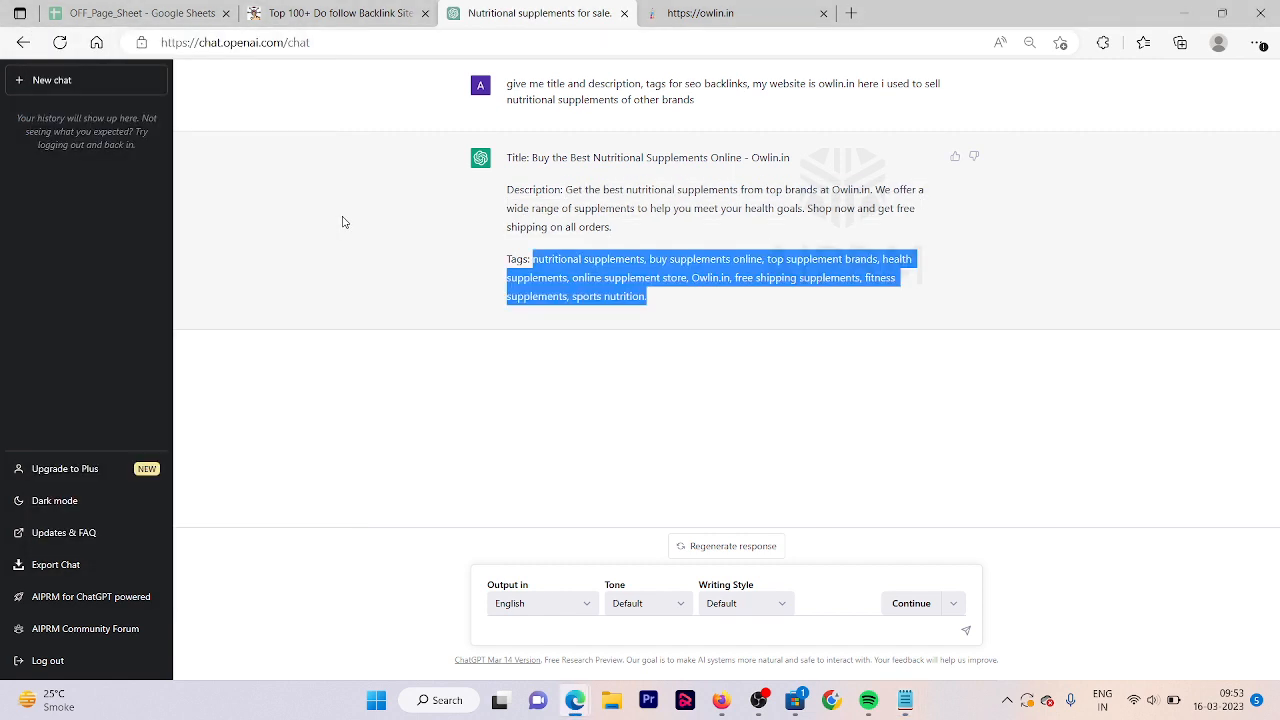
{"action": "key", "text": "ctrl+c"}
{"action": "key", "text": "alt+Tab"}
{"action": "key", "text": "ctrl+v"}
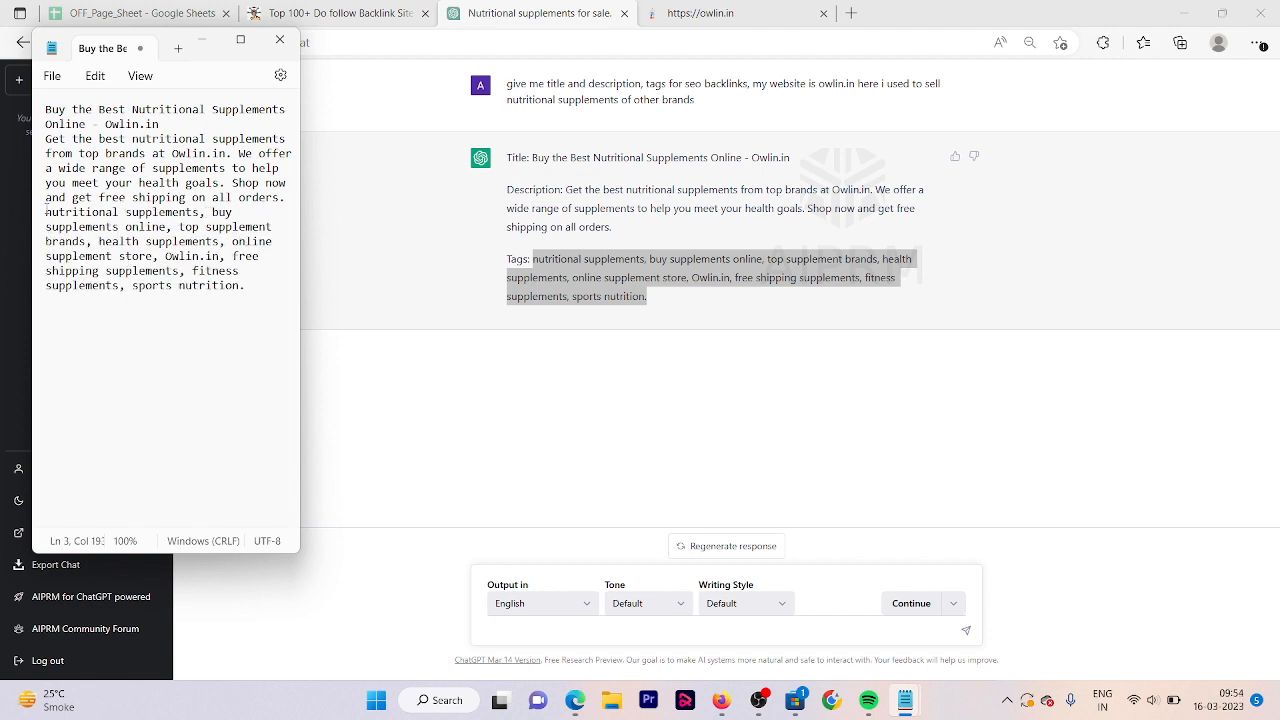
Insert the tag "best nutritional supplements," before "buy supplements online" in the Notepad tags
{"action": "left_click", "coordinate": [47, 211]}
{"action": "left_click", "coordinate": [211, 212]}
{"action": "type", "text": "best nutritional supplem"}
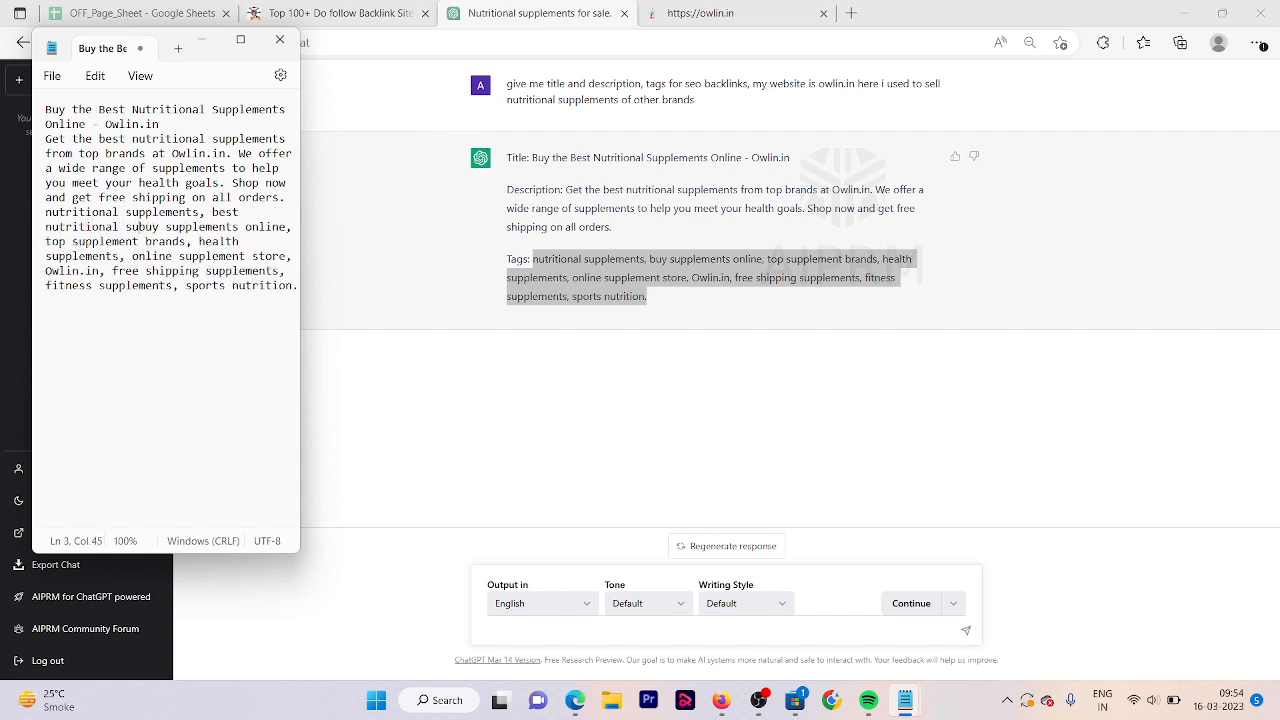
{"action": "type", "text": "ents,"}
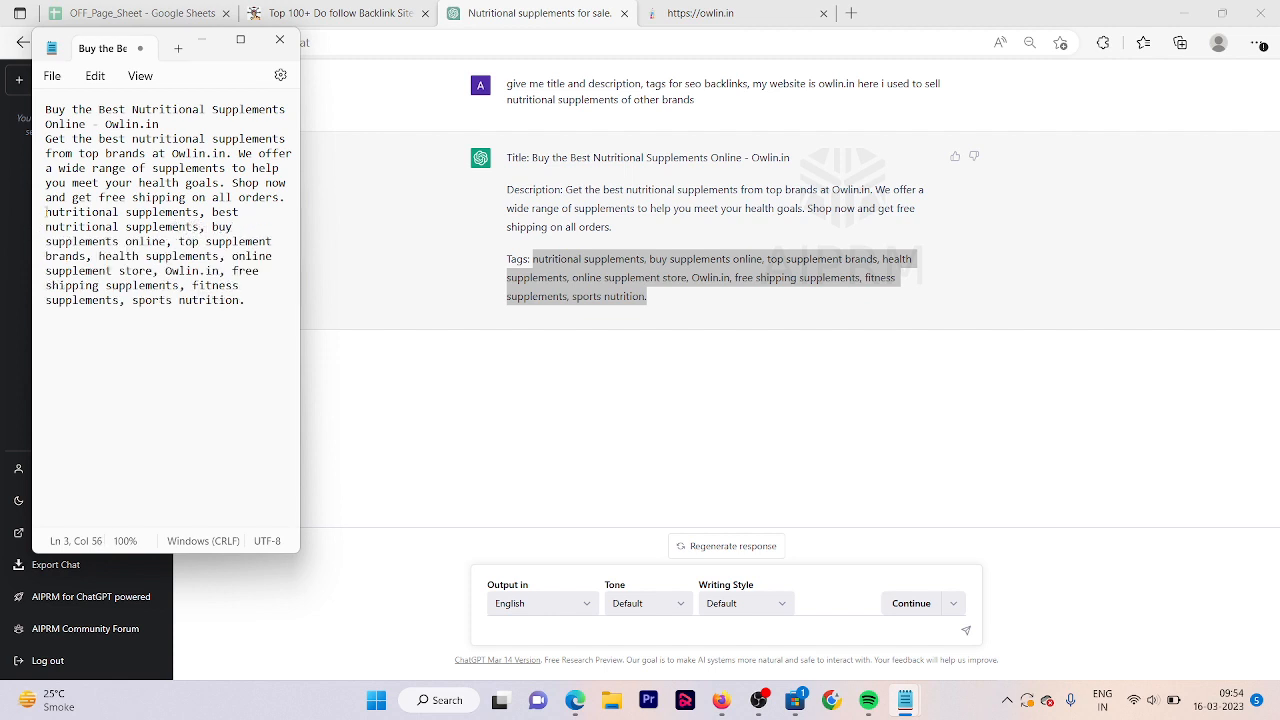
{"action": "left_click", "coordinate": [45, 212]}
{"action": "key", "text": "Return"}
{"action": "key", "text": "Up"}
{"action": "type", "text": "L"}
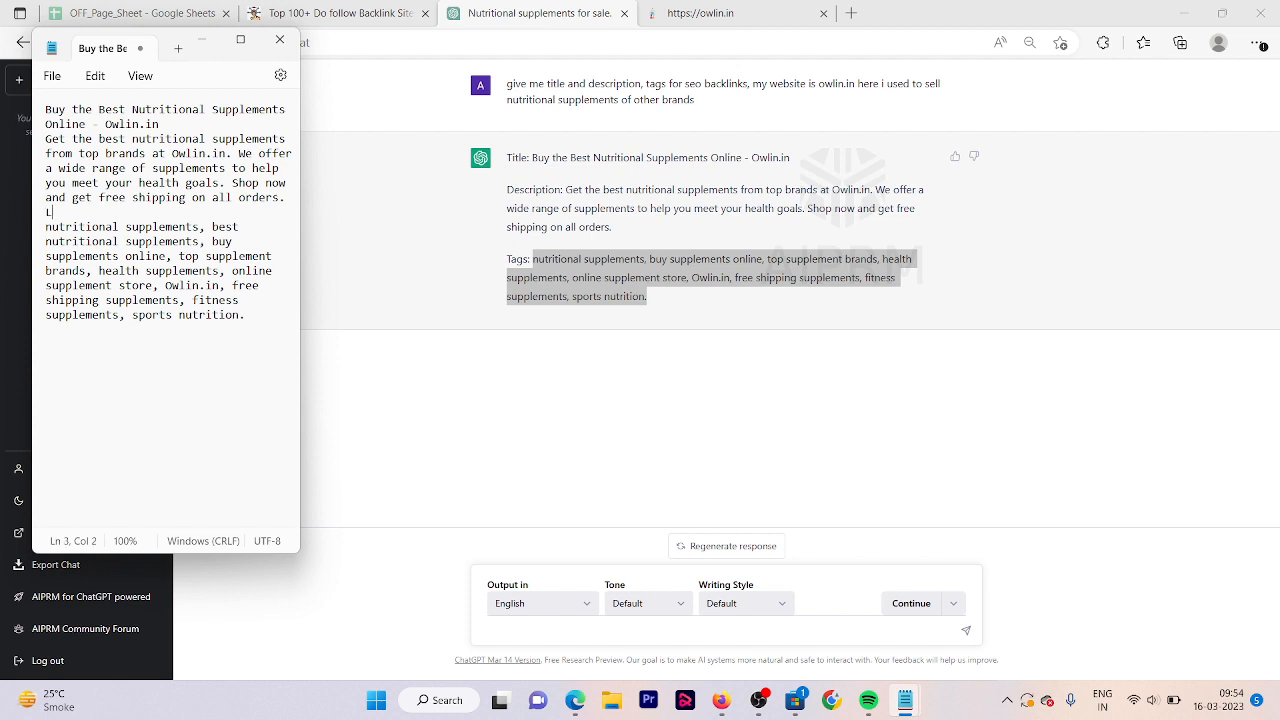
{"action": "type", "text": "ink: https://owlin.in"}
Try to open the Pinterest address from the backlink sites list in the owlin.in tab
{"action": "left_click", "coordinate": [451, 348]}
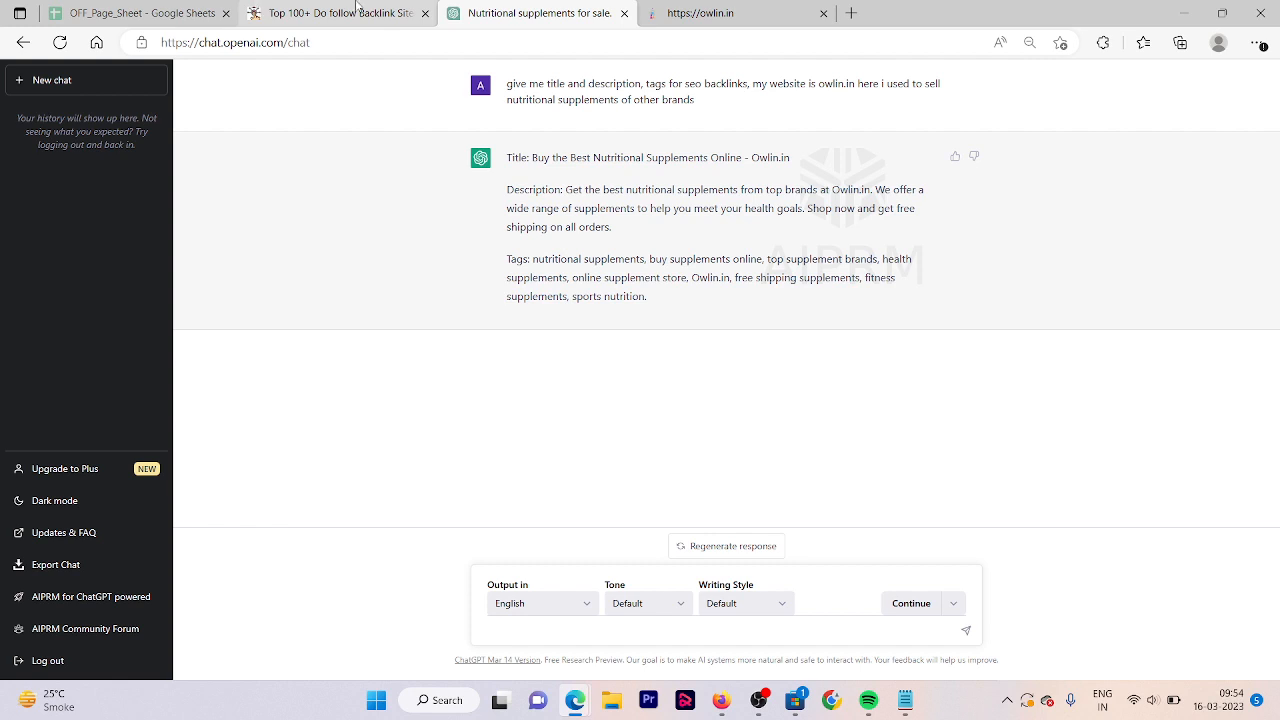
{"action": "left_click", "coordinate": [357, 8]}
{"action": "left_click_drag", "start_coordinate": [219, 242], "coordinate": [304, 242]}
{"action": "left_click", "coordinate": [665, 13]}
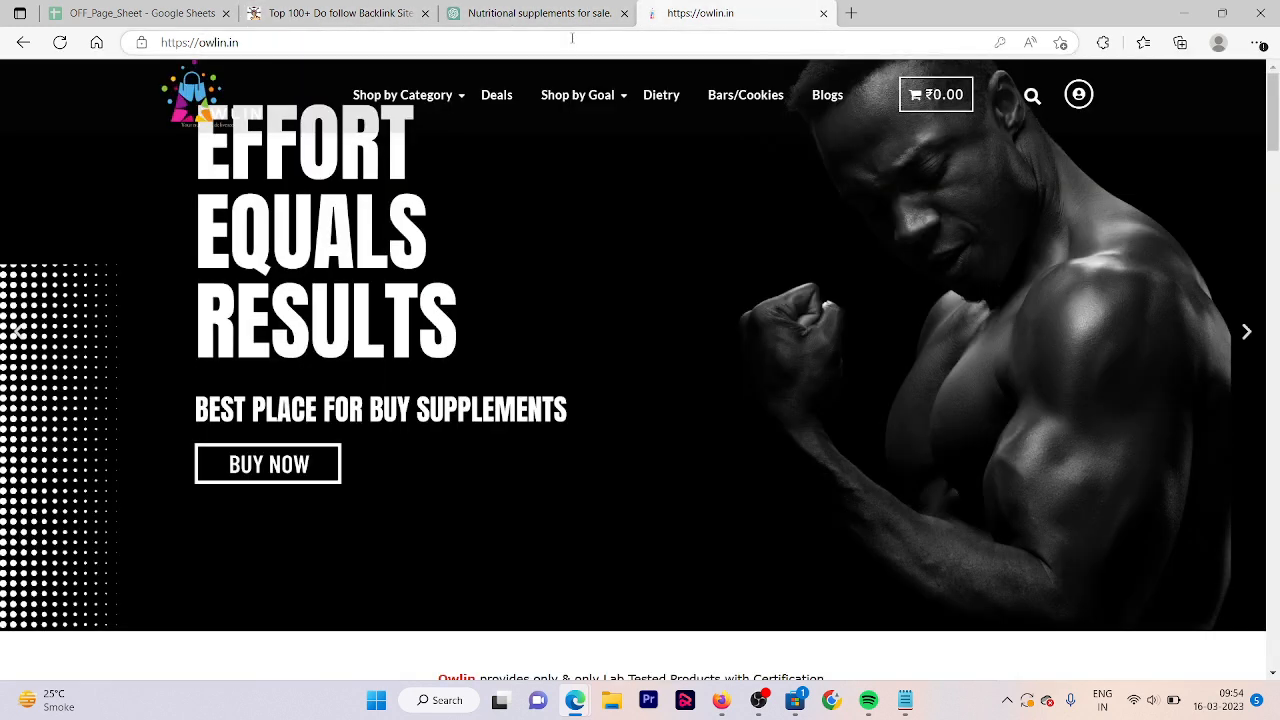
{"action": "left_click", "coordinate": [572, 42]}
{"action": "key", "text": "ctrl+v"}
{"action": "key", "text": "Return"}
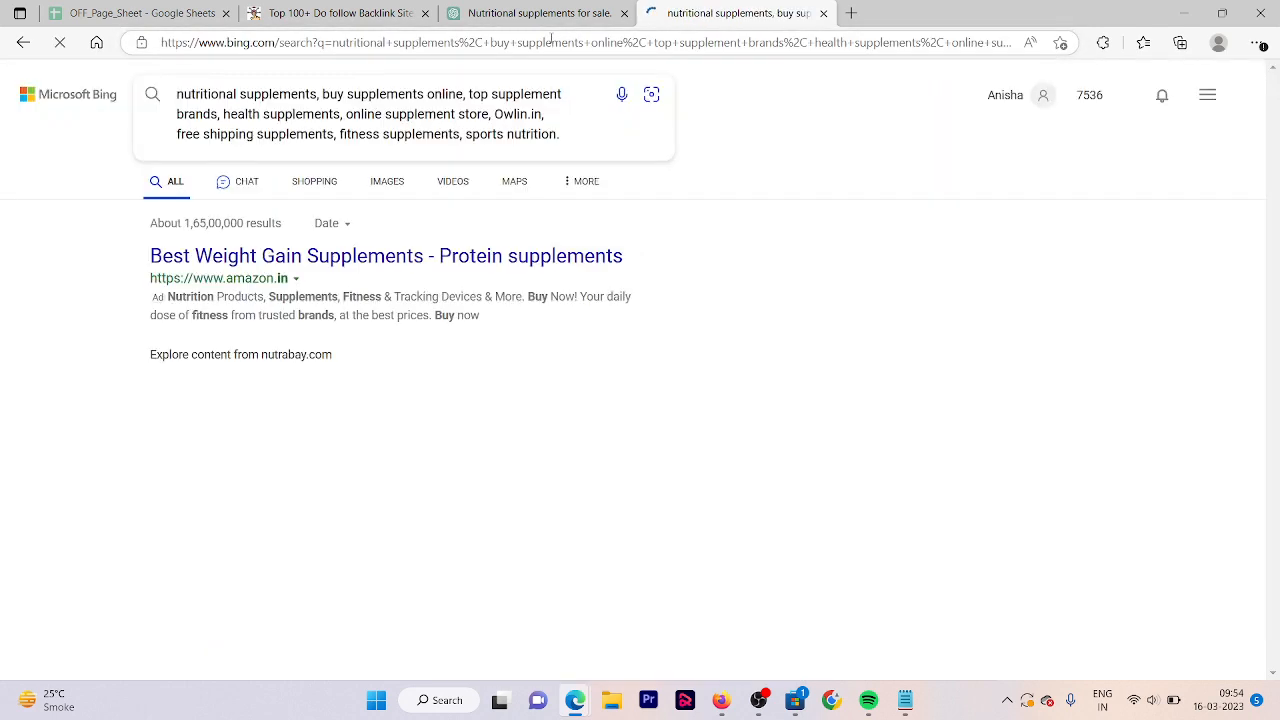
{"action": "left_click", "coordinate": [551, 42]}
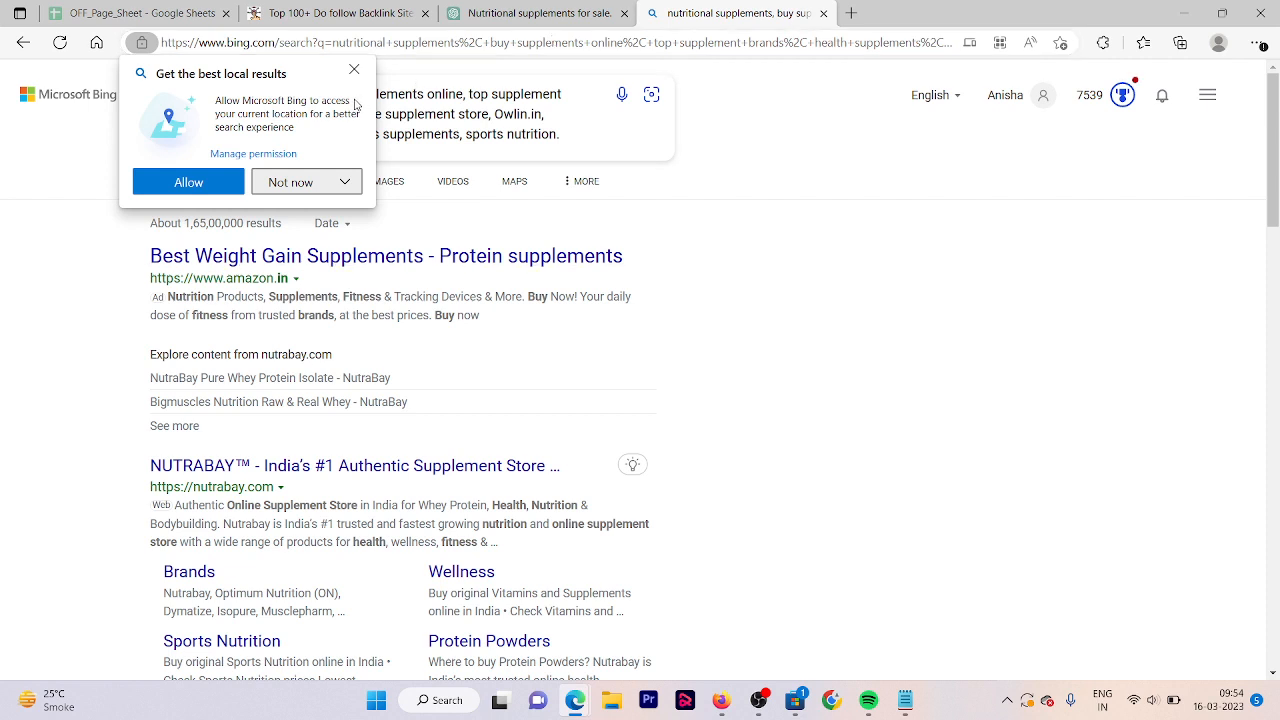
{"action": "left_click", "coordinate": [354, 69]}
Open in.pinterest.com in place of the search results and show its create options
{"action": "left_click", "coordinate": [454, 44]}
{"action": "left_click", "coordinate": [454, 44]}
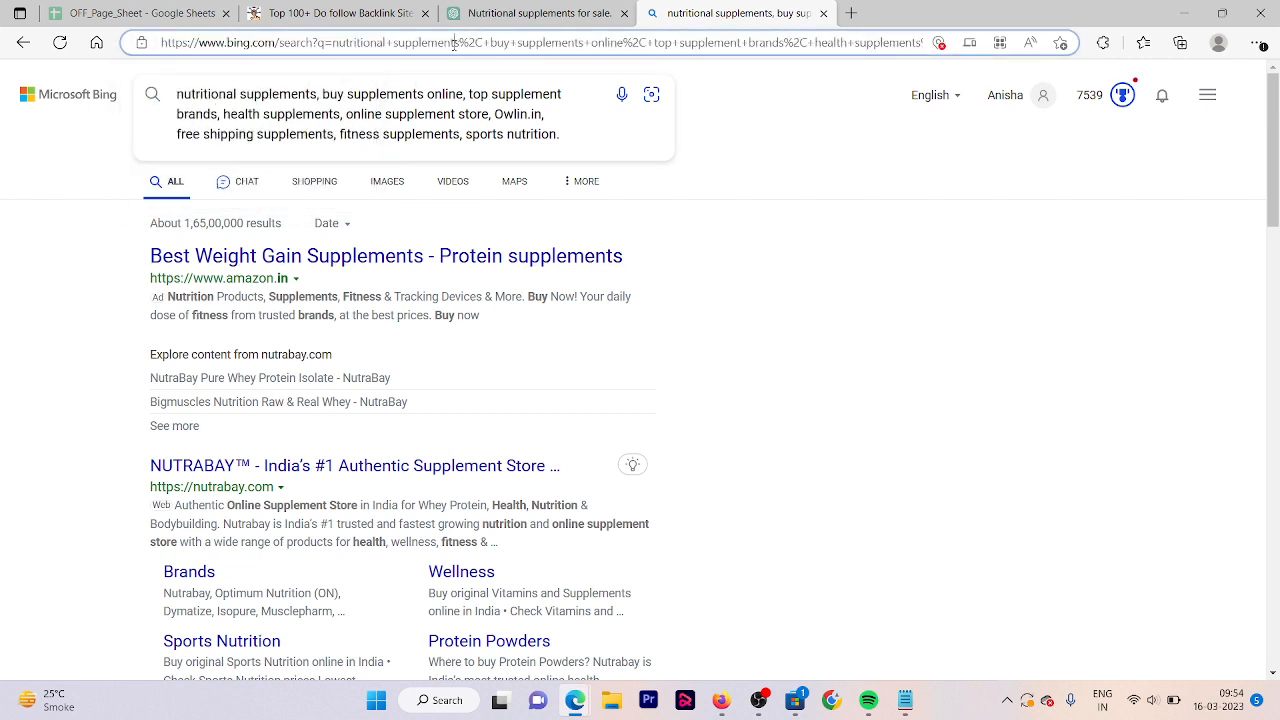
{"action": "key", "text": "ctrl+a"}
{"action": "key", "text": "ctrl+v"}
{"action": "key", "text": "Return"}
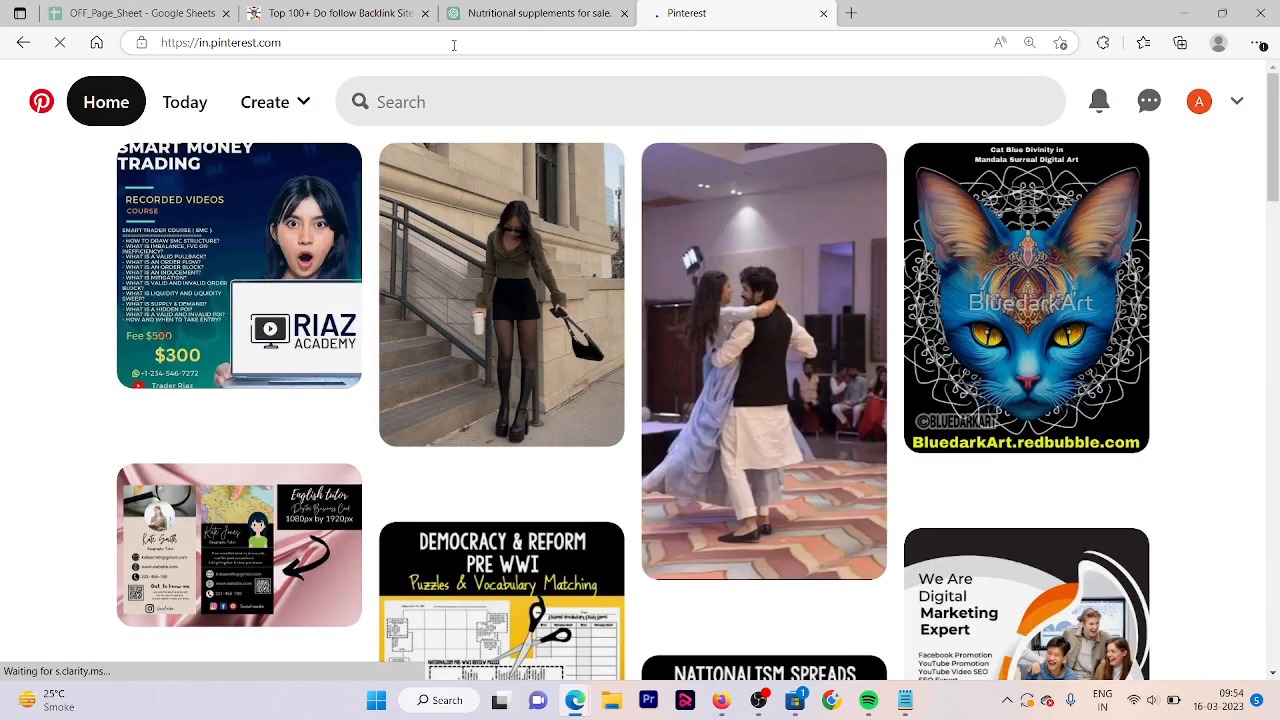
{"action": "left_click", "coordinate": [317, 120]}
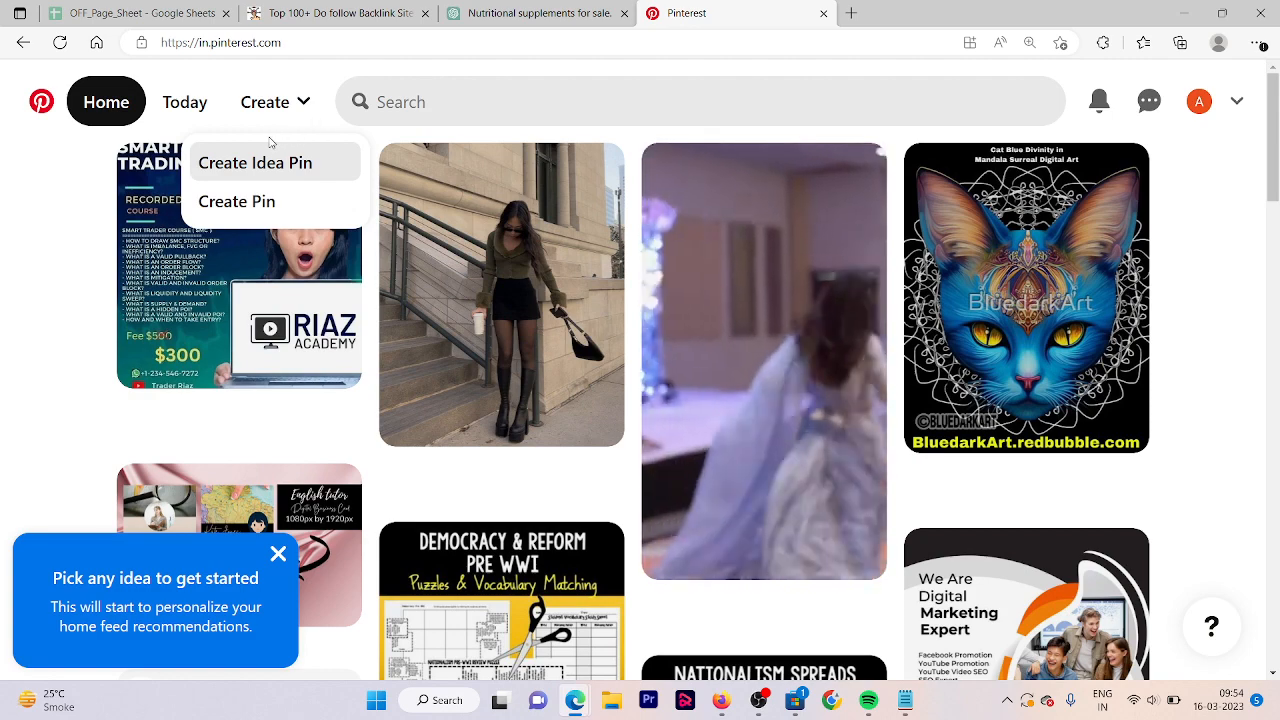
Open Canva in a new tab and search its templates for "protein supplement post"
{"action": "left_click", "coordinate": [852, 13]}
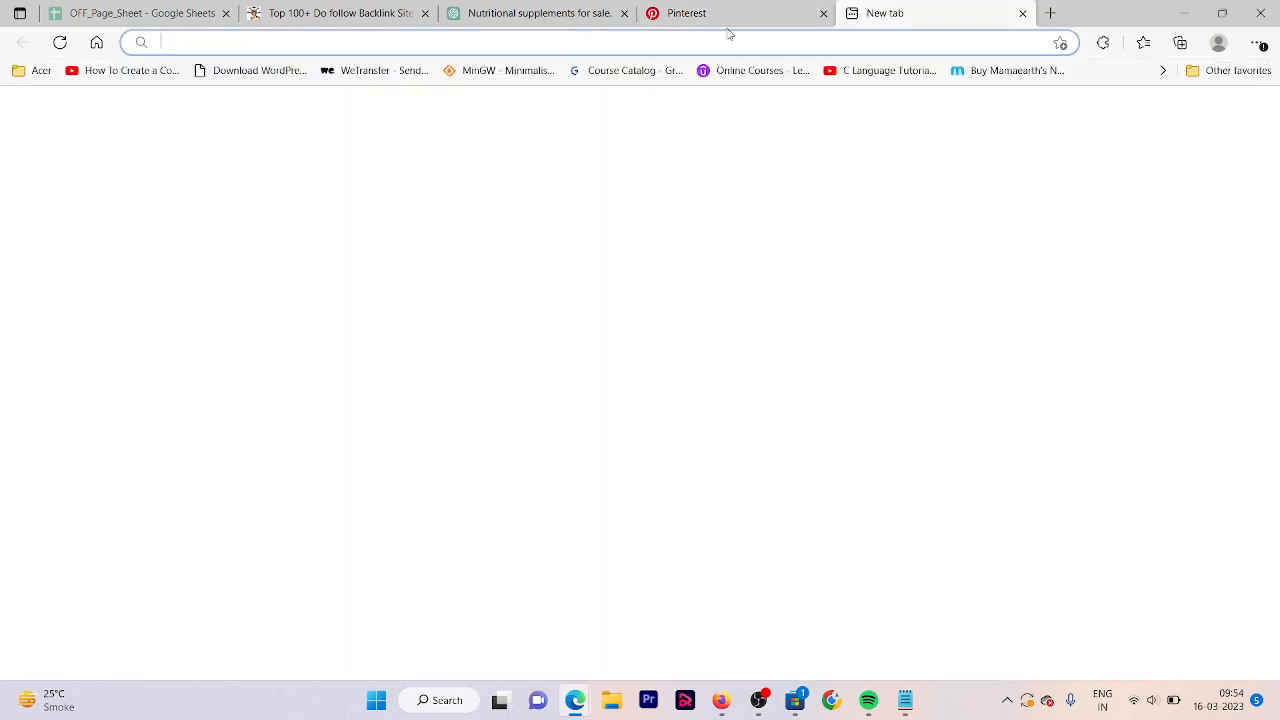
{"action": "type", "text": "can"}
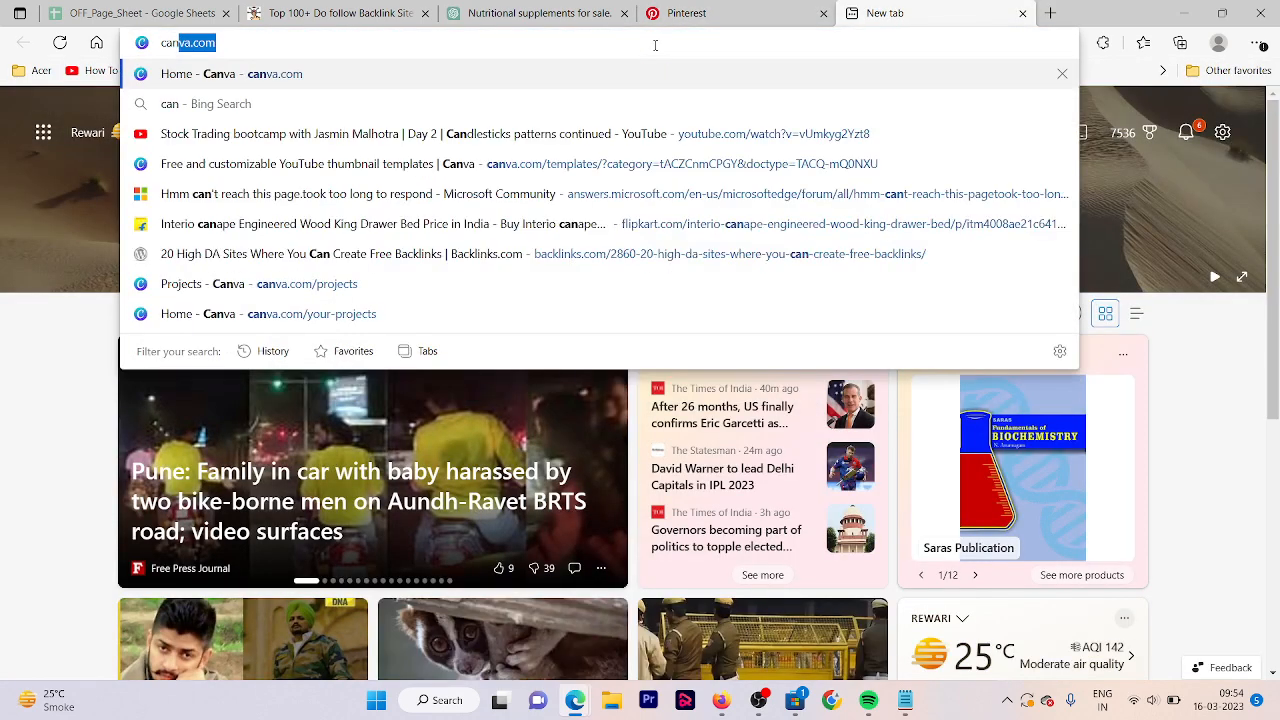
{"action": "key", "text": "Return"}
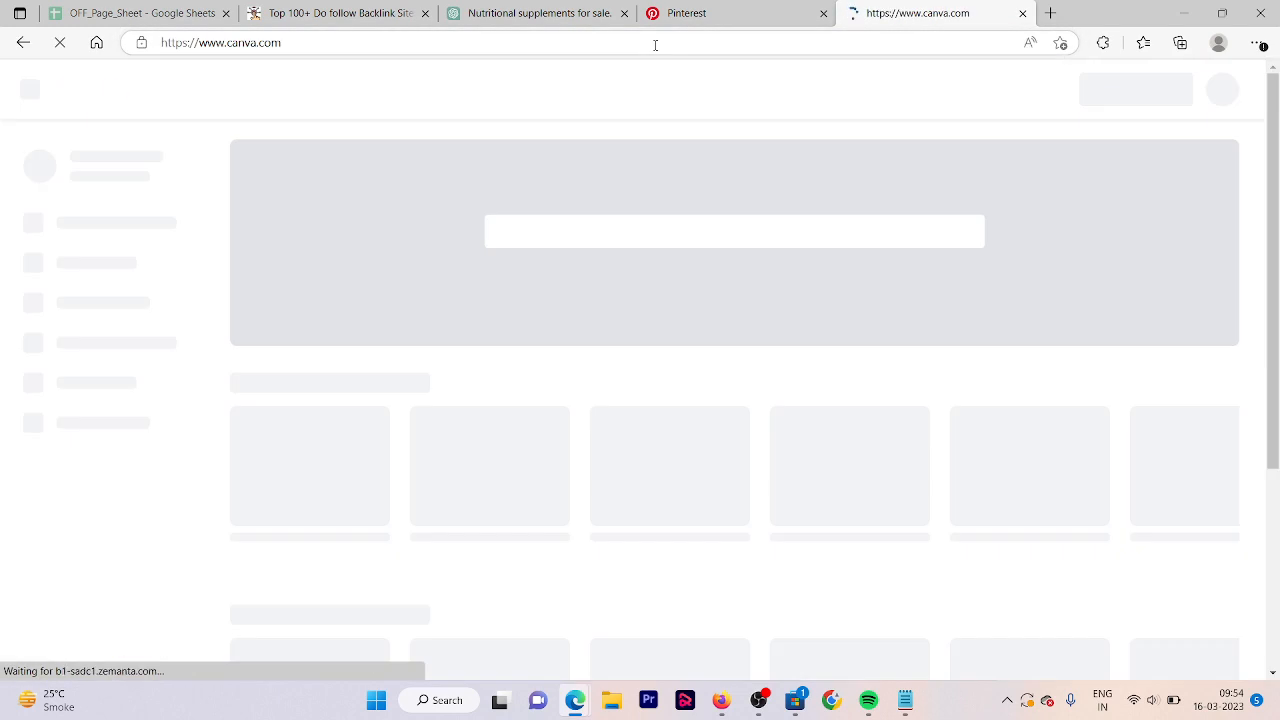
{"action": "left_click", "coordinate": [604, 275]}
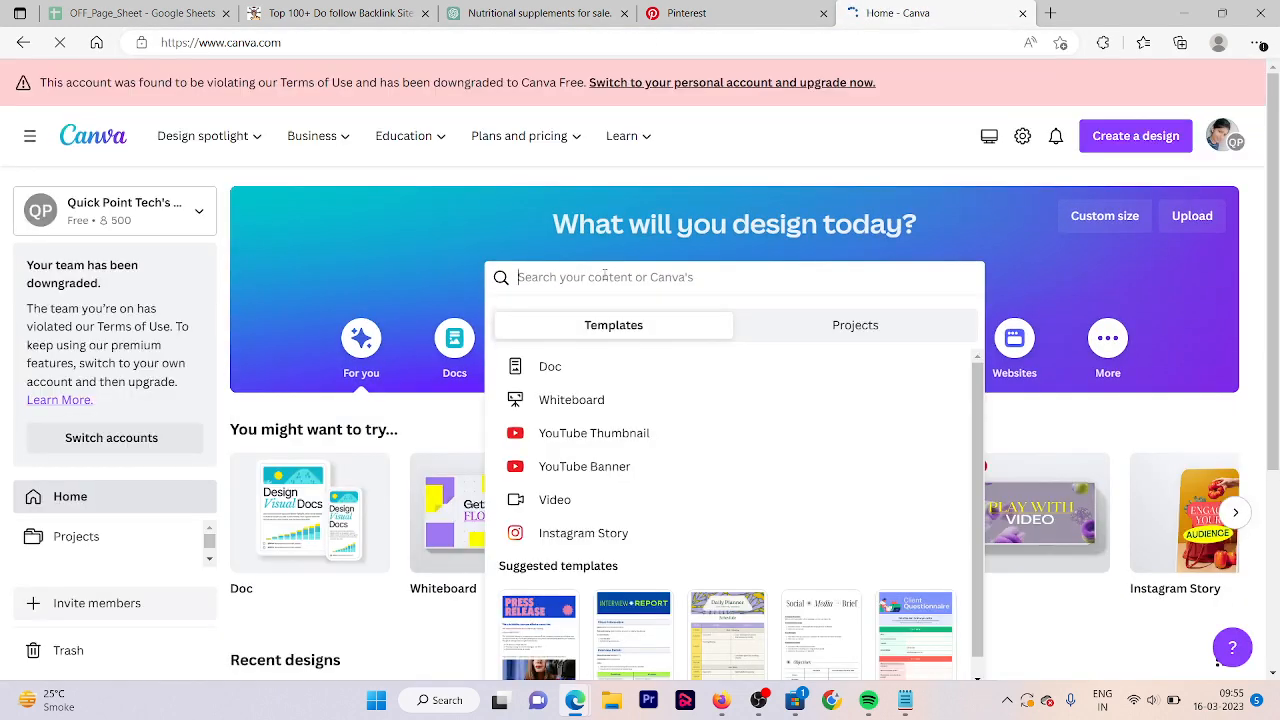
{"action": "type", "text": "pro"}
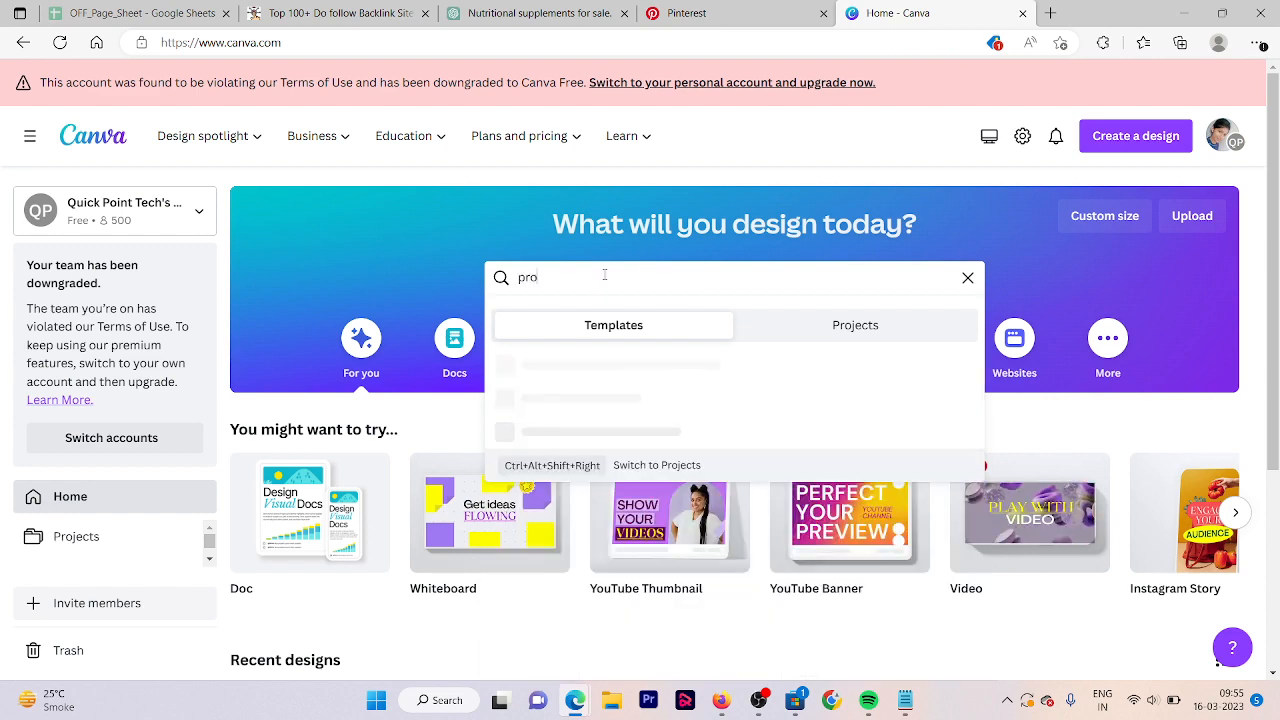
{"action": "type", "text": "tein supp"}
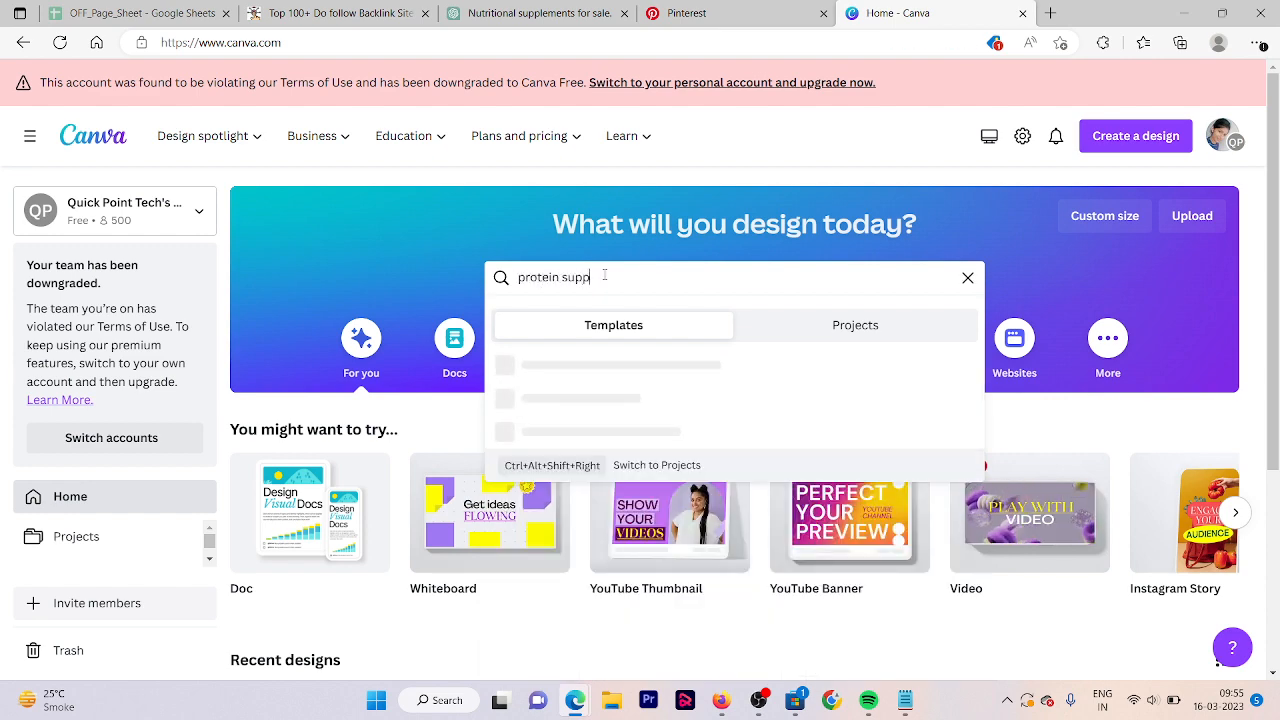
{"action": "type", "text": "lement post"}
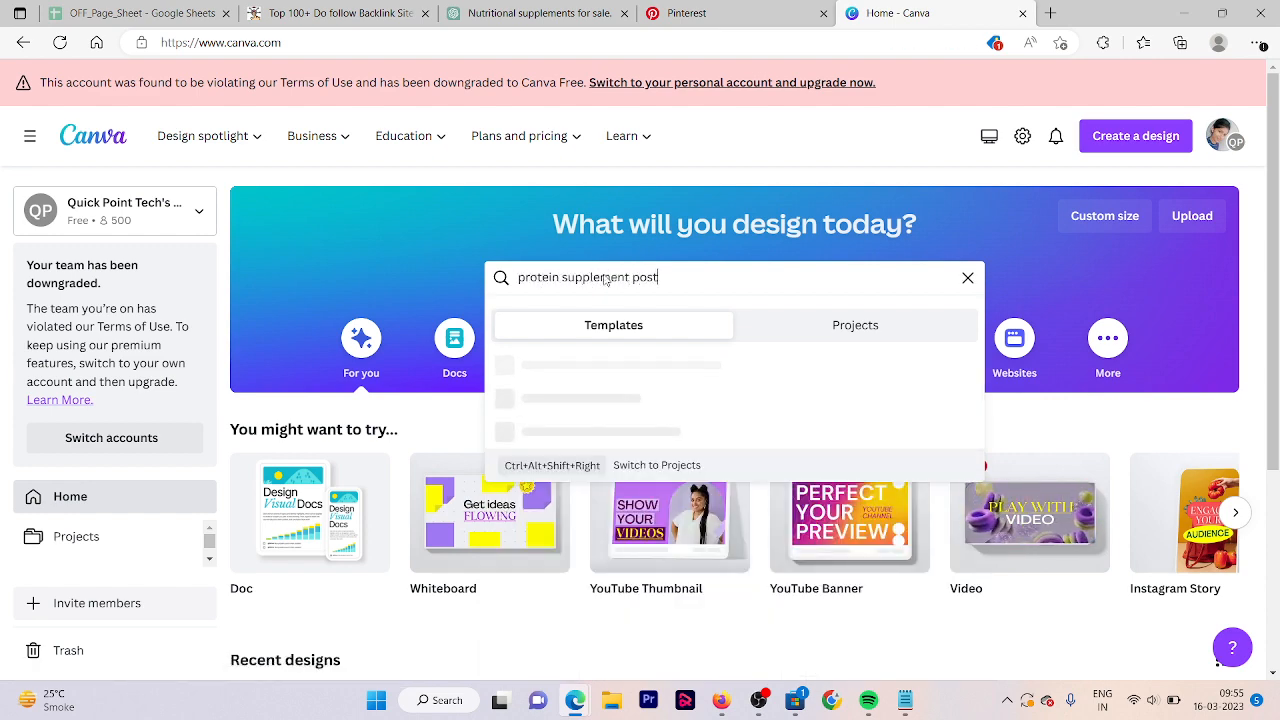
{"action": "key", "text": "Return"}
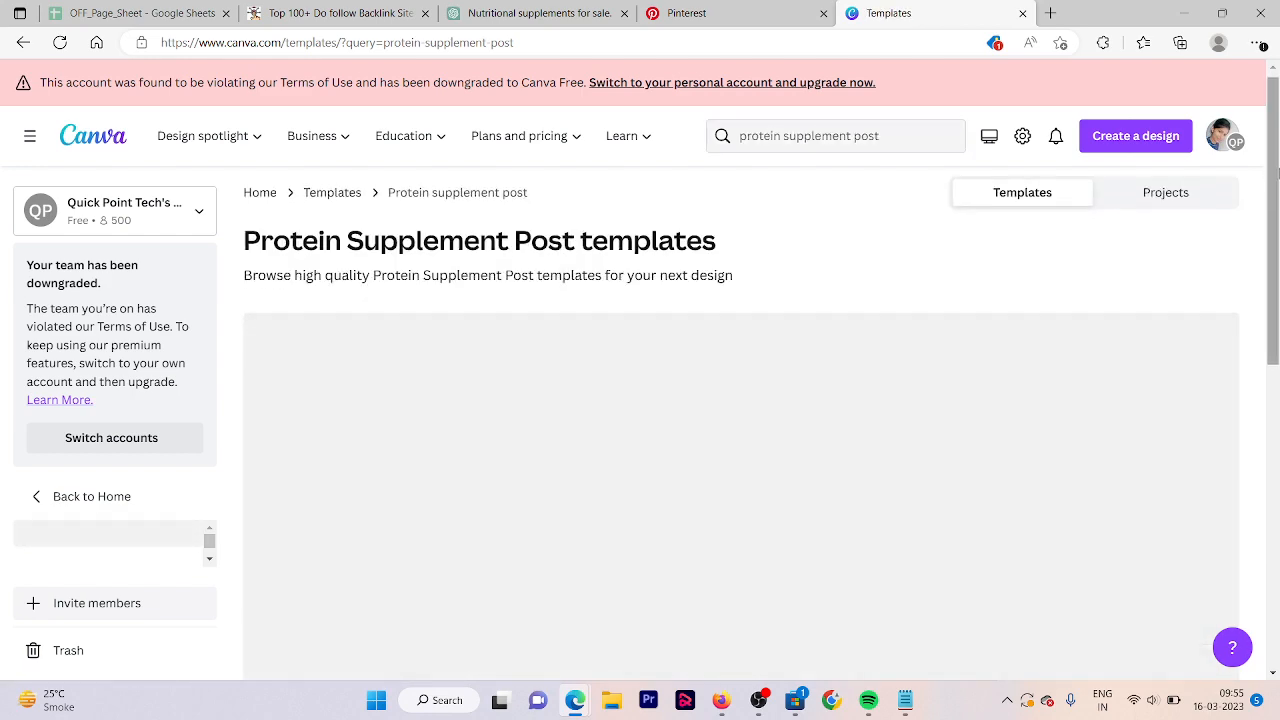
Choose the "Red Modern Whey Protein Powder Product Instagram Post" template and open it for customizing
{"action": "scroll", "coordinate": [1277, 200], "scroll_direction": "down", "scroll_amount": 3}
{"action": "left_click_drag", "start_coordinate": [1279, 227], "coordinate": [1279, 216]}
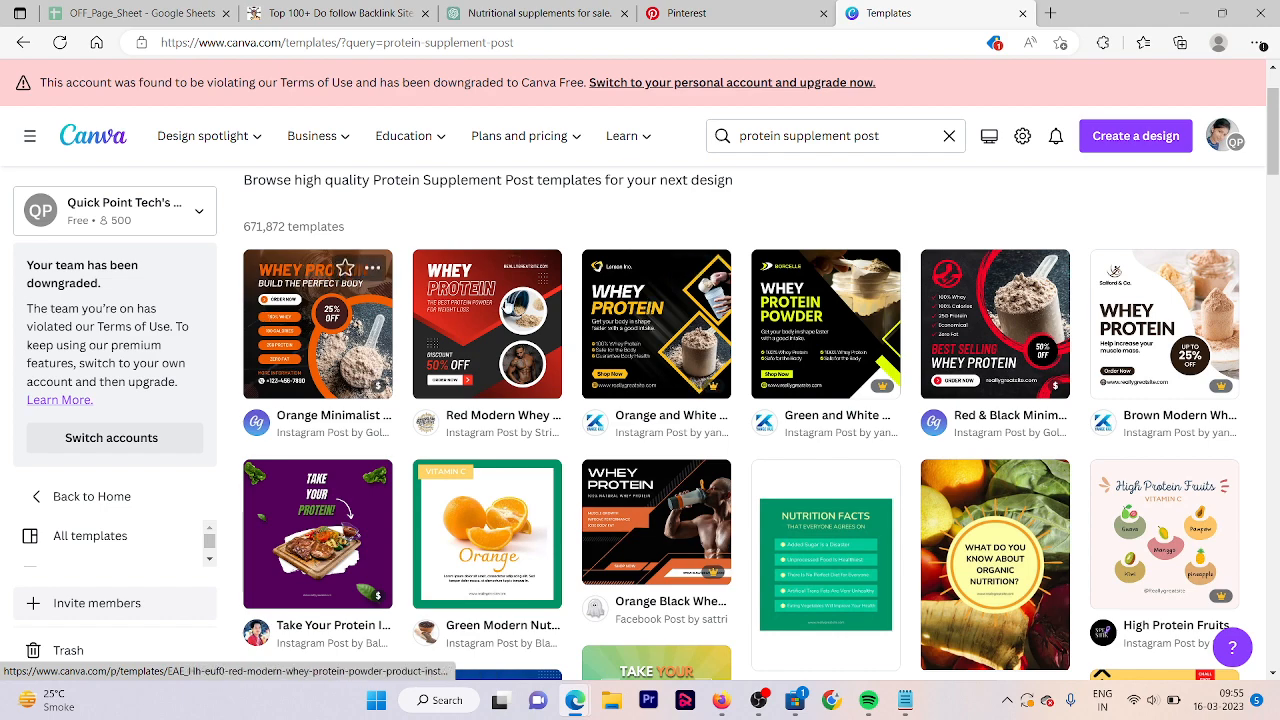
{"action": "left_click", "coordinate": [474, 352]}
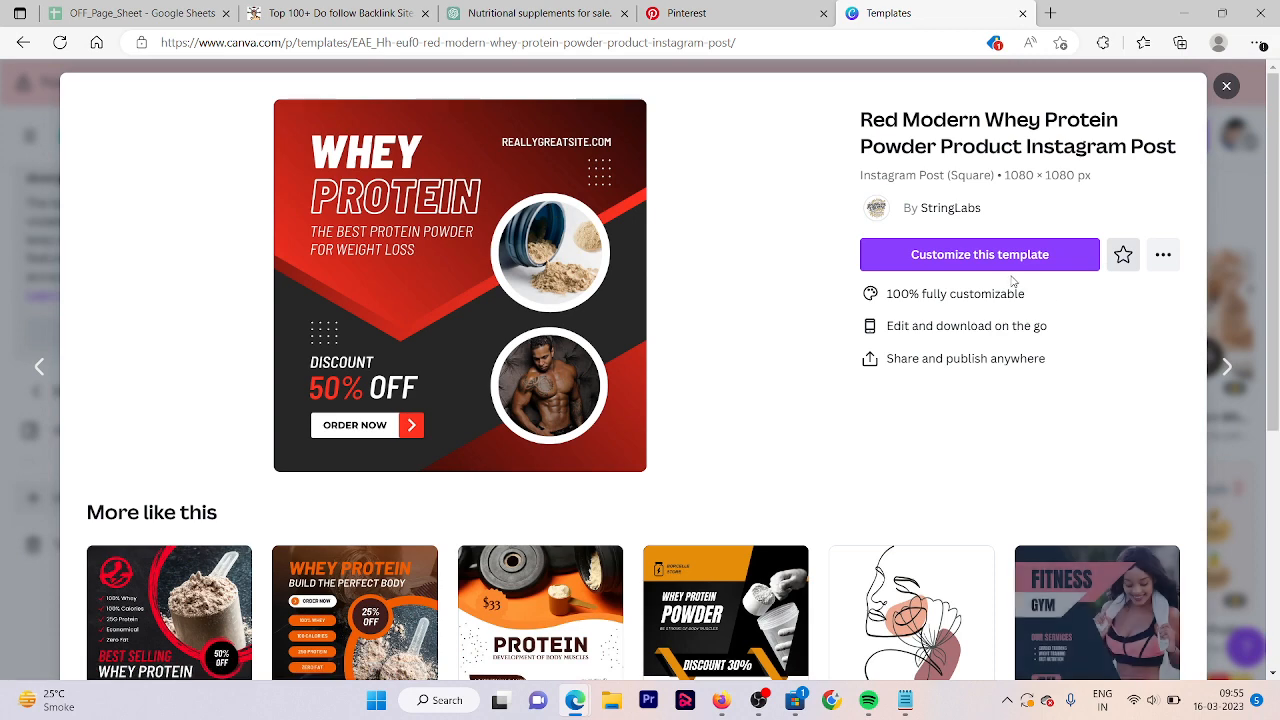
{"action": "left_click", "coordinate": [980, 256]}
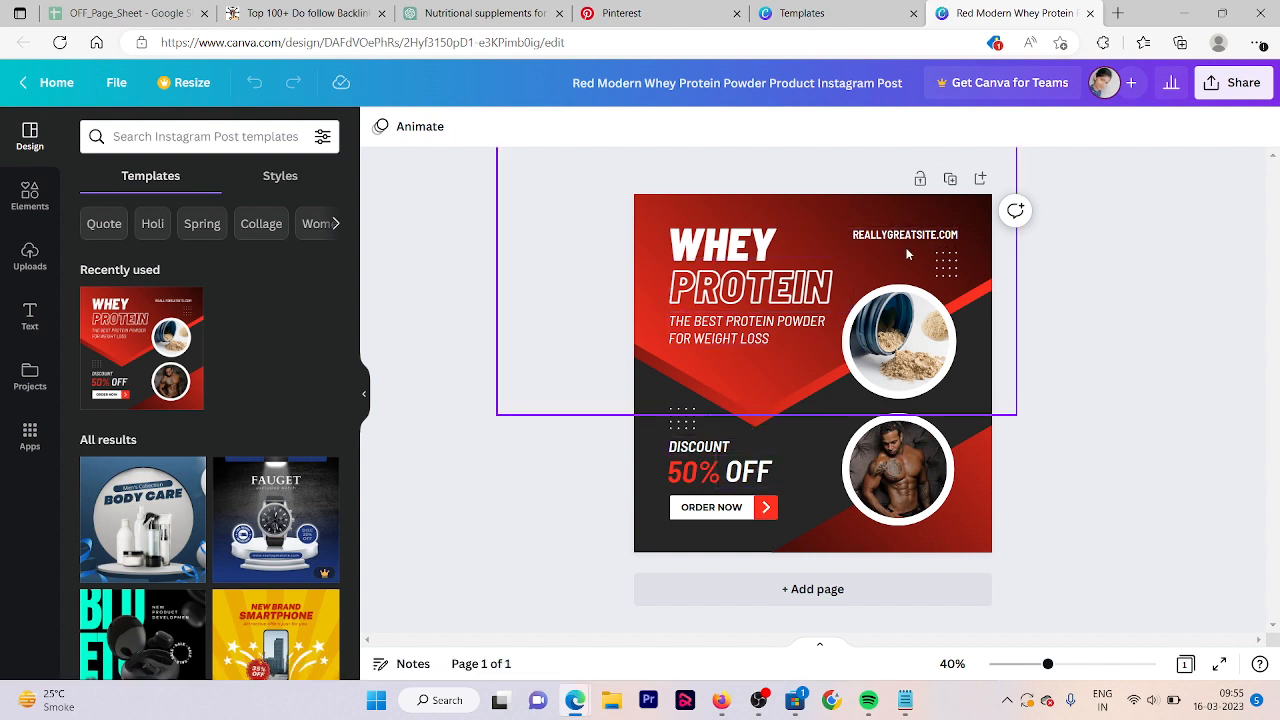
Replace the placeholder website text on the whey protein design with "OWLIN.IN"
{"action": "double_click", "coordinate": [885, 240]}
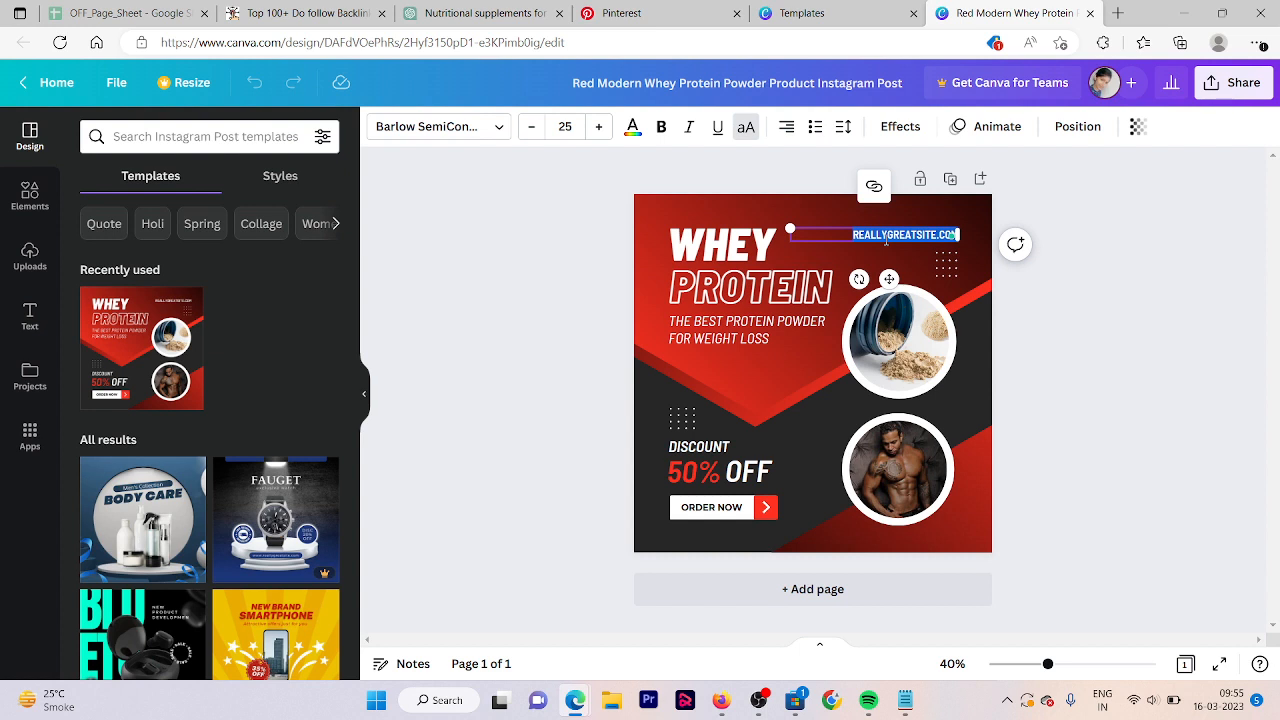
{"action": "key", "text": "BackSpace"}
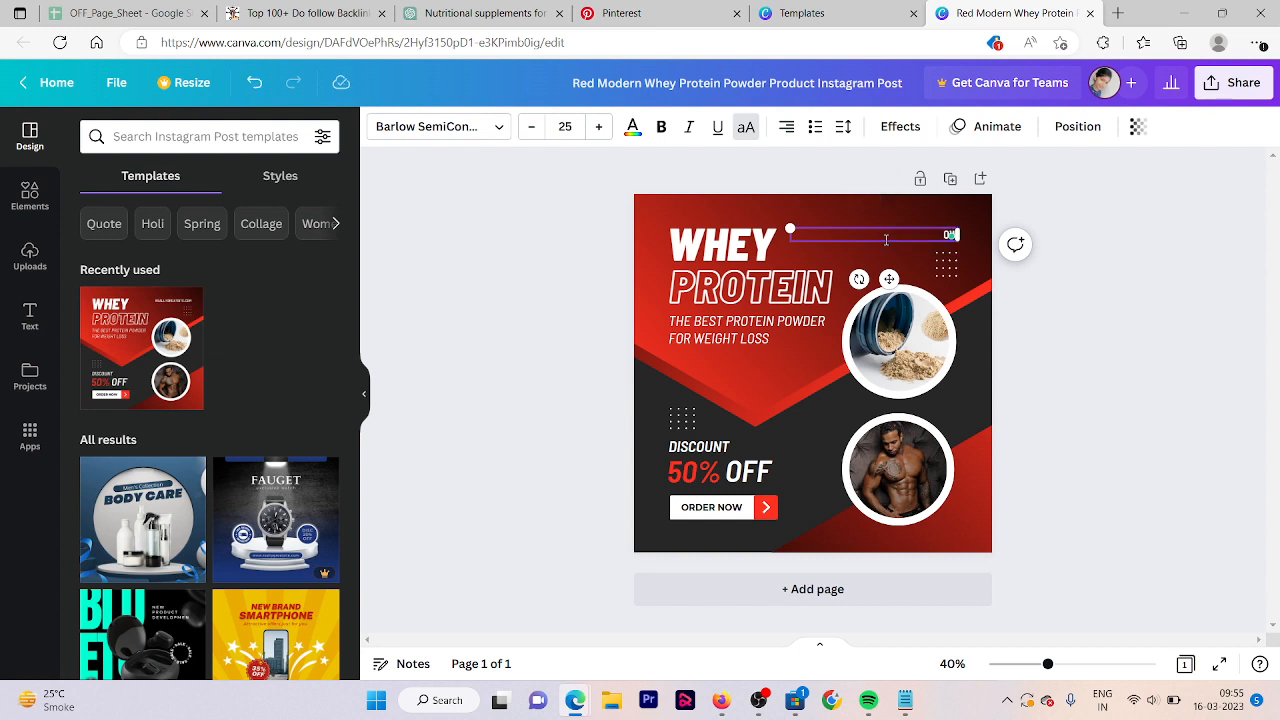
{"action": "type", "text": "OWLIN"}
Download the edited whey protein design
{"action": "left_click", "coordinate": [1244, 83]}
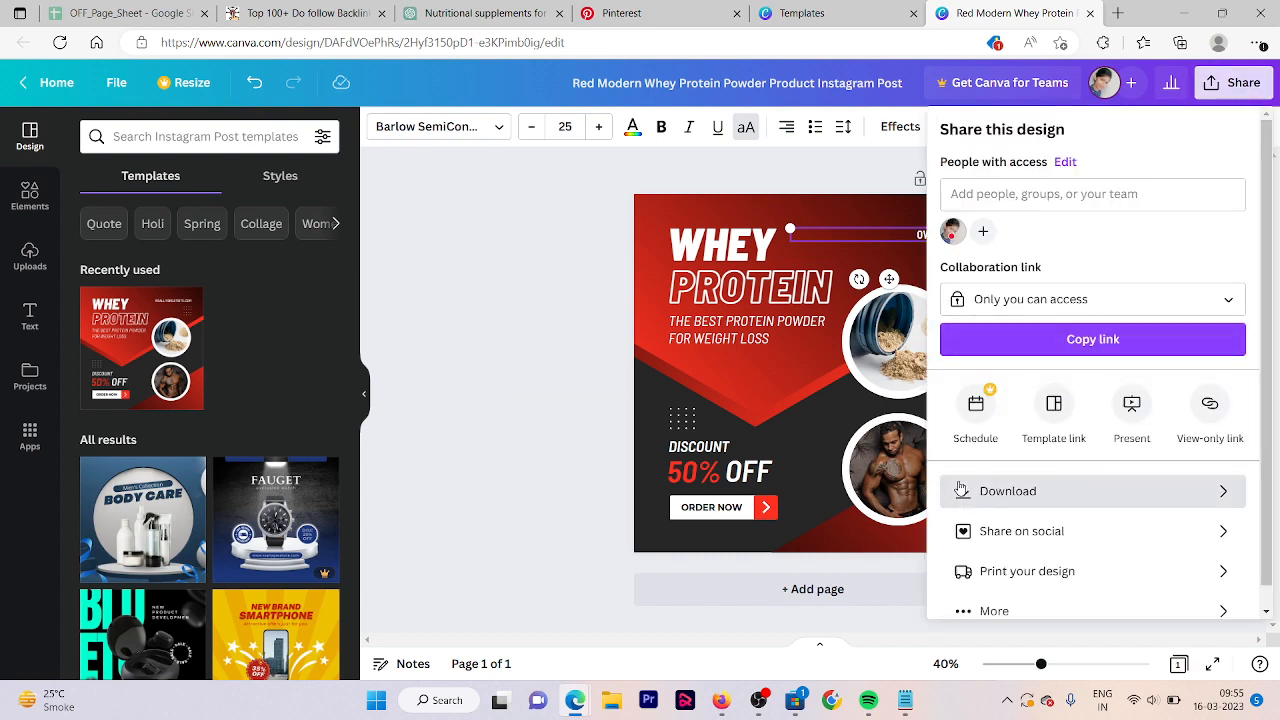
{"action": "left_click", "coordinate": [962, 490]}
{"action": "left_click", "coordinate": [1005, 392]}
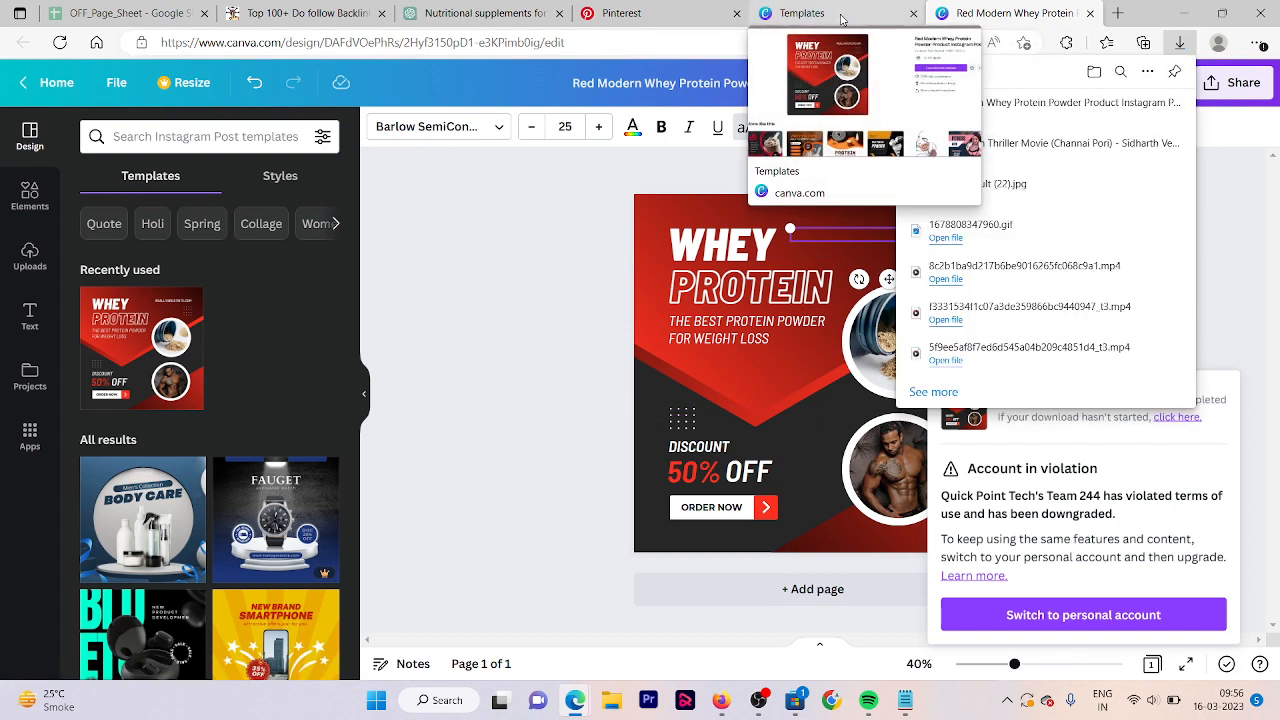
Switch to Pinterest, start a new Pin and upload the downloaded whey protein design as its image
{"action": "left_click", "coordinate": [841, 19]}
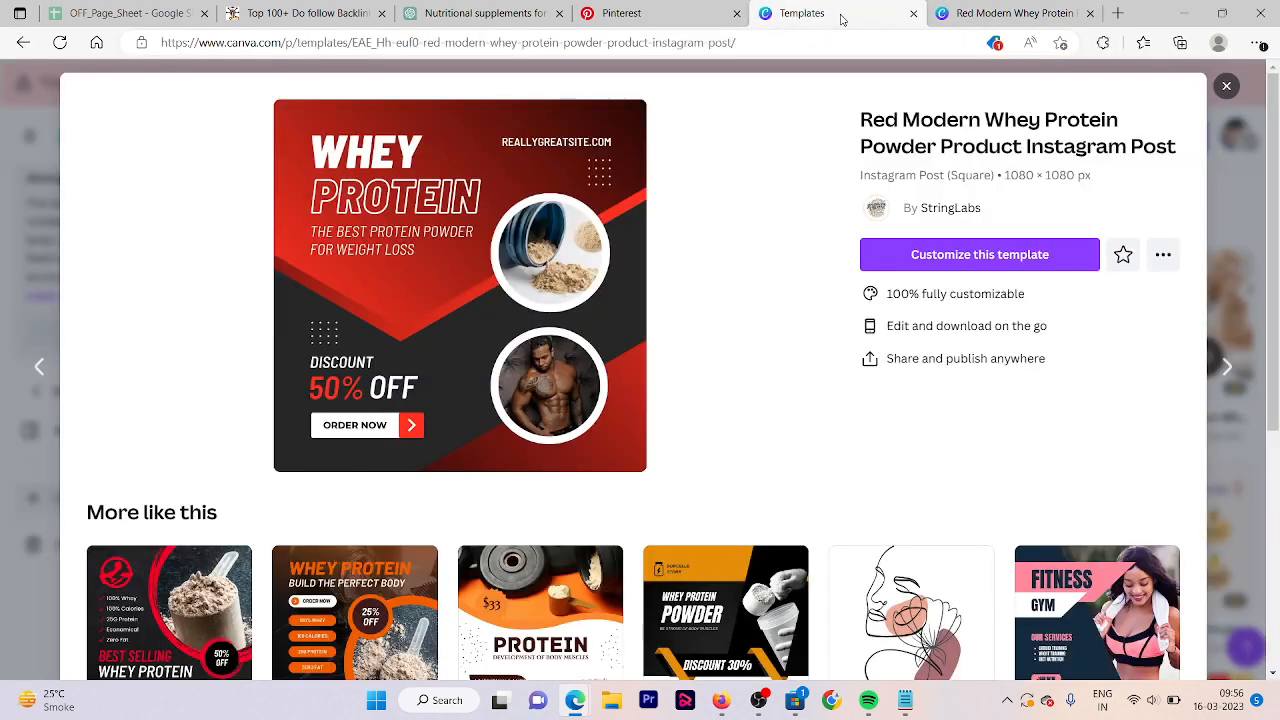
{"action": "left_click", "coordinate": [619, 12]}
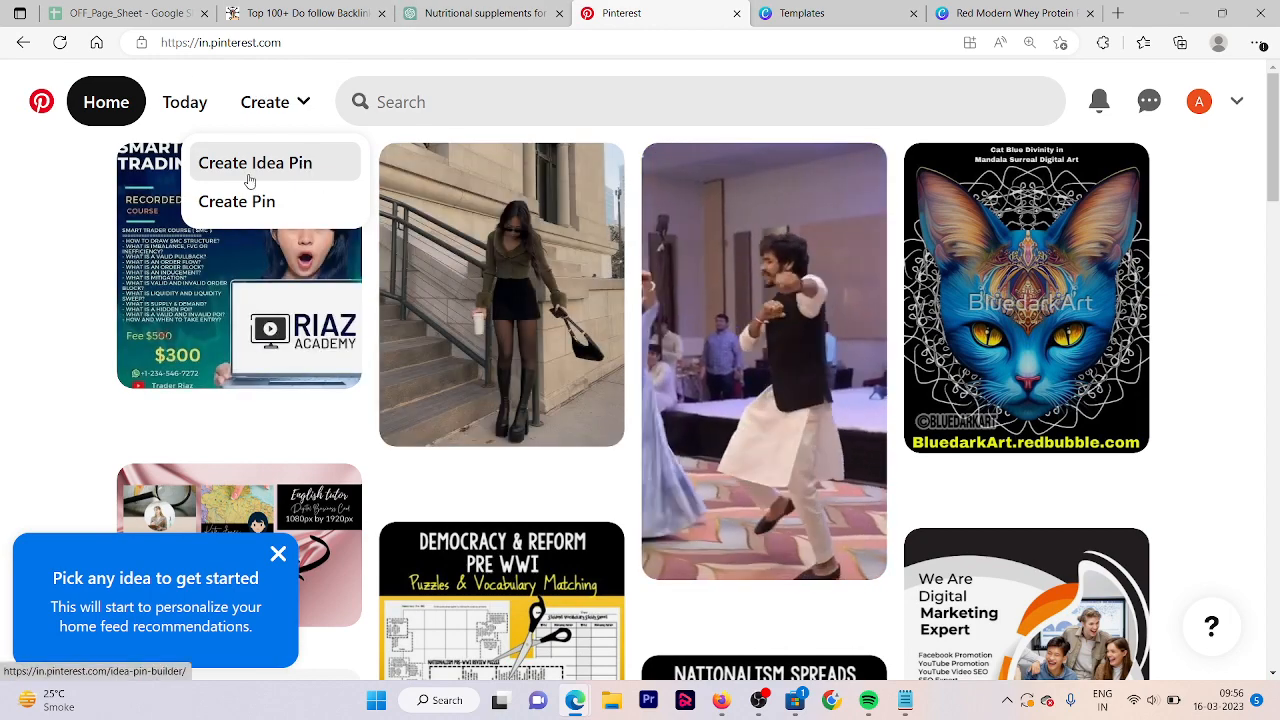
{"action": "left_click", "coordinate": [227, 200]}
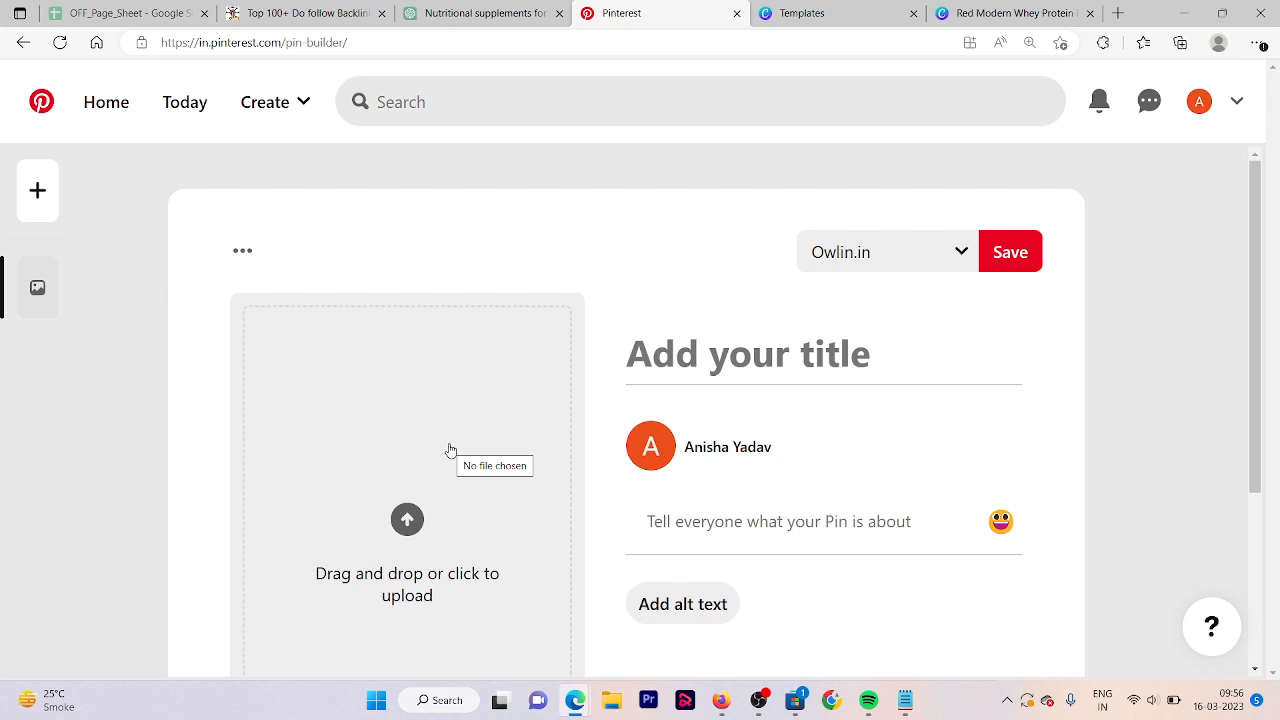
{"action": "left_click", "coordinate": [456, 358]}
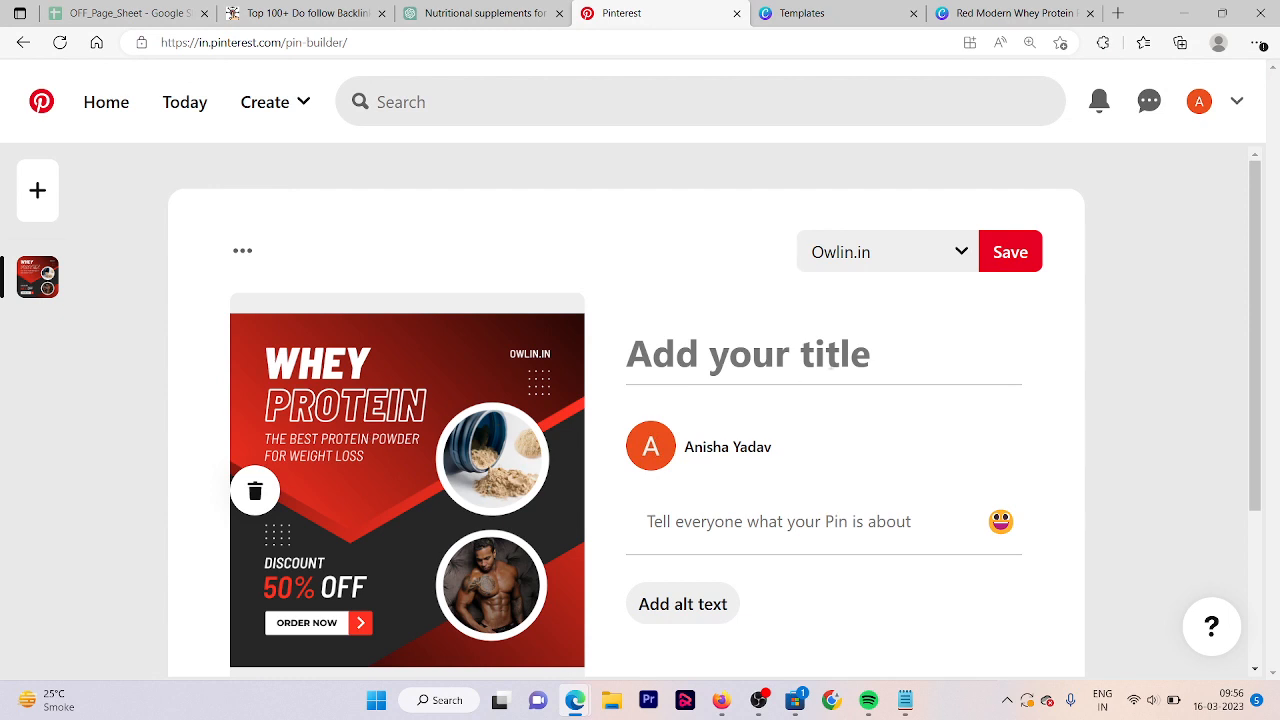
Copy "Buy the Best Nutritional Supplements Online - Owlin.in" from Notepad into the Pin's title
{"action": "left_click", "coordinate": [831, 362]}
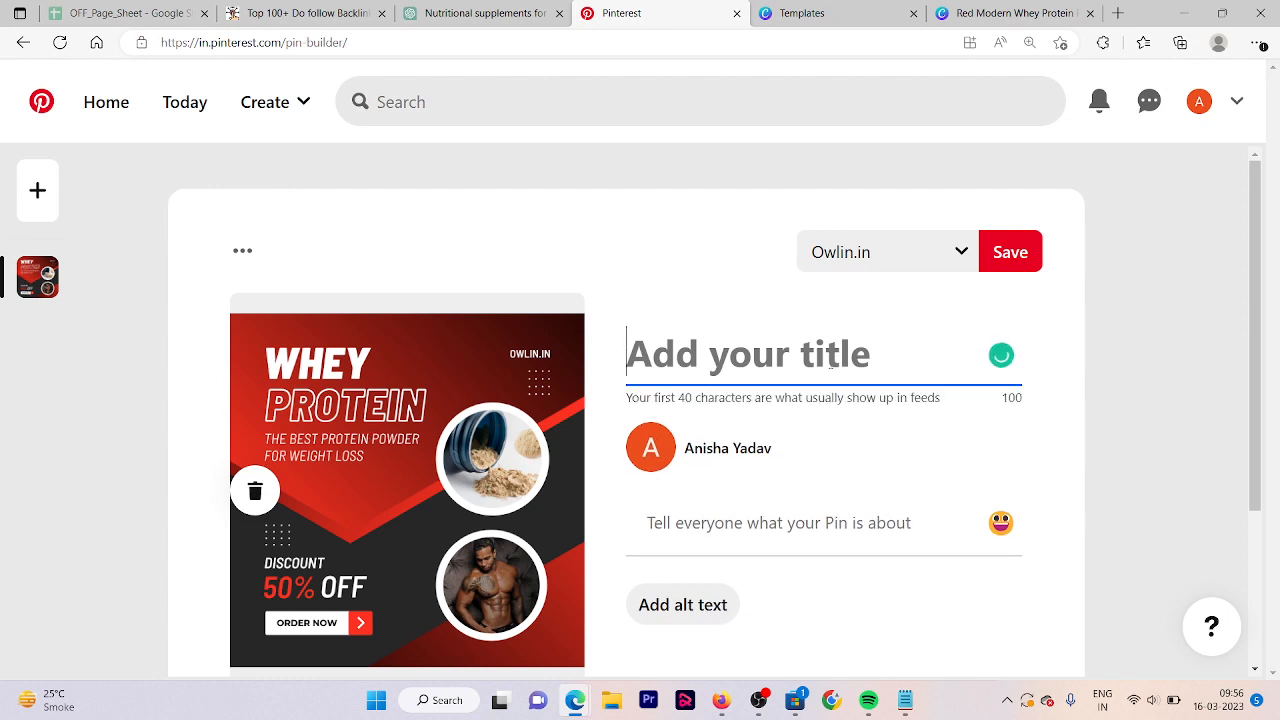
{"action": "key", "text": "alt+Tab"}
{"action": "triple_click", "coordinate": [148, 124]}
{"action": "key", "text": "ctrl+c"}
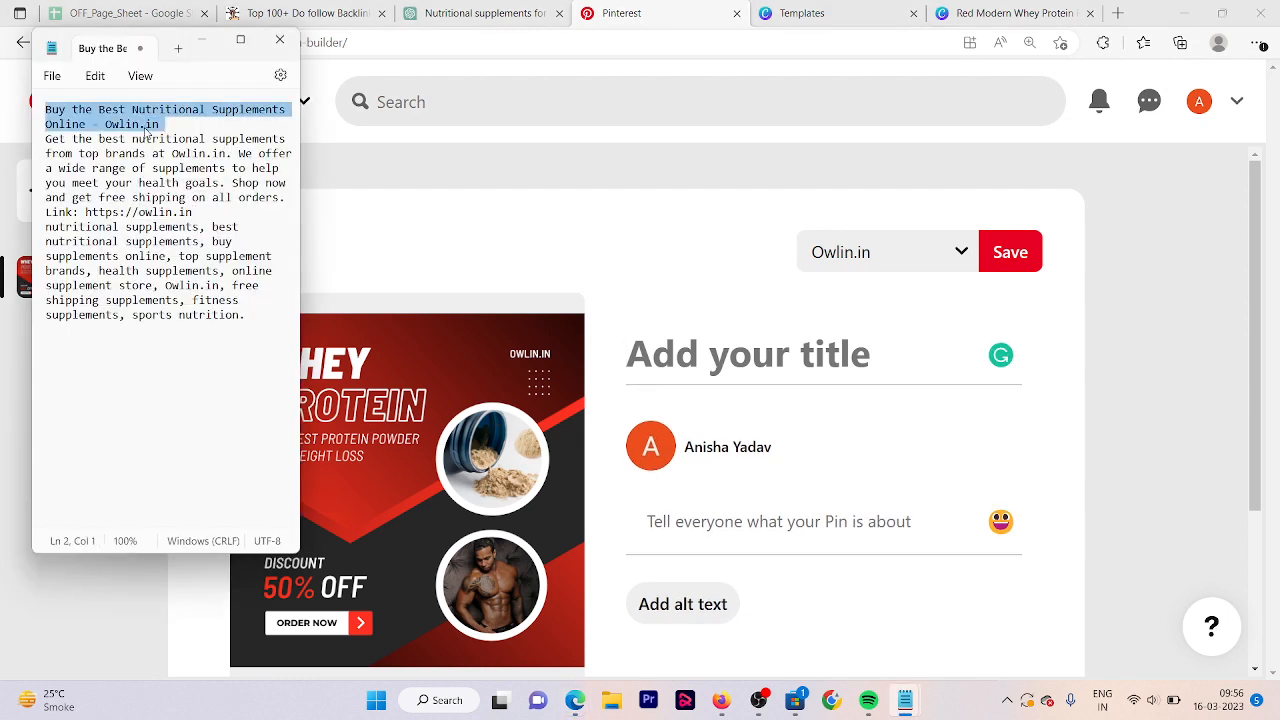
{"action": "left_click", "coordinate": [731, 330]}
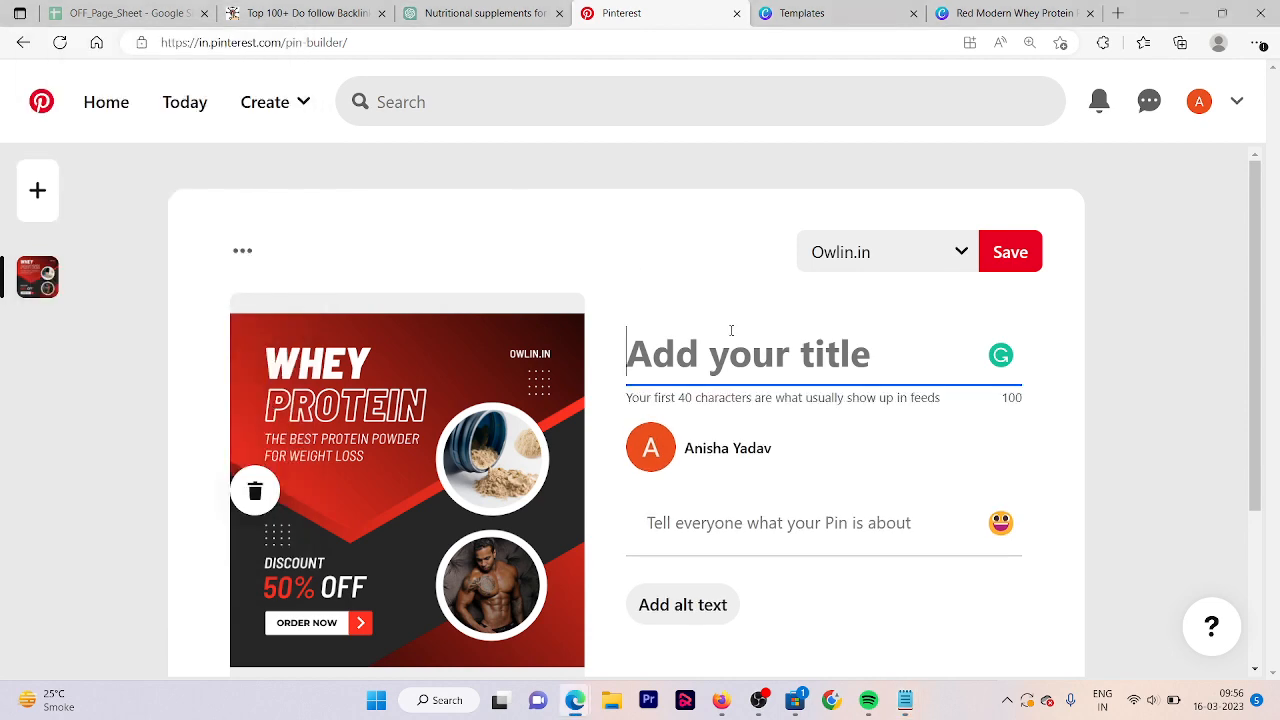
{"action": "key", "text": "ctrl+v"}
Fill in the Pin's description with the paragraph from Notepad starting "Get the best nutritional supplements from top brands at Owlin.in"
{"action": "scroll", "coordinate": [894, 380], "scroll_direction": "down", "scroll_amount": 1}
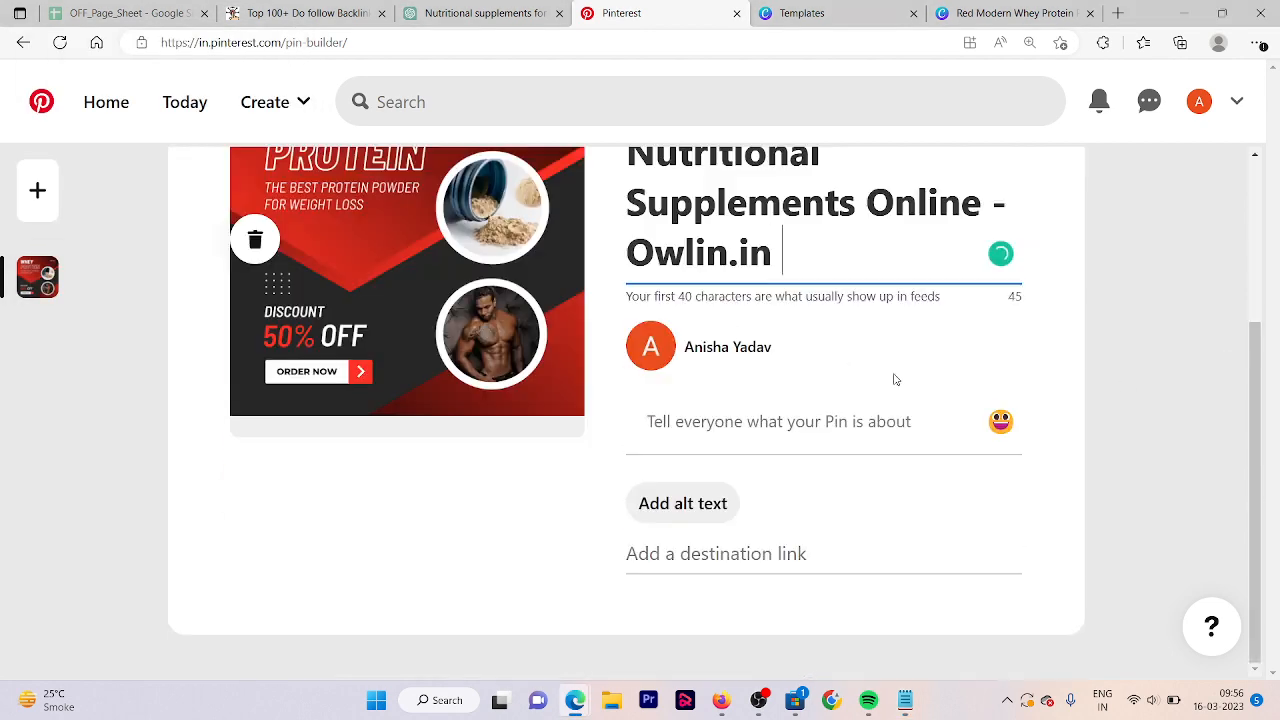
{"action": "key", "text": "alt+Tab"}
{"action": "type", "text": "Get the best nutritional supplements from top brands at Owlin.in. We offer a wide range of supplements to help you meet your health goals. Shop now and get free shipping on all orders."}
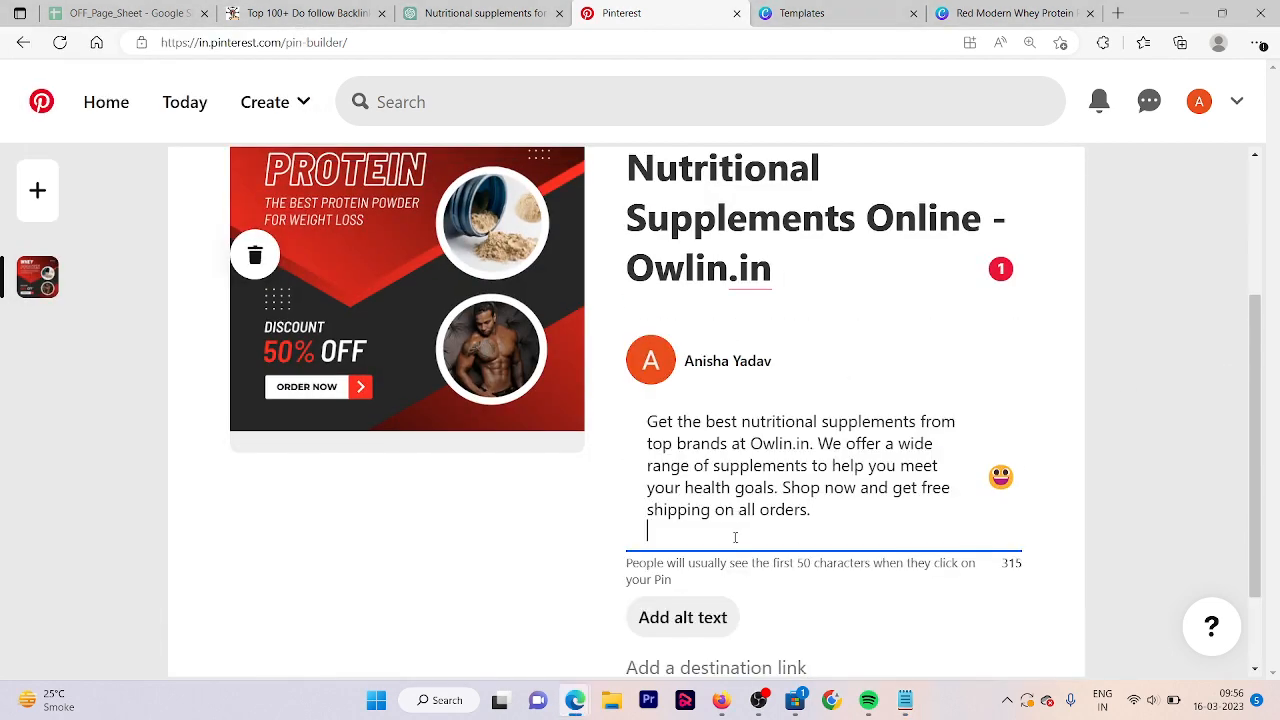
{"action": "key", "text": "alt+Tab"}
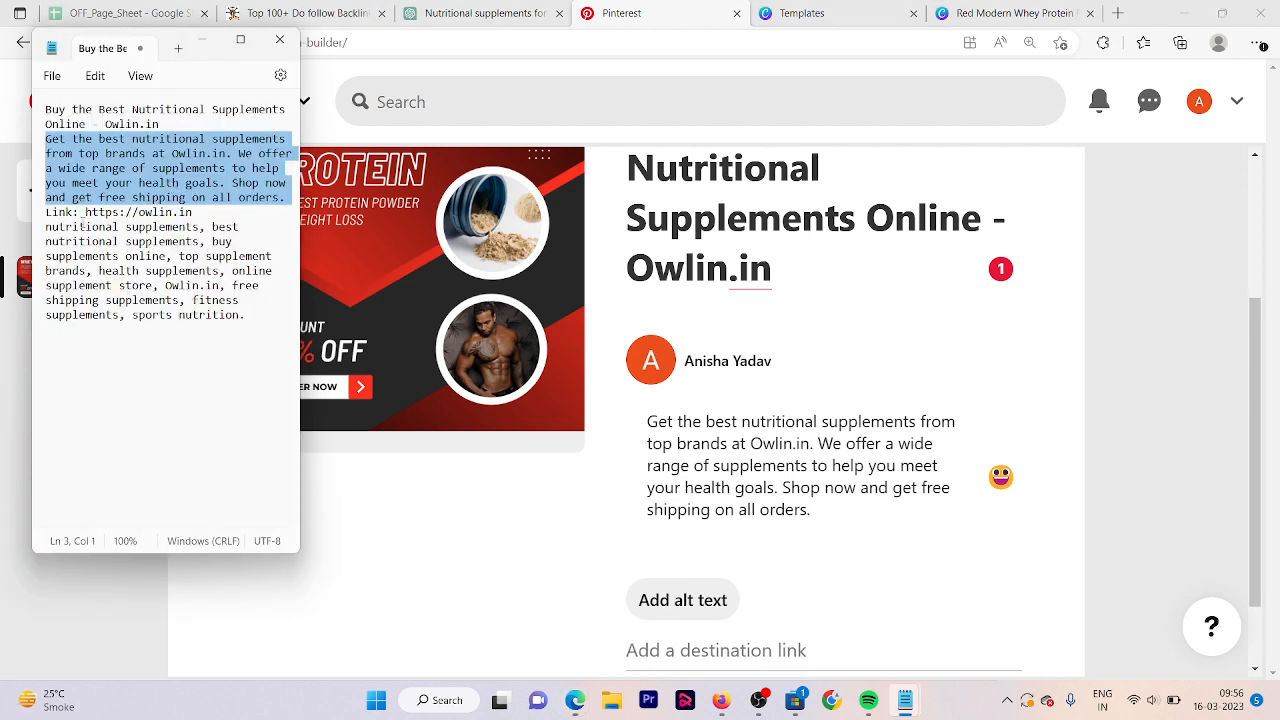
{"action": "left_click_drag", "start_coordinate": [85, 212], "coordinate": [192, 212]}
{"action": "key", "text": "ctrl+c"}
{"action": "key", "text": "alt+Tab"}
{"action": "scroll", "coordinate": [835, 572], "scroll_direction": "down", "scroll_amount": 1}
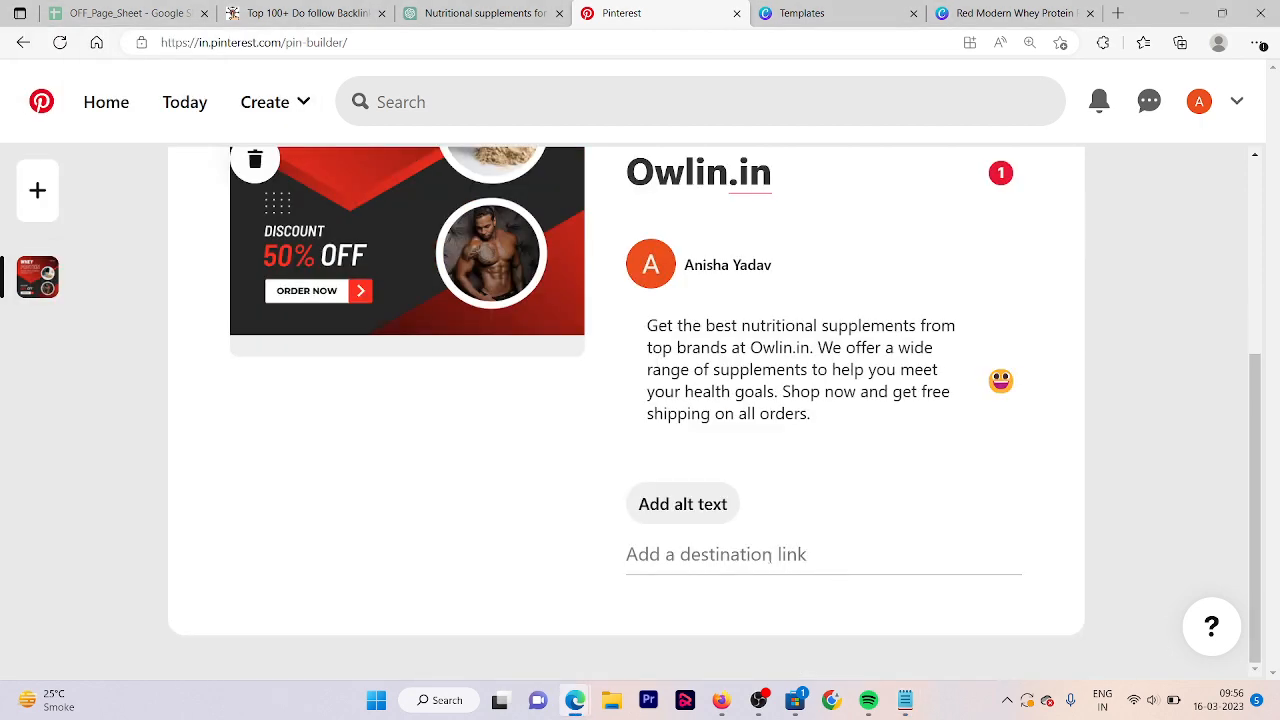
{"action": "left_click", "coordinate": [770, 555]}
{"action": "key", "text": "ctrl+v"}
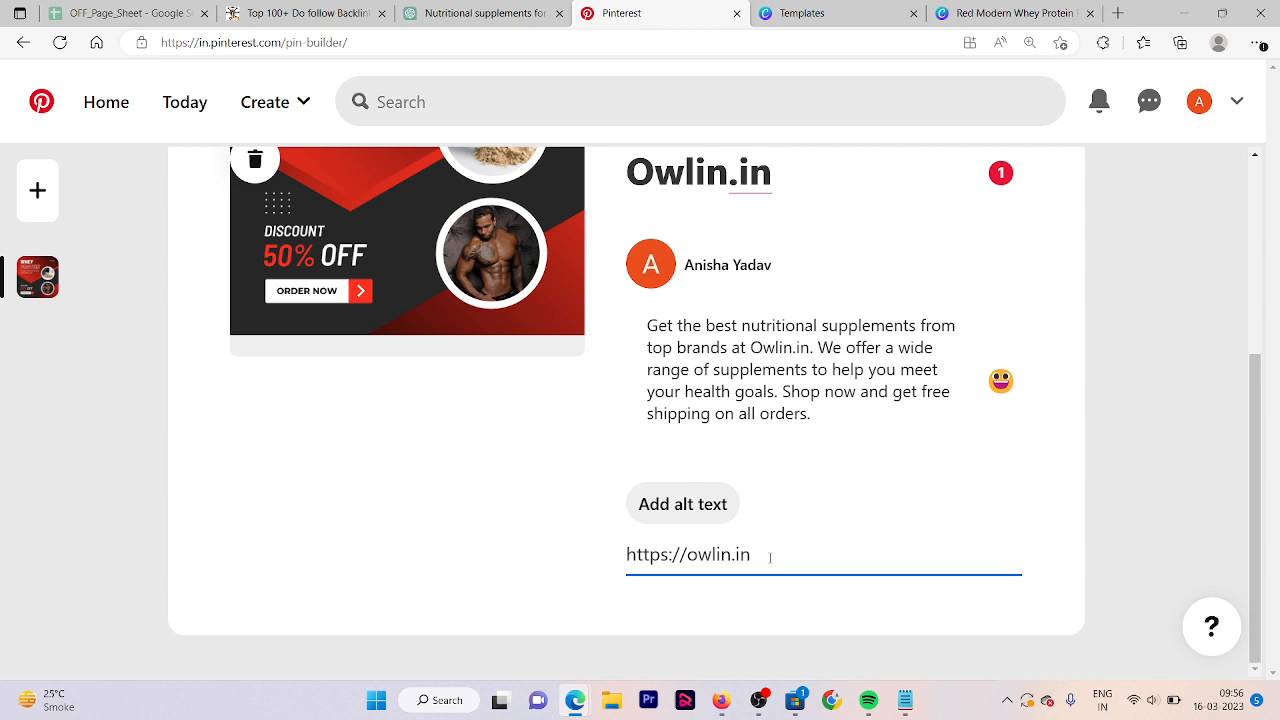
Open the Pin's alt text for editing
{"action": "left_click", "coordinate": [714, 503]}
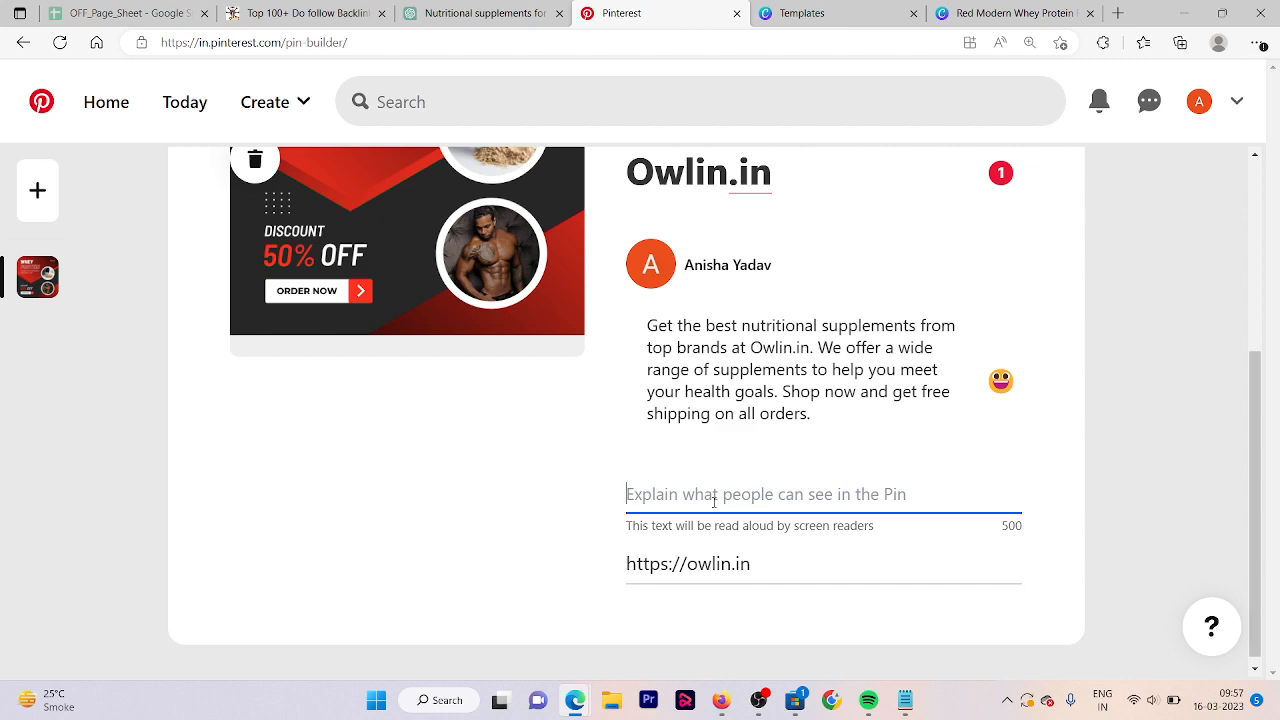
Look through Bing's image results for "best nutritional supplement" and open the Organic Greens picture
{"action": "left_click", "coordinate": [857, 7]}
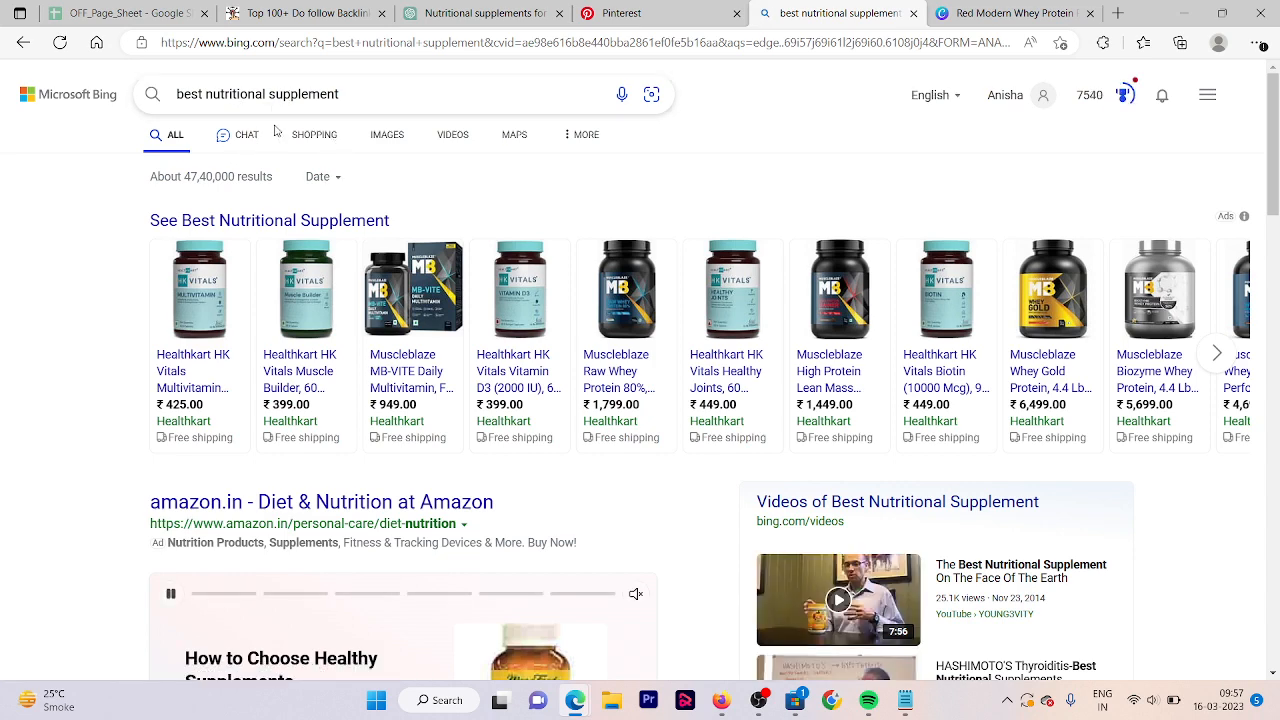
{"action": "left_click", "coordinate": [408, 148]}
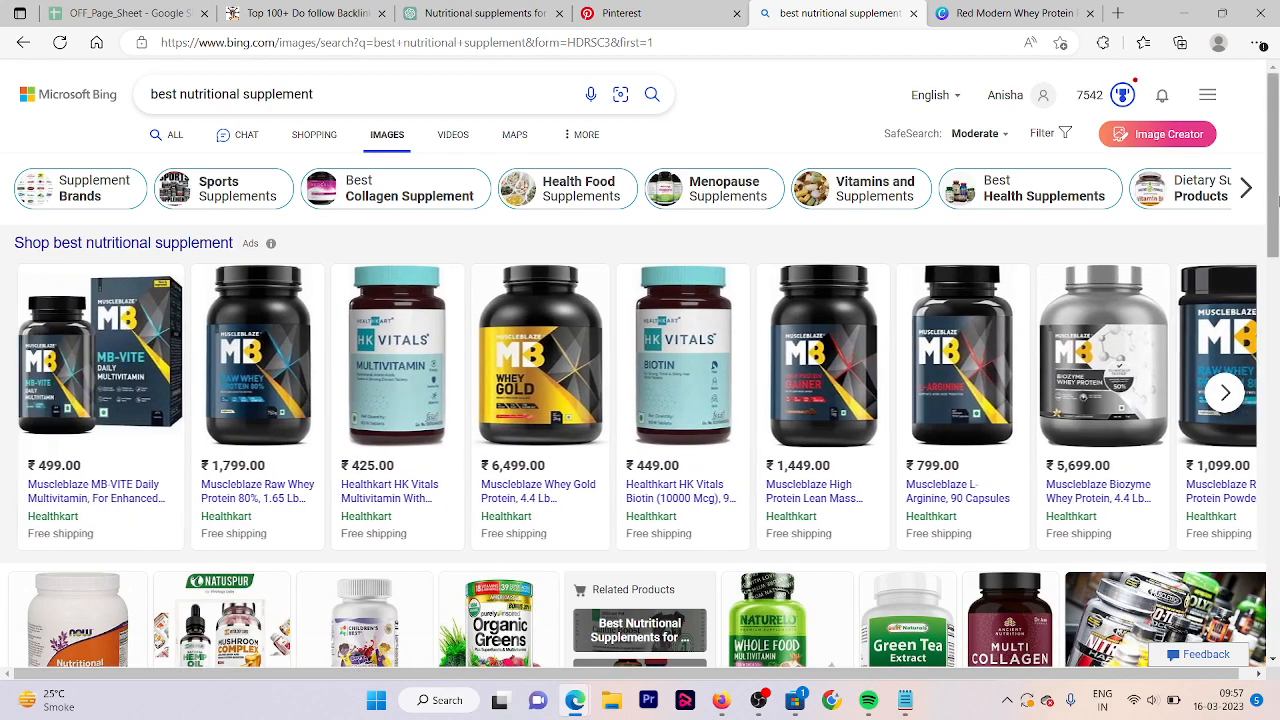
{"action": "mouse_move", "coordinate": [1276, 204]}
{"action": "left_mouse_down"}
{"action": "mouse_move", "coordinate": [1276, 259]}
{"action": "mouse_move", "coordinate": [1276, 200]}
{"action": "left_mouse_up"}
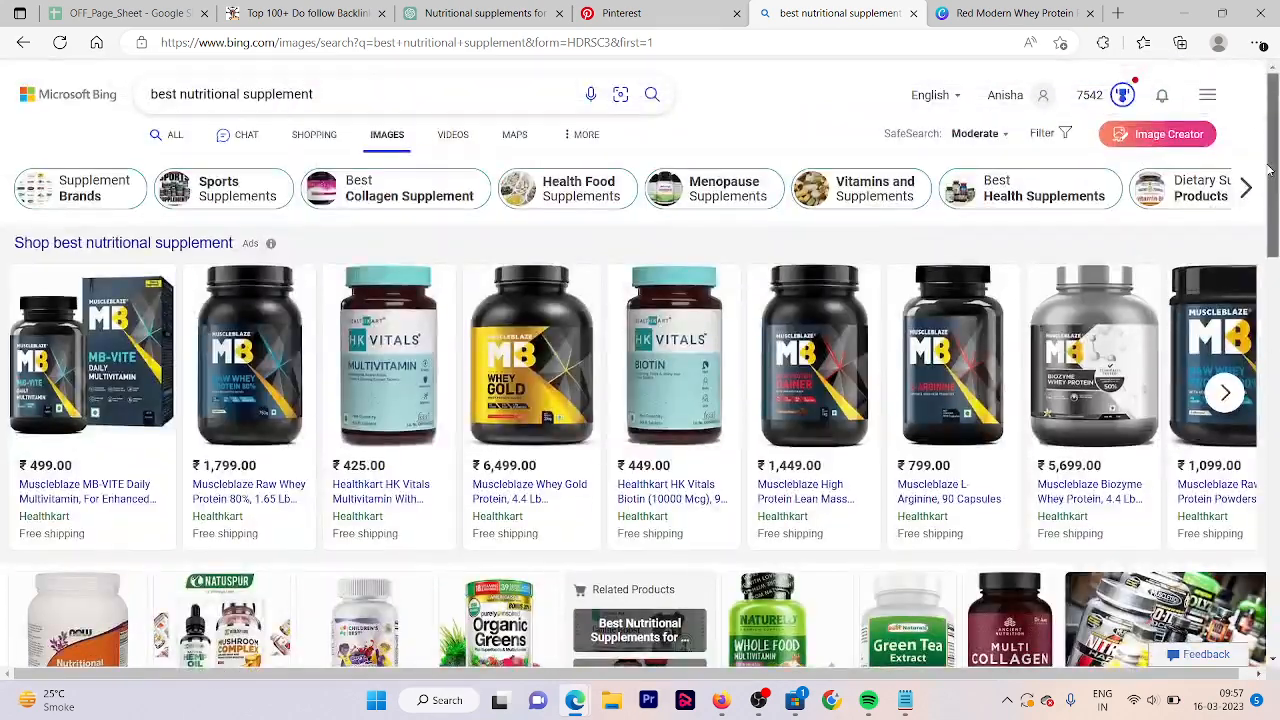
{"action": "left_click_drag", "start_coordinate": [149, 94], "coordinate": [332, 93]}
{"action": "scroll", "coordinate": [332, 93], "scroll_direction": "down", "scroll_amount": 5}
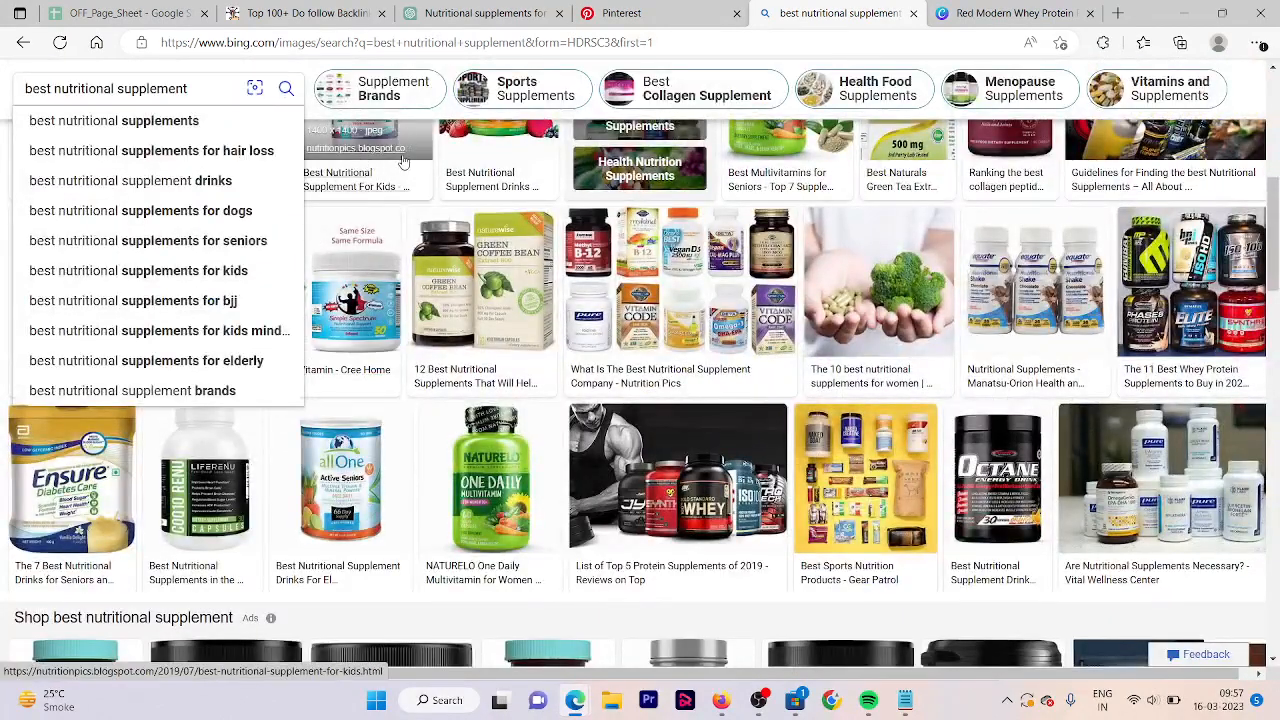
{"action": "left_click", "coordinate": [511, 132]}
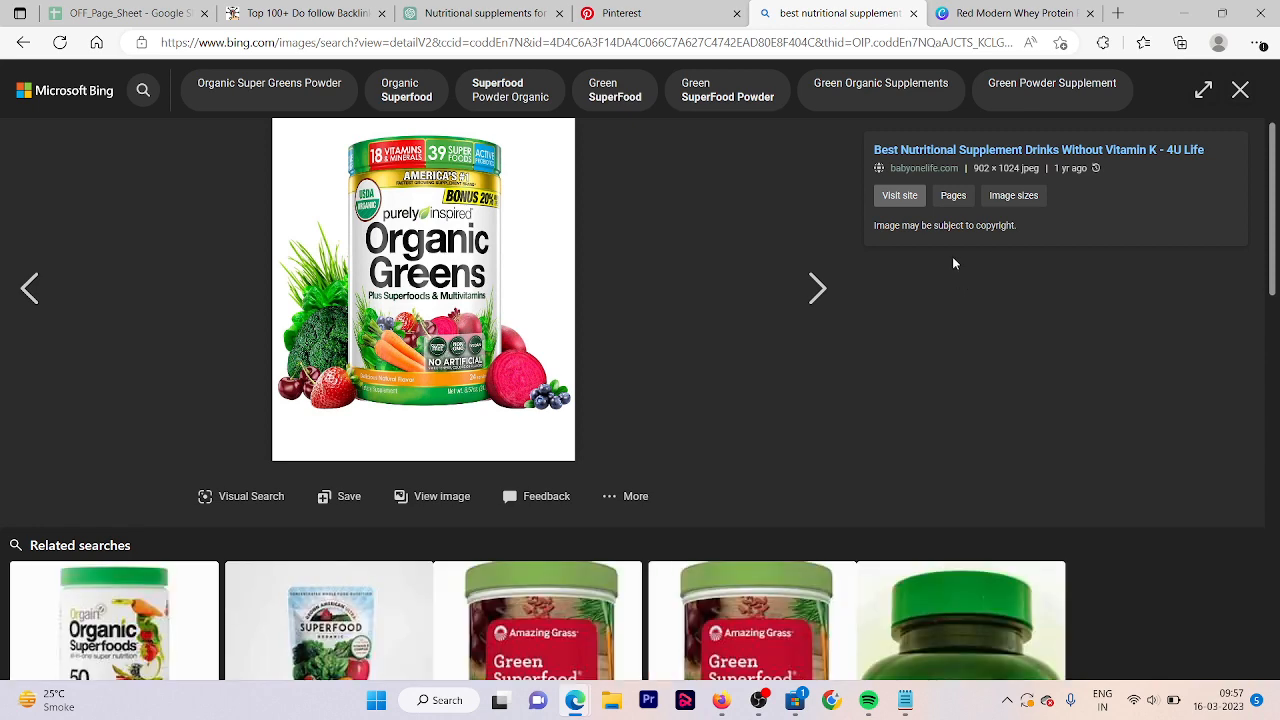
Open the picture's source page on babyonelife.com and inspect the alt attribute in the code of the Moringa Leaf Powder image
{"action": "left_click", "coordinate": [928, 170]}
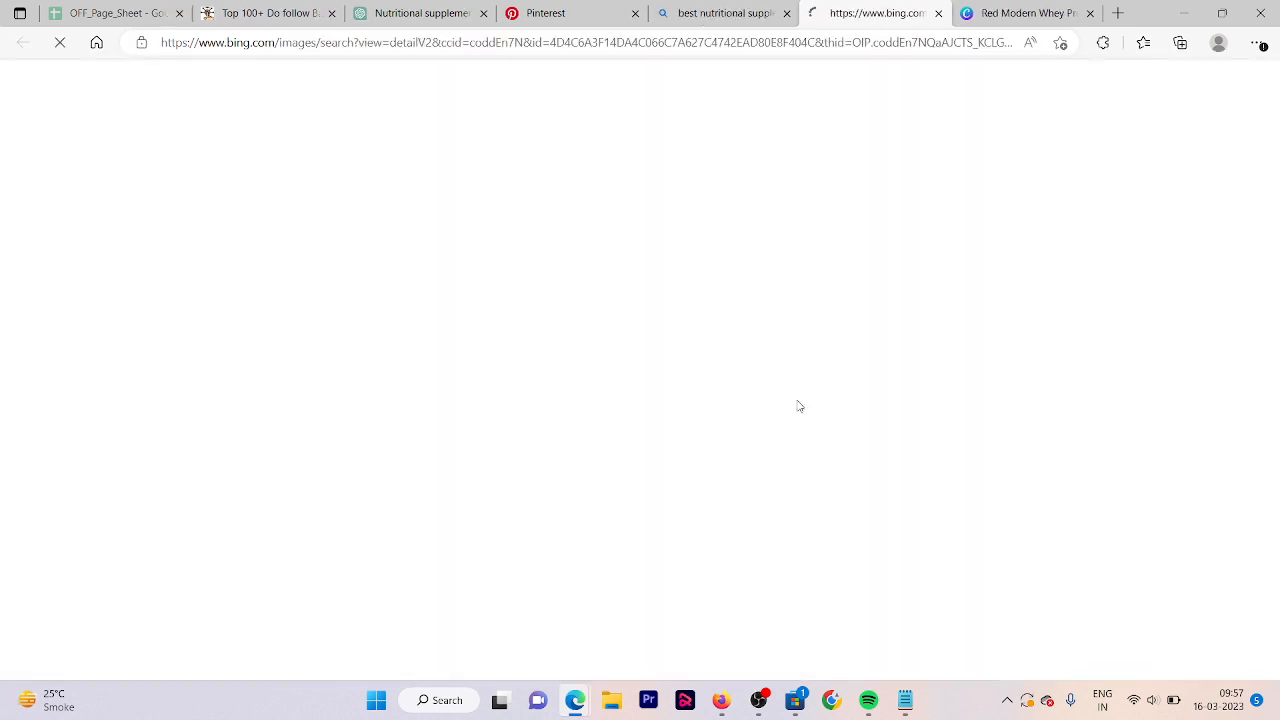
{"action": "scroll", "coordinate": [718, 349], "scroll_direction": "down", "scroll_amount": 2}
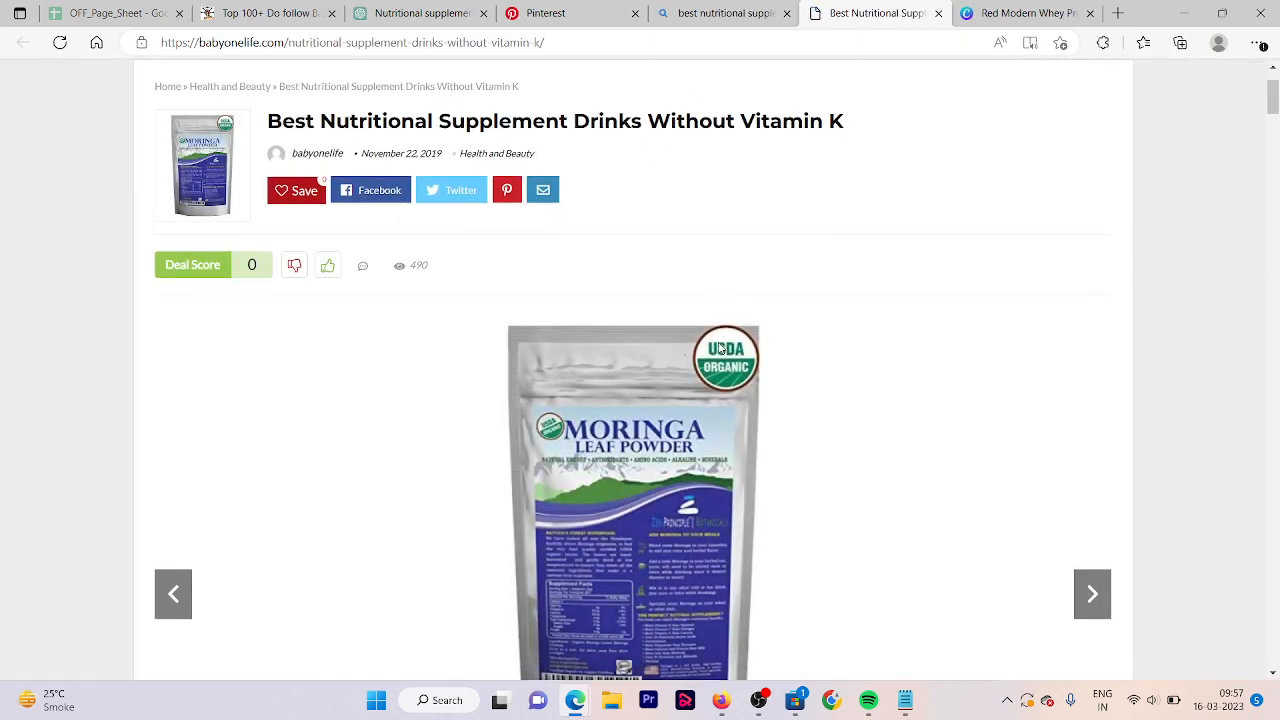
{"action": "right_click", "coordinate": [719, 347]}
{"action": "left_click", "coordinate": [770, 664]}
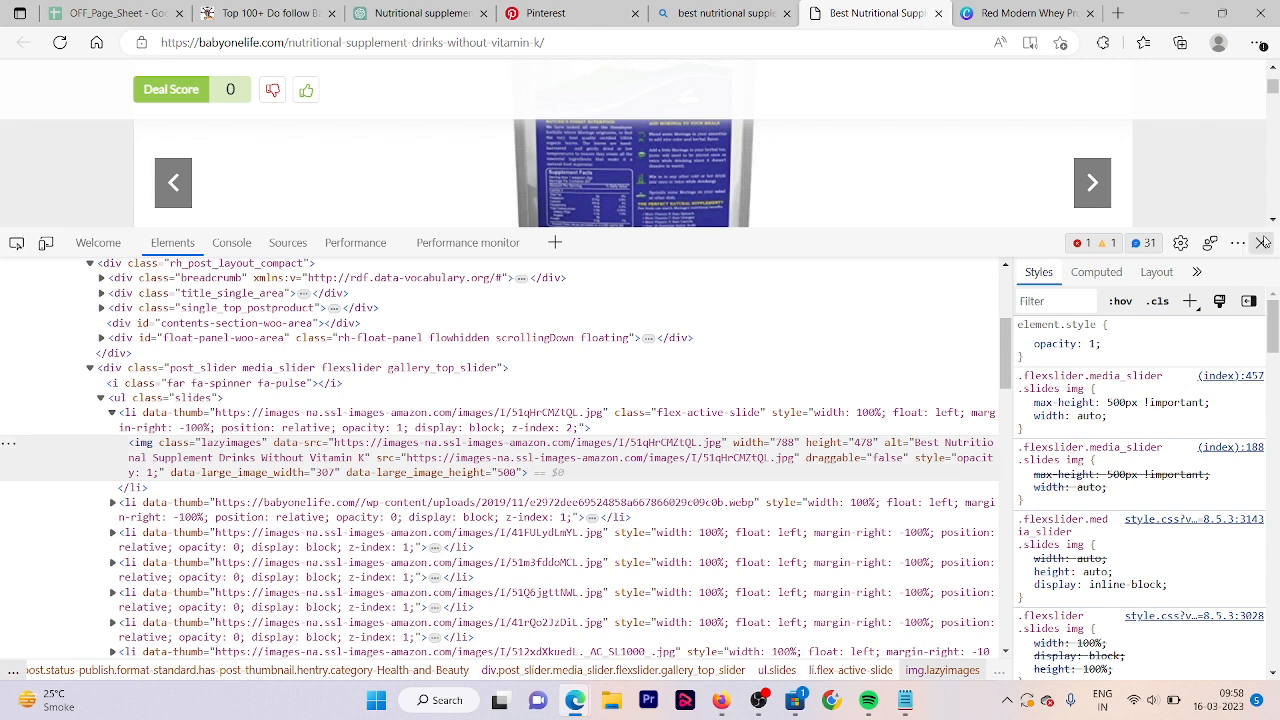
{"action": "left_click", "coordinate": [1263, 242]}
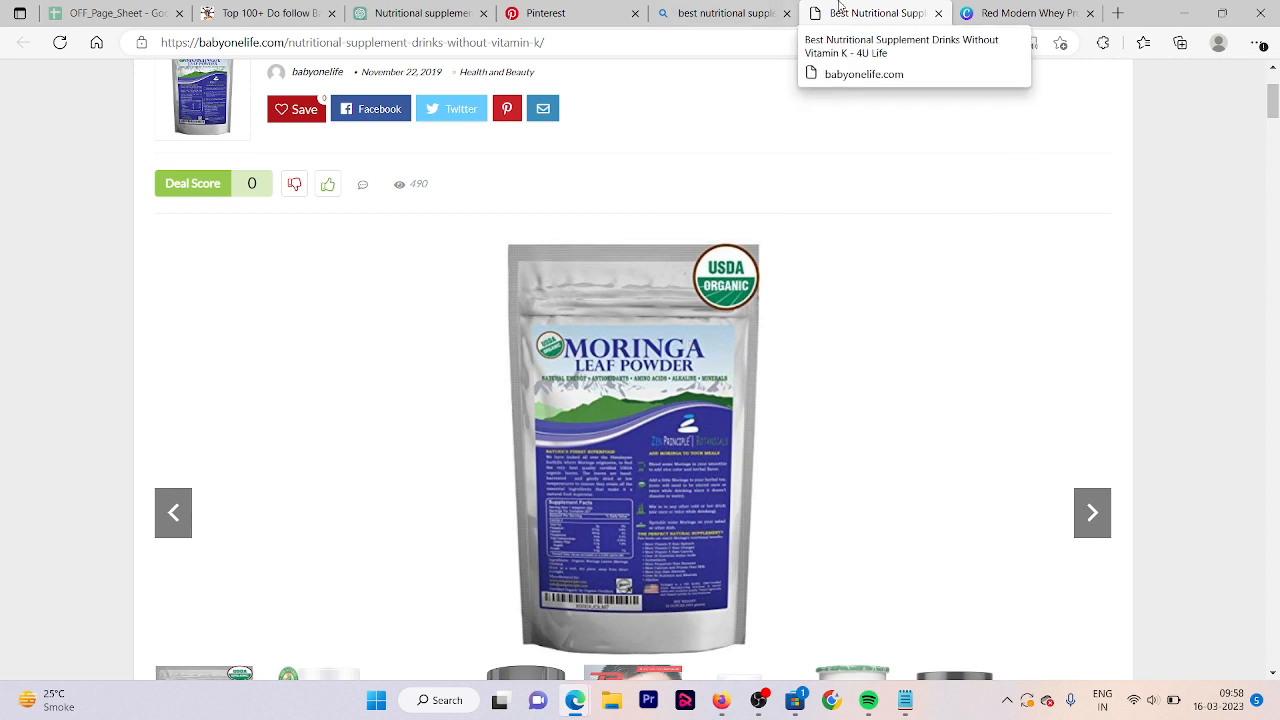
Return to the Pinterest Pin and enter "best nutritional supplements" as its alt text
{"action": "left_click", "coordinate": [720, 13]}
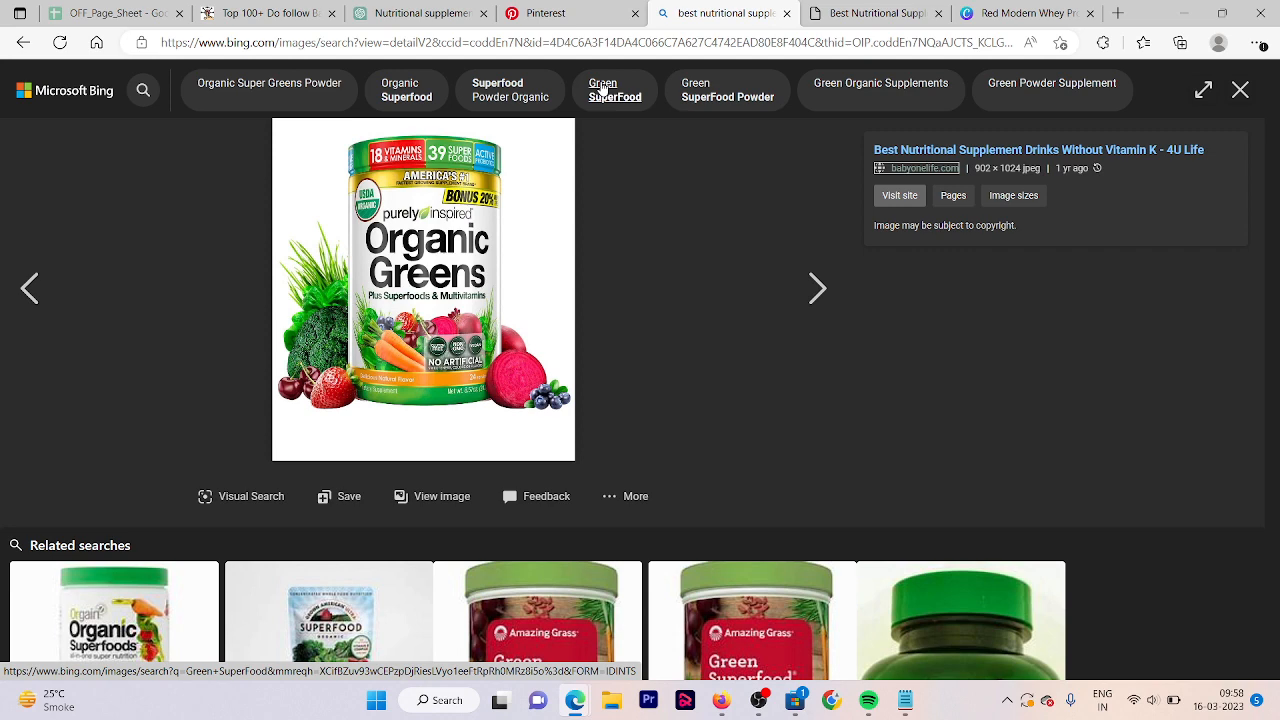
{"action": "left_click", "coordinate": [555, 13]}
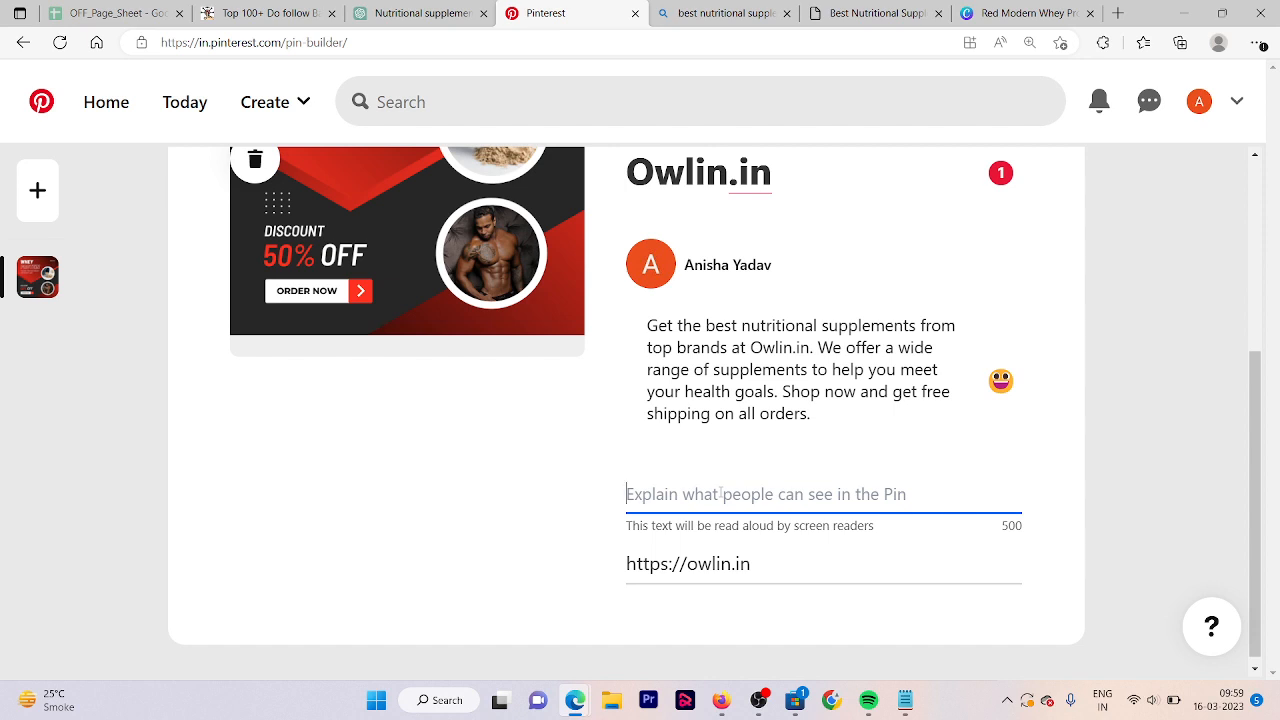
{"action": "type", "text": "best"}
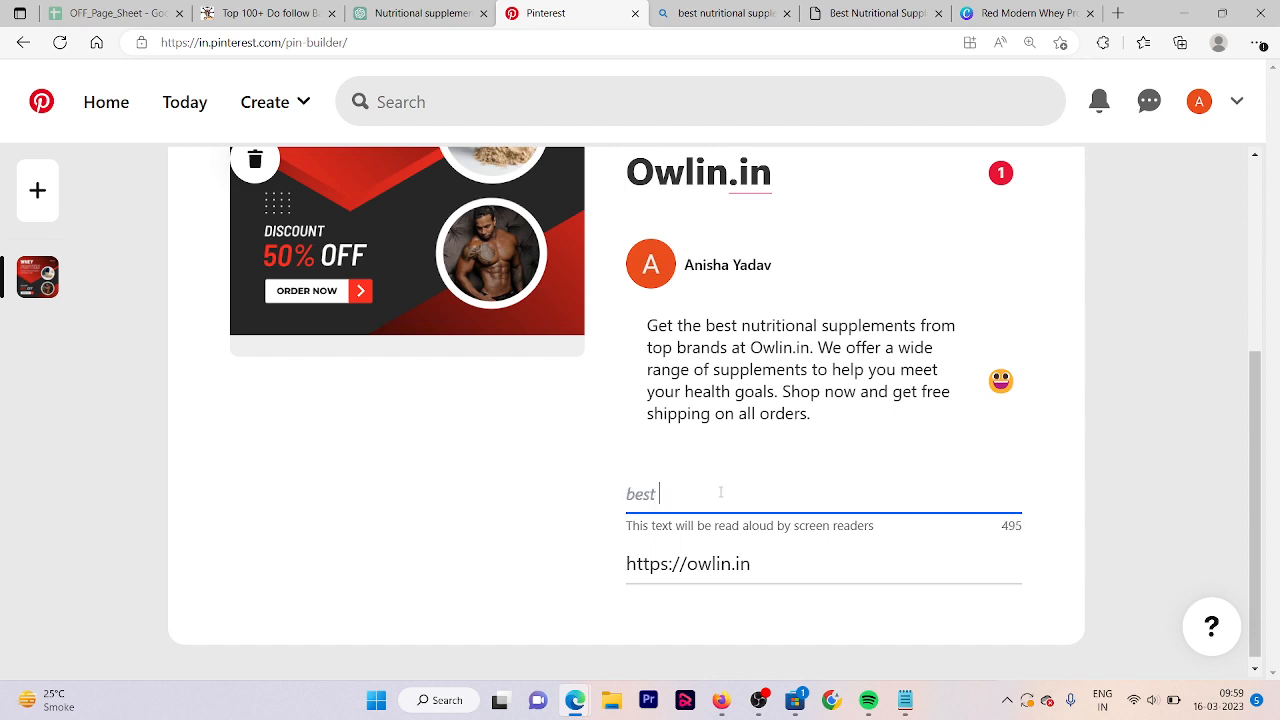
{"action": "type", "text": " nutritional suppl"}
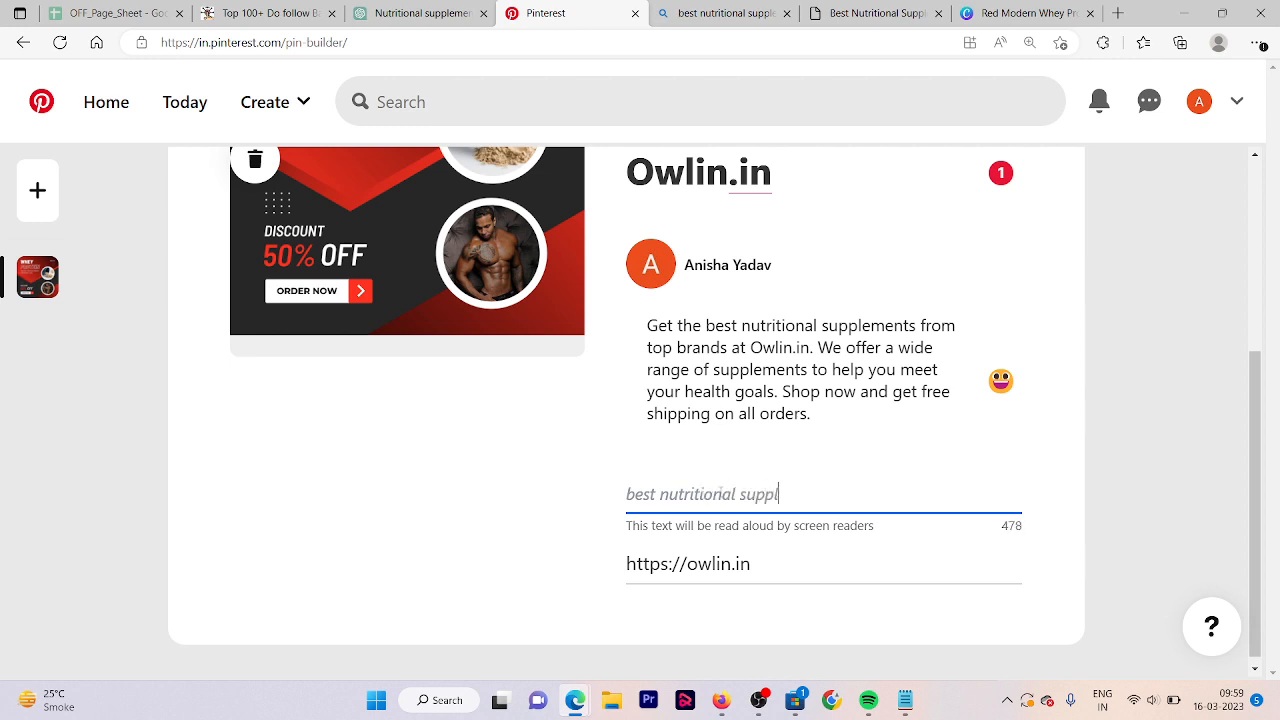
{"action": "type", "text": "ements"}
Create a new board named "Best Nutritional supplement" for the Pin and save the Pin to it
{"action": "scroll", "coordinate": [1245, 247], "scroll_direction": "up", "scroll_amount": 2}
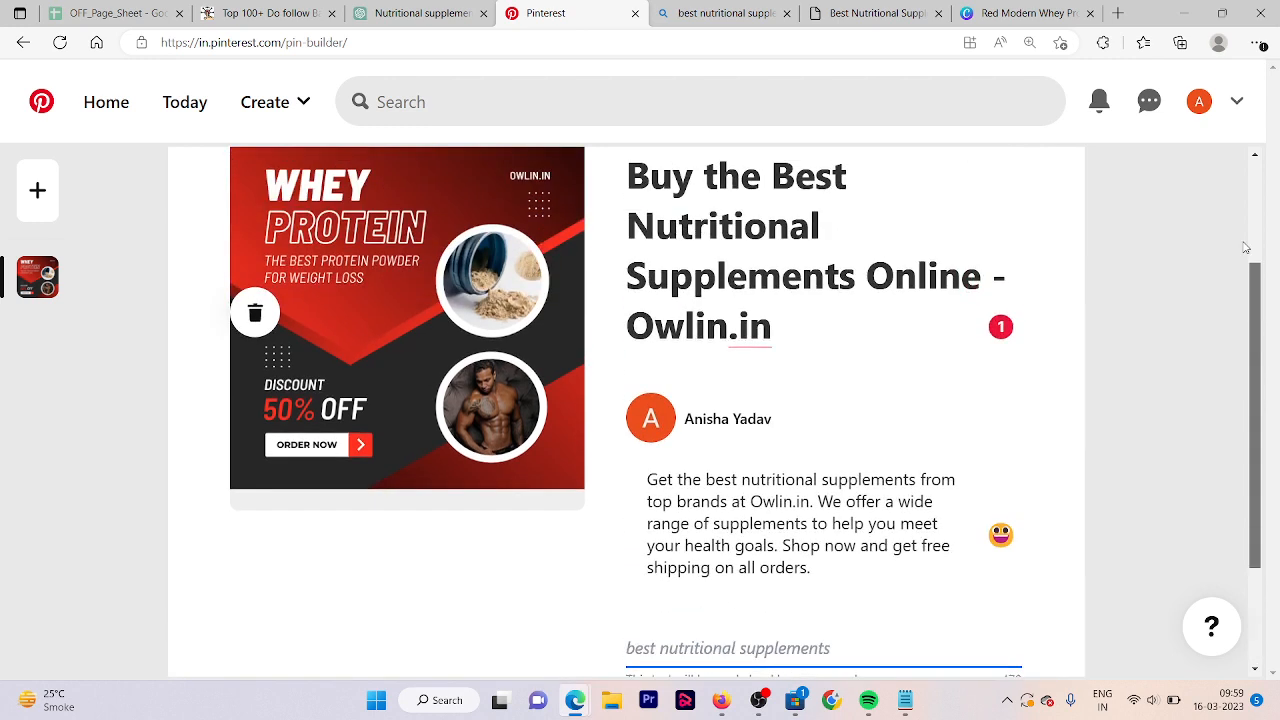
{"action": "scroll", "coordinate": [1245, 247], "scroll_direction": "up", "scroll_amount": 2}
{"action": "left_click", "coordinate": [825, 262]}
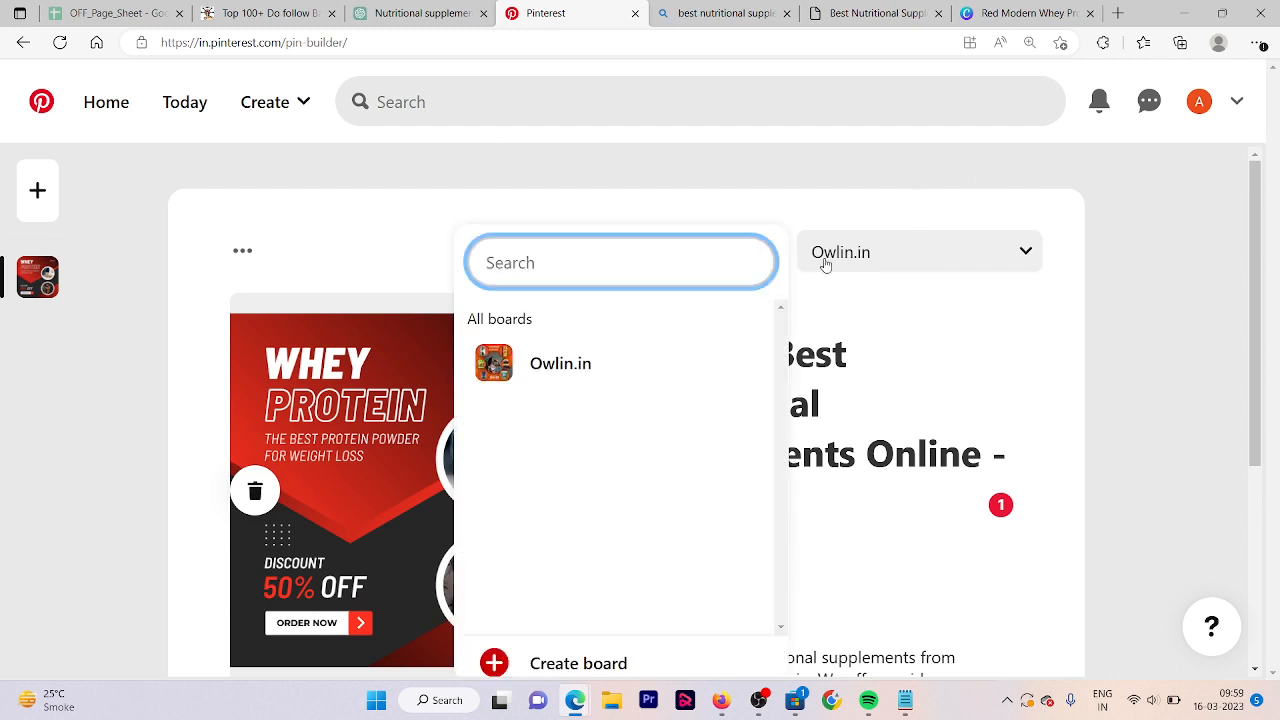
{"action": "mouse_move", "coordinate": [631, 378]}
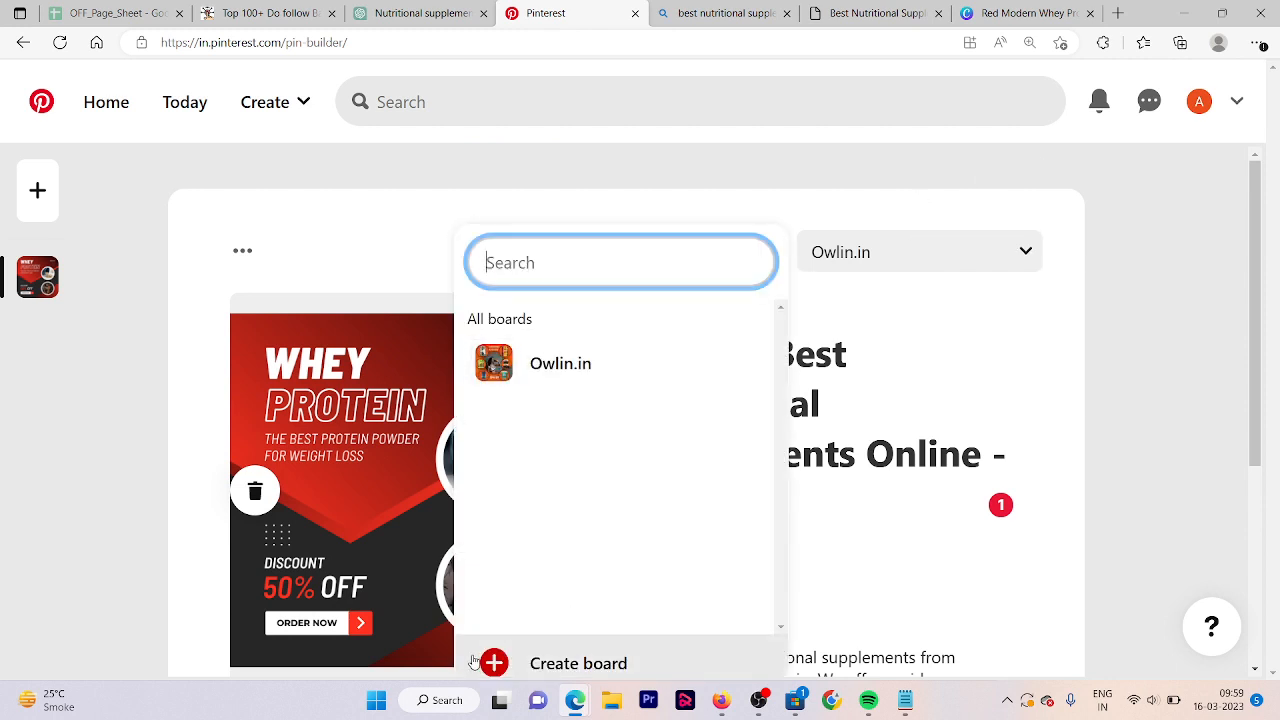
{"action": "left_click", "coordinate": [535, 662]}
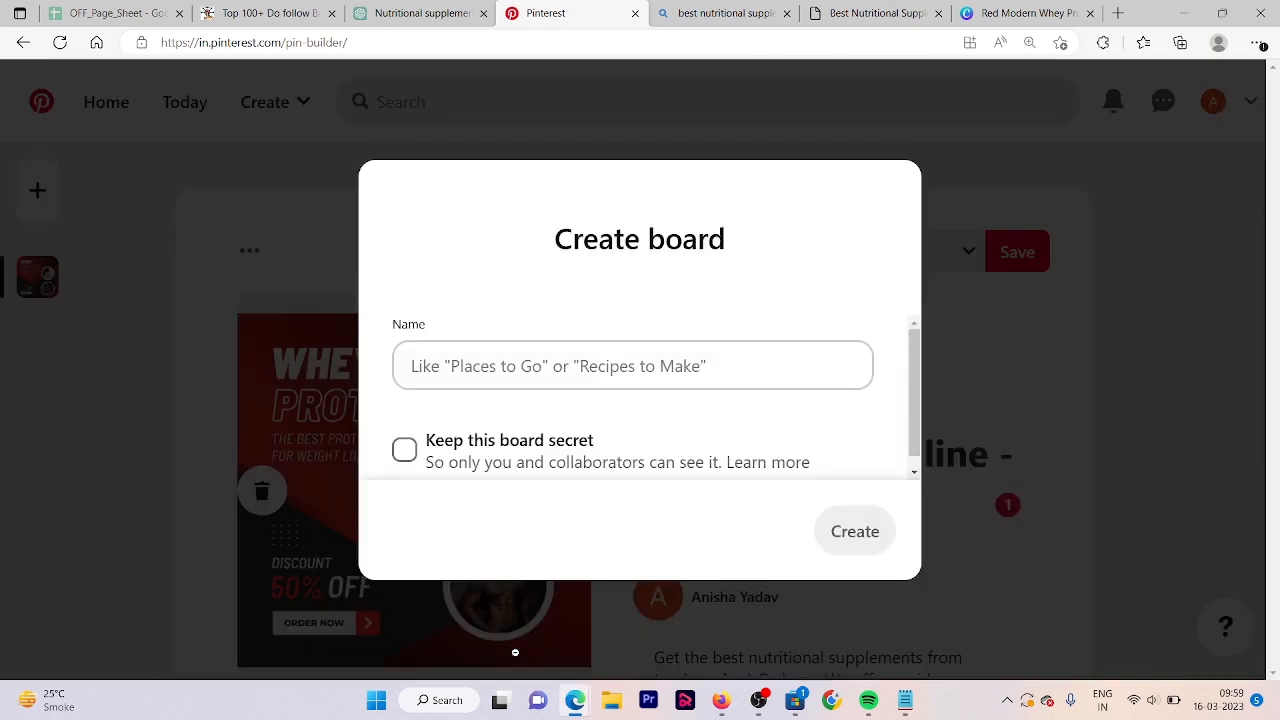
{"action": "left_click", "coordinate": [558, 342]}
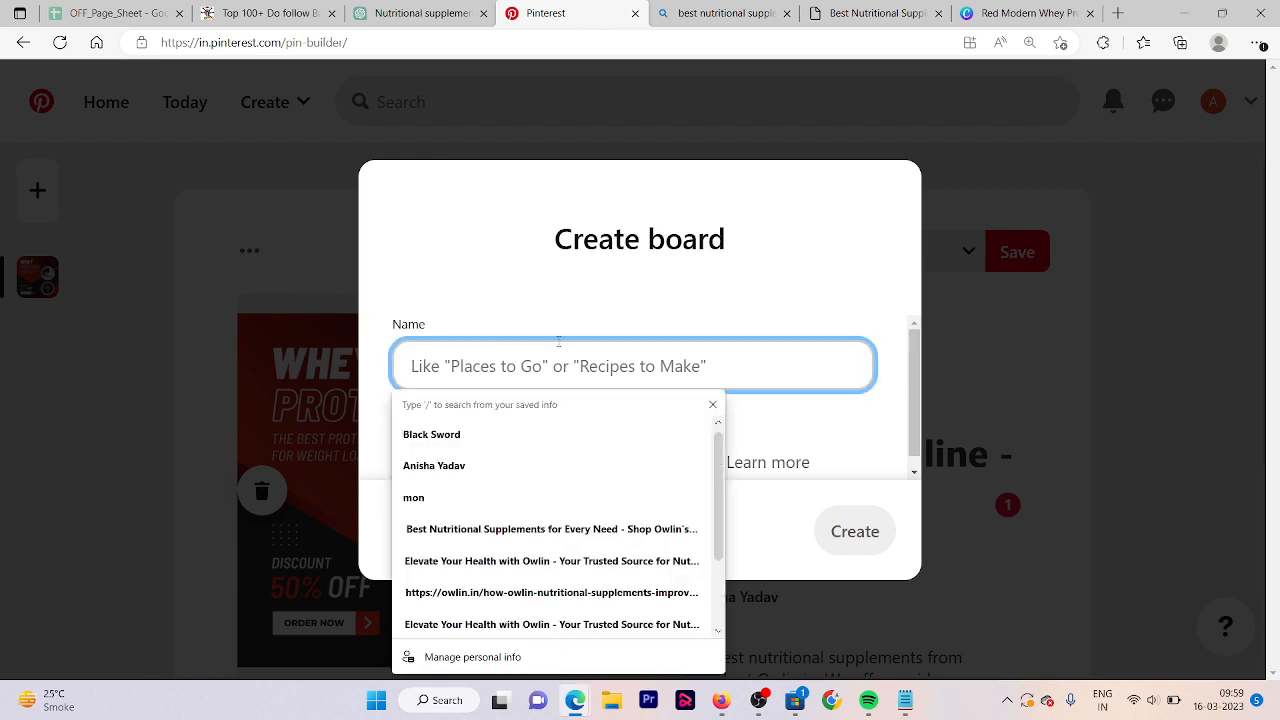
{"action": "left_click", "coordinate": [712, 404]}
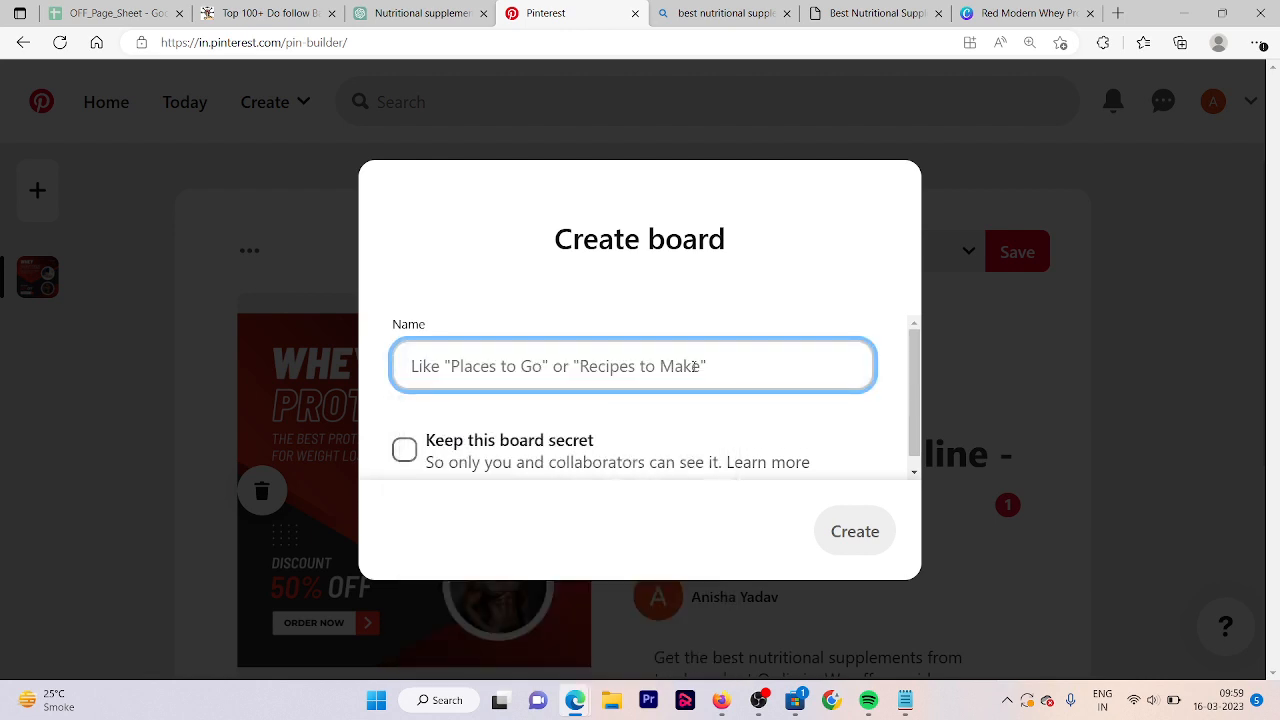
{"action": "type", "text": "Best N"}
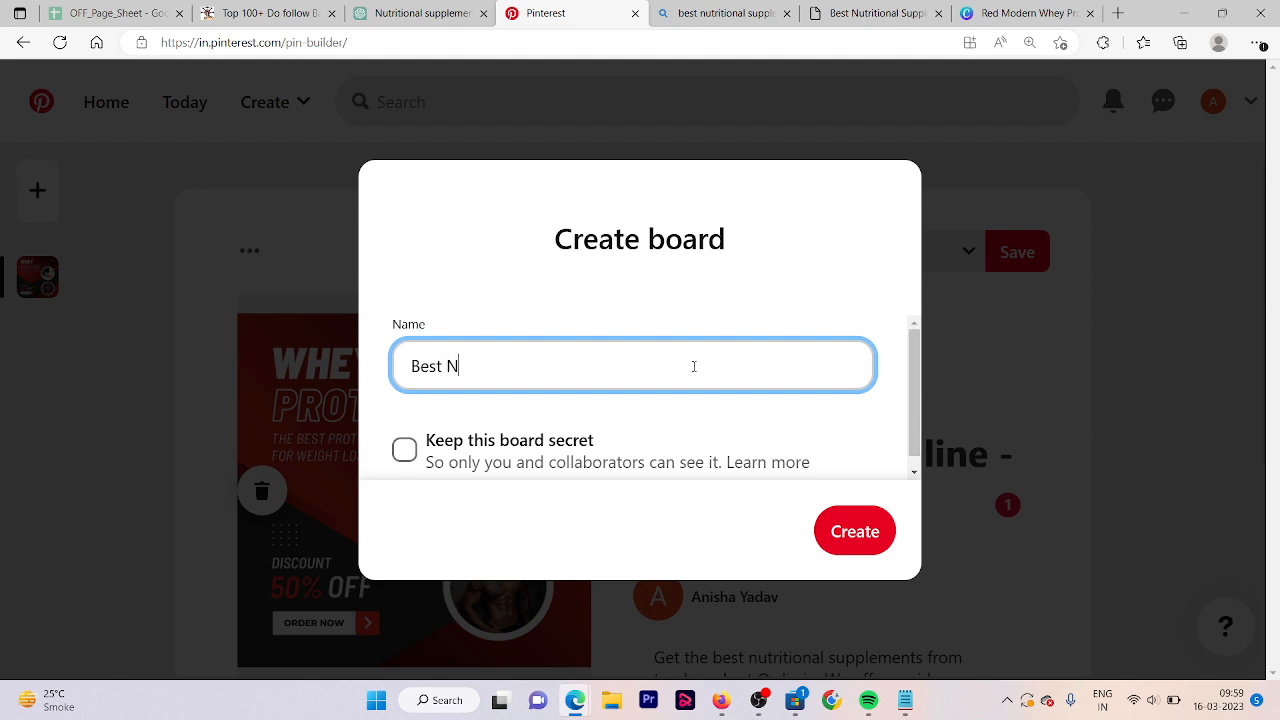
{"action": "type", "text": "utritional supplement"}
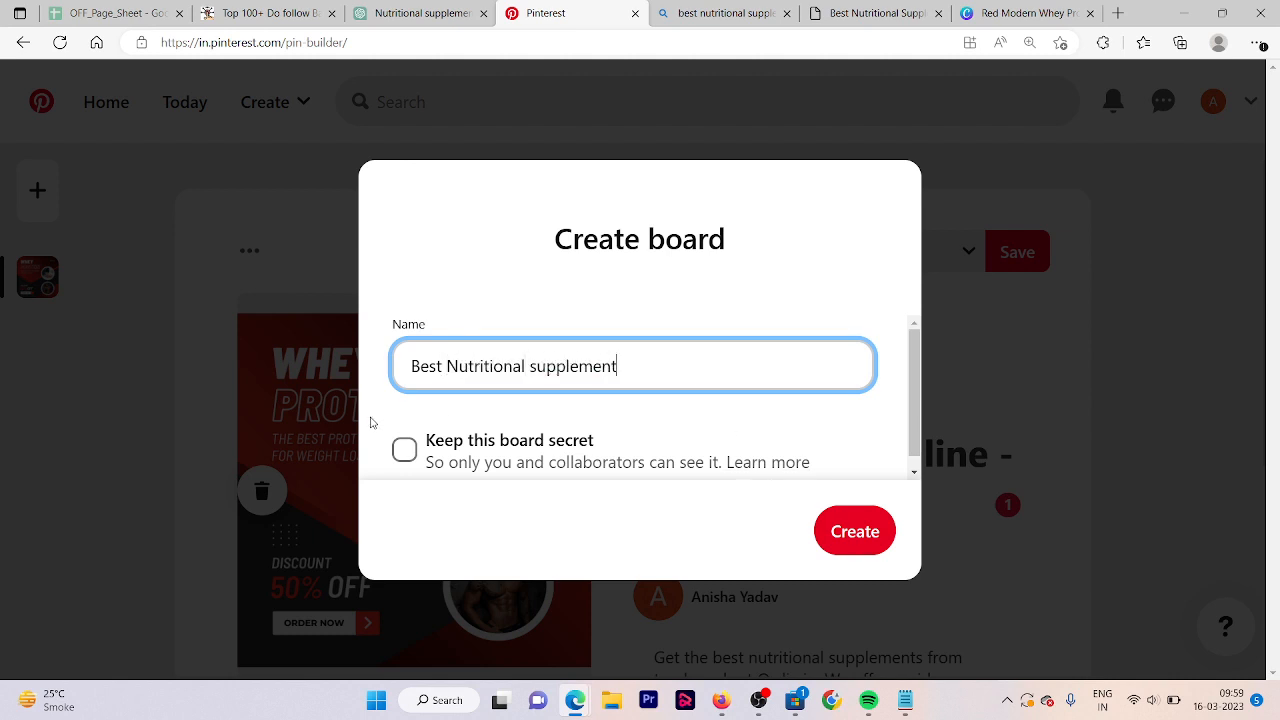
{"action": "left_click", "coordinate": [871, 543]}
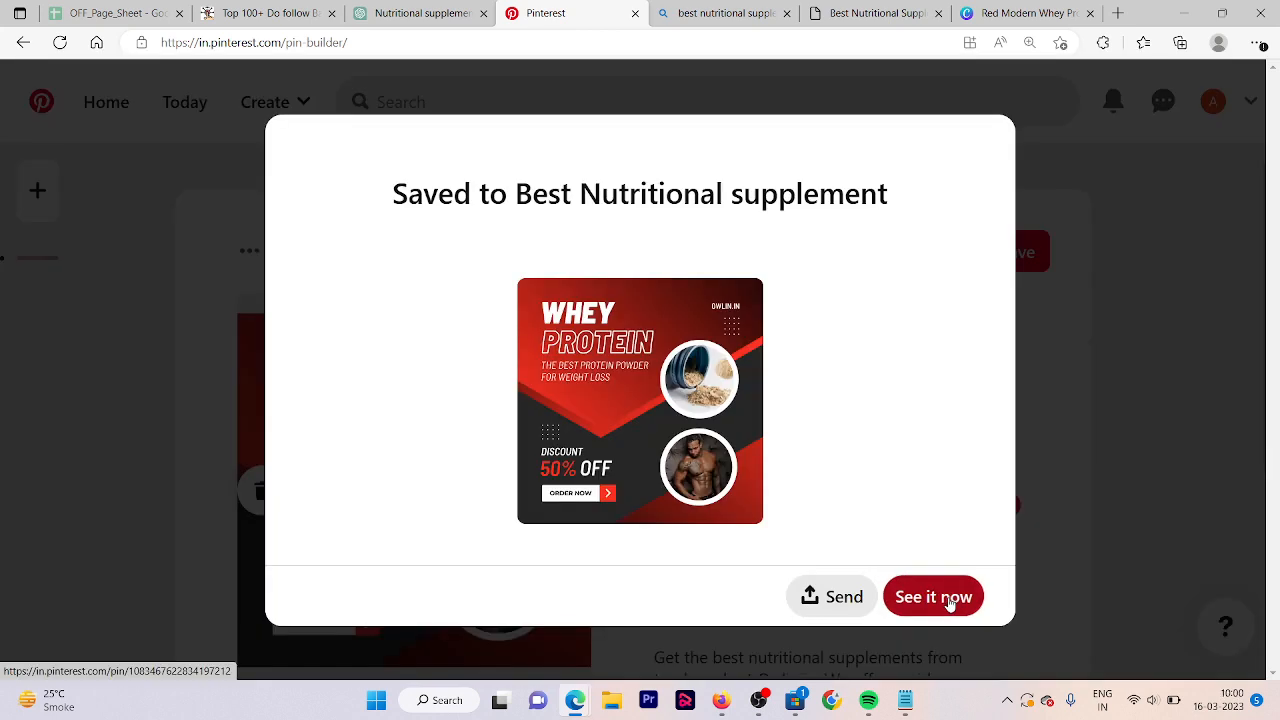
Open the saved Pin and copy its page address
{"action": "left_click", "coordinate": [945, 600]}
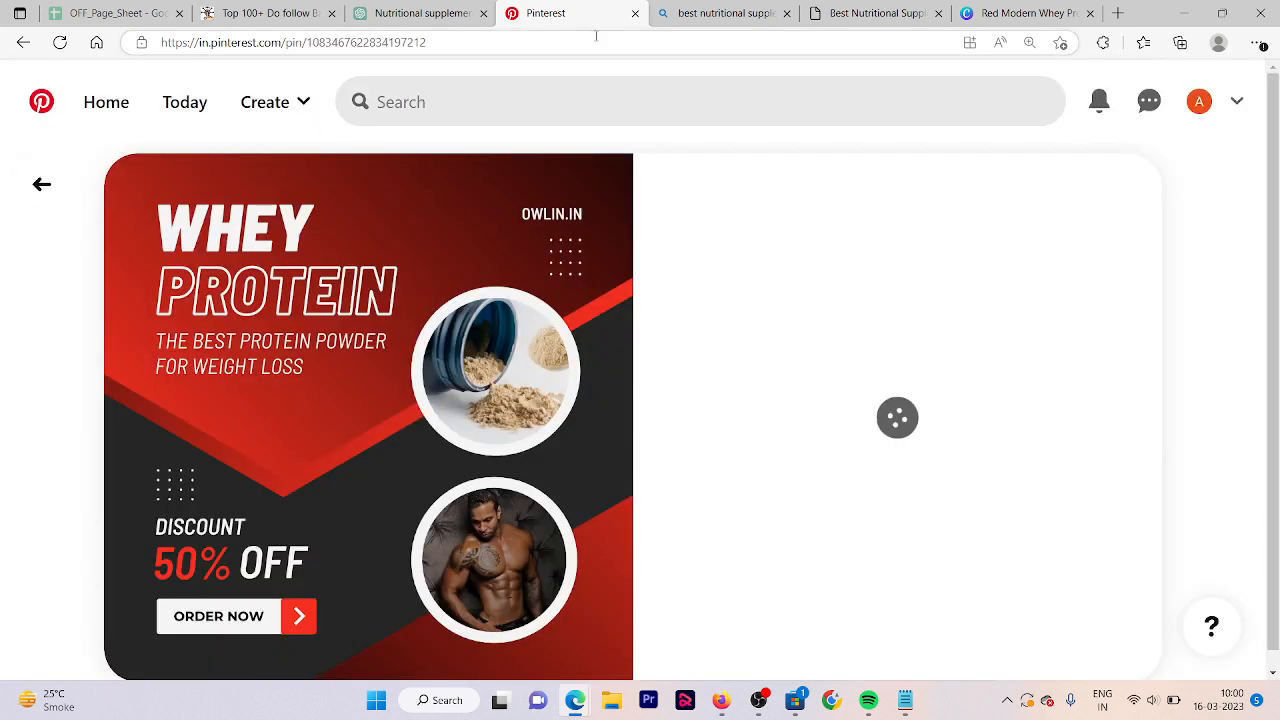
{"action": "left_click", "coordinate": [589, 42]}
{"action": "key", "text": "ctrl+c"}
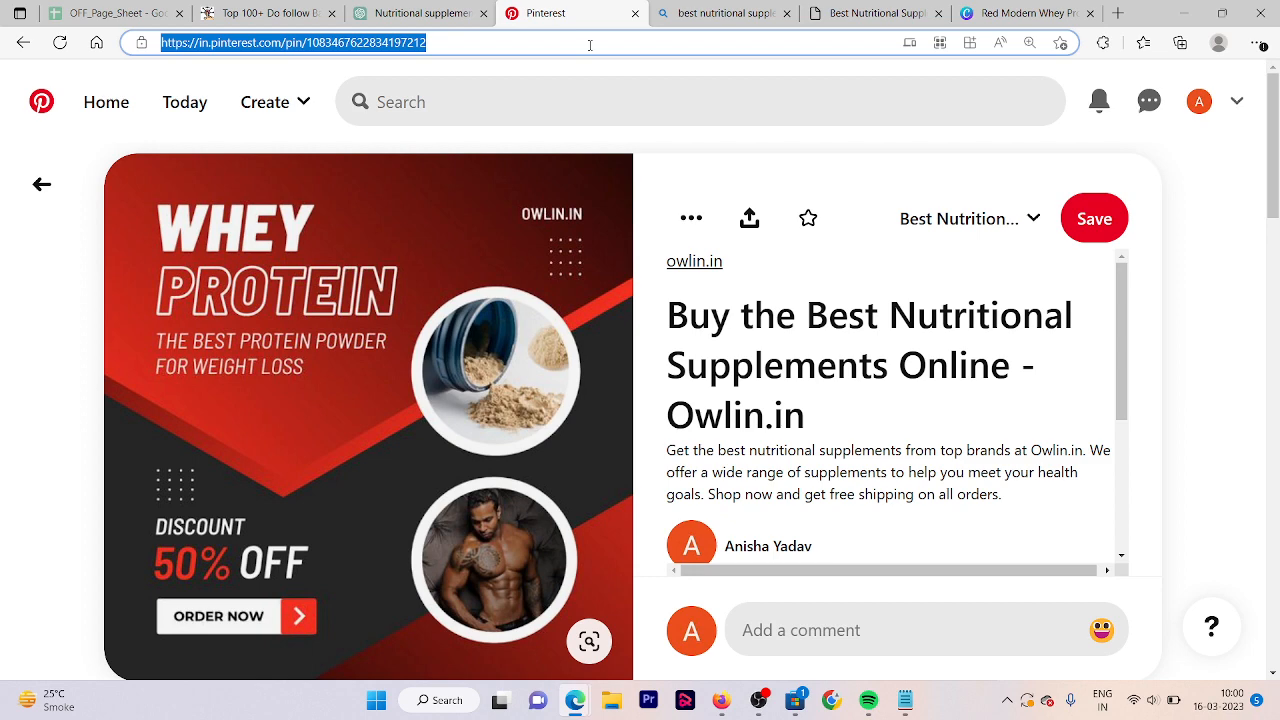
{"action": "left_click", "coordinate": [1122, 346]}
{"action": "mouse_move", "coordinate": [1121, 346]}
{"action": "left_mouse_down"}
{"action": "mouse_move", "coordinate": [1157, 486]}
{"action": "mouse_move", "coordinate": [1151, 552]}
{"action": "mouse_move", "coordinate": [1120, 344]}
{"action": "left_mouse_up"}
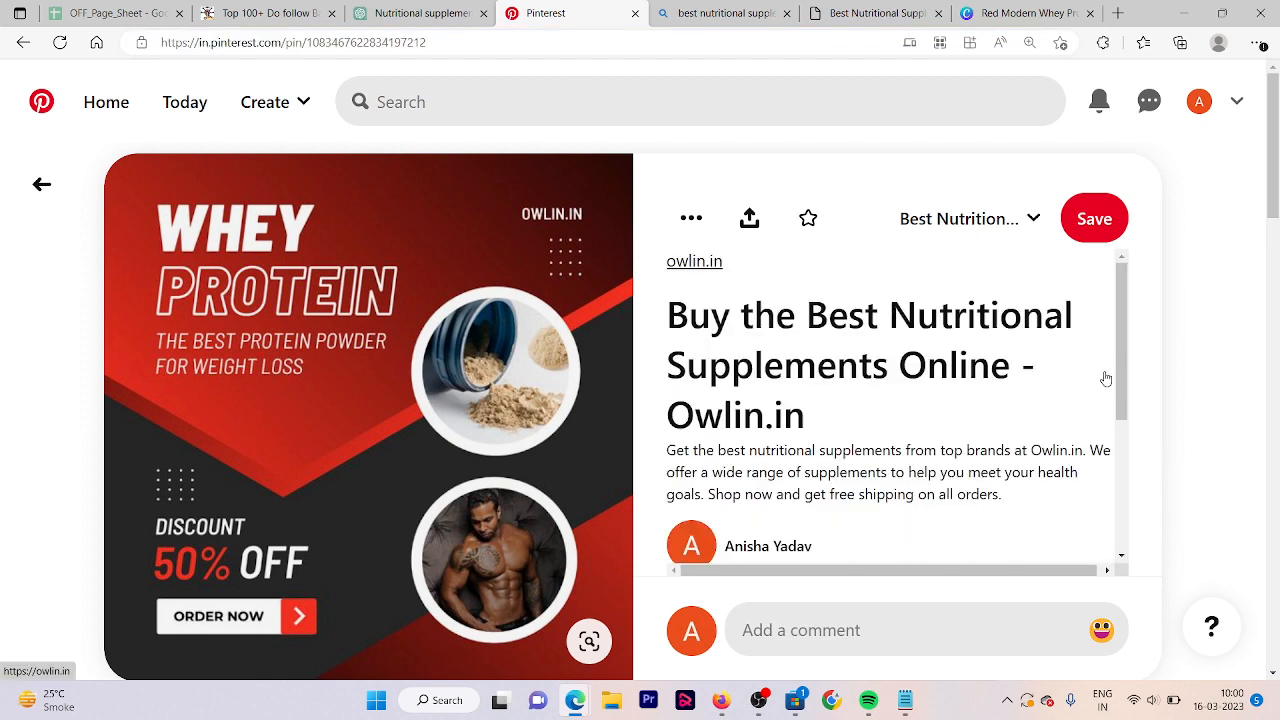
Switch to the Notepad notes for Owlin.in and paste the Pin's address below the tags
{"action": "key", "text": "super"}
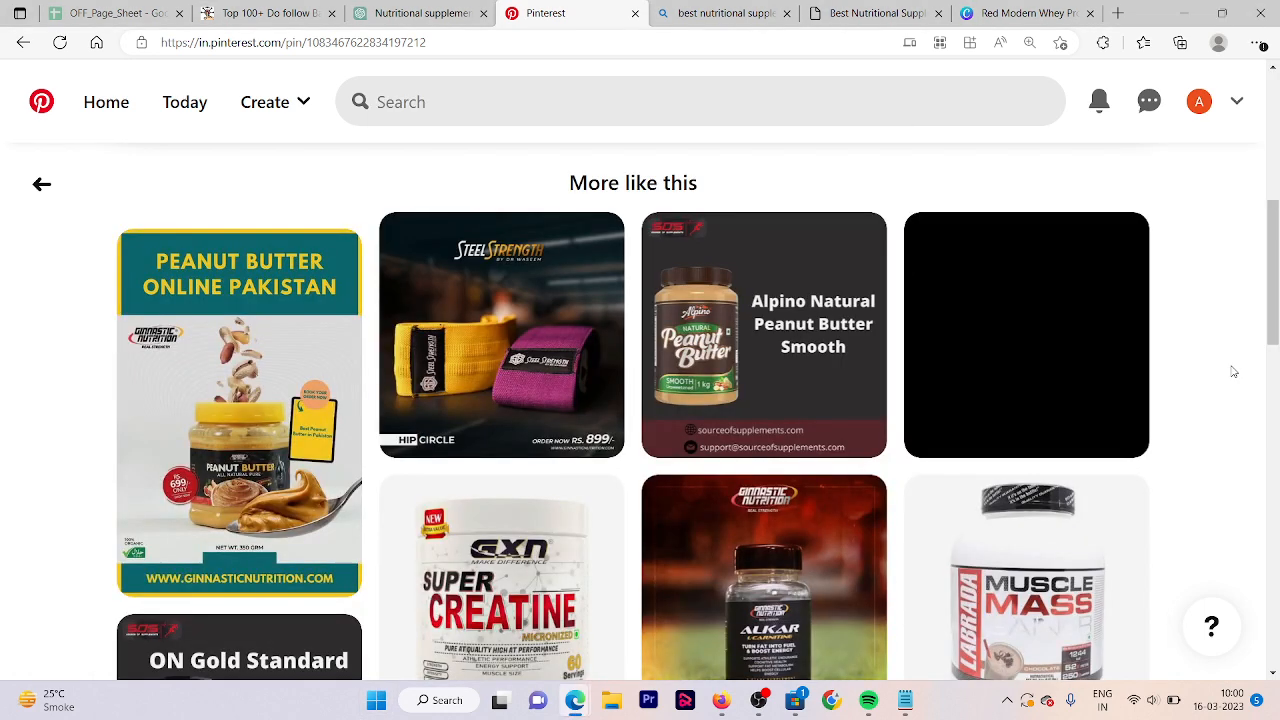
{"action": "mouse_move", "coordinate": [907, 710]}
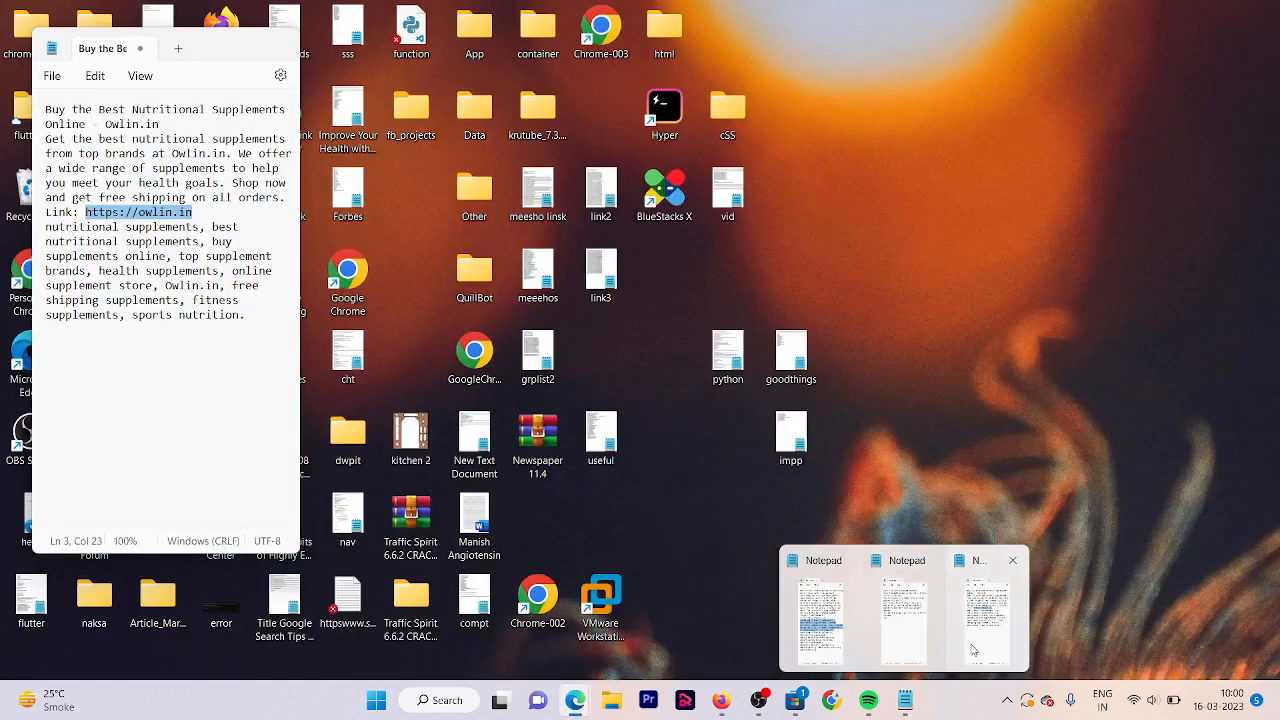
{"action": "left_click", "coordinate": [822, 610]}
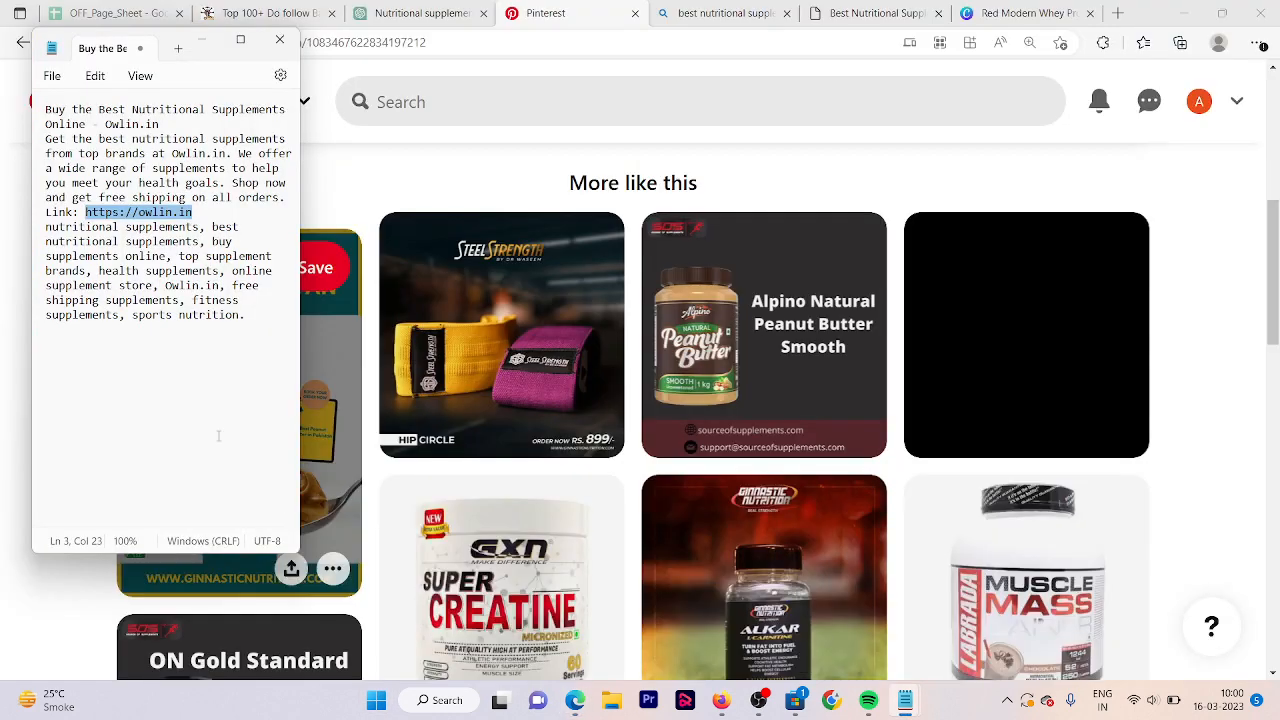
{"action": "left_click", "coordinate": [274, 337]}
{"action": "key", "text": "ctrl+v"}
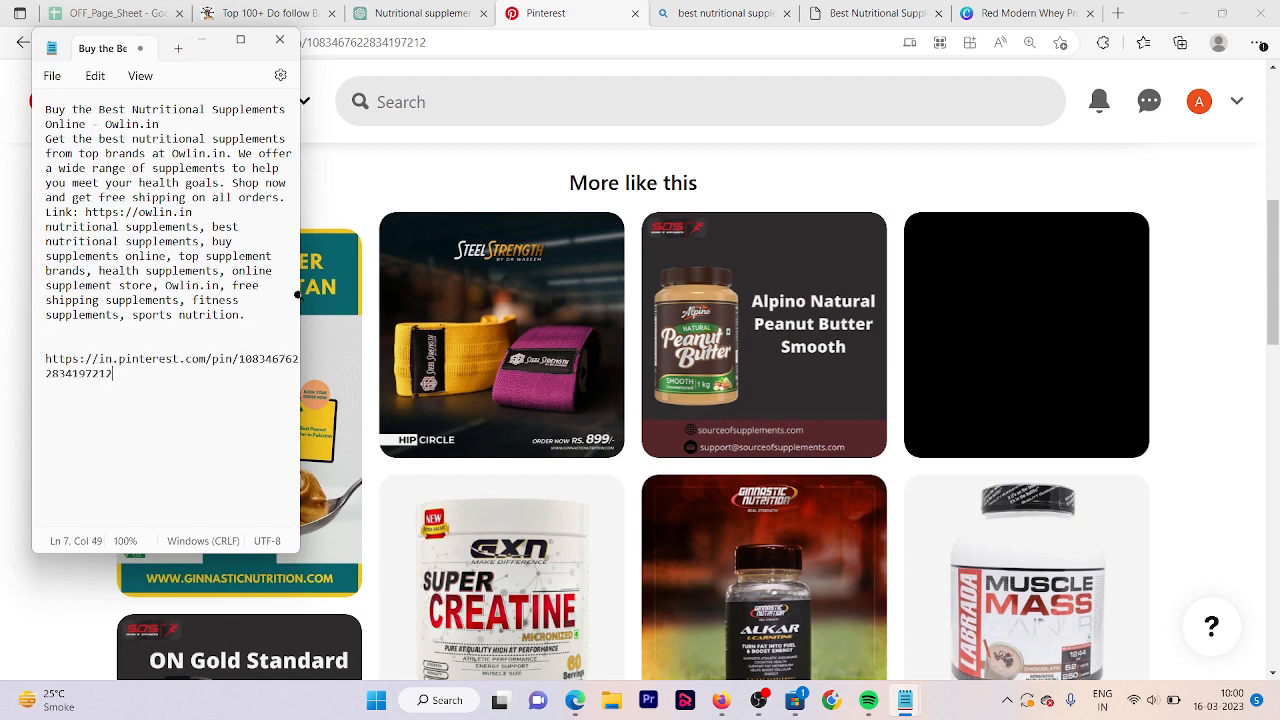
Close the Pinterest, Bing, babyonelife.com and Canva pages in the browser
{"action": "left_click", "coordinate": [635, 12]}
{"action": "left_click", "coordinate": [635, 12]}
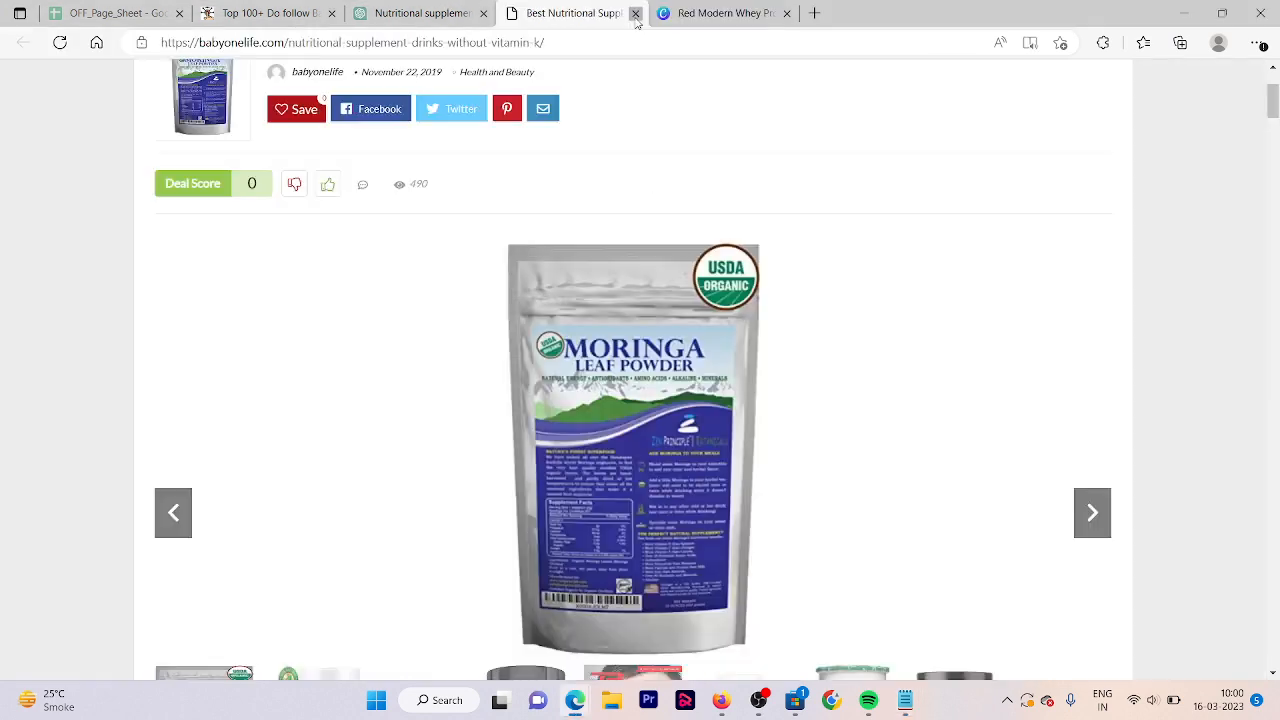
{"action": "left_click", "coordinate": [635, 12]}
{"action": "left_click", "coordinate": [635, 12]}
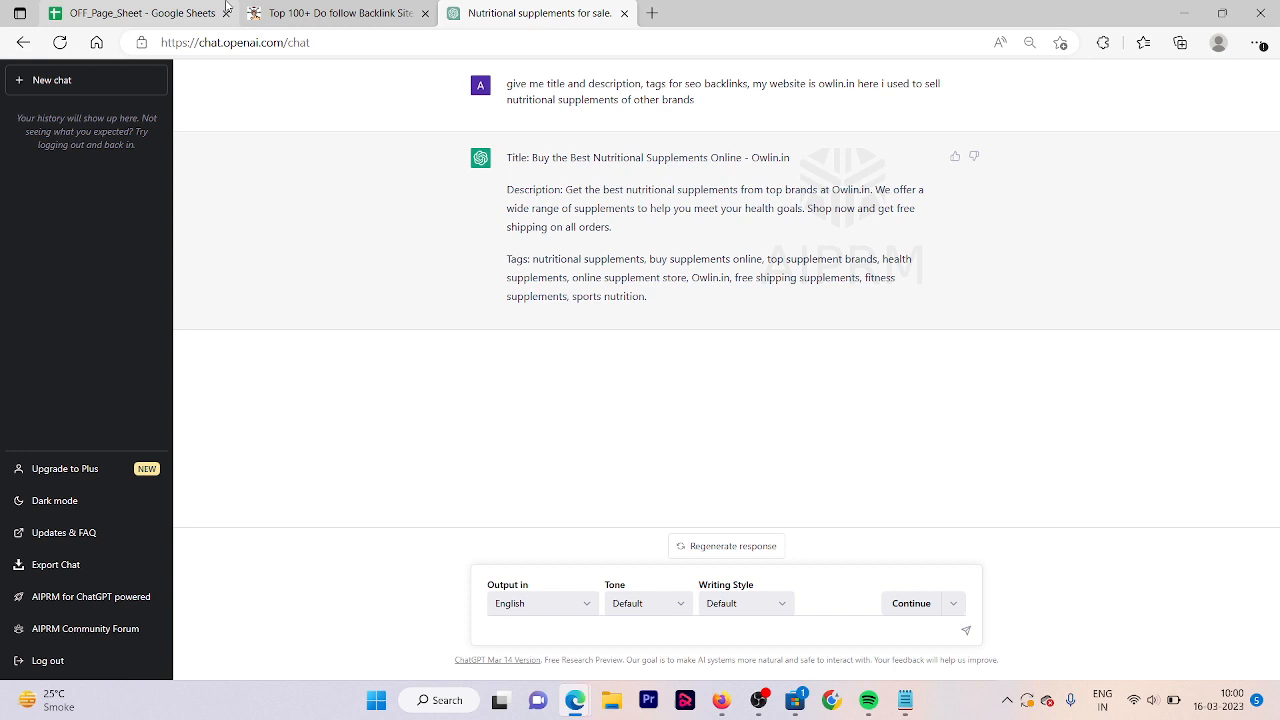
Switch to the do-follow backlink sites list and select myspace.com in row 3
{"action": "left_click", "coordinate": [330, 13]}
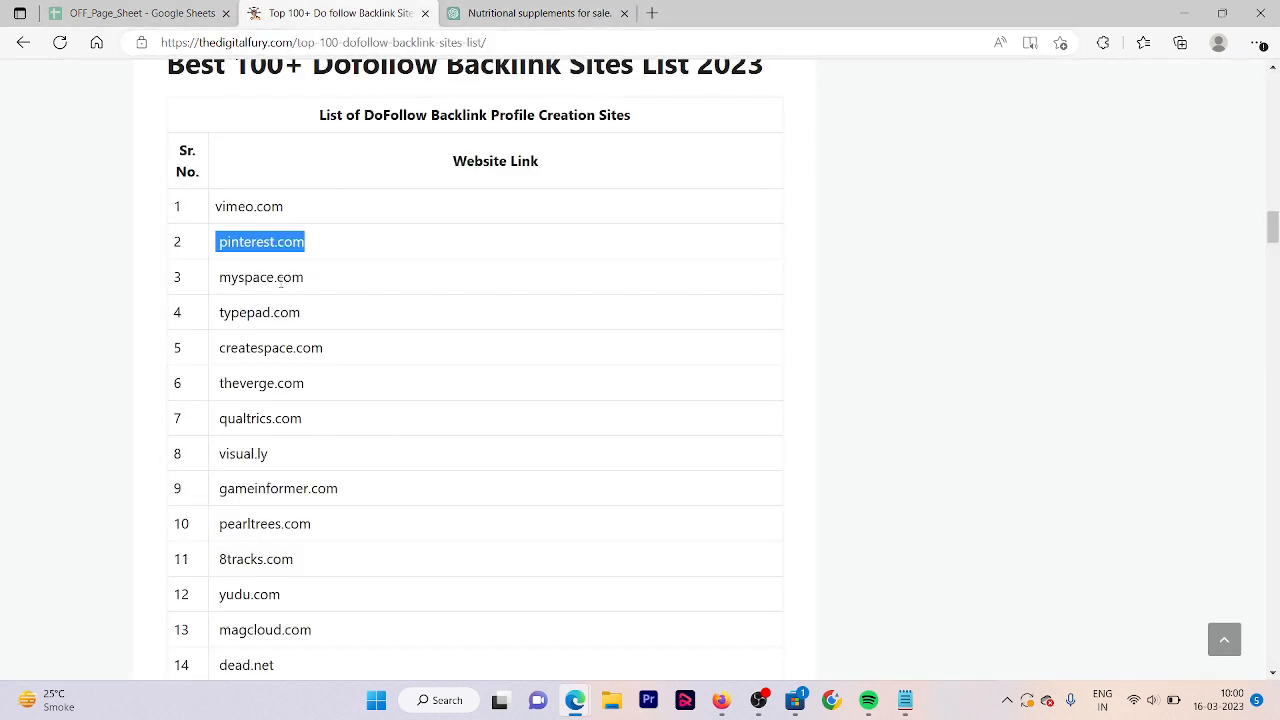
{"action": "double_click", "coordinate": [285, 278]}
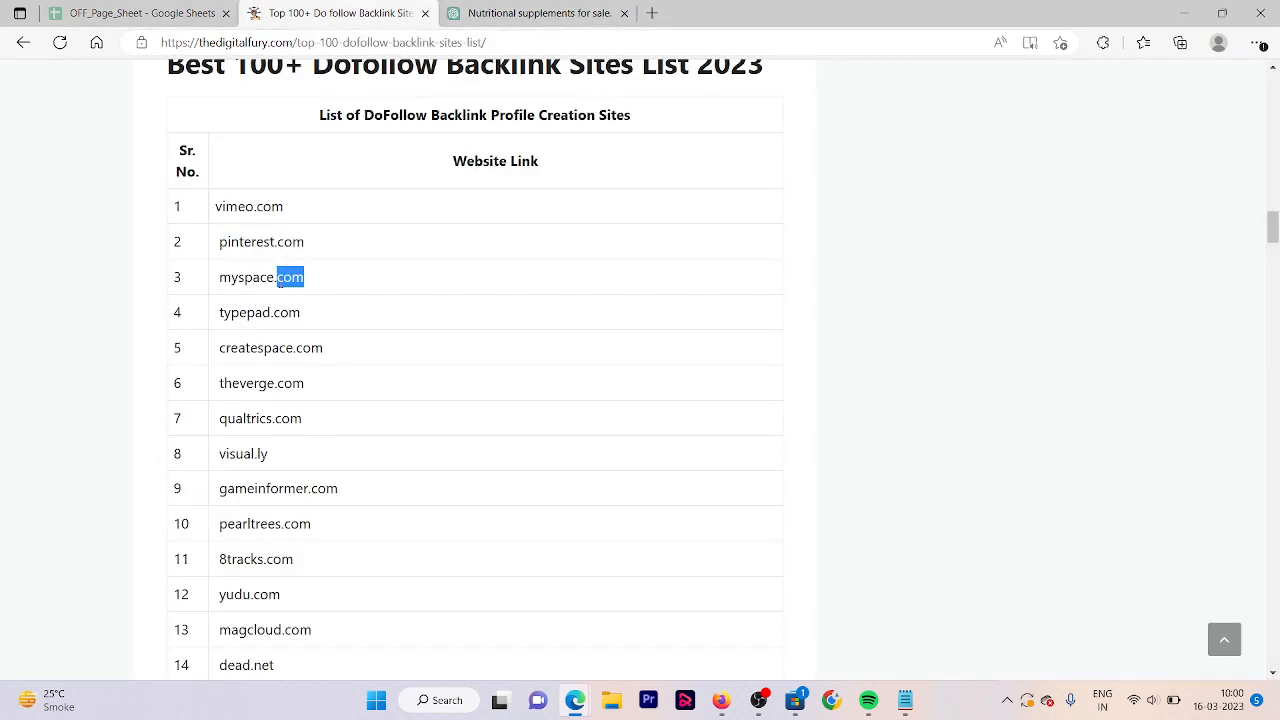
{"action": "left_click", "coordinate": [281, 281]}
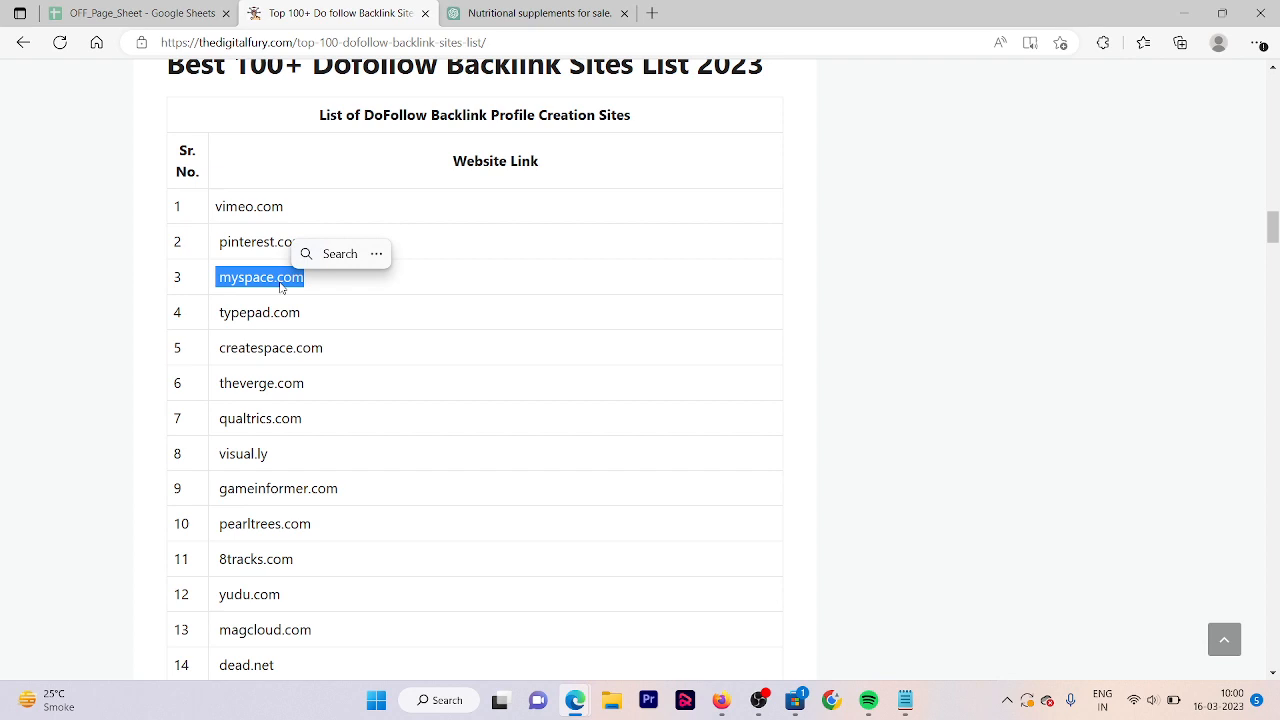
Open typepad.com from row 4 of the backlink sites list in a new browser page and copy createspace.com from row 5
{"action": "left_click_drag", "start_coordinate": [216, 312], "coordinate": [302, 313]}
{"action": "left_click", "coordinate": [608, 6]}
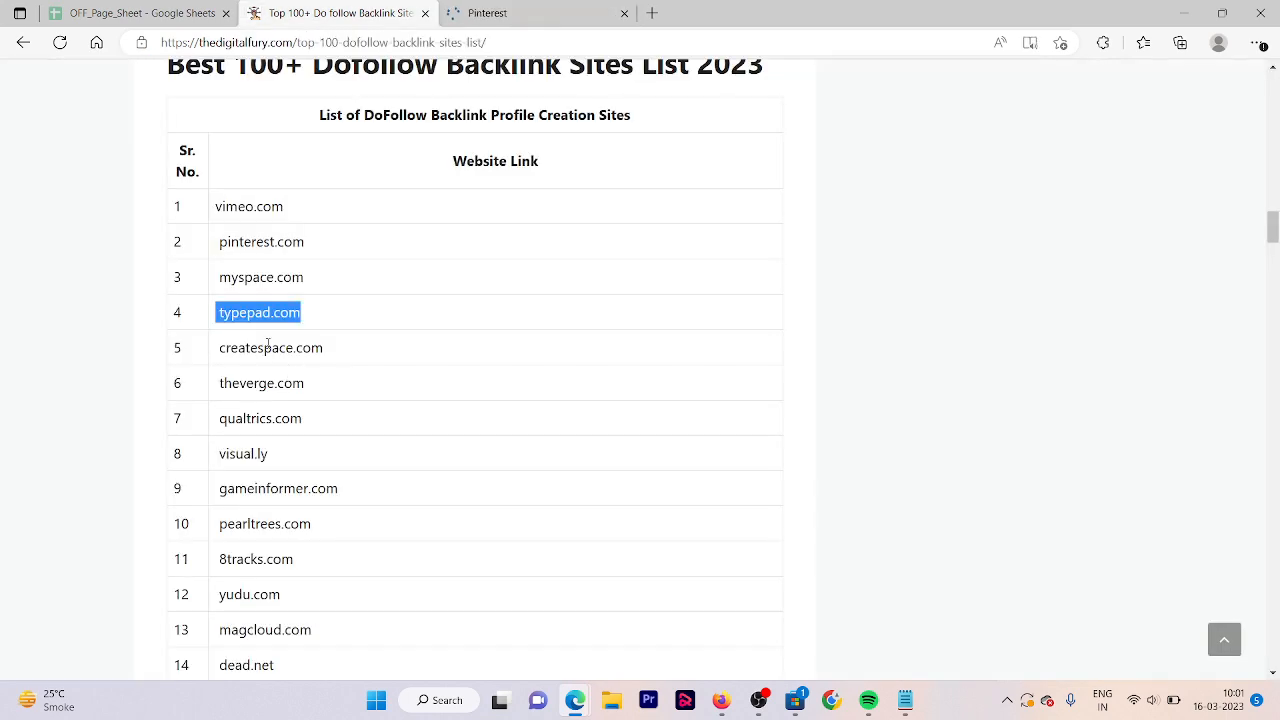
{"action": "left_click", "coordinate": [268, 345]}
{"action": "double_click", "coordinate": [268, 345]}
{"action": "key", "text": "ctrl+c"}
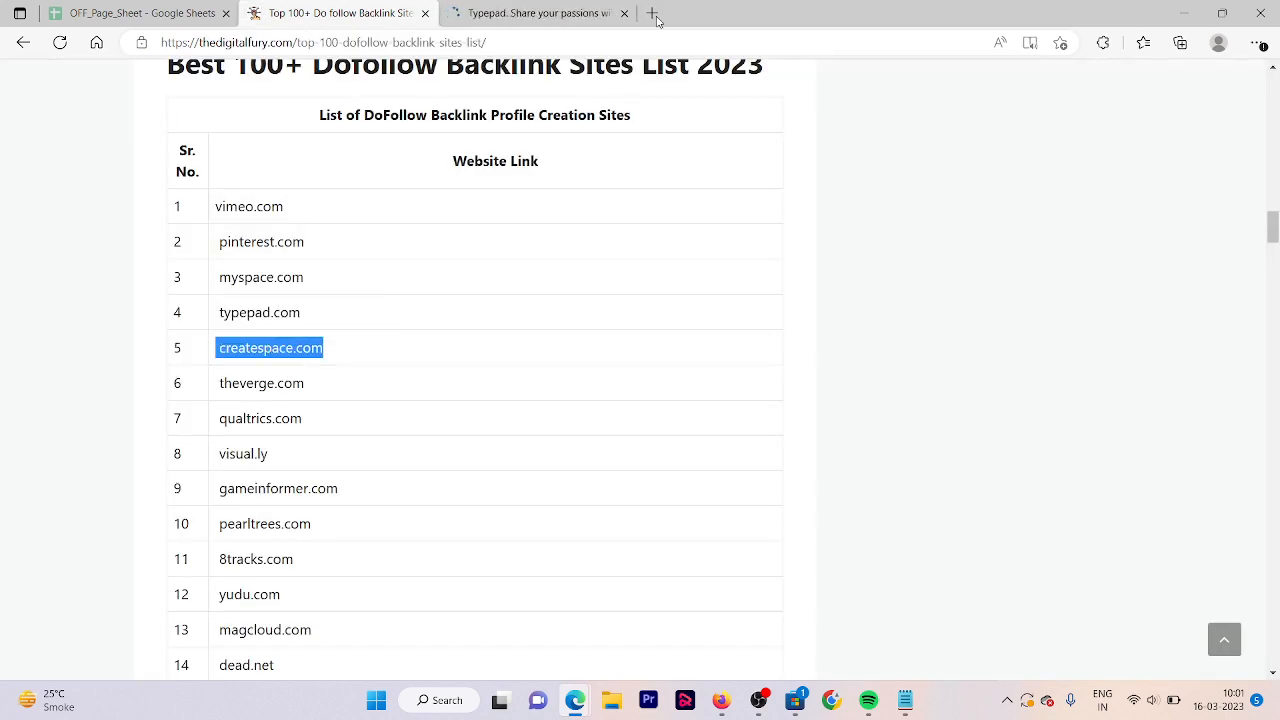
{"action": "left_click", "coordinate": [651, 13]}
{"action": "type", "text": "typepad.com"}
{"action": "key", "text": "Return"}
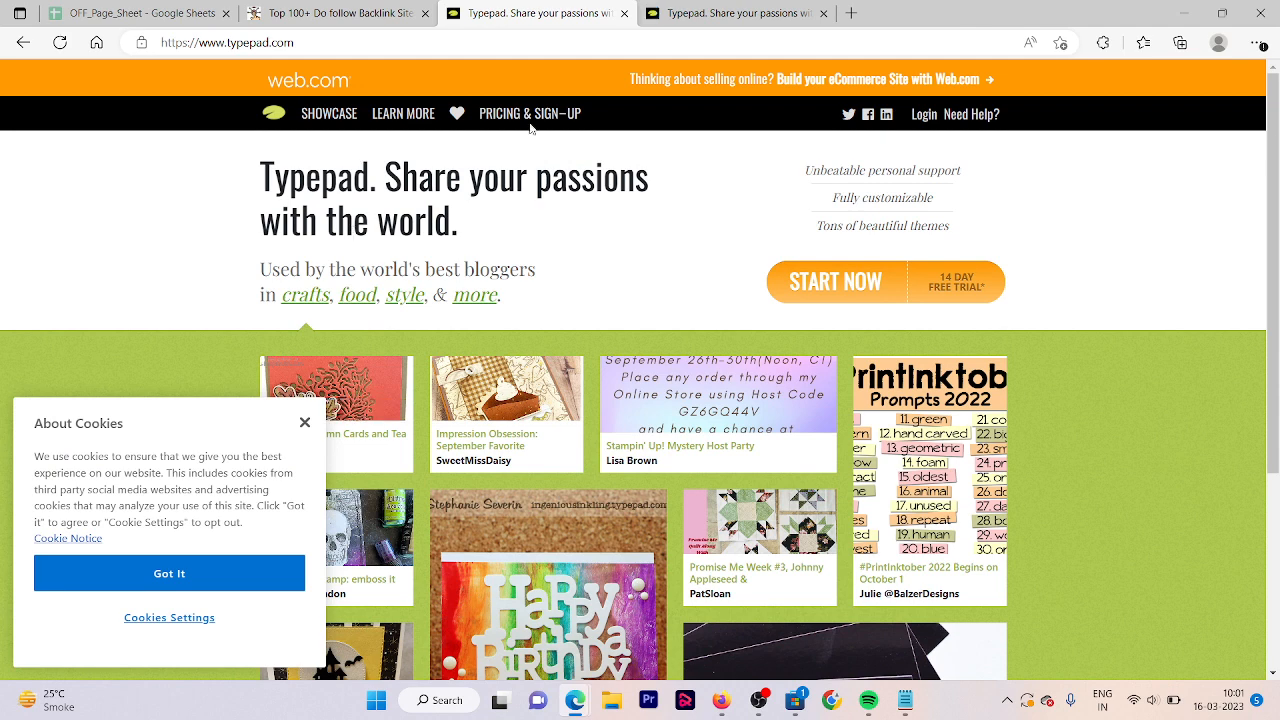
Check Typepad's sign-in page and its pricing and sign-up page for account creation, and close the pricing page
{"action": "left_click", "coordinate": [924, 113]}
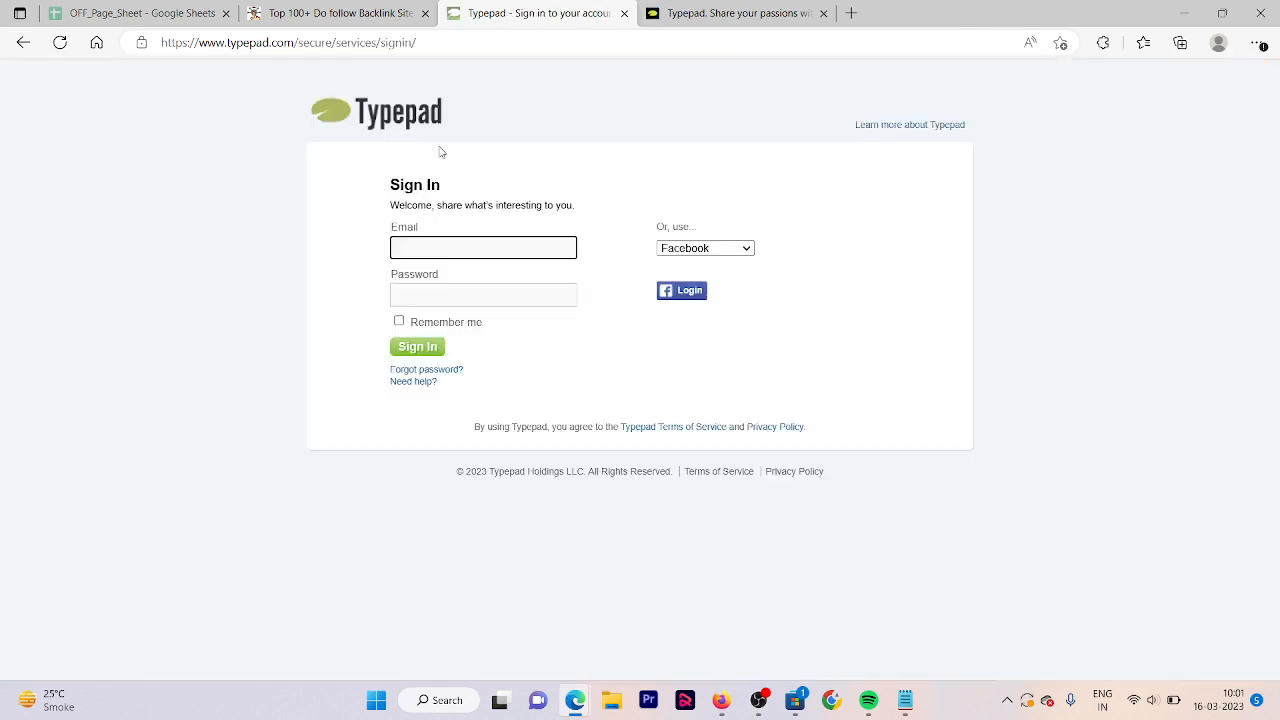
{"action": "left_click", "coordinate": [22, 42]}
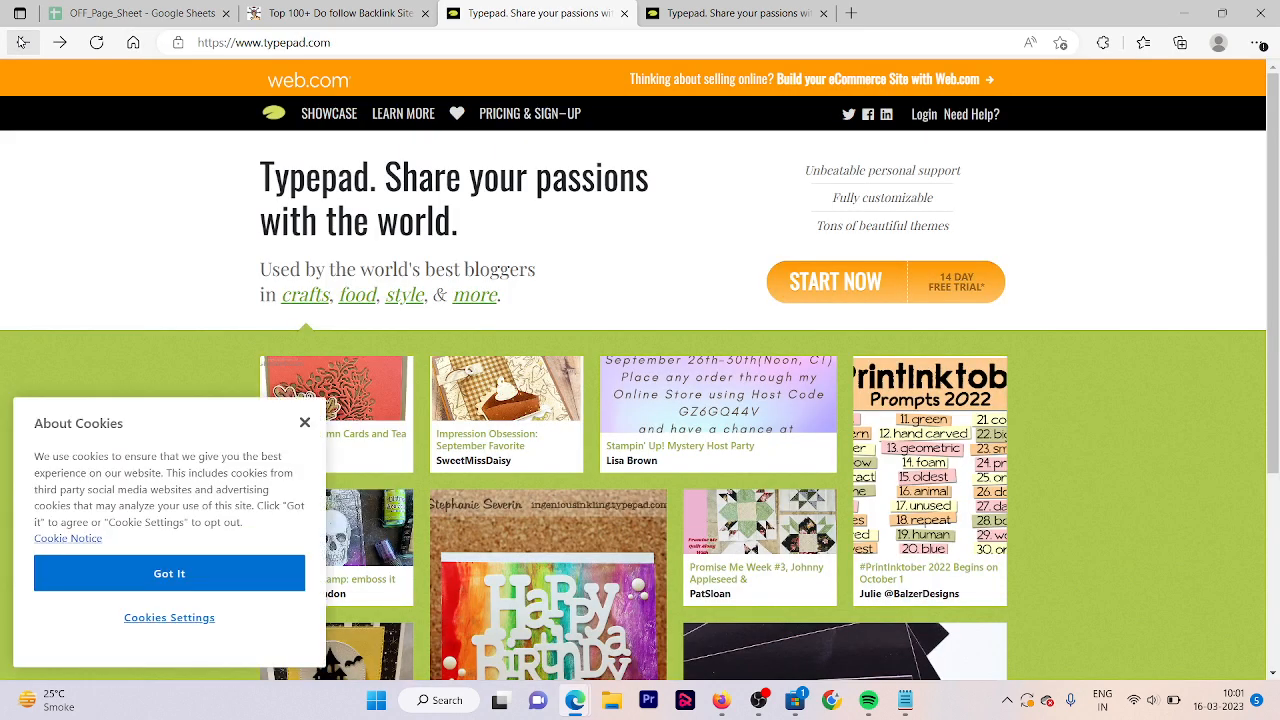
{"action": "left_click", "coordinate": [575, 117]}
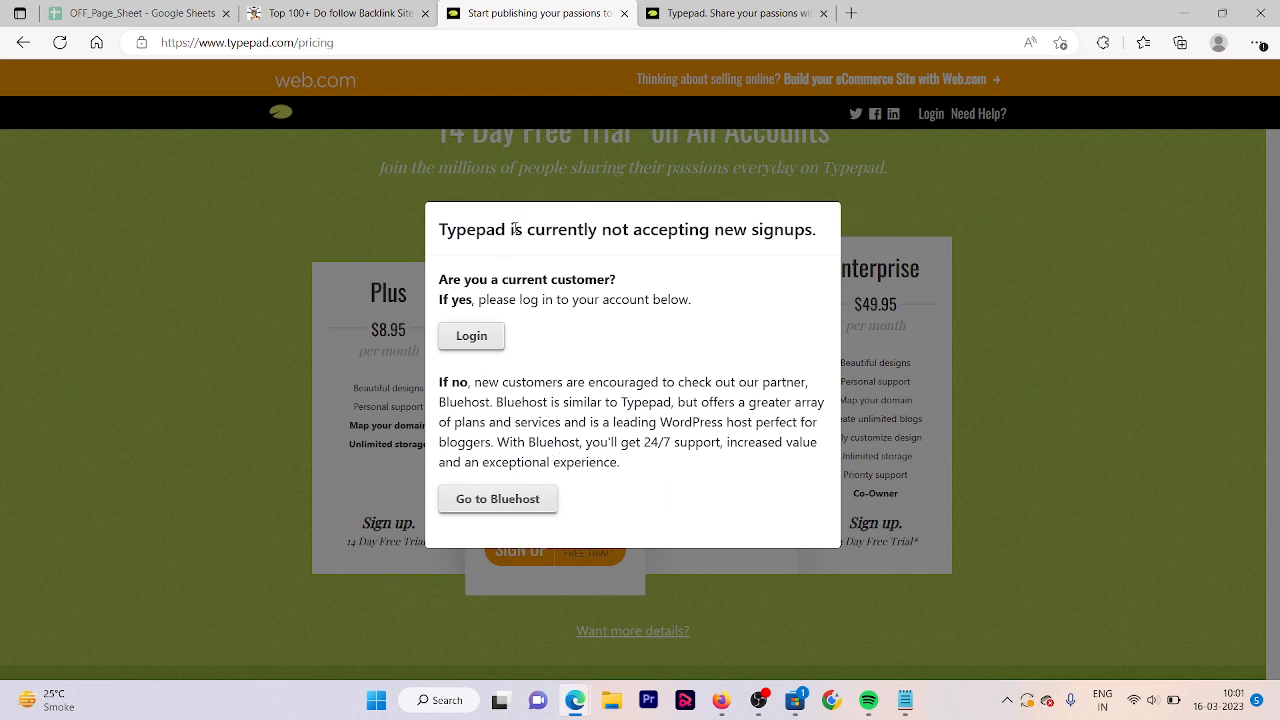
{"action": "left_click_drag", "start_coordinate": [514, 229], "coordinate": [752, 236]}
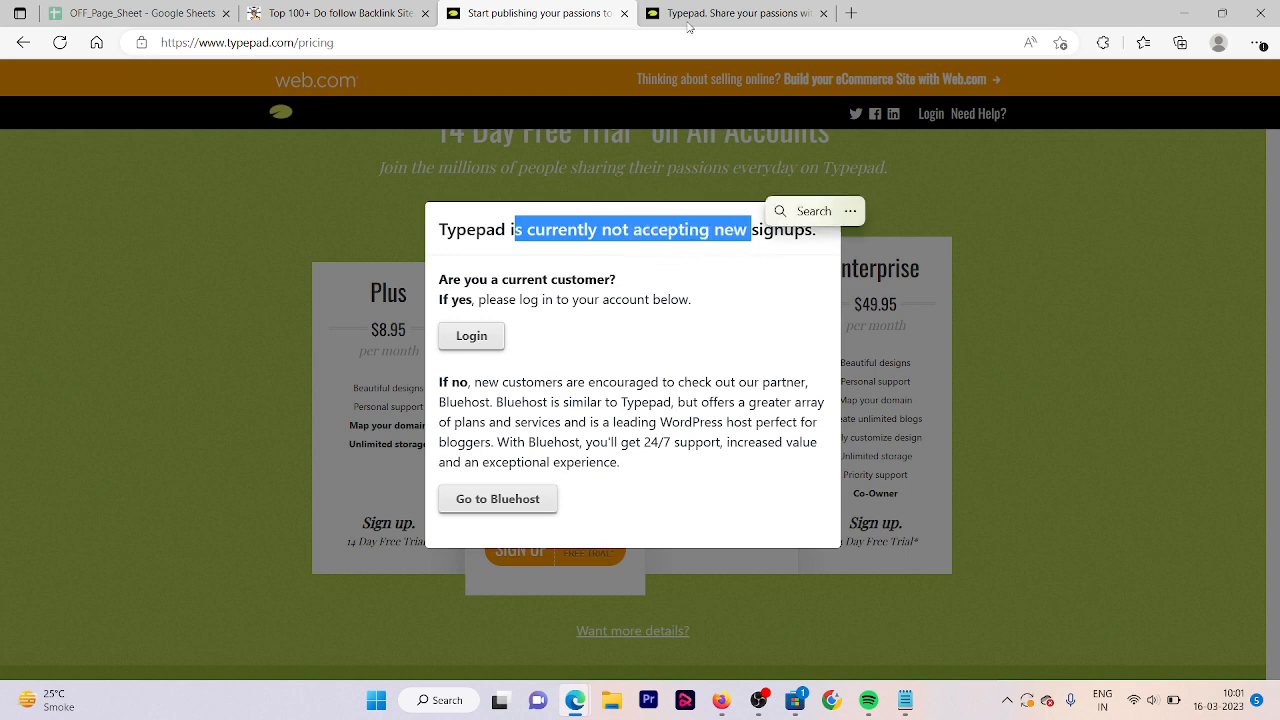
{"action": "left_click", "coordinate": [625, 12]}
Load createspace.com in place of the remaining Typepad page
{"action": "left_click", "coordinate": [345, 12]}
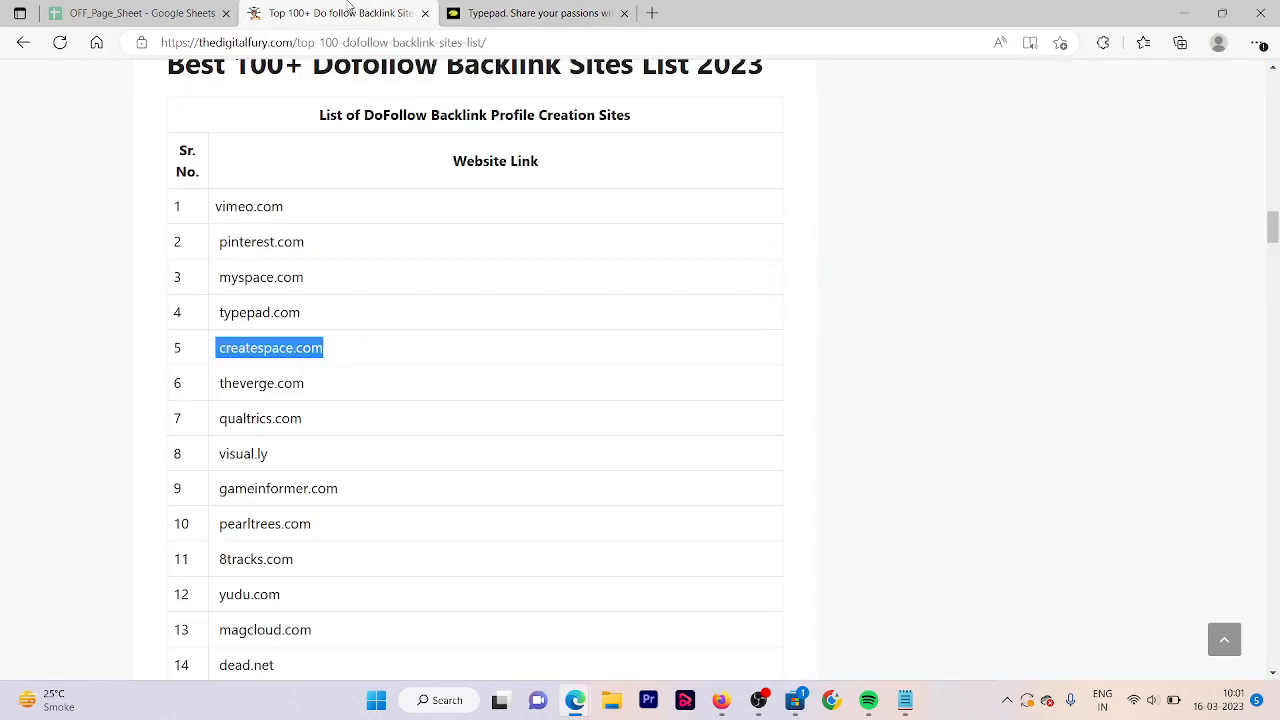
{"action": "left_click", "coordinate": [530, 12]}
{"action": "left_click", "coordinate": [487, 45]}
{"action": "key", "text": "ctrl+v"}
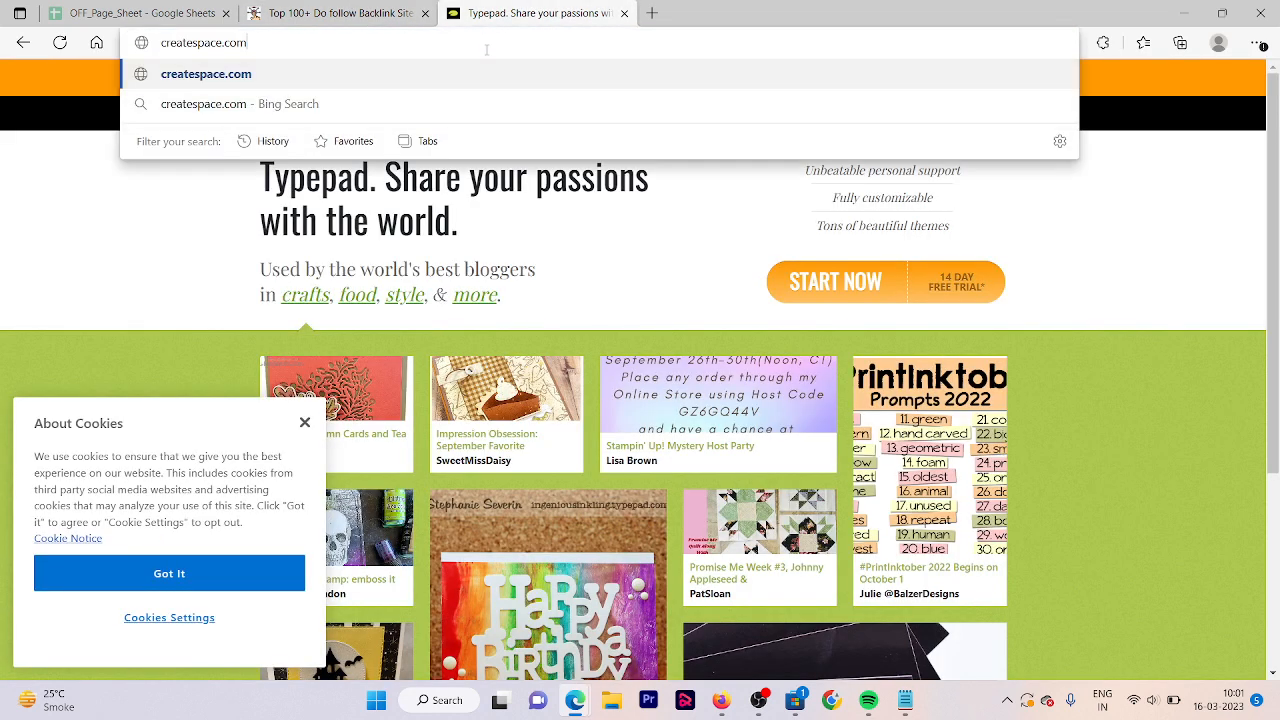
{"action": "key", "text": "Return"}
Open pearltrees.com from row 10 of the backlink sites list in a new browser page and dismiss the premium offer
{"action": "left_click", "coordinate": [340, 12]}
{"action": "triple_click", "coordinate": [233, 447]}
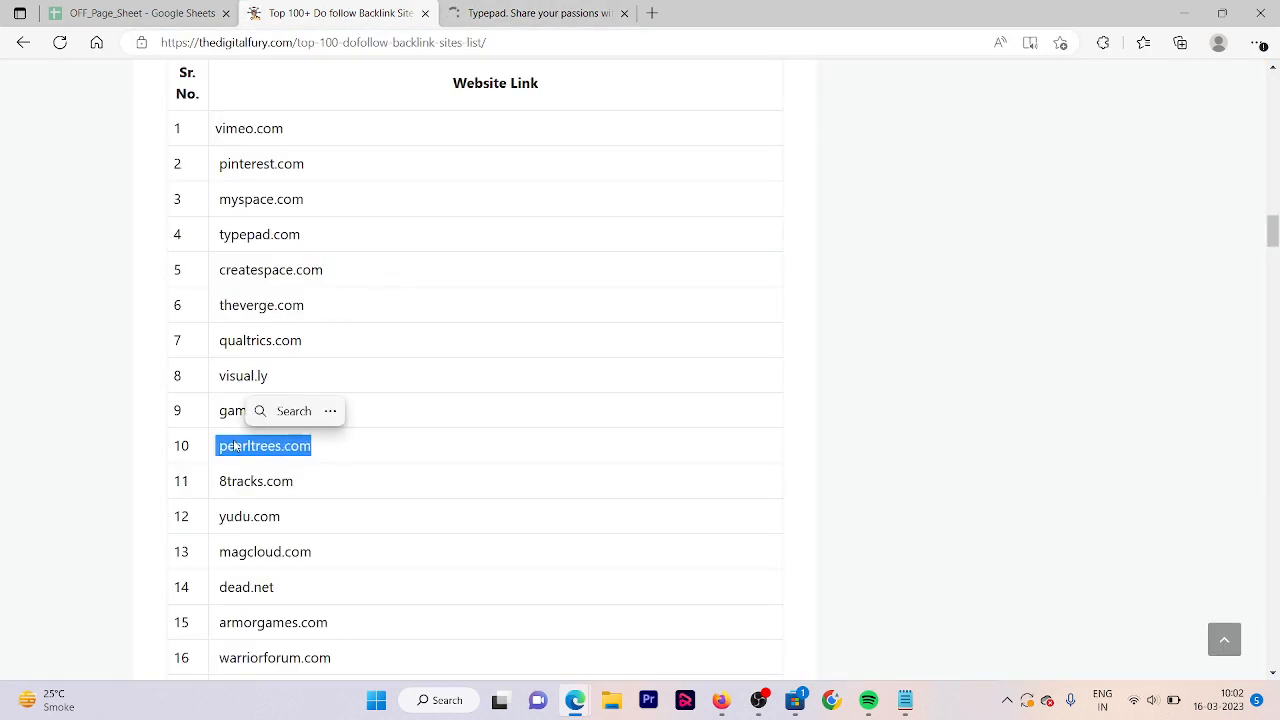
{"action": "key", "text": "ctrl+c"}
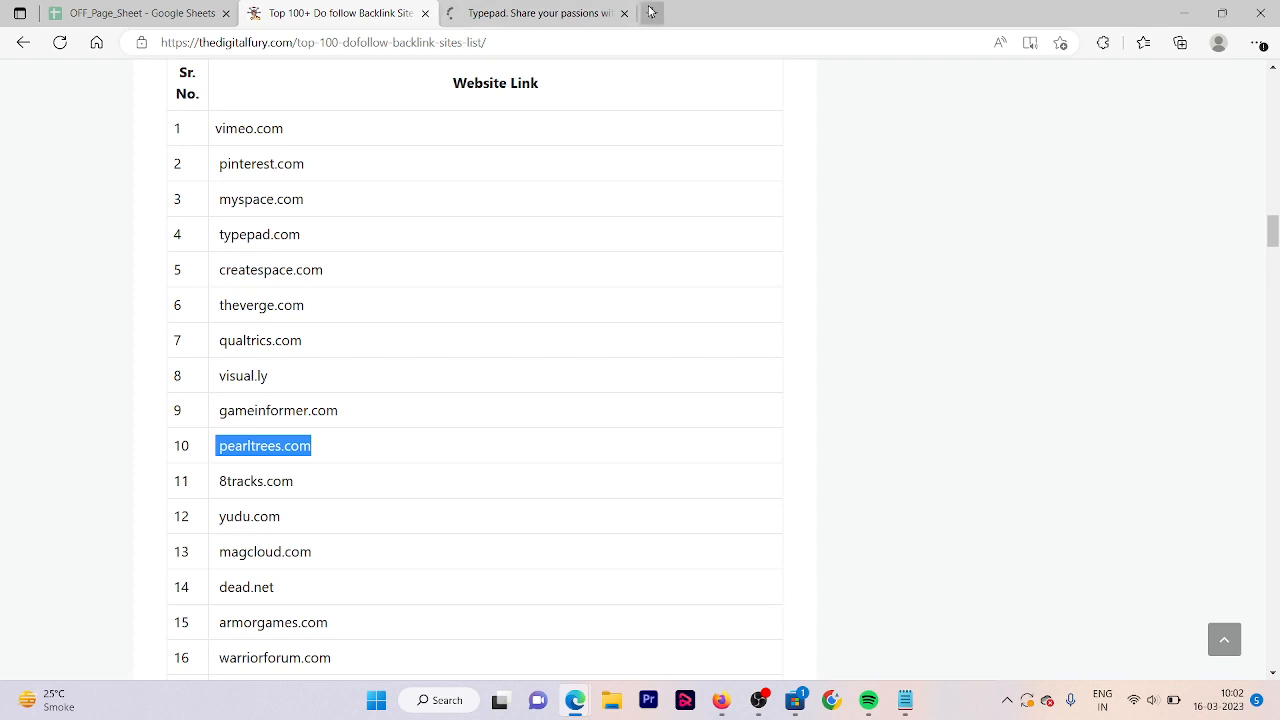
{"action": "left_click", "coordinate": [651, 12]}
{"action": "key", "text": "ctrl+v"}
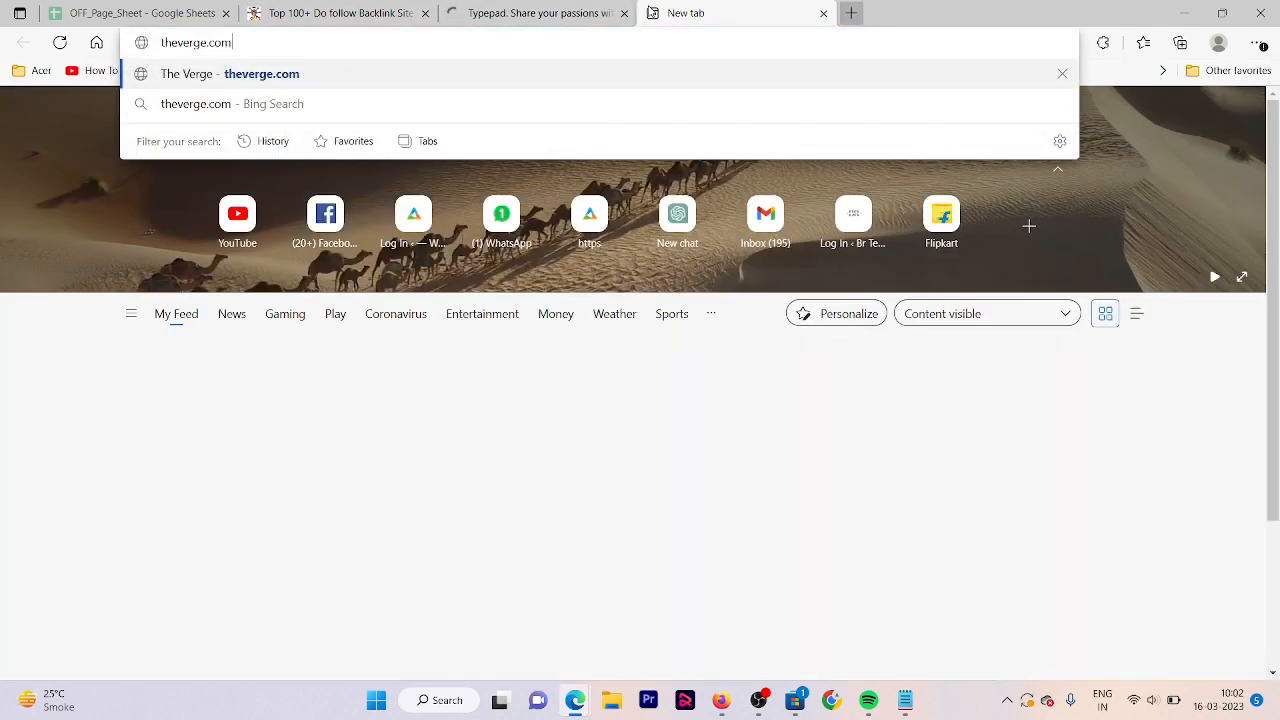
{"action": "key", "text": "Return"}
{"action": "left_click", "coordinate": [485, 6]}
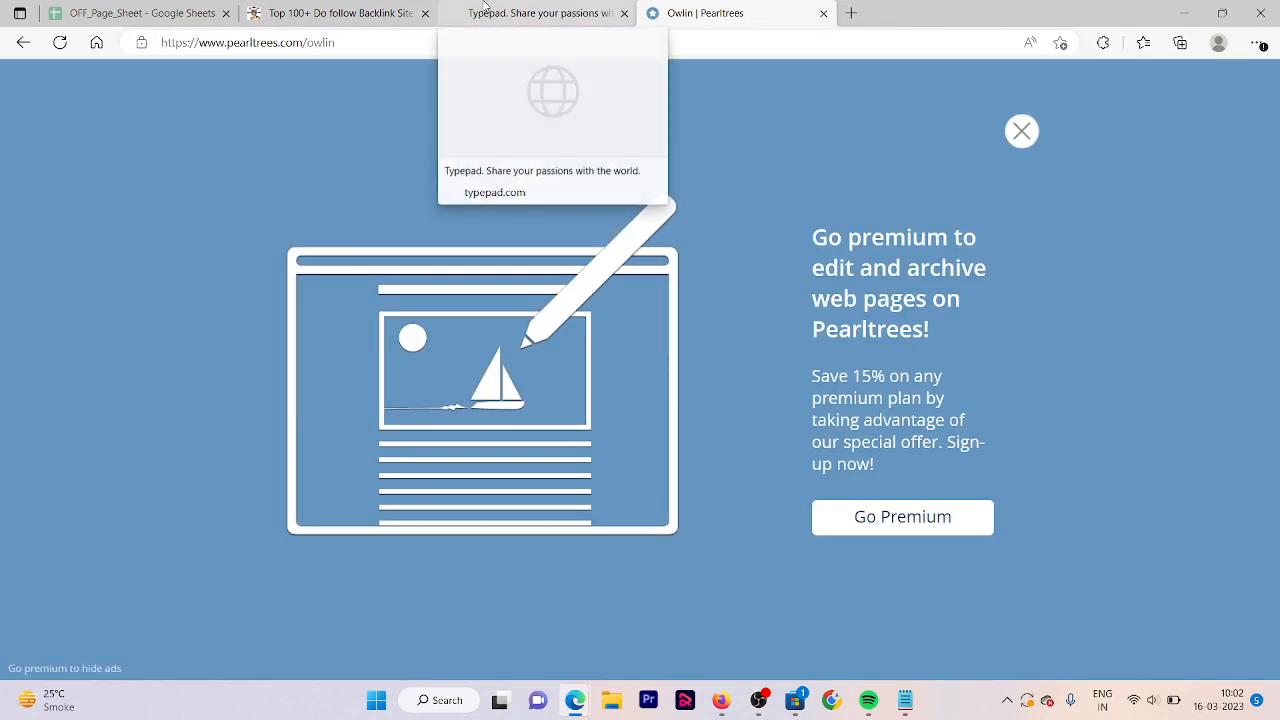
{"action": "left_click", "coordinate": [1021, 131]}
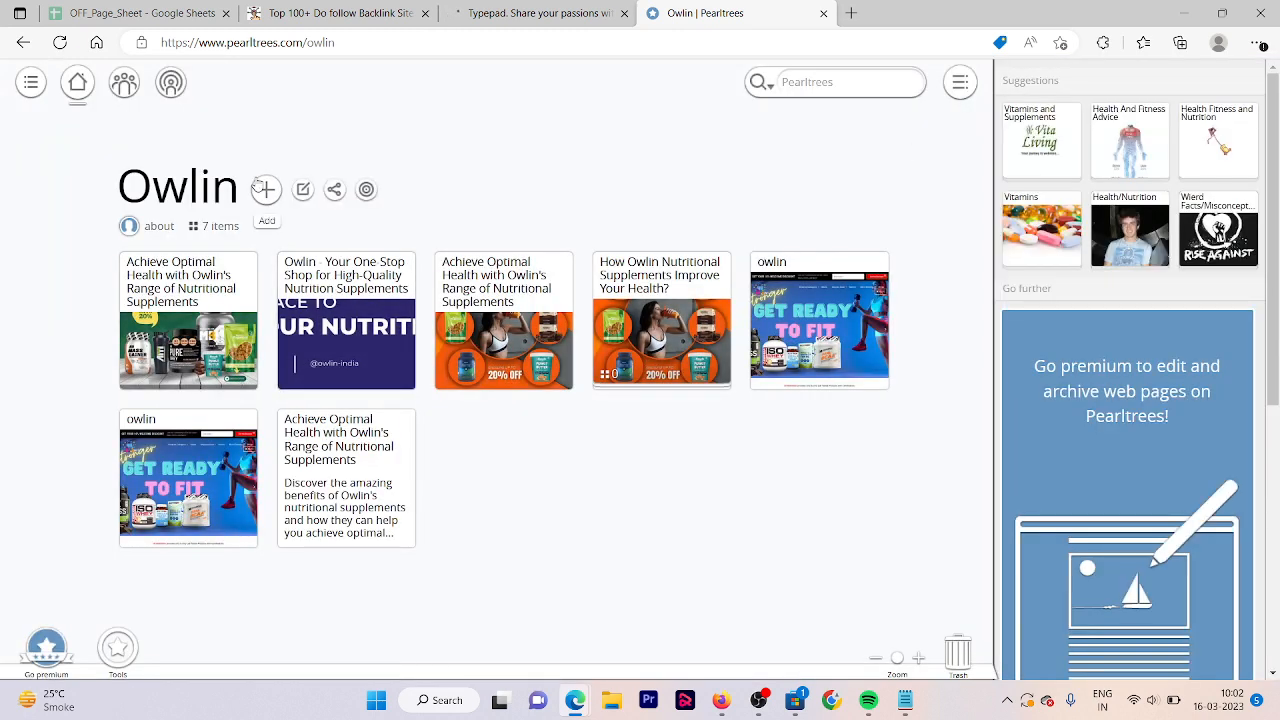
Start a new note in the Owlin collection, titled "Buy the Best Nutritional Supplements Online - Owlin.in" from the Notepad notes
{"action": "left_click", "coordinate": [258, 182]}
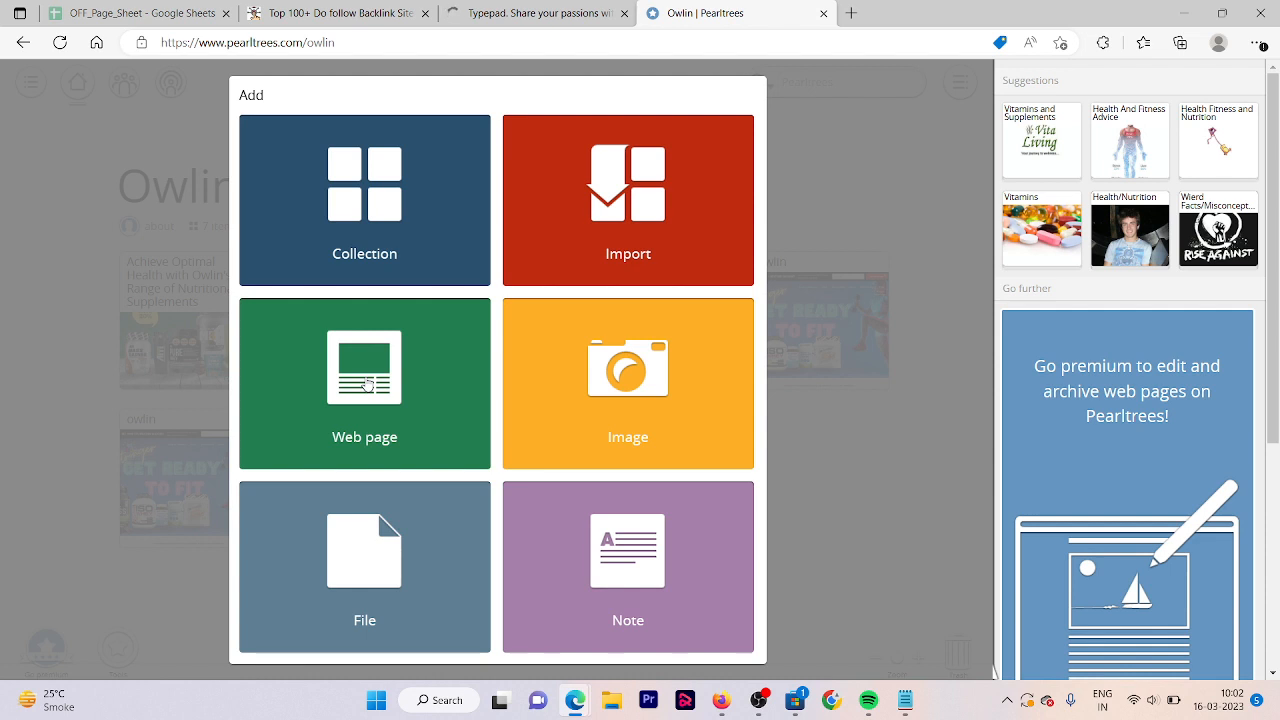
{"action": "left_click", "coordinate": [677, 540]}
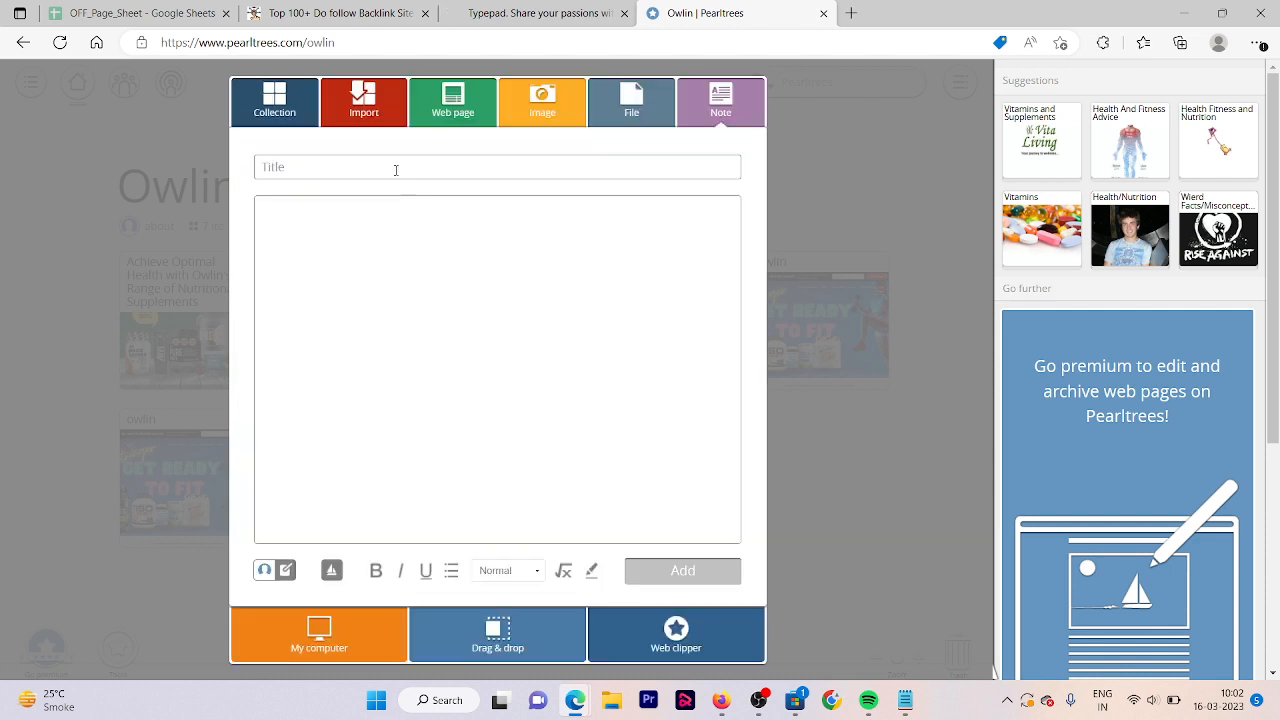
{"action": "left_click", "coordinate": [395, 170]}
{"action": "left_click", "coordinate": [638, 240]}
{"action": "key", "text": "ctrl+shift+Tab"}
{"action": "key", "text": "ctrl+shift+Tab"}
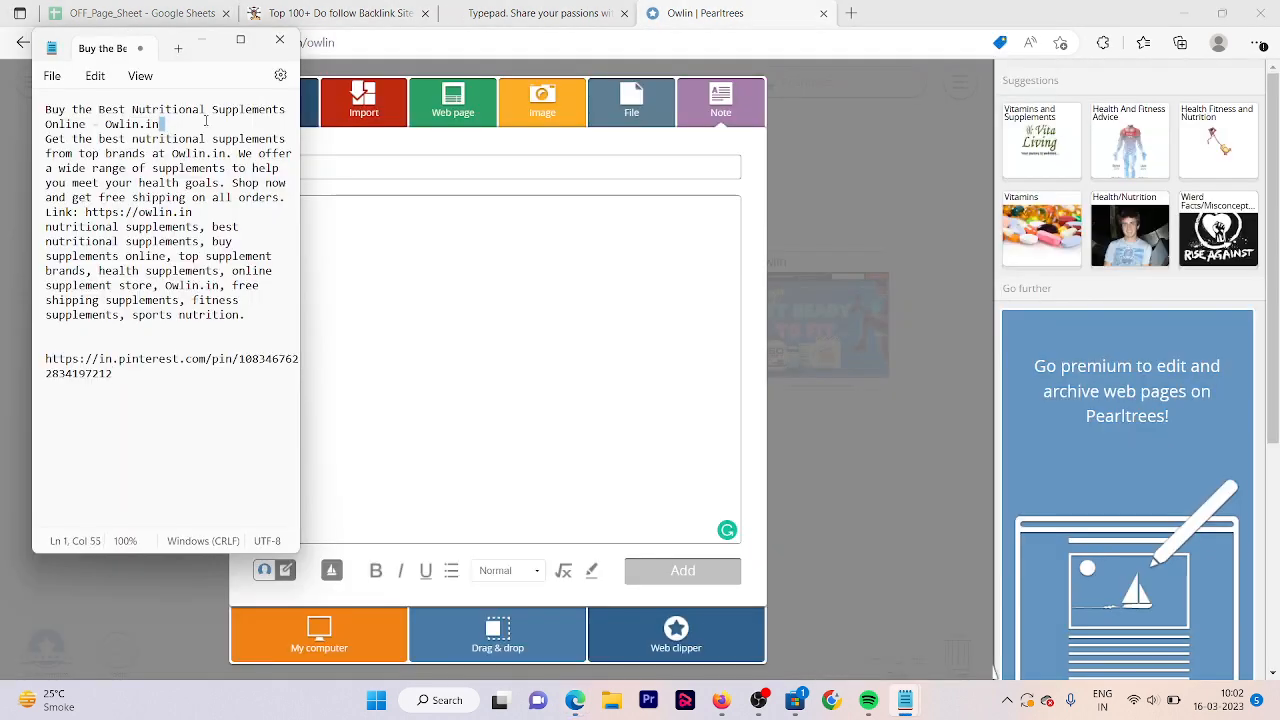
{"action": "triple_click", "coordinate": [255, 126]}
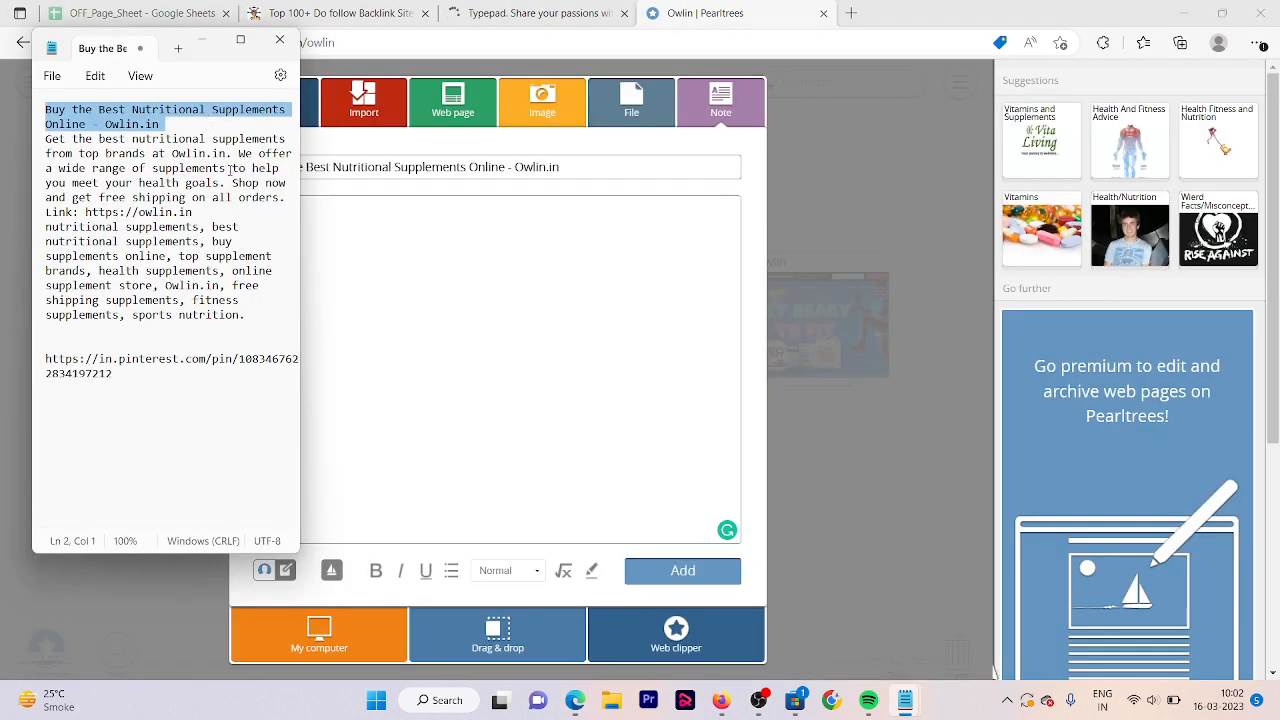
{"action": "triple_click", "coordinate": [230, 172]}
{"action": "key", "text": "ctrl+c"}
{"action": "left_click", "coordinate": [408, 302]}
{"action": "key", "text": "ctrl+v"}
{"action": "type", "text": "Vi"}
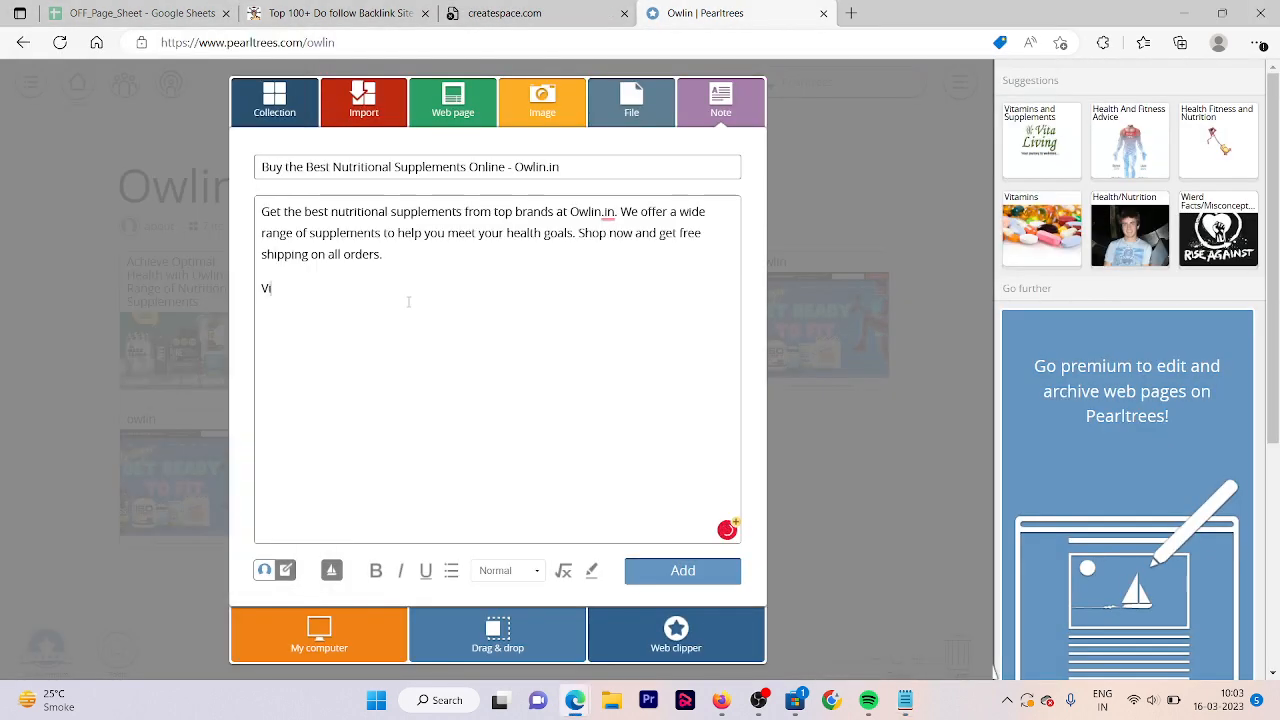
{"action": "type", "text": "sit: https://owlin.in"}
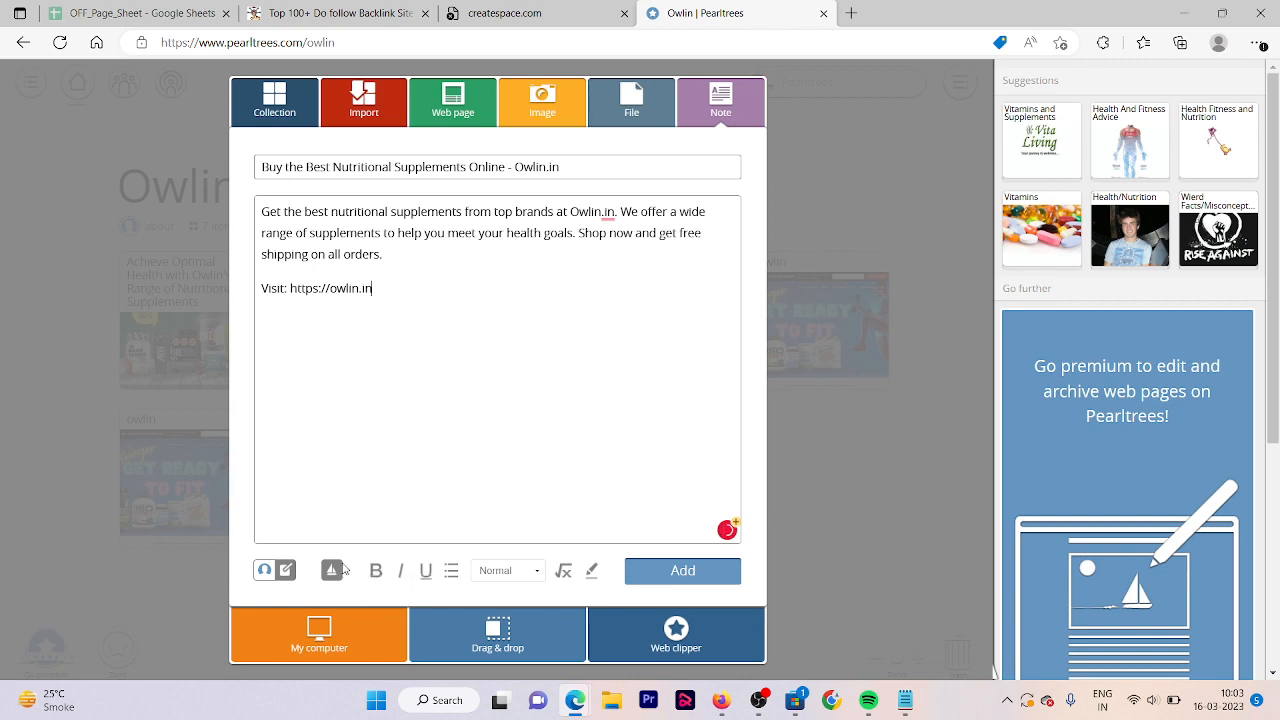
Insert the image "Red Modern Whey Protein Powder Product Instagram Post" from Downloads into the note and add the note to the collection
{"action": "left_click", "coordinate": [340, 568]}
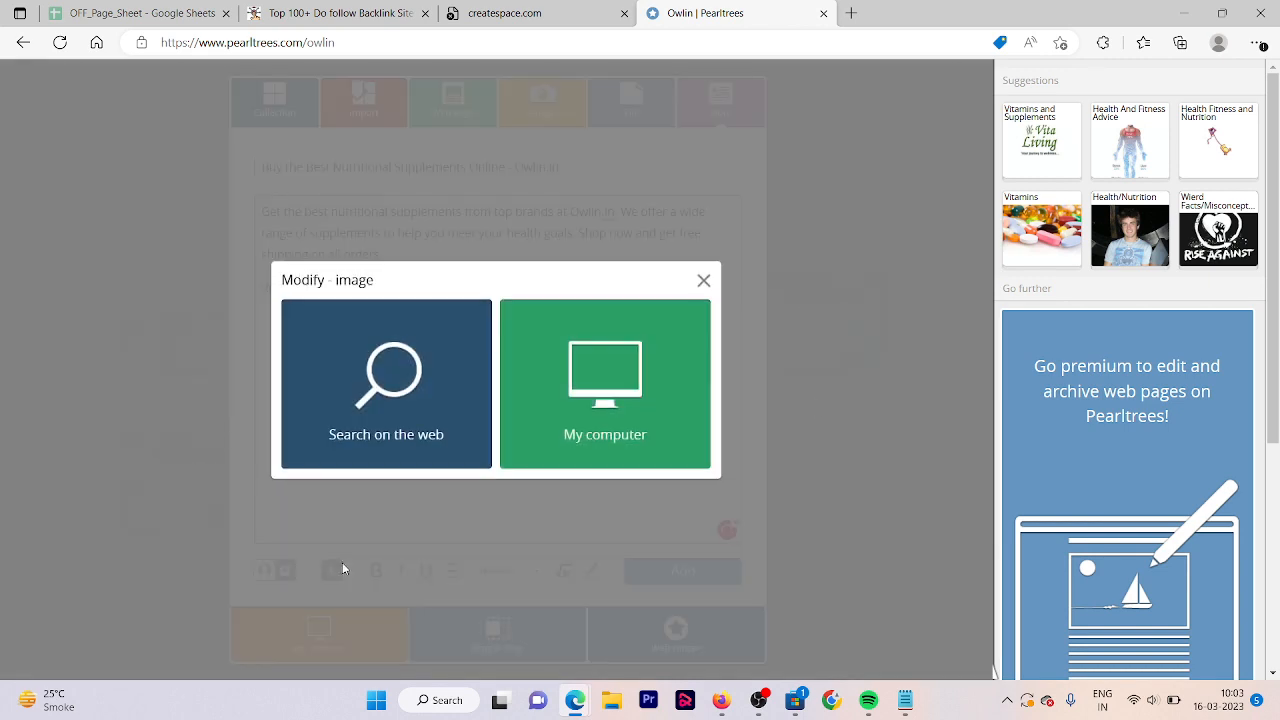
{"action": "left_click", "coordinate": [663, 392]}
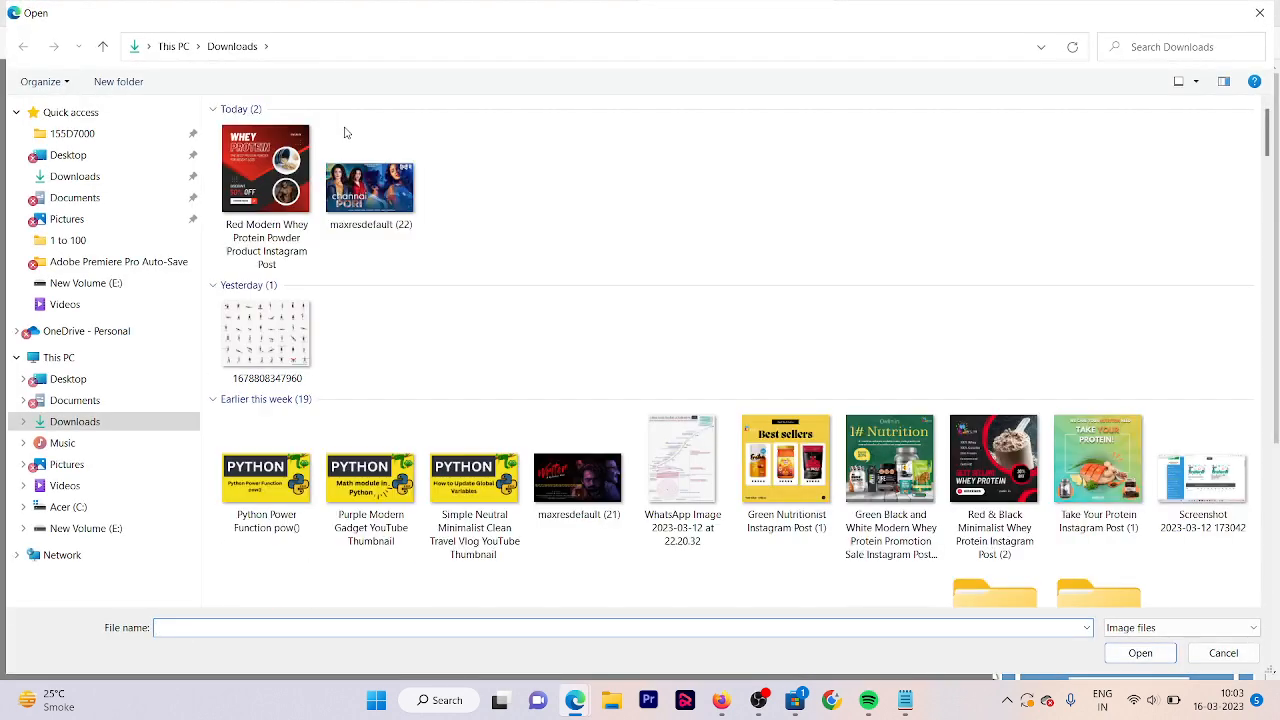
{"action": "double_click", "coordinate": [257, 200]}
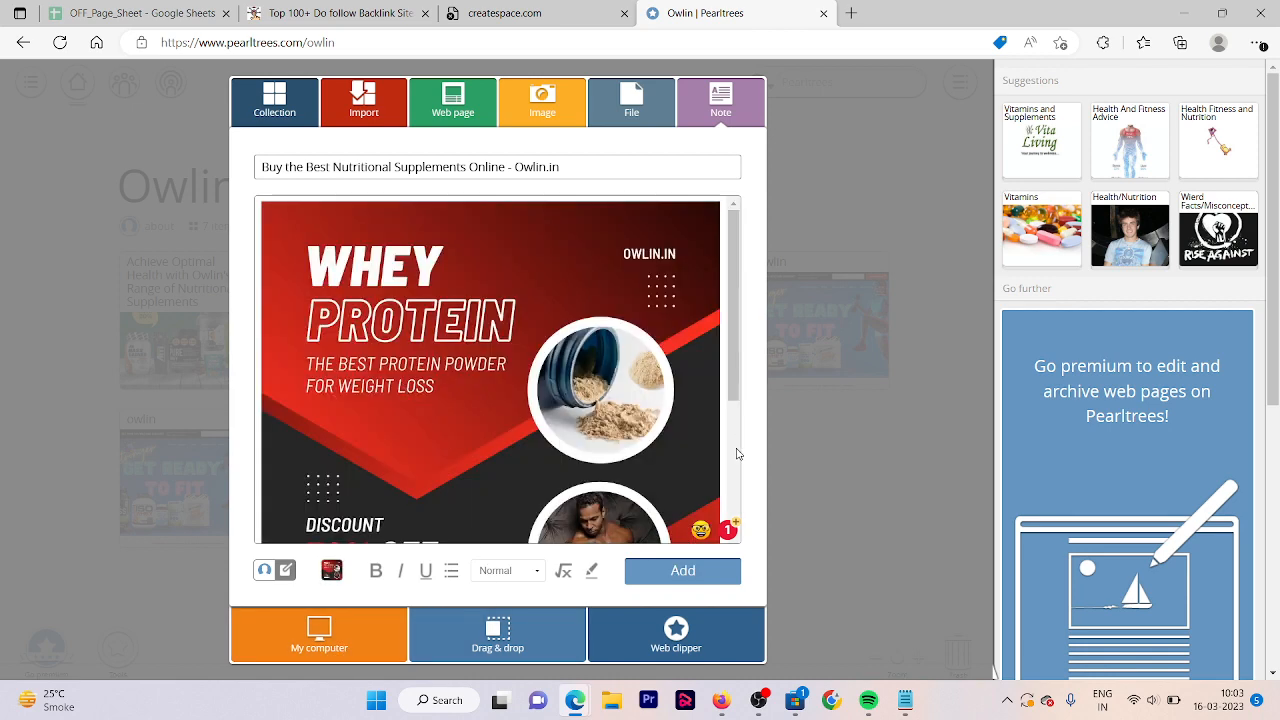
{"action": "scroll", "coordinate": [737, 453], "scroll_direction": "down", "scroll_amount": 2}
{"action": "left_click_drag", "start_coordinate": [737, 453], "coordinate": [736, 466]}
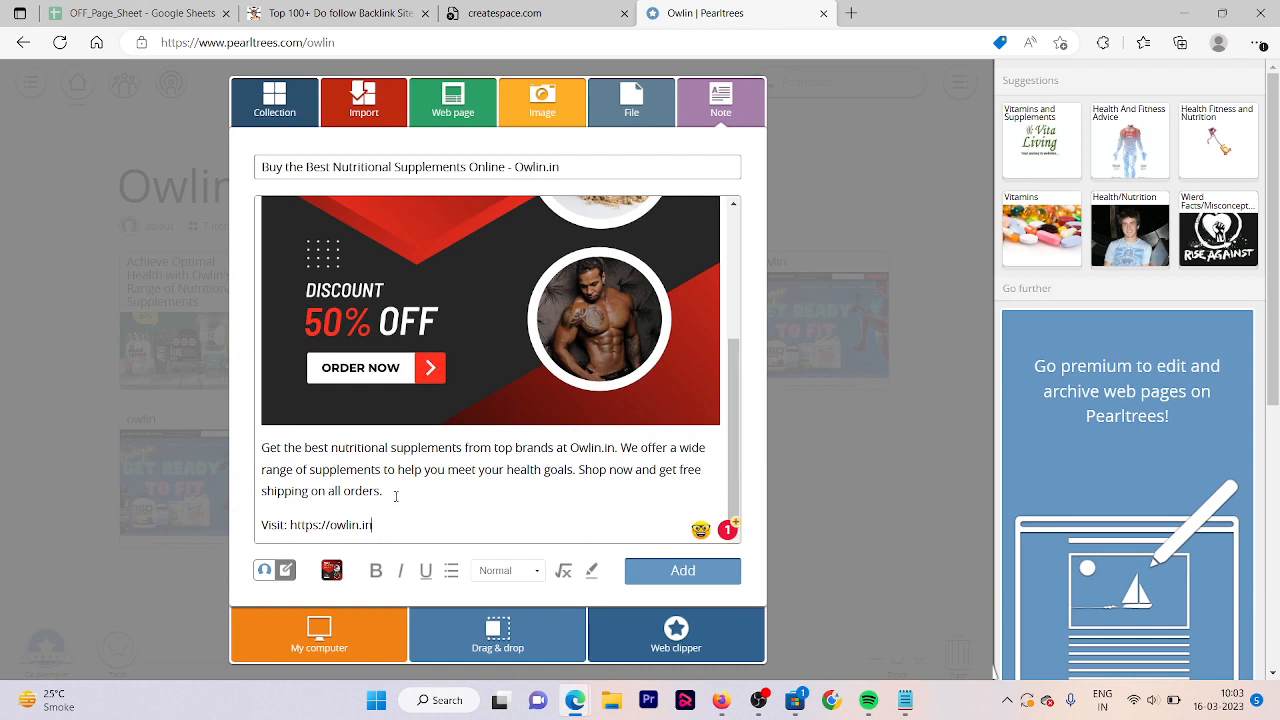
{"action": "left_click", "coordinate": [660, 571]}
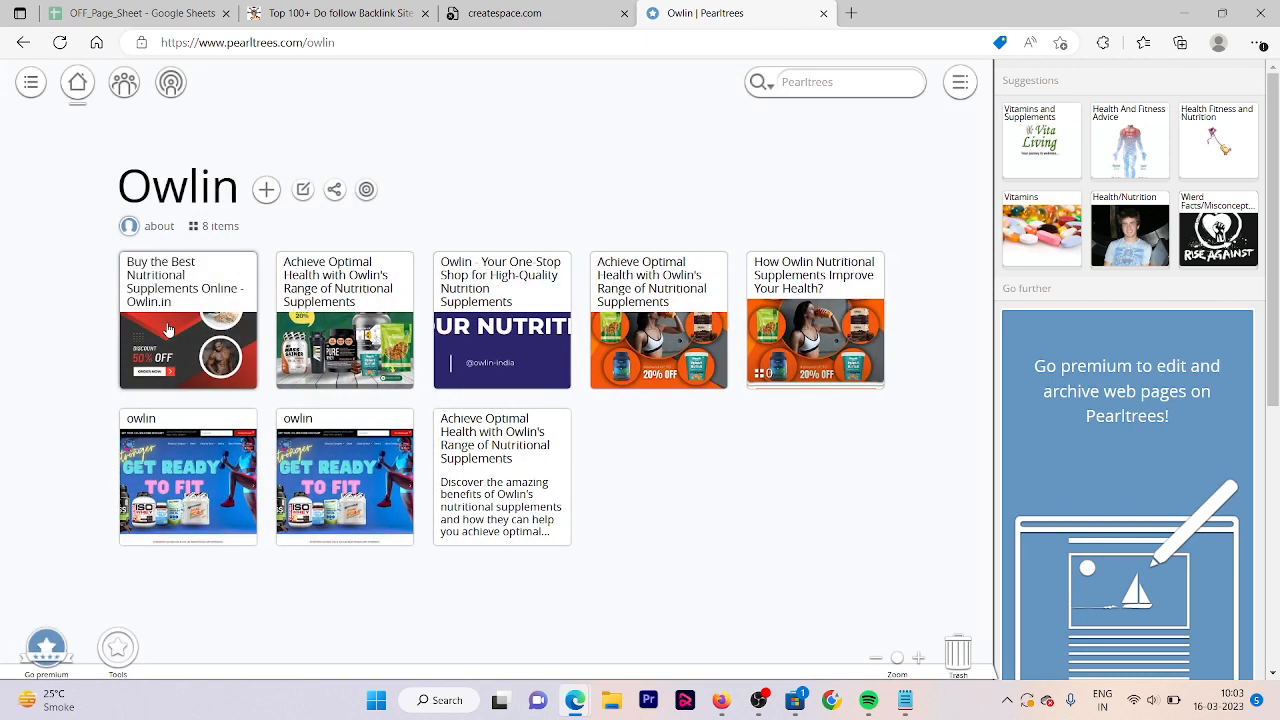
Open the published note and paste its page address into the Notepad notes below the Pinterest address
{"action": "left_click", "coordinate": [168, 330]}
{"action": "left_click", "coordinate": [452, 38]}
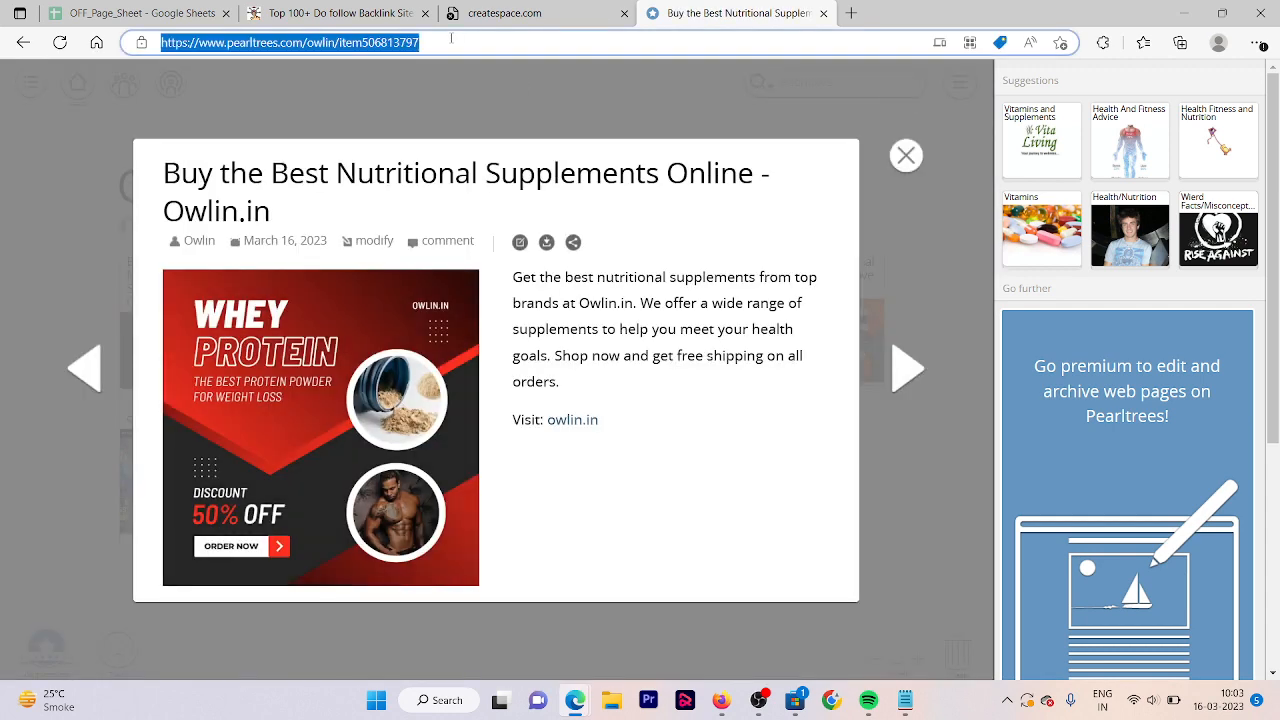
{"action": "key", "text": "alt+Tab"}
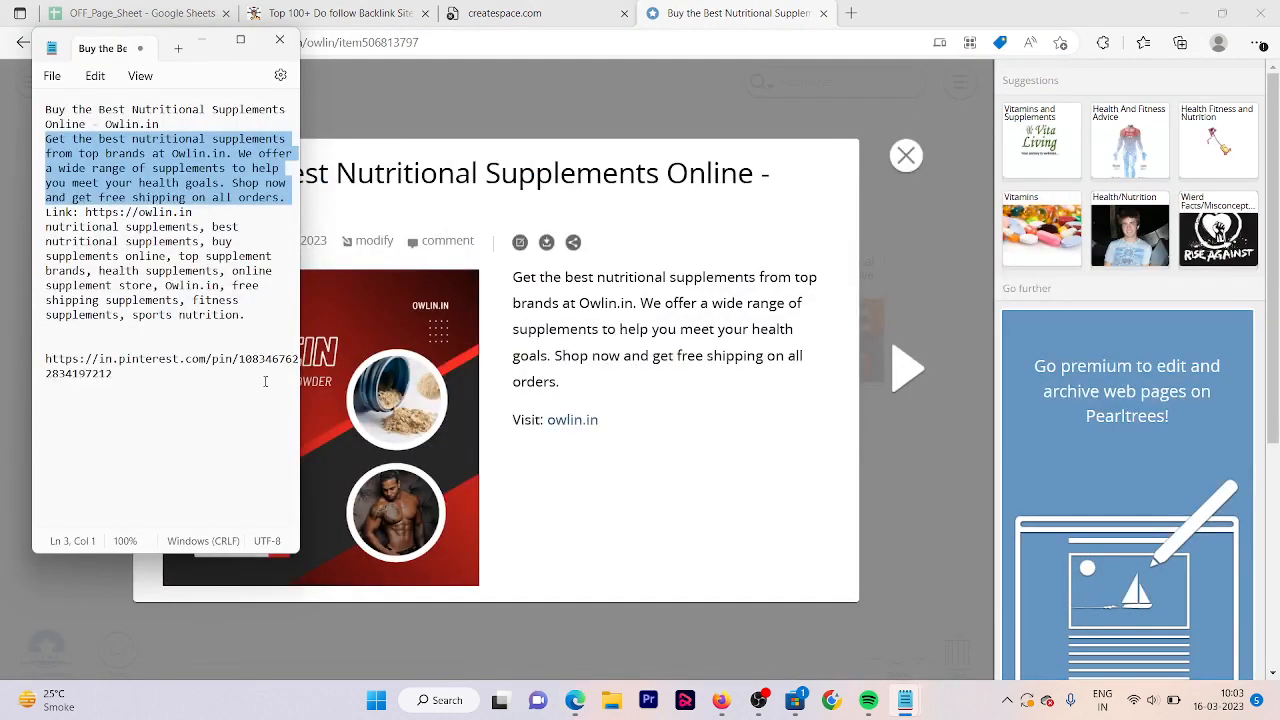
{"action": "left_click", "coordinate": [232, 372]}
{"action": "key", "text": "Return"}
{"action": "key", "text": "ctrl+v"}
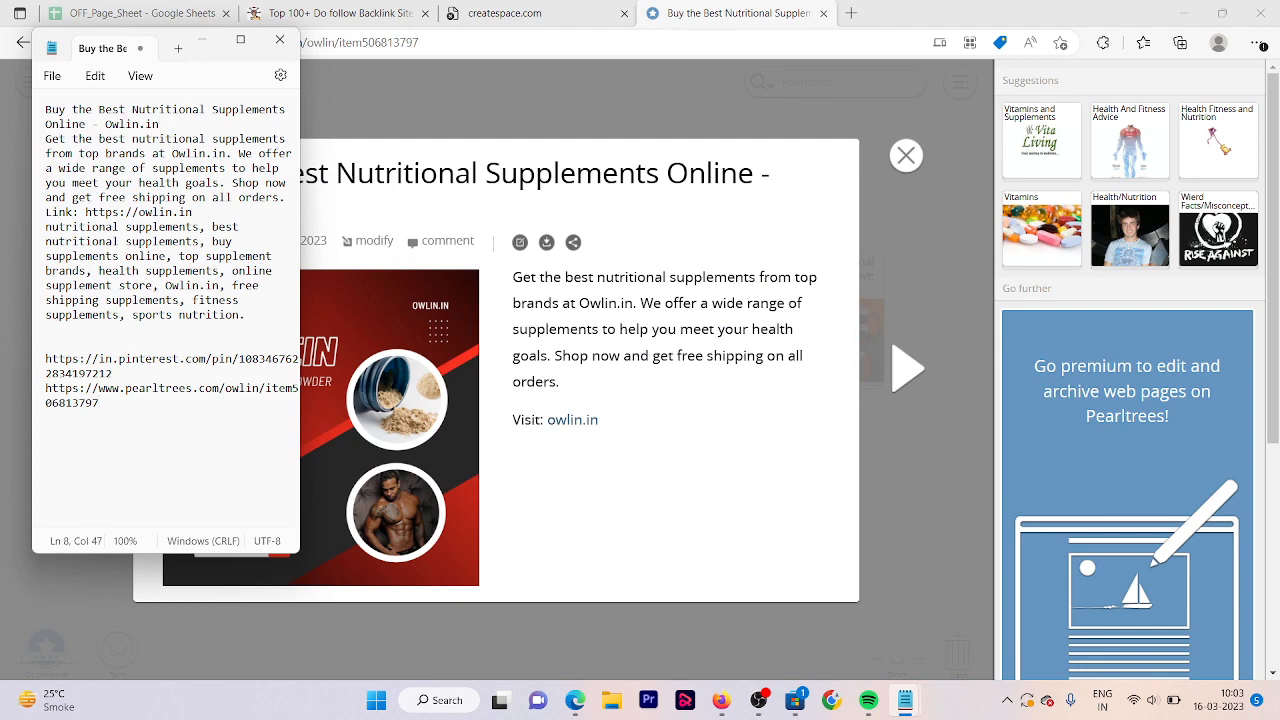
Switch back to the browser, test the note's owlin.in link, and close the page it opens
{"action": "key", "text": "alt+Tab"}
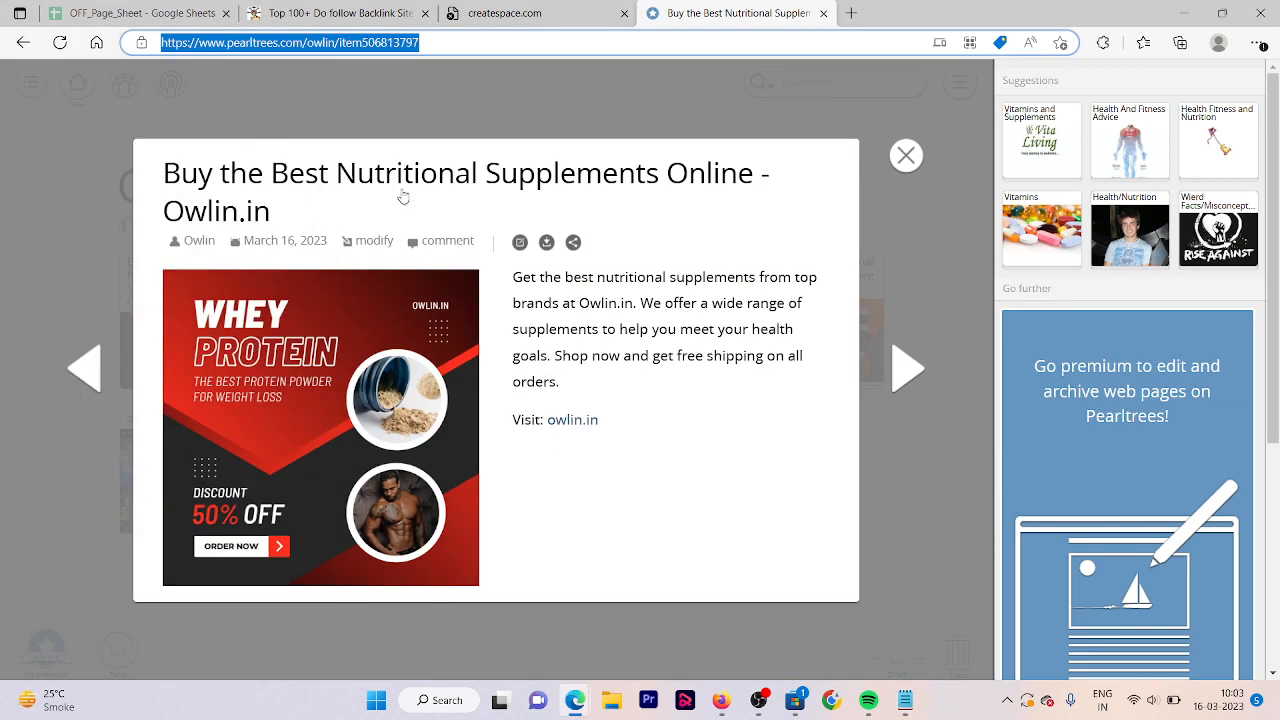
{"action": "left_click", "coordinate": [573, 421]}
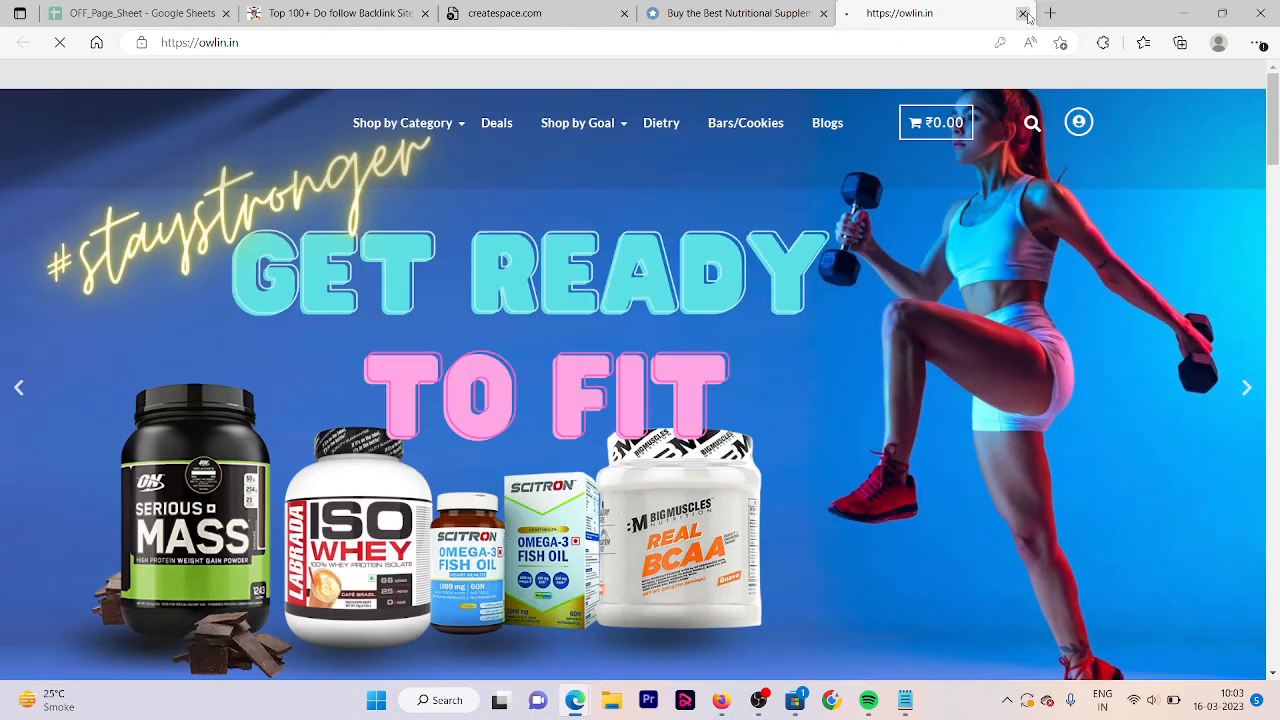
{"action": "left_click", "coordinate": [1023, 13]}
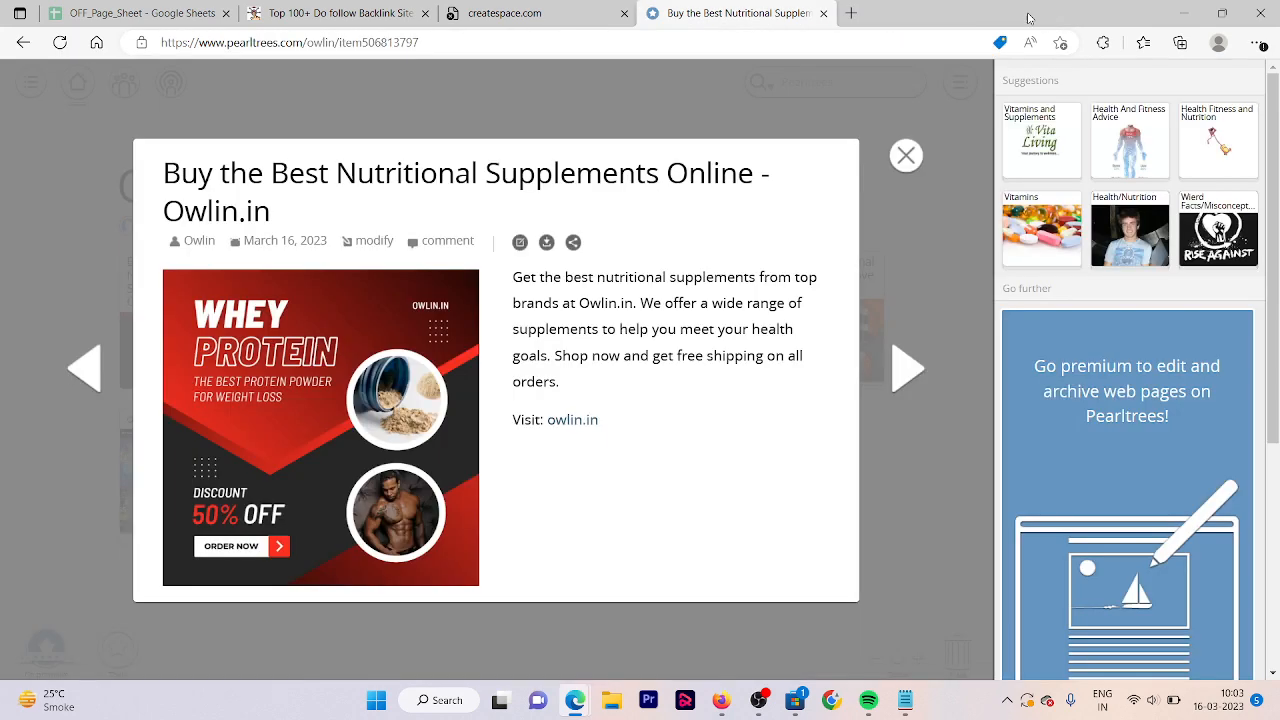
Close the createspace.com page and look through the backlink sites list down to the Web 2.0 submission sites
{"action": "left_click", "coordinate": [624, 13]}
{"action": "left_click", "coordinate": [377, 8]}
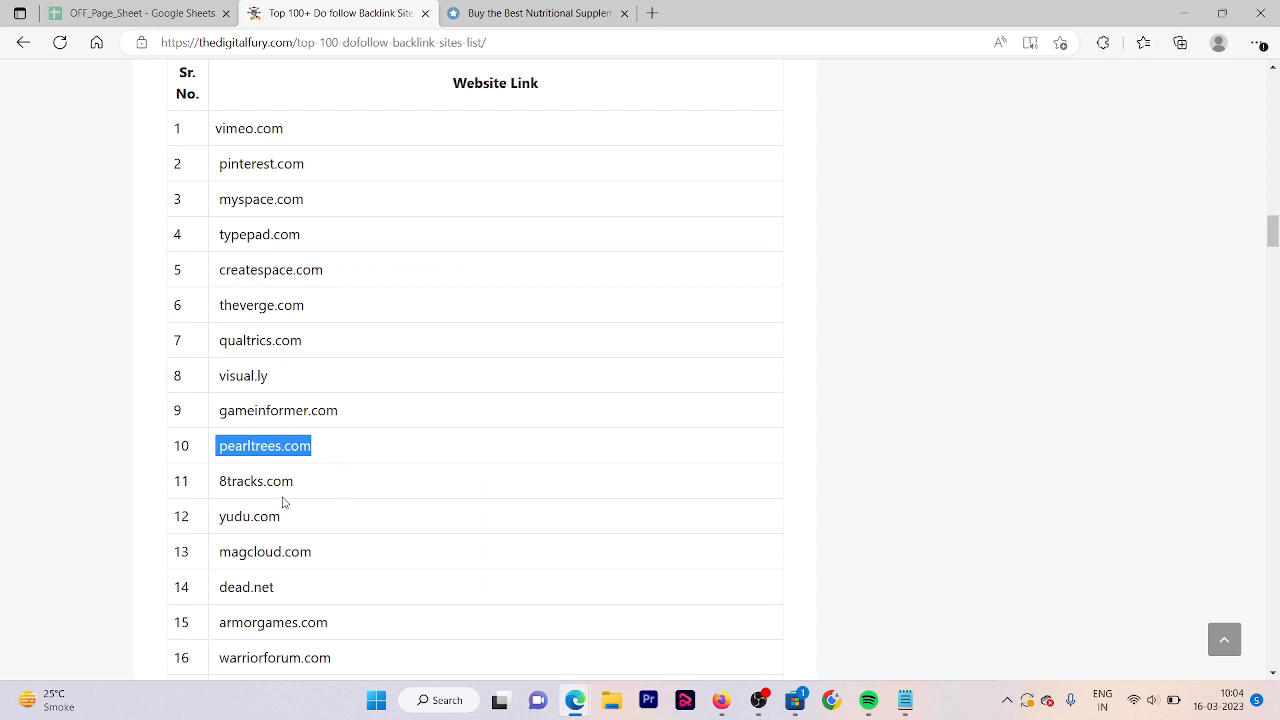
{"action": "scroll", "coordinate": [254, 522], "scroll_direction": "down", "scroll_amount": 2}
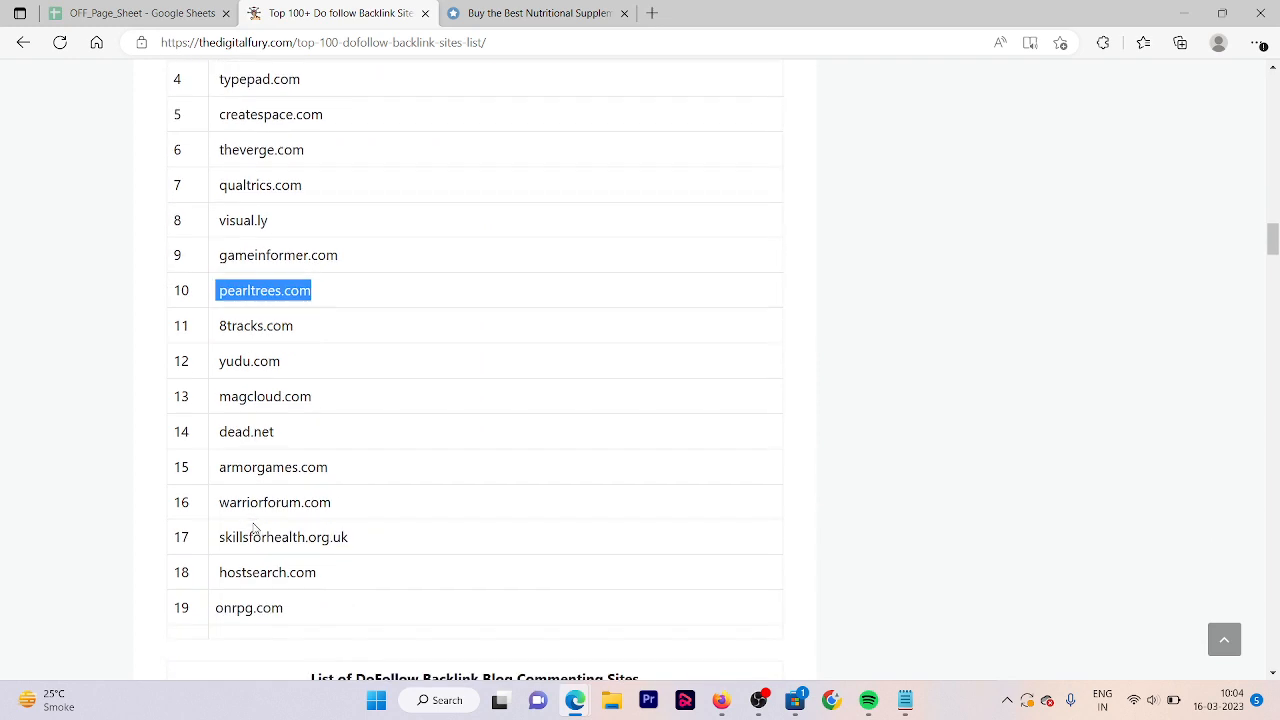
{"action": "scroll", "coordinate": [254, 528], "scroll_direction": "down", "scroll_amount": 6}
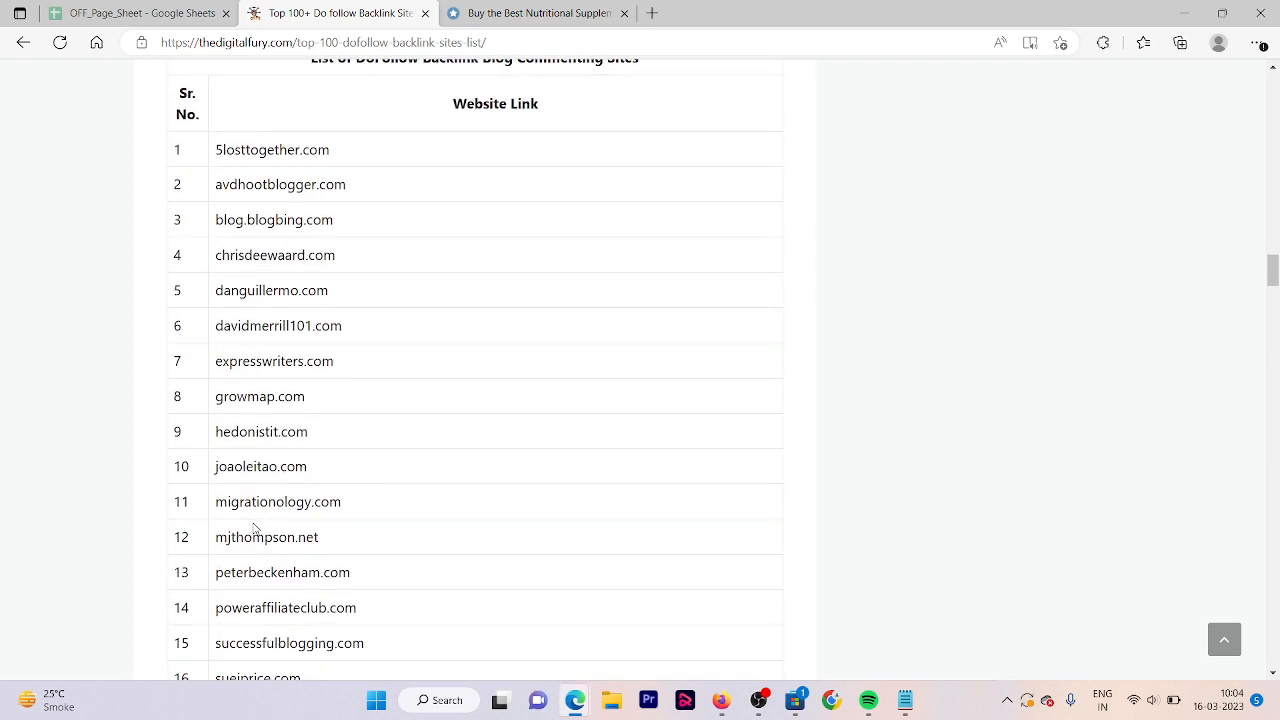
{"action": "scroll", "coordinate": [254, 527], "scroll_direction": "down", "scroll_amount": 5}
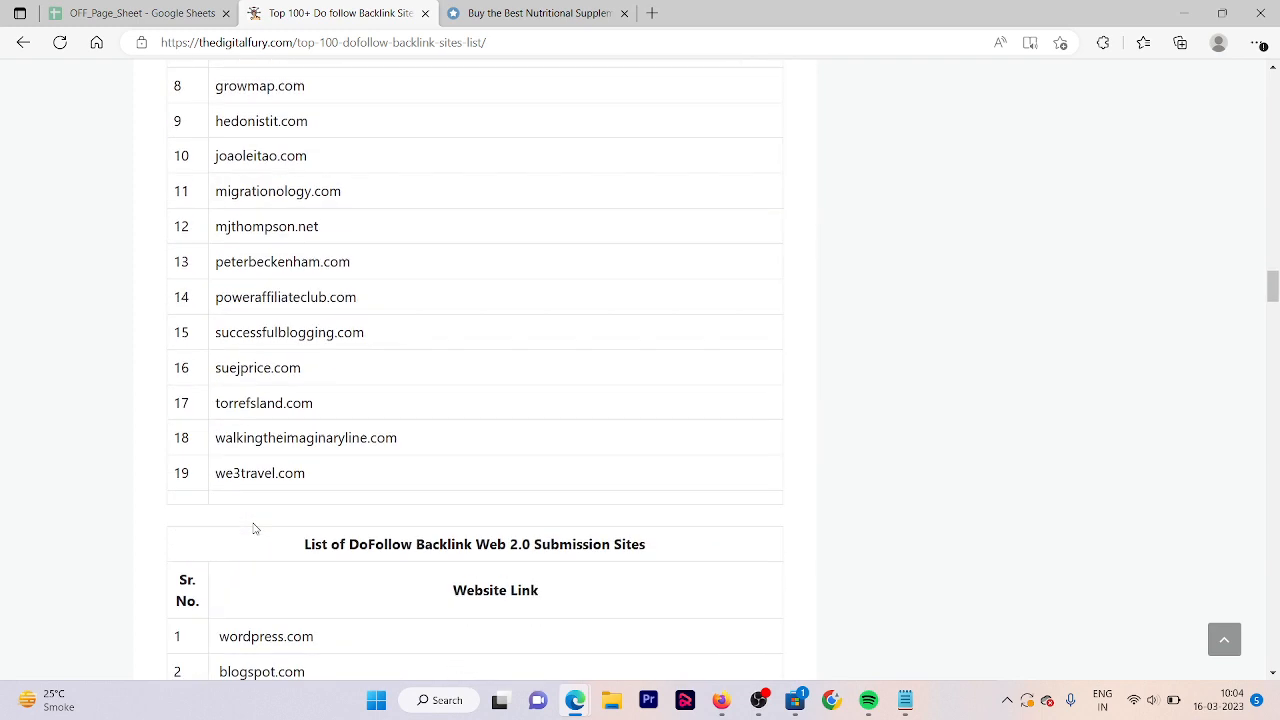
Find tumblr.com in the Web 2.0 submission sites list and open it in place of the Pearltrees page
{"action": "scroll", "coordinate": [254, 522], "scroll_direction": "down", "scroll_amount": 2}
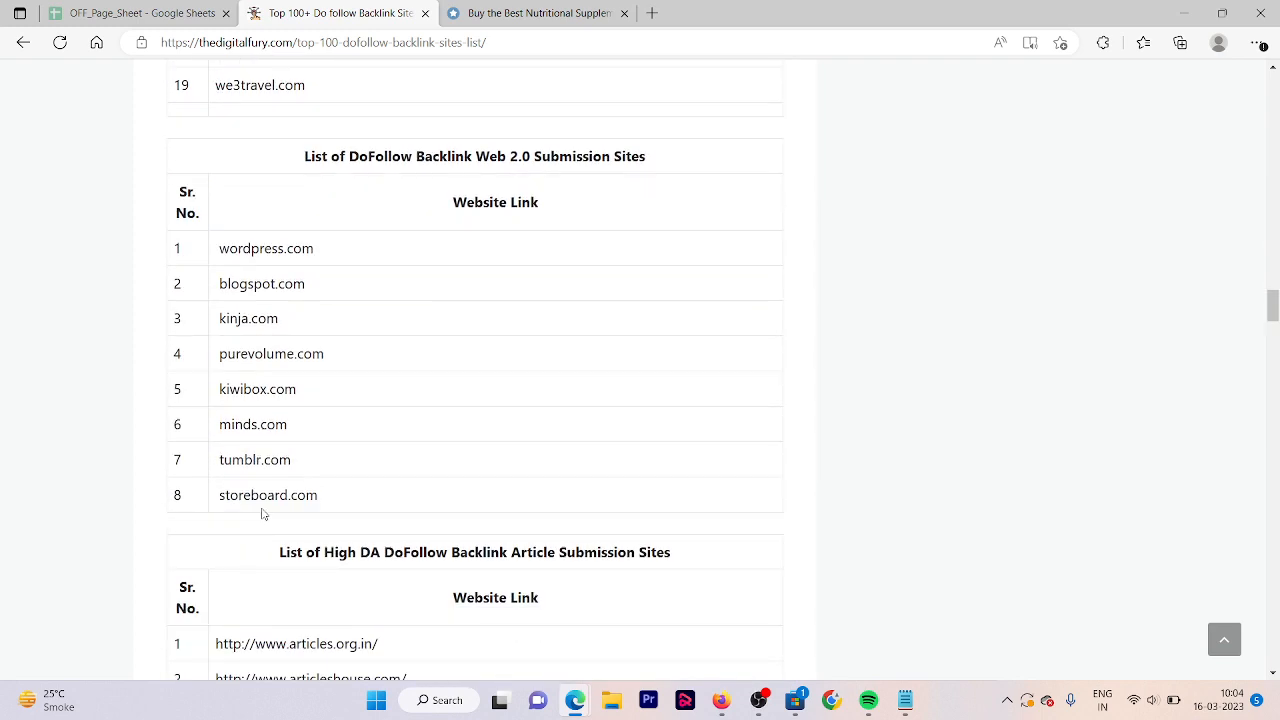
{"action": "double_click", "coordinate": [254, 459]}
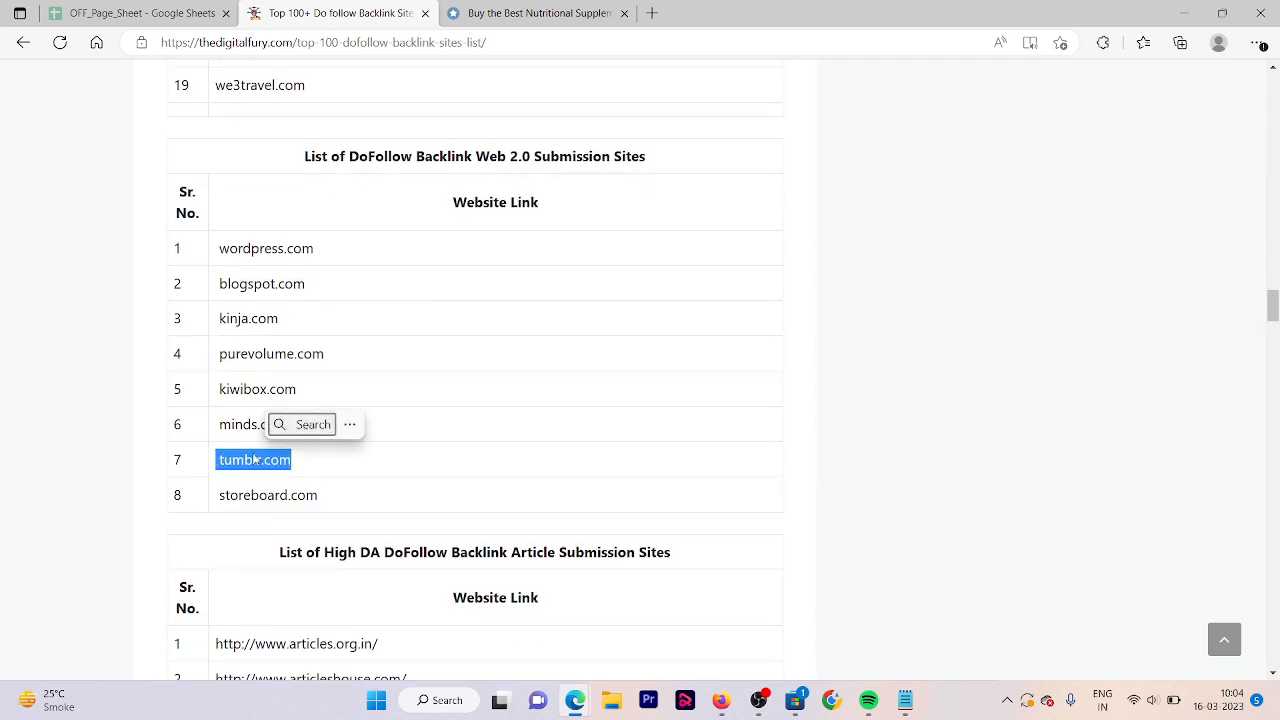
{"action": "left_click", "coordinate": [560, 8]}
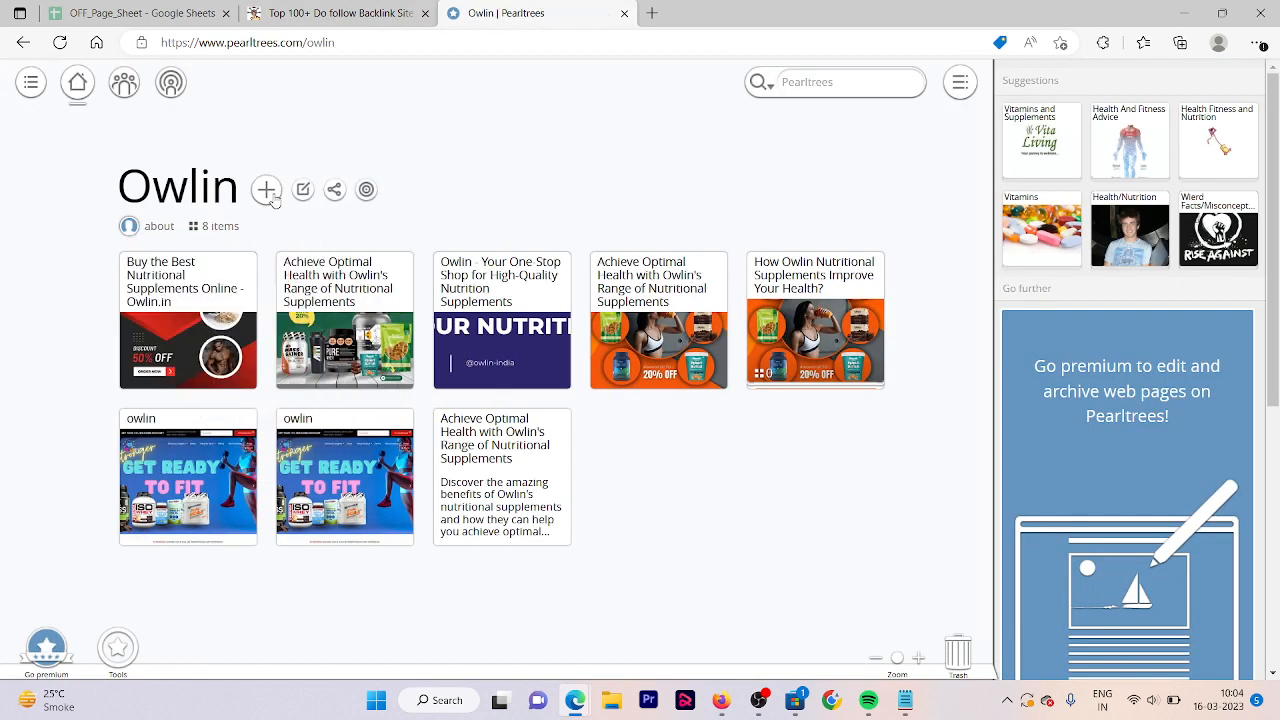
{"action": "left_click", "coordinate": [267, 191]}
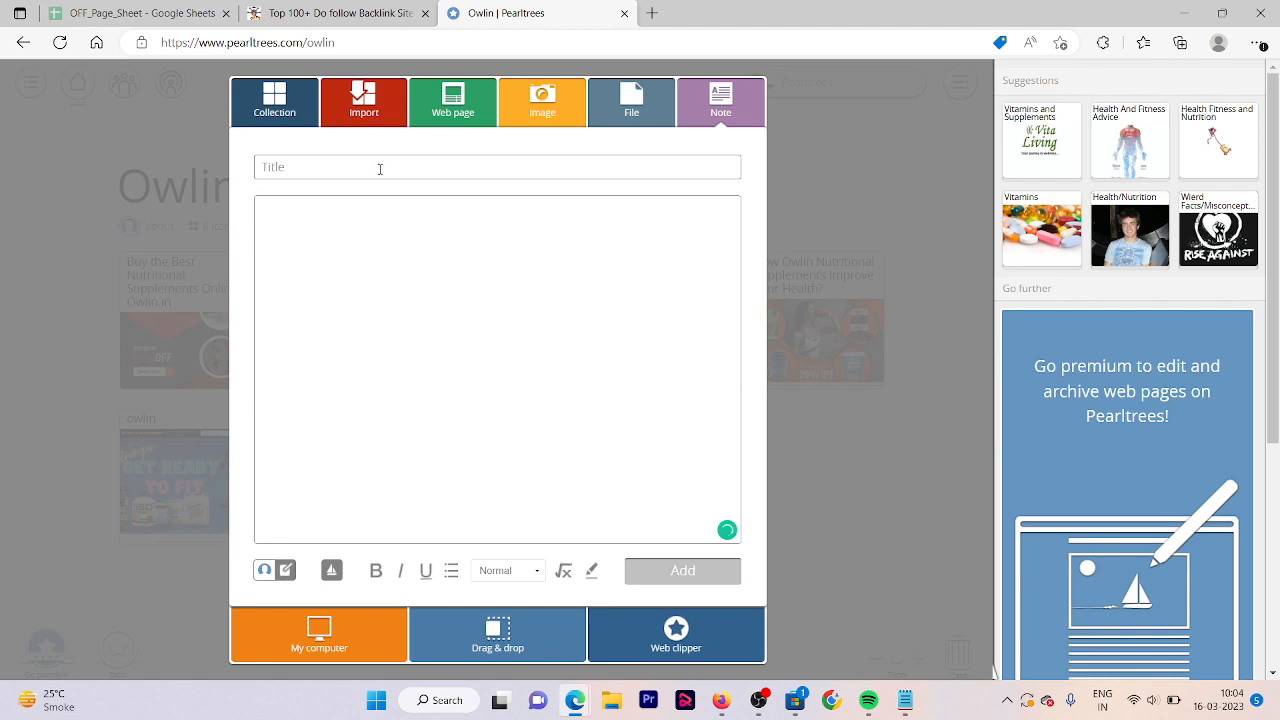
{"action": "left_click", "coordinate": [414, 42]}
{"action": "type", "text": "https://www.pearltrees.com/owlin/item506813797"}
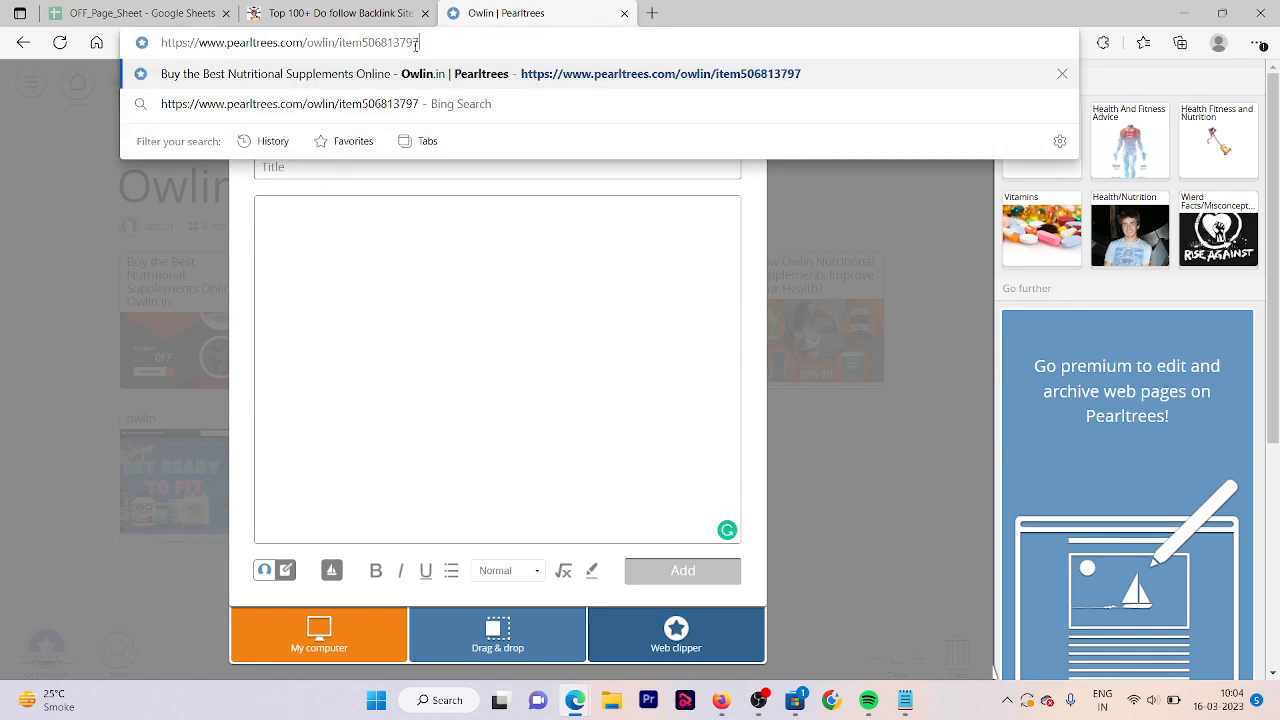
{"action": "left_click", "coordinate": [378, 8]}
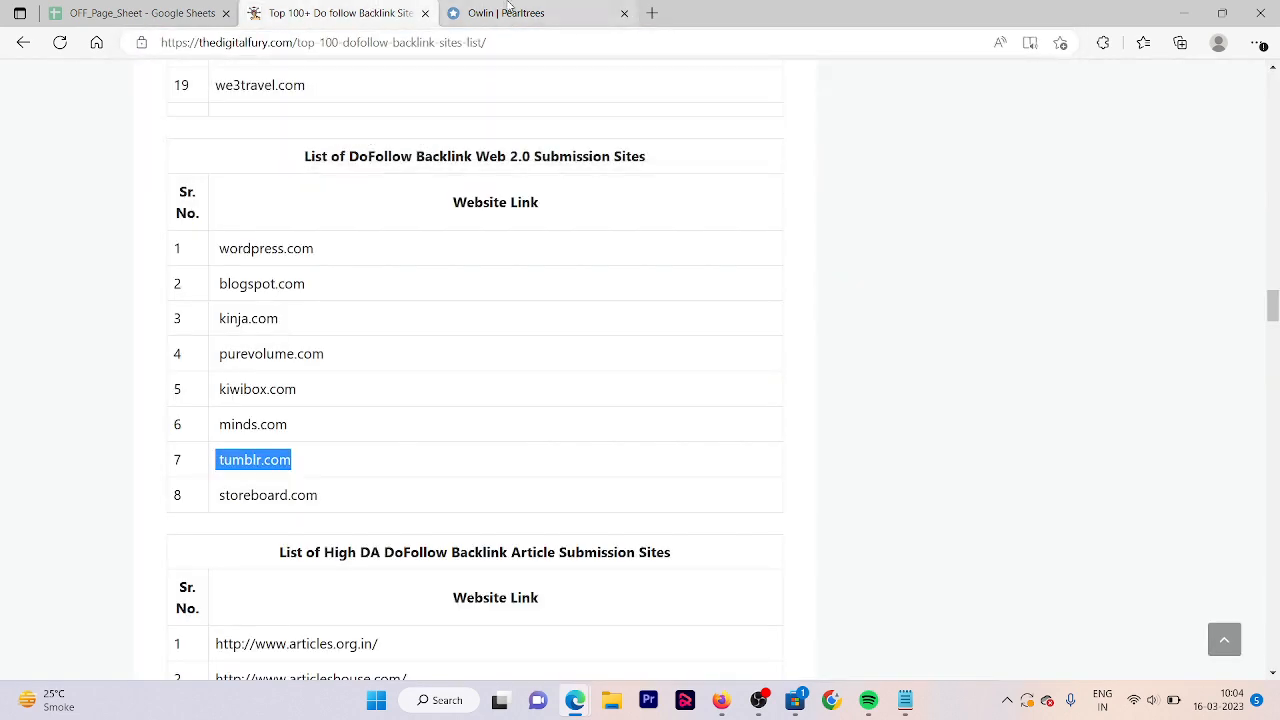
{"action": "left_click", "coordinate": [547, 10]}
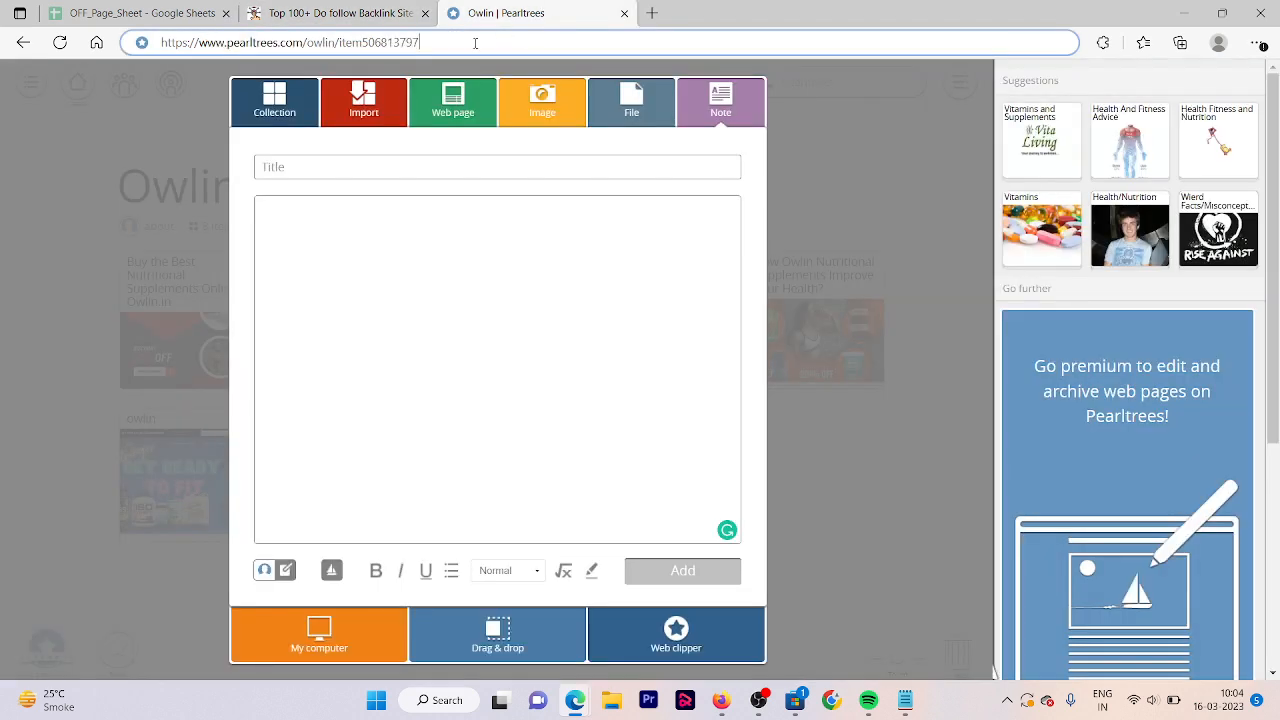
{"action": "left_click", "coordinate": [452, 50]}
{"action": "type", "text": "tumblr.com"}
{"action": "key", "text": "Return"}
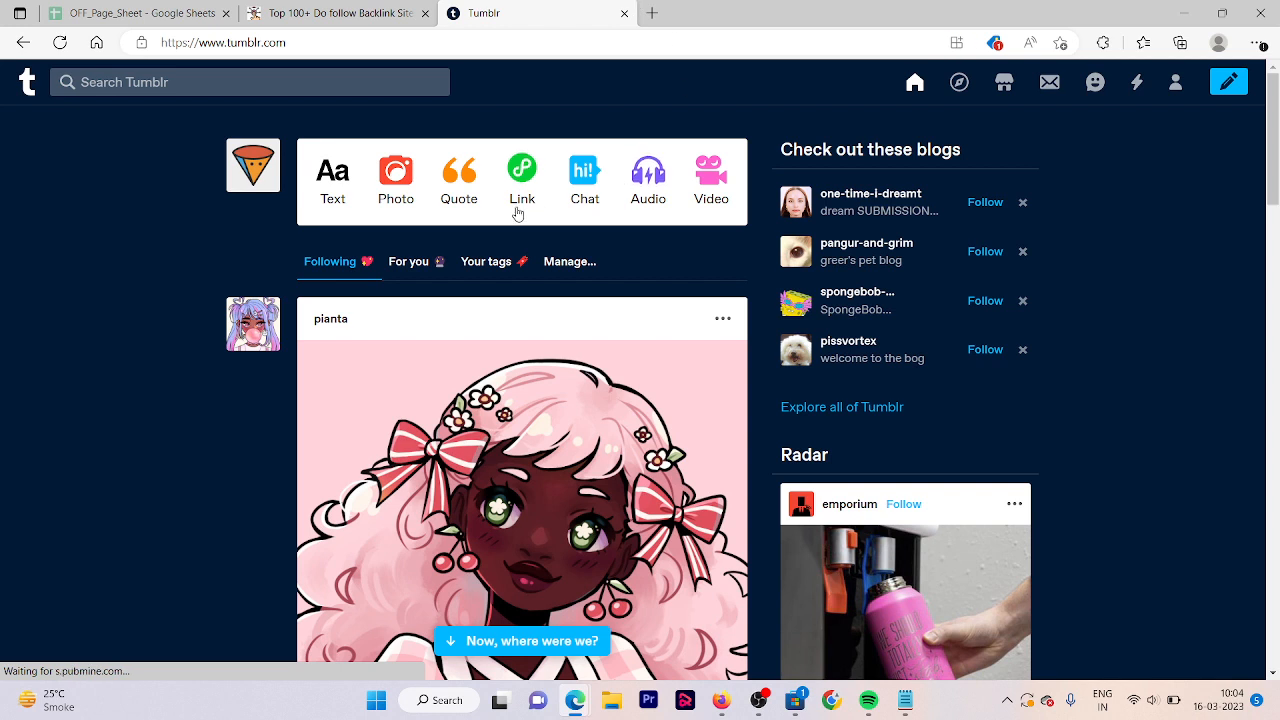
Start a new Tumblr text post and paste the title "Buy the Best Nutritional Supplements Online - Owlin.in" from Notepad
{"action": "left_click", "coordinate": [337, 199]}
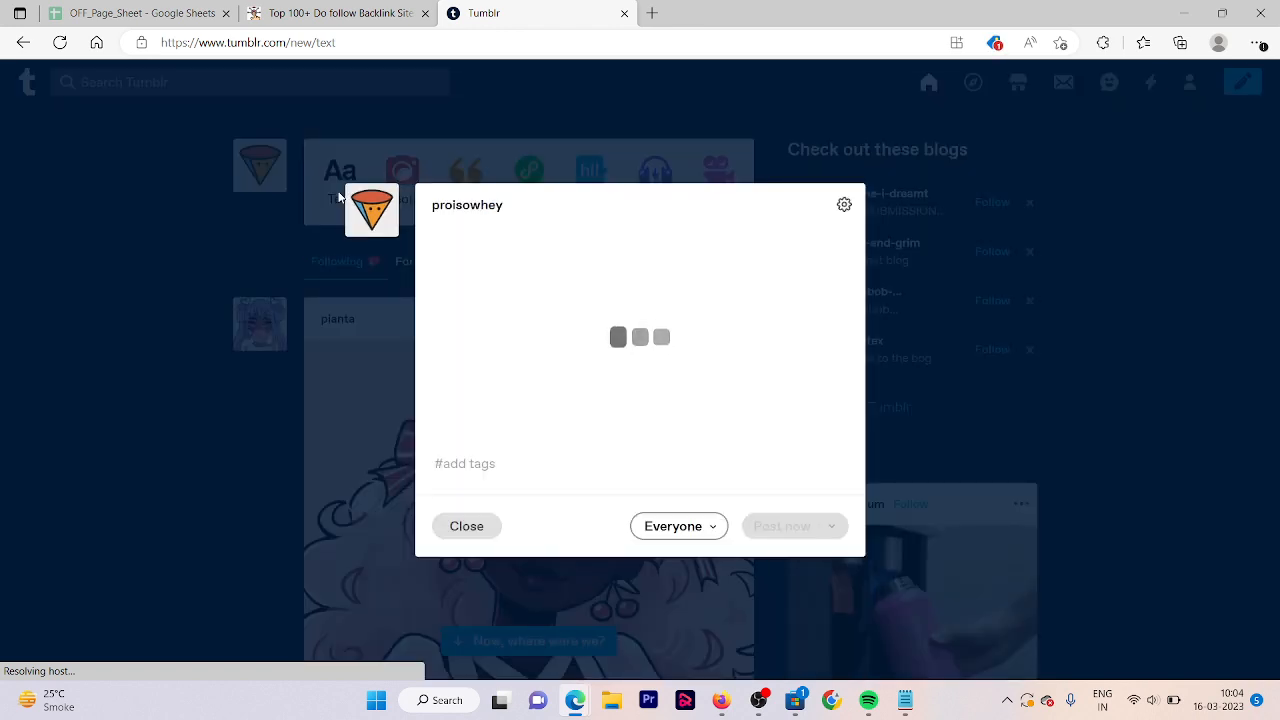
{"action": "left_click", "coordinate": [496, 269]}
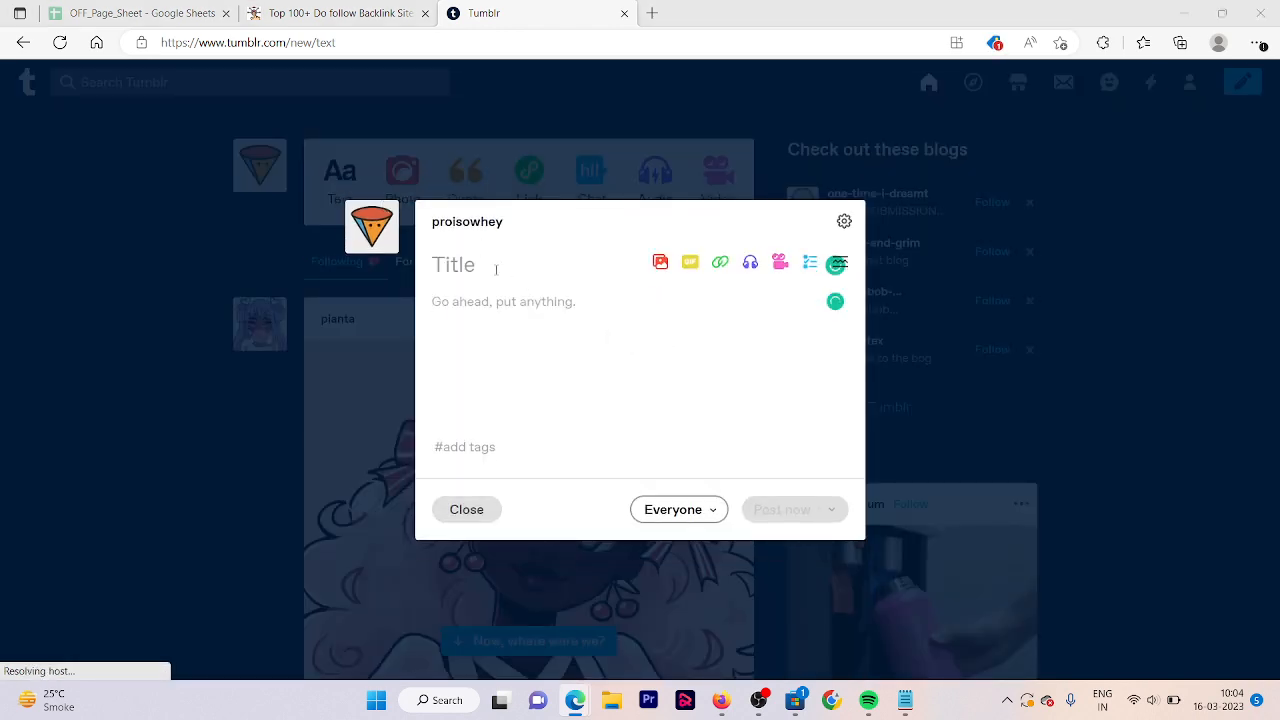
{"action": "key", "text": "alt+Tab"}
{"action": "key", "text": "alt+Tab"}
{"action": "triple_click", "coordinate": [253, 117]}
{"action": "key", "text": "ctrl+c"}
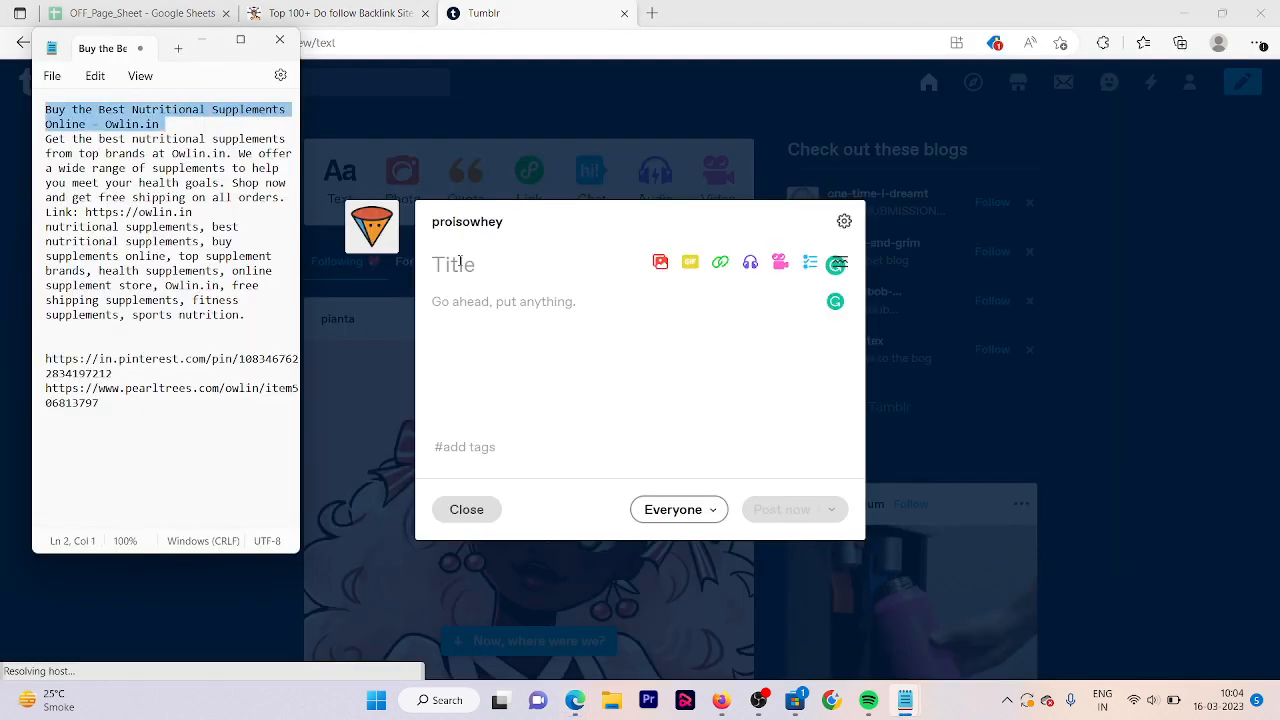
{"action": "left_click", "coordinate": [496, 264]}
{"action": "key", "text": "ctrl+v"}
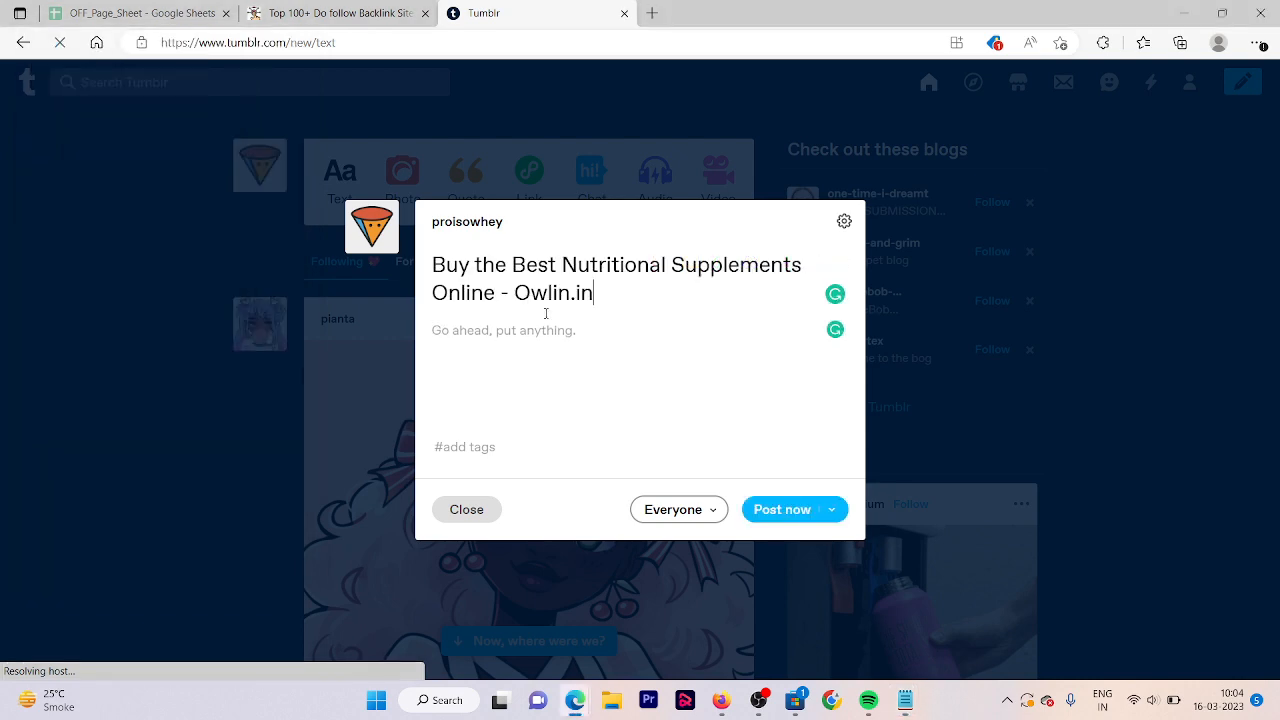
Paste the description paragraph from Notepad into the post body and upload the red Whey Protein image below it
{"action": "left_click", "coordinate": [515, 353]}
{"action": "key", "text": "alt+Tab"}
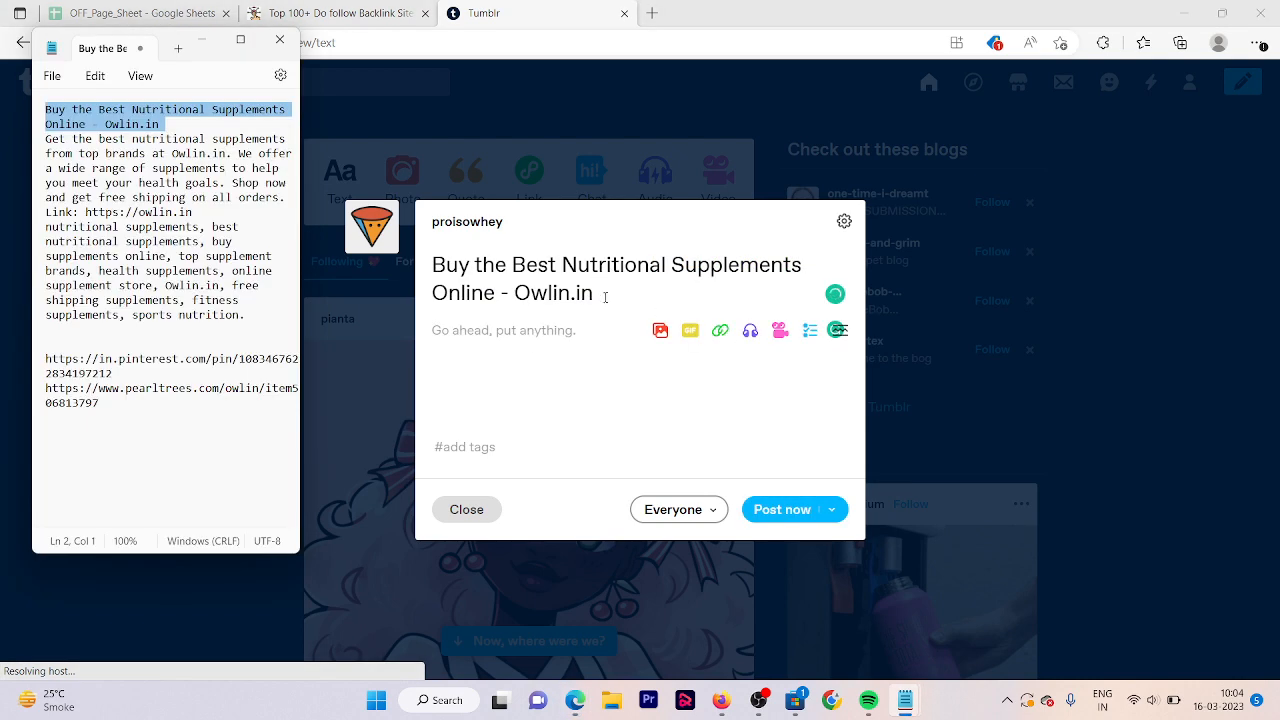
{"action": "triple_click", "coordinate": [189, 153]}
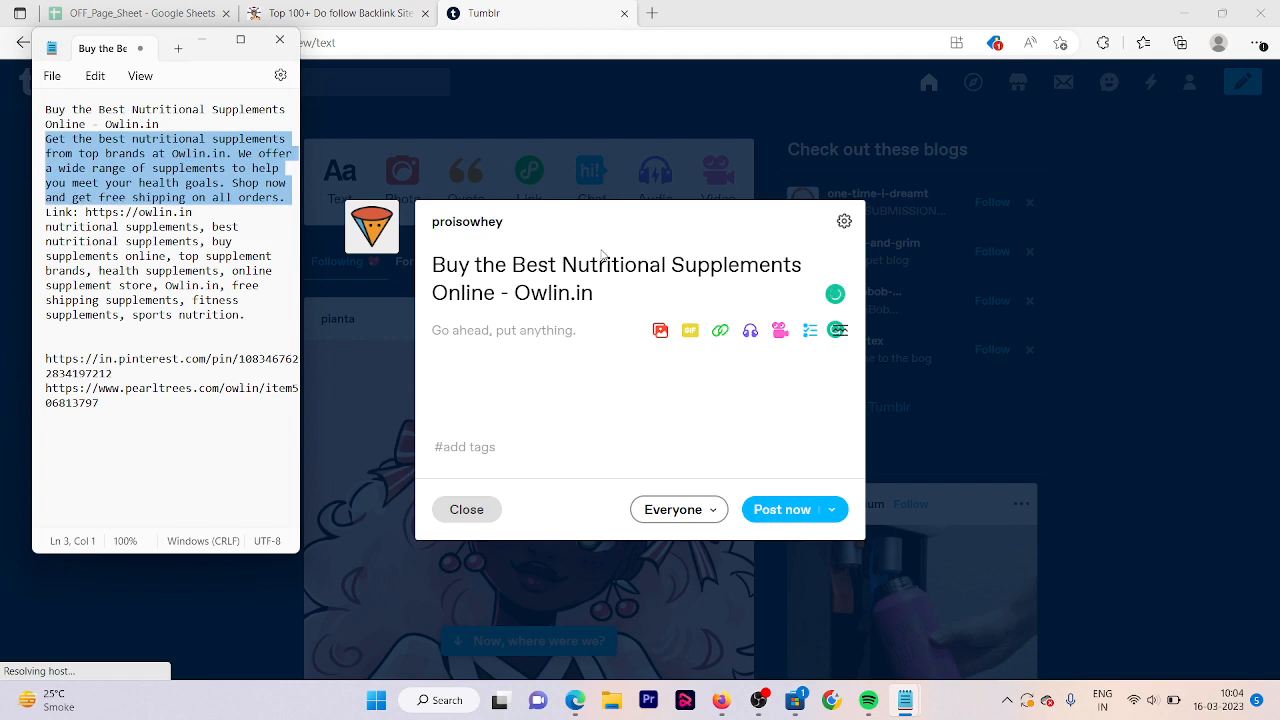
{"action": "key", "text": "alt+Tab"}
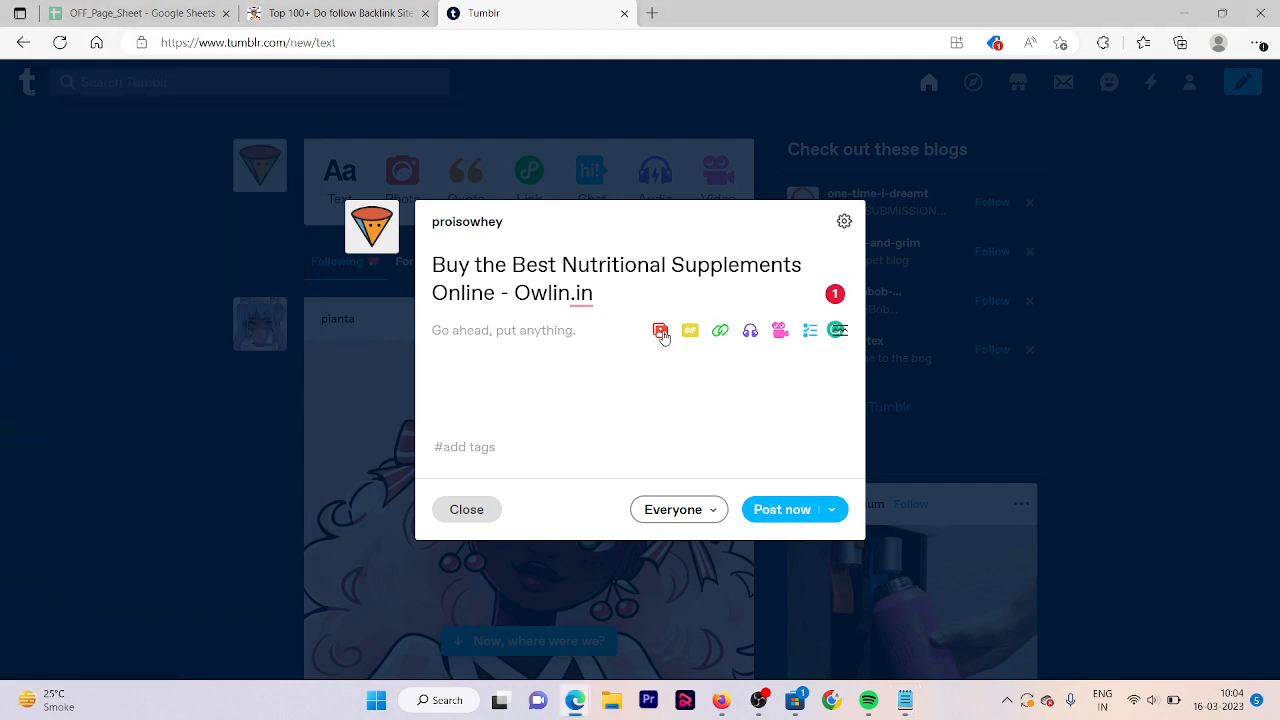
{"action": "left_click", "coordinate": [660, 331]}
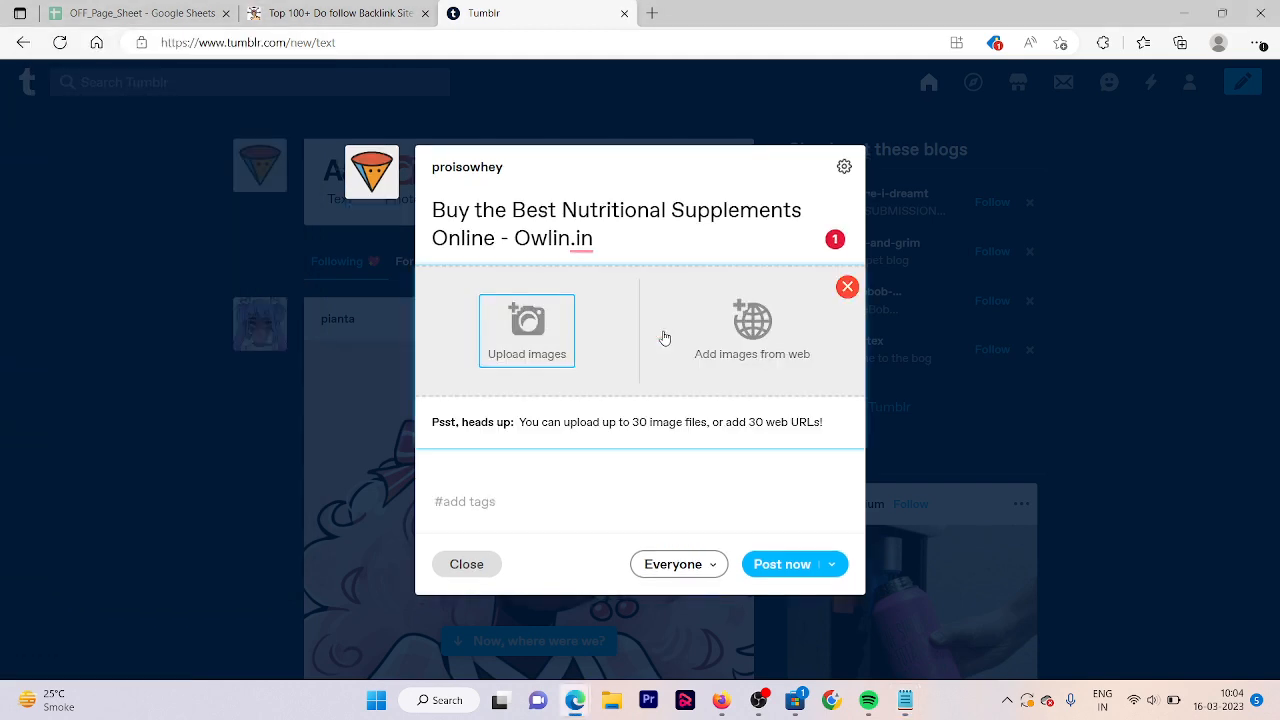
{"action": "left_click", "coordinate": [503, 275]}
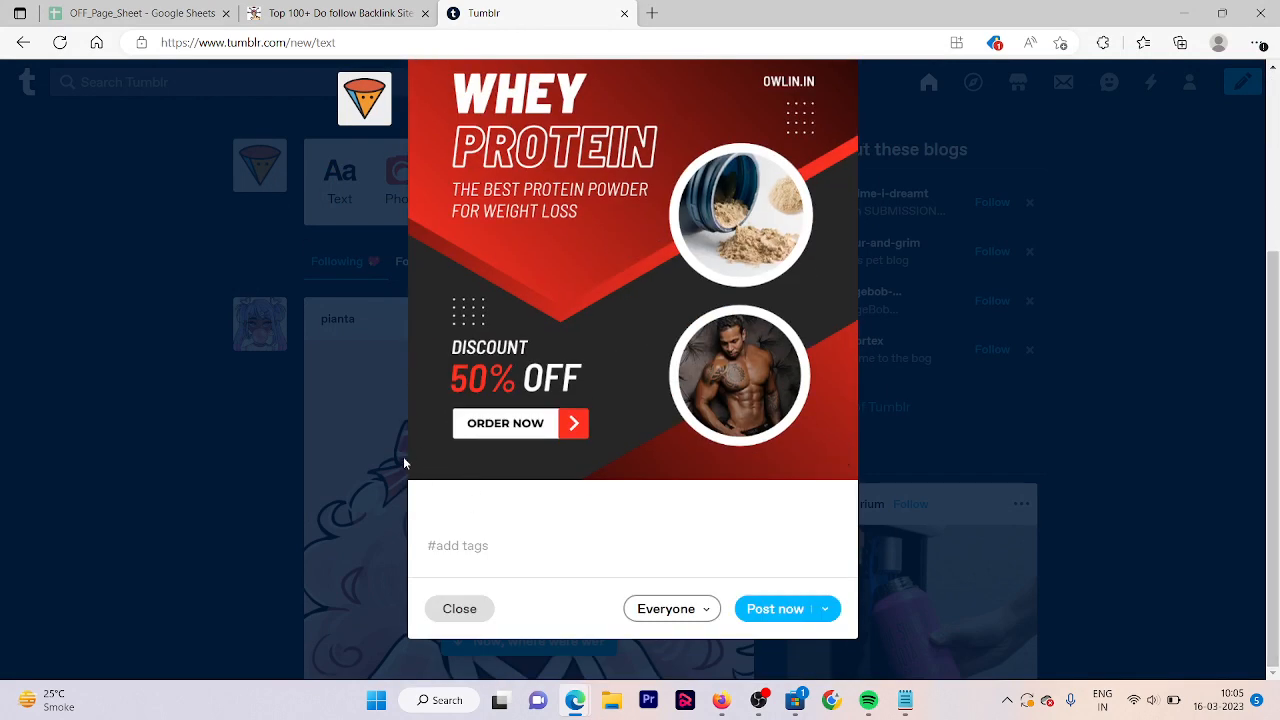
{"action": "left_click", "coordinate": [428, 462]}
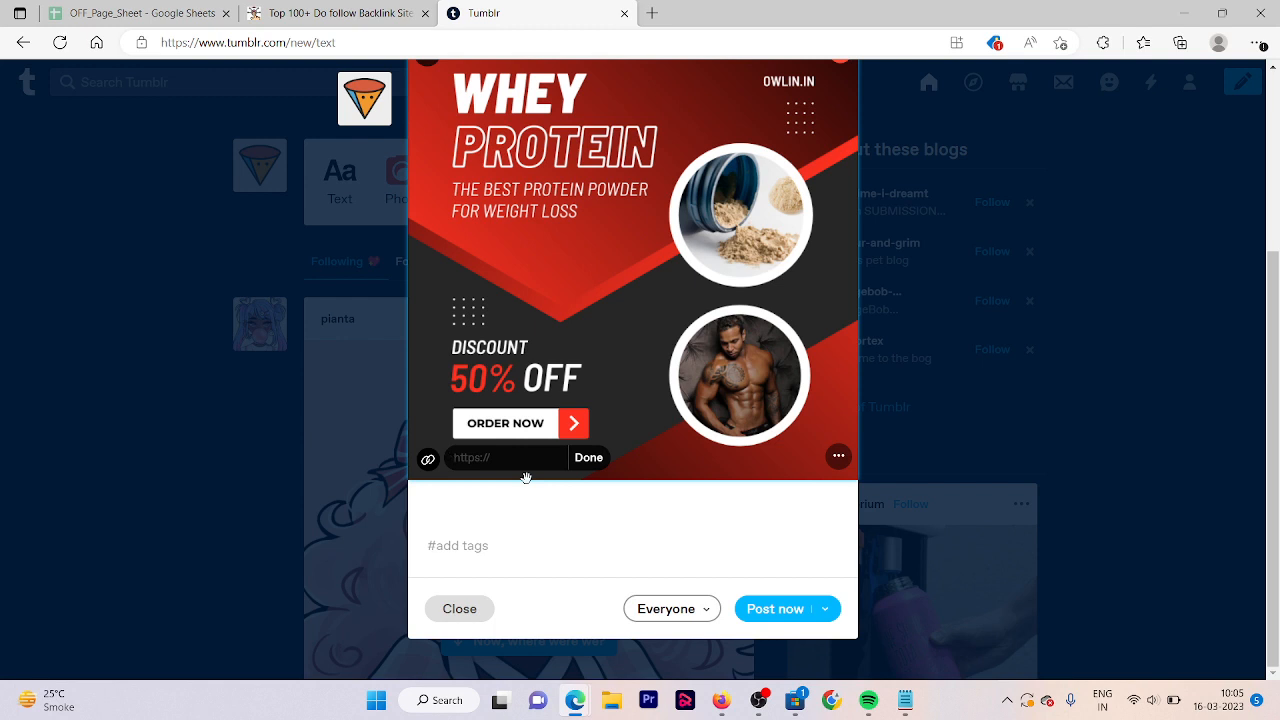
{"action": "type", "text": "httpss"}
{"action": "key", "text": "BackSpace"}
{"action": "type", "text": "://owlin.in"}
{"action": "left_click", "coordinate": [588, 458]}
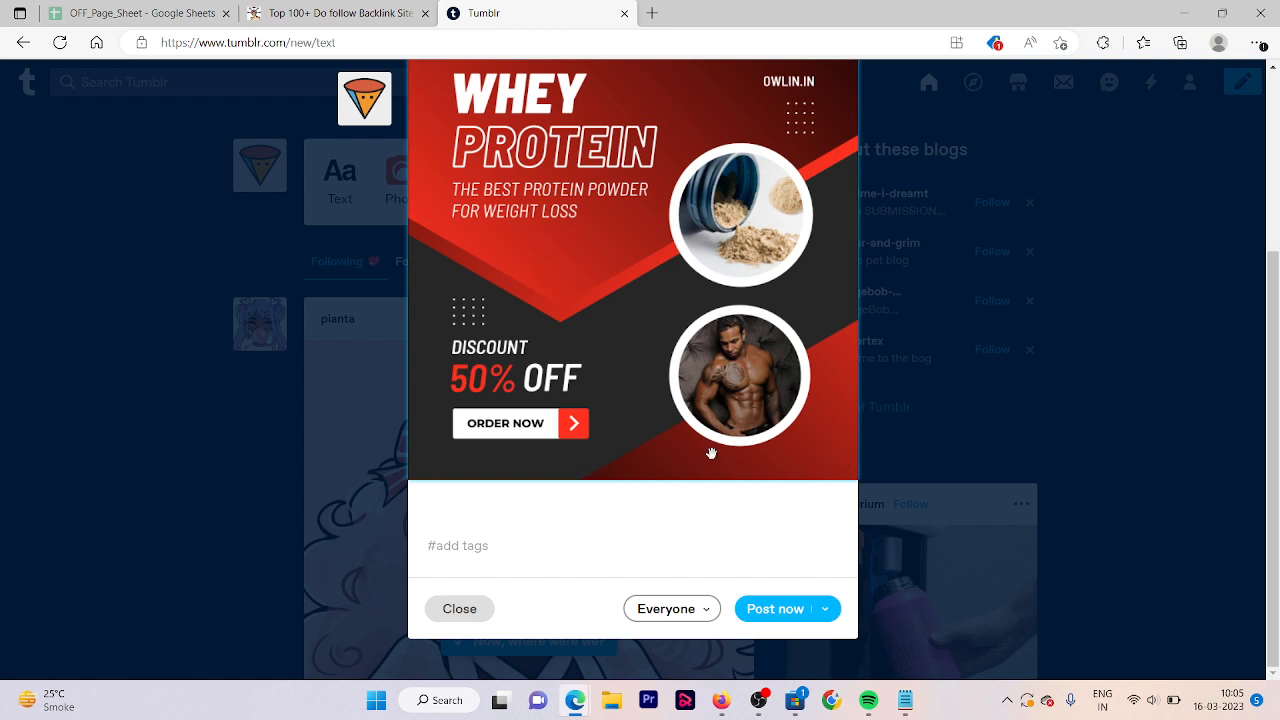
{"action": "left_click", "coordinate": [841, 457]}
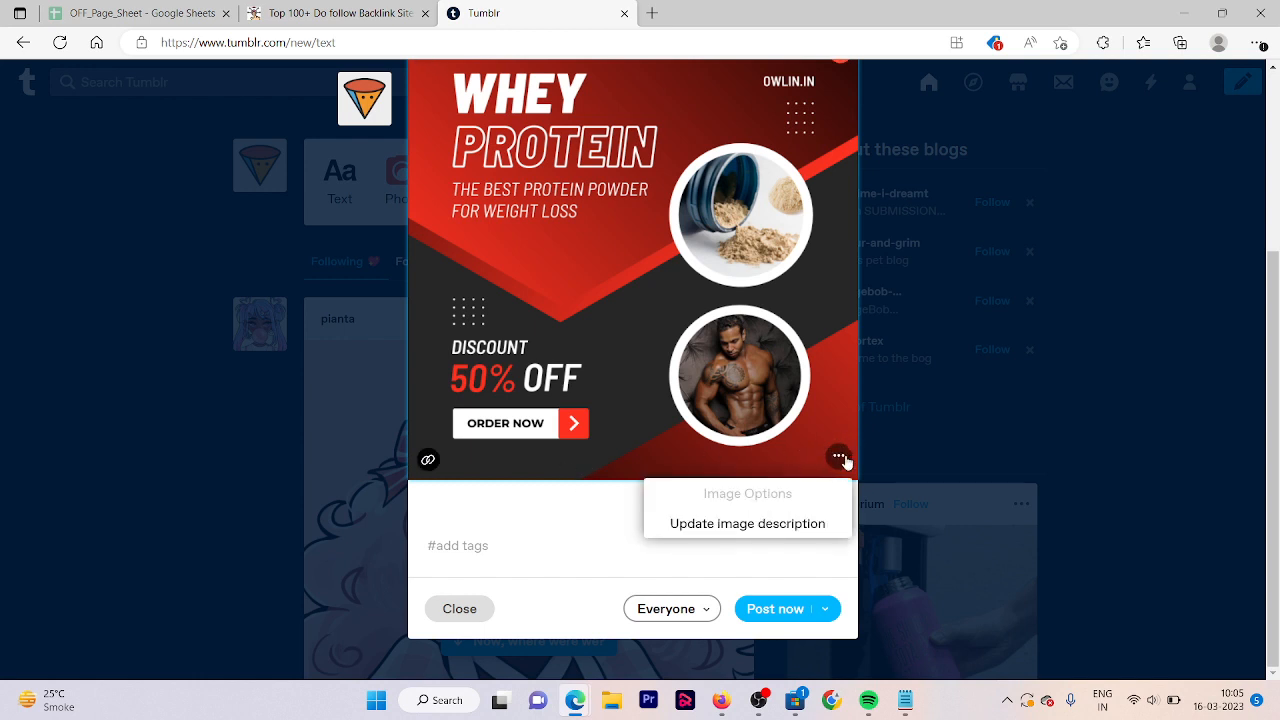
Copy the keyword "nutritional supplements" from Notepad and add it as the post's first tag
{"action": "left_click", "coordinate": [481, 545]}
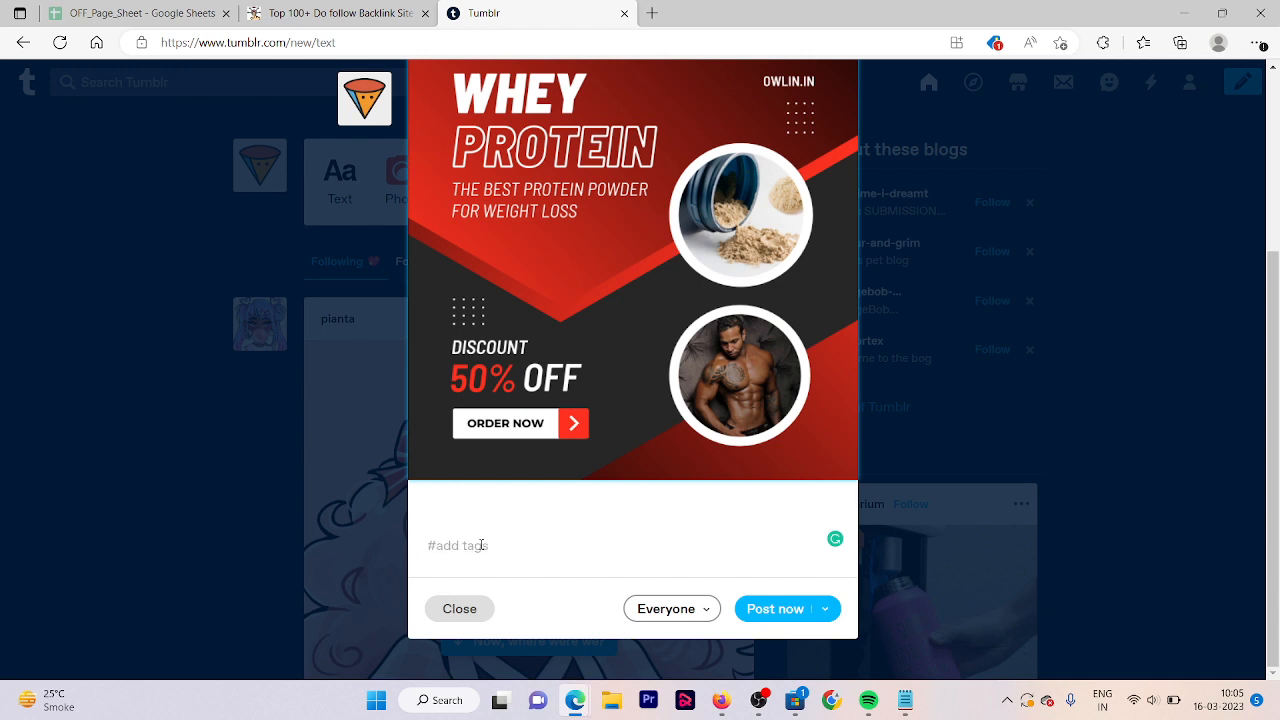
{"action": "key", "text": "alt+Tab"}
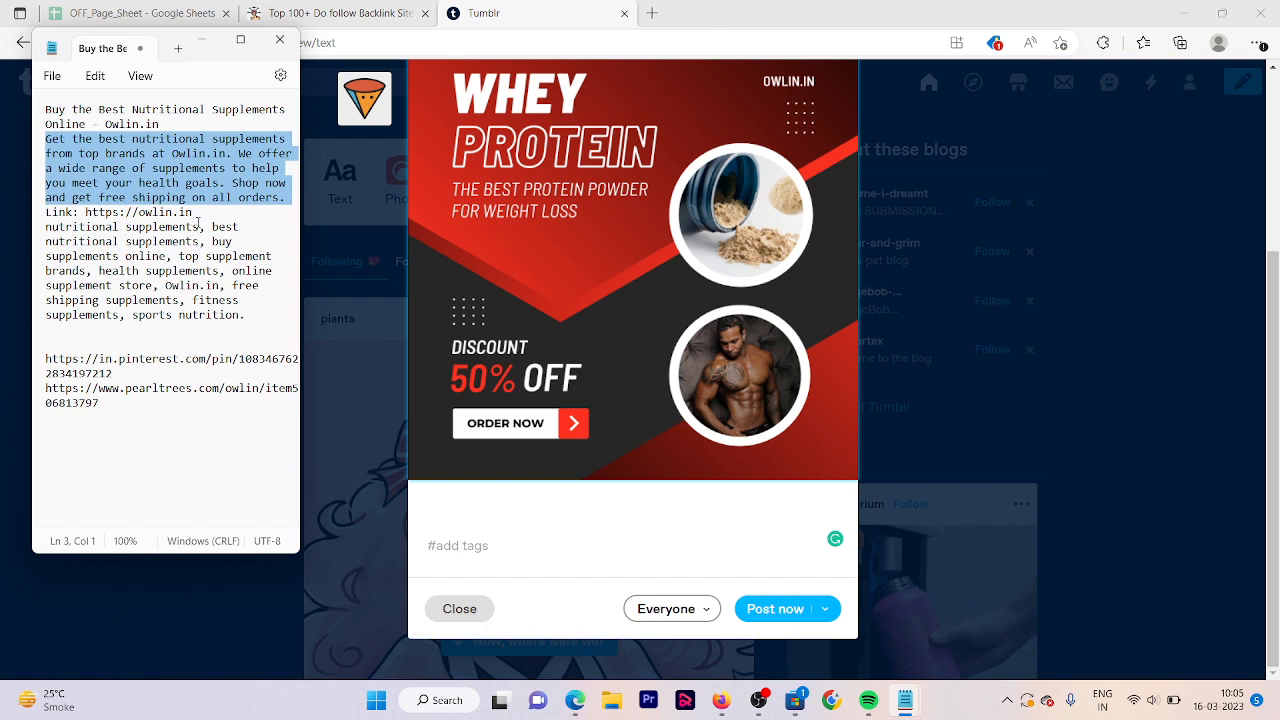
{"action": "left_click_drag", "start_coordinate": [199, 226], "coordinate": [31, 230]}
{"action": "key", "text": "ctrl+c"}
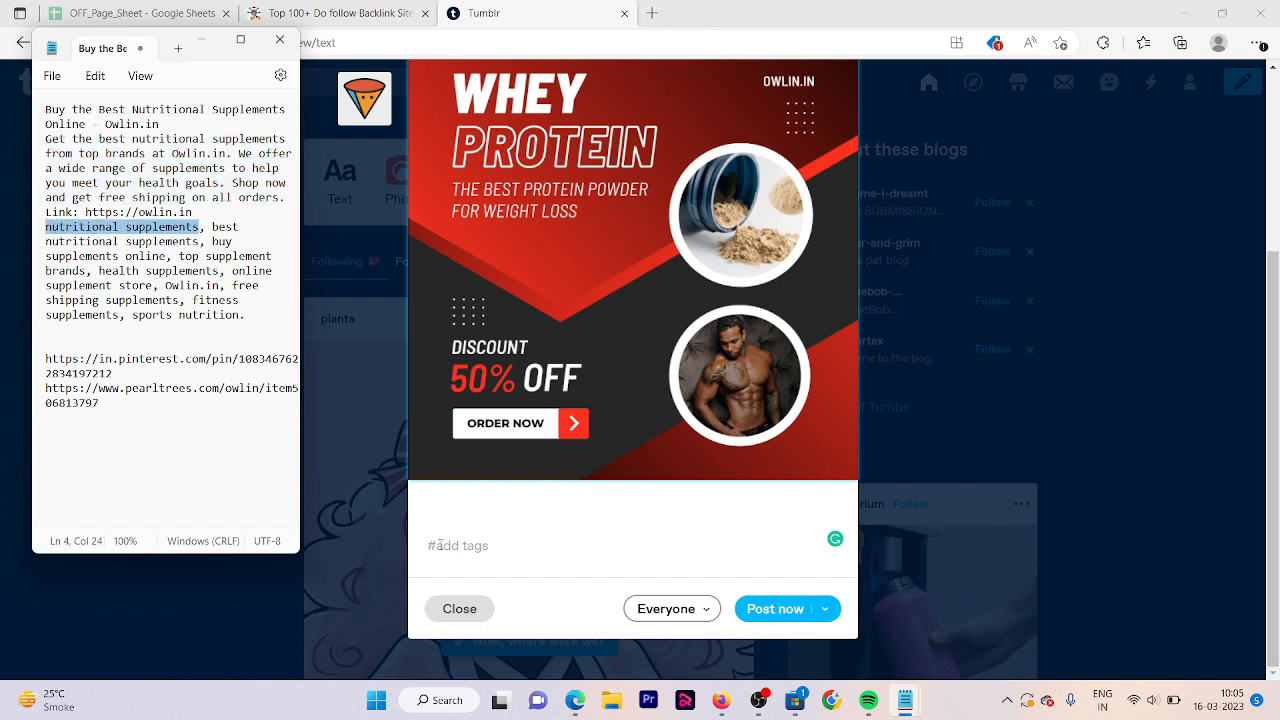
{"action": "left_click", "coordinate": [437, 545]}
{"action": "key", "text": "ctrl+v"}
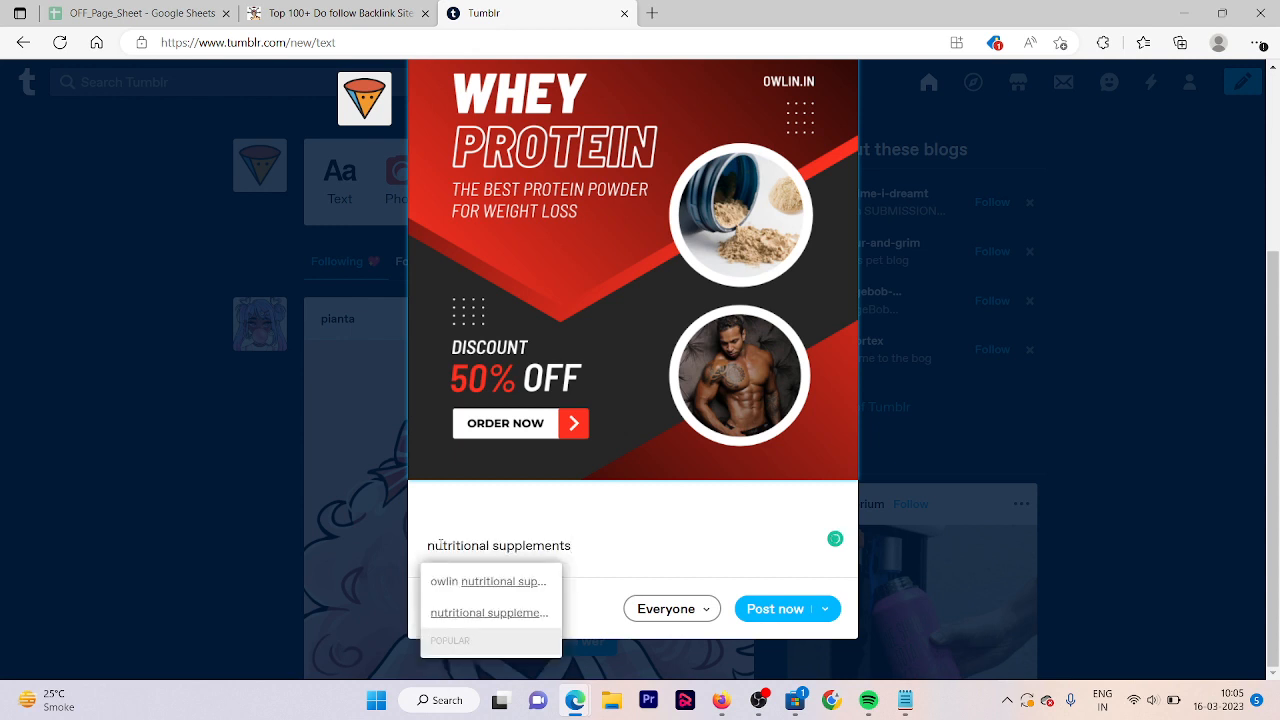
{"action": "key", "text": "Return"}
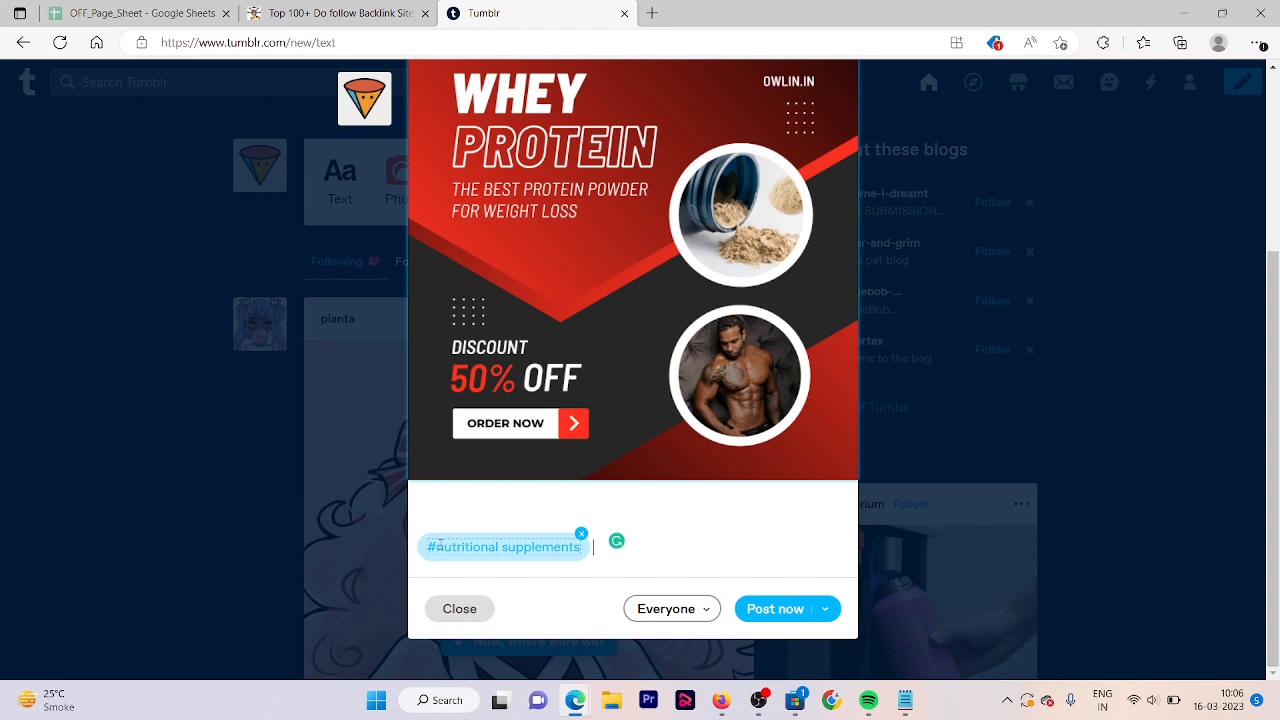
Copy the keyword "best nutritional supplements" from Notepad and add it as the second tag
{"action": "key", "text": "alt+Tab"}
{"action": "left_click_drag", "start_coordinate": [212, 227], "coordinate": [201, 242]}
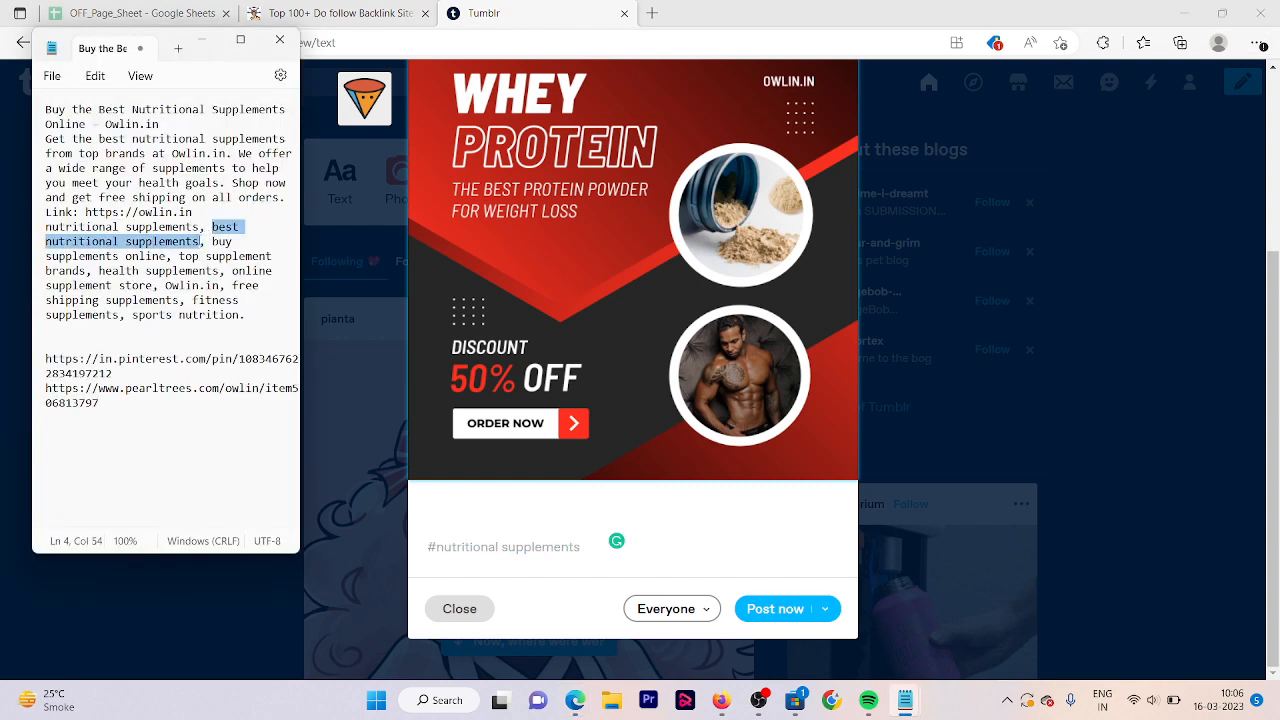
{"action": "key", "text": "ctrl+c"}
{"action": "left_click", "coordinate": [603, 555]}
{"action": "key", "text": "ctrl+v"}
{"action": "key", "text": "Return"}
Copy the remaining Notepad keywords, from "buy supplements online" through "sports nutrition", and add them as post tags
{"action": "key", "text": "alt+Tab"}
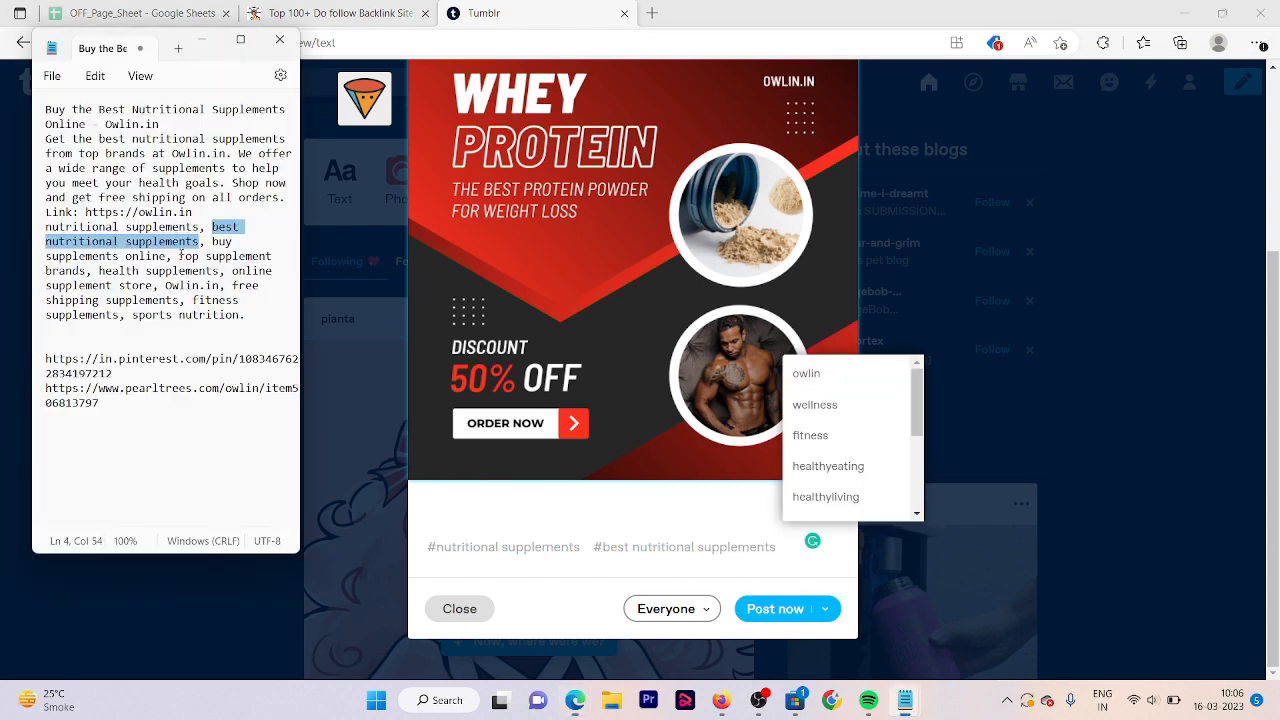
{"action": "left_click_drag", "start_coordinate": [242, 314], "coordinate": [211, 242]}
{"action": "key", "text": "ctrl+c"}
{"action": "key", "text": "alt+Tab"}
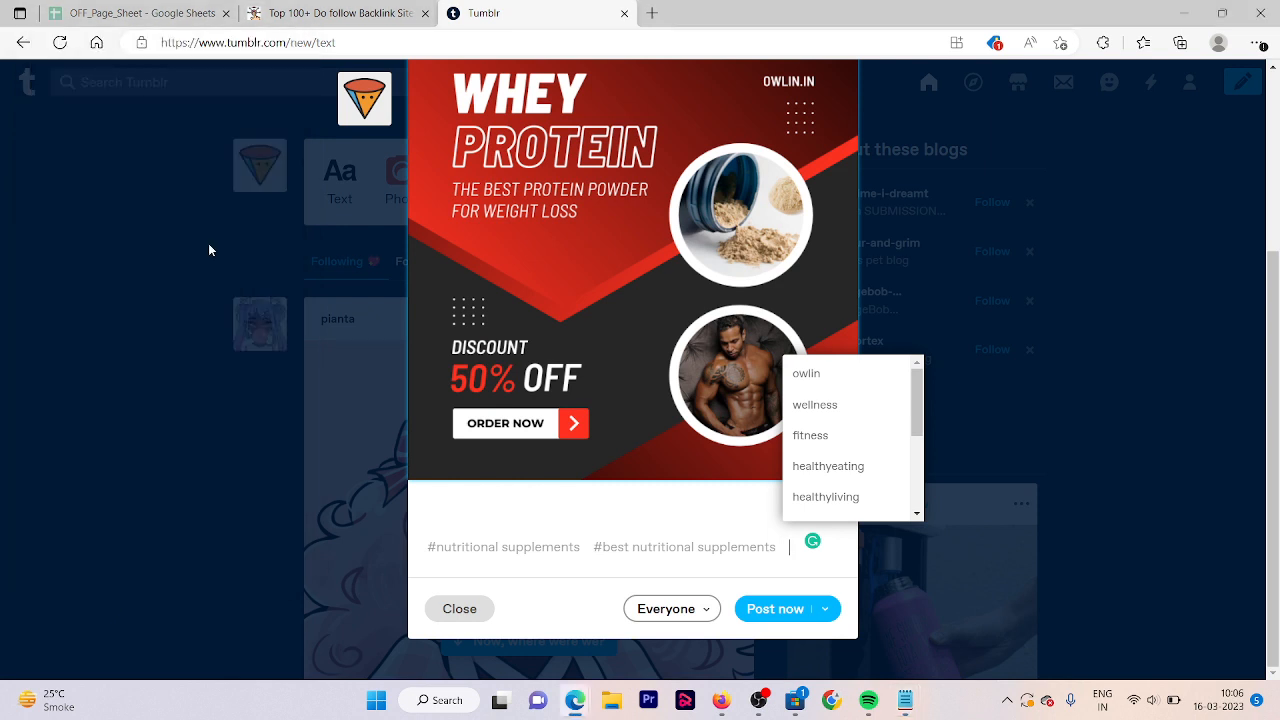
{"action": "key", "text": "ctrl+v"}
{"action": "key", "text": "Return"}
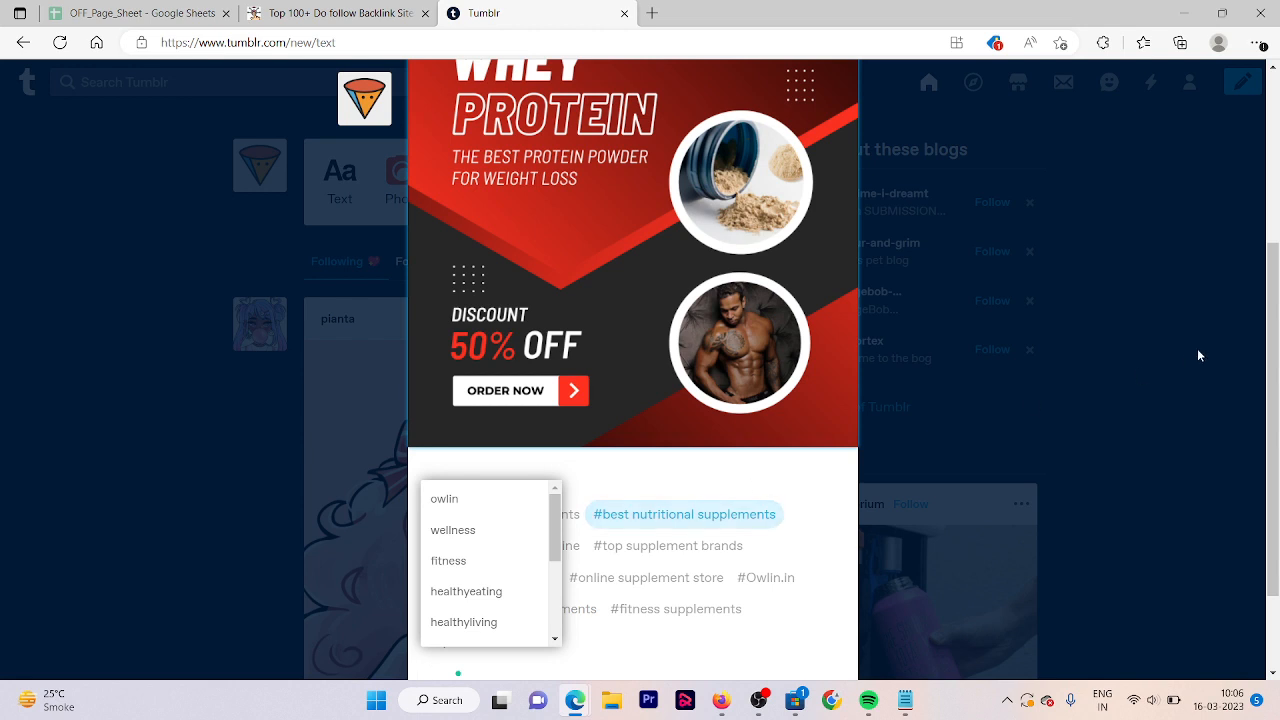
Check the community label options, keep Everyone, publish the post, and reload the Tumblr dashboard
{"action": "left_click_drag", "start_coordinate": [1274, 404], "coordinate": [1278, 538]}
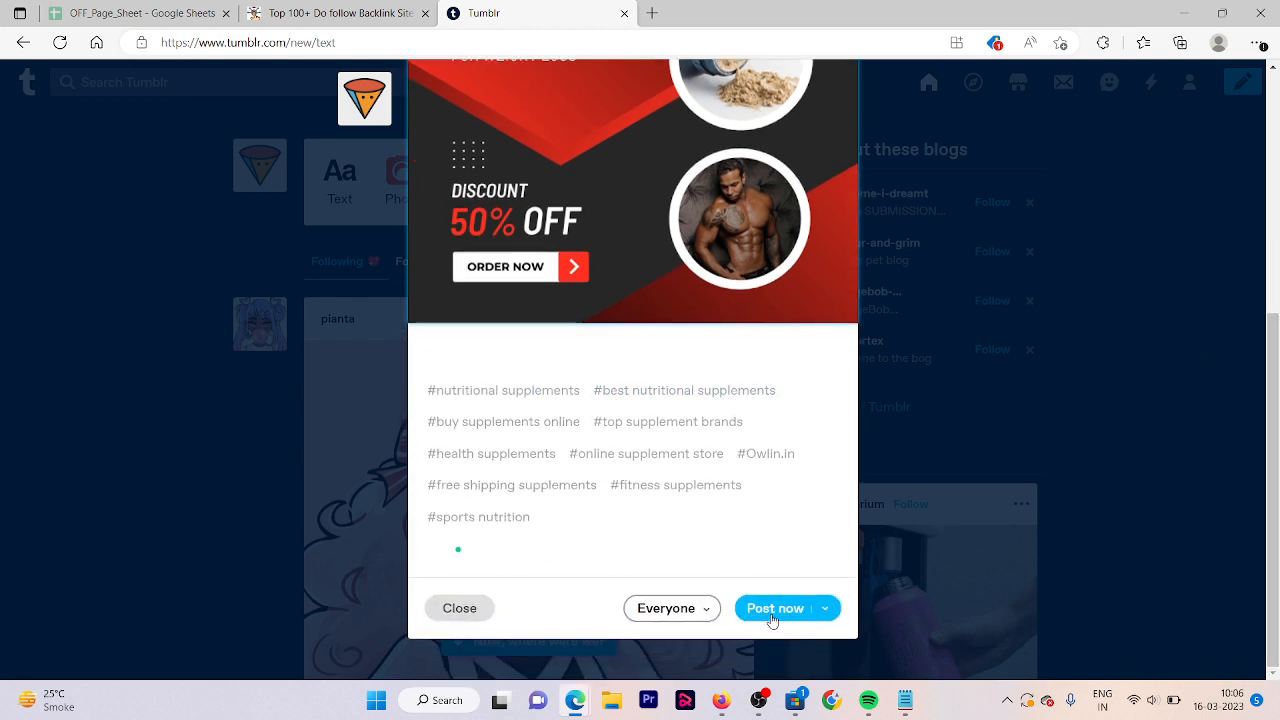
{"action": "left_click", "coordinate": [704, 609]}
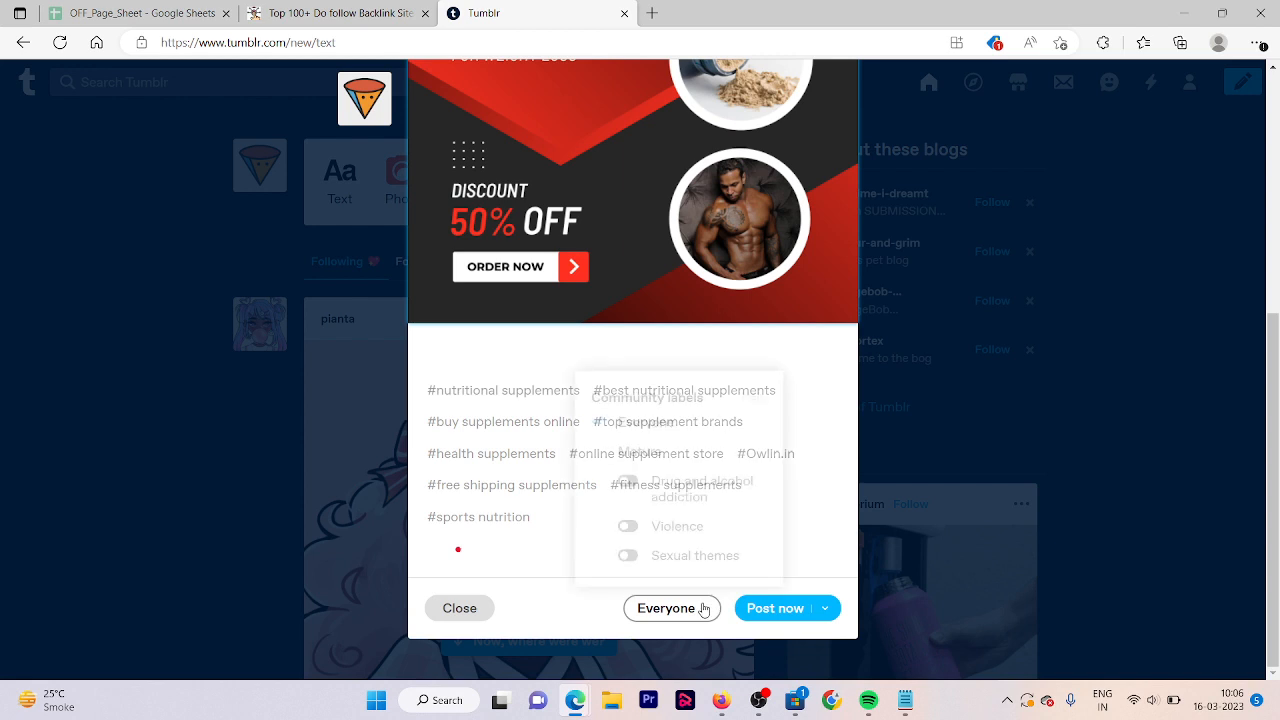
{"action": "left_click", "coordinate": [584, 596]}
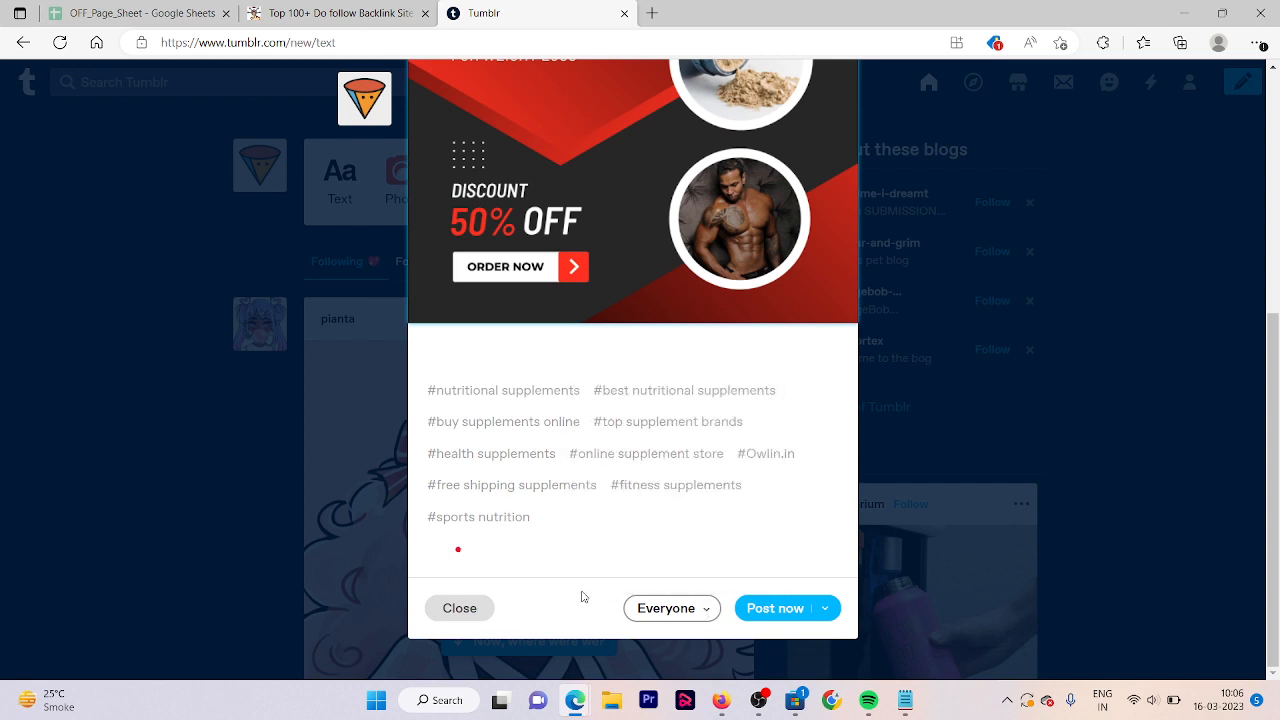
{"action": "left_click", "coordinate": [672, 605]}
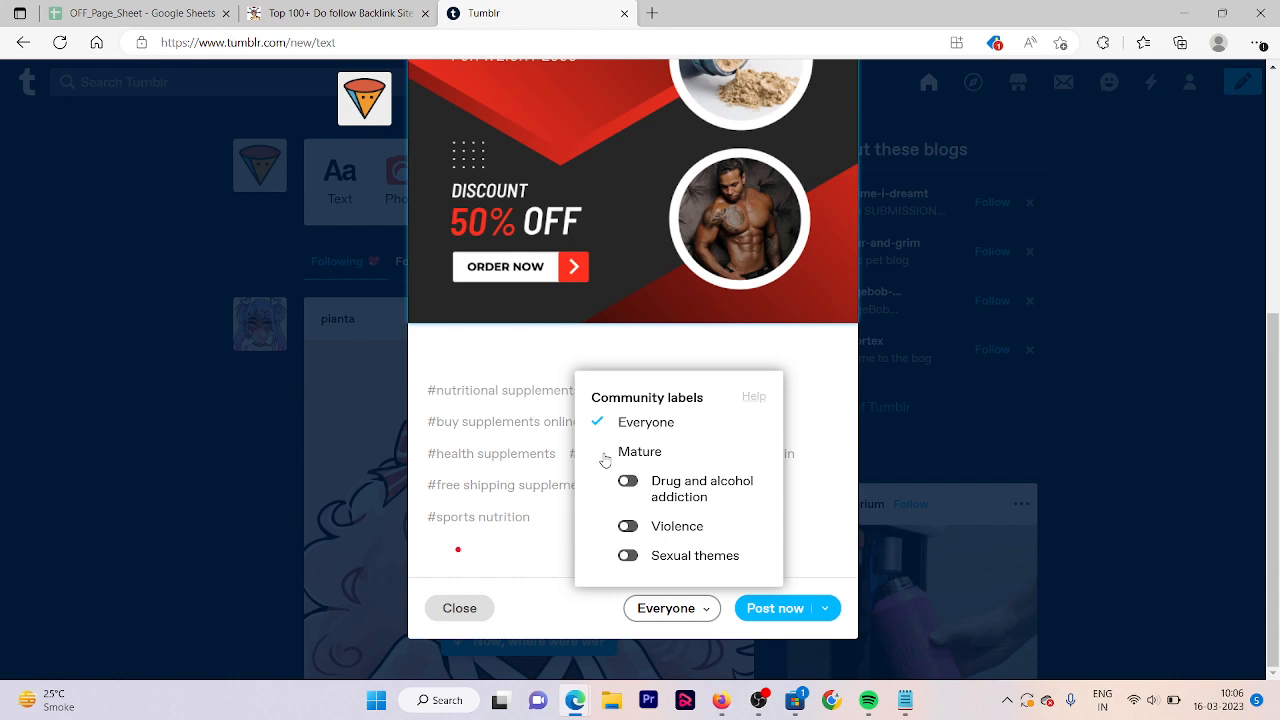
{"action": "left_click", "coordinate": [753, 620]}
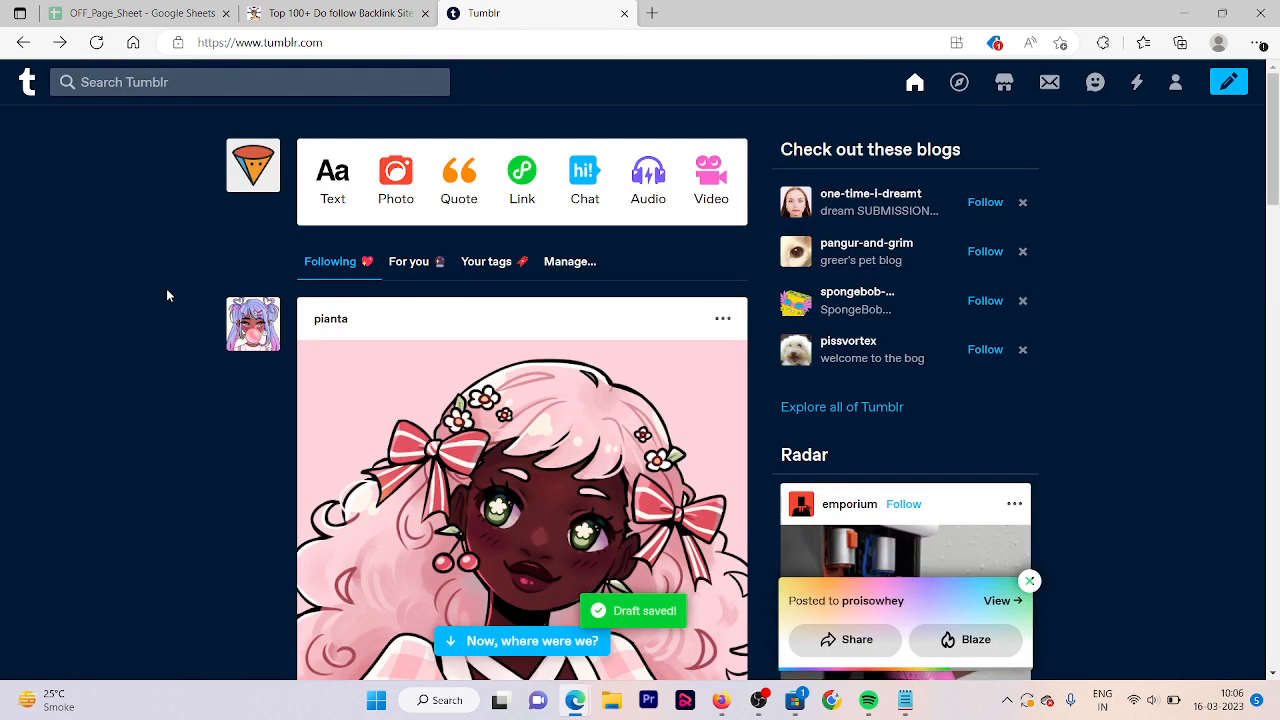
{"action": "left_click", "coordinate": [96, 42]}
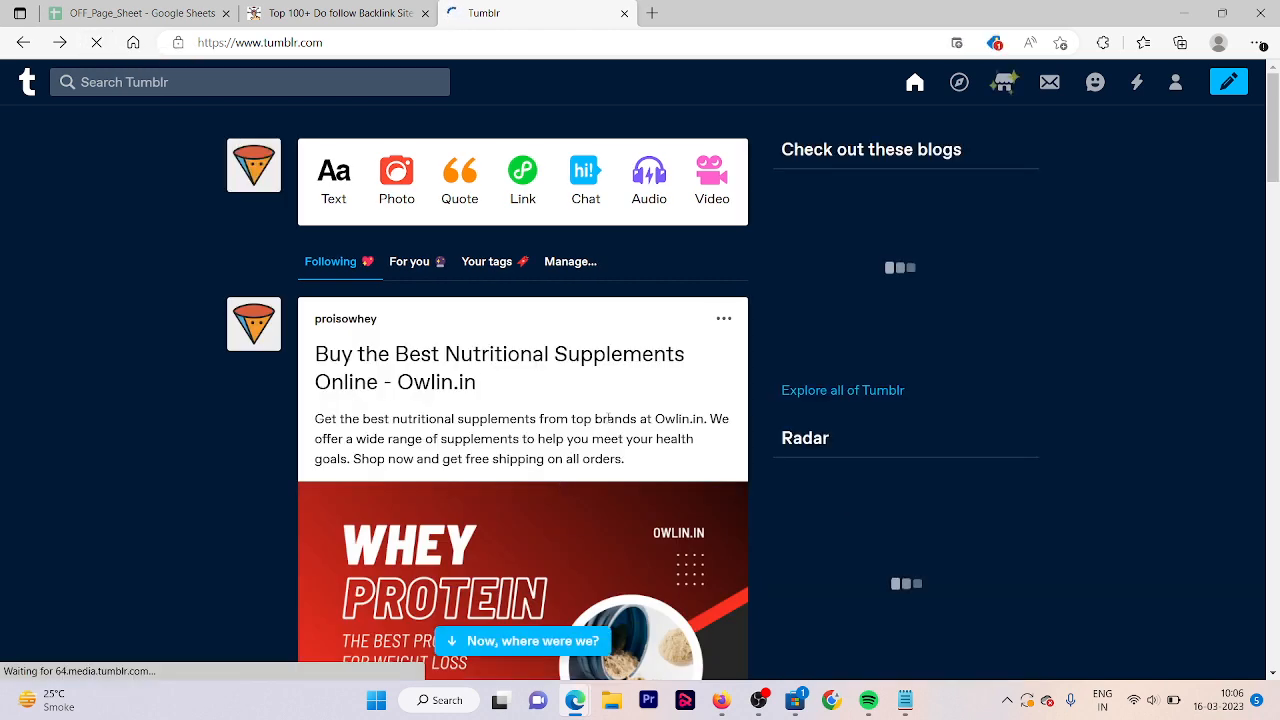
Copy the published Tumblr post's link, record it on a new line in Notepad, and close the Tumblr page
{"action": "left_click", "coordinate": [724, 318]}
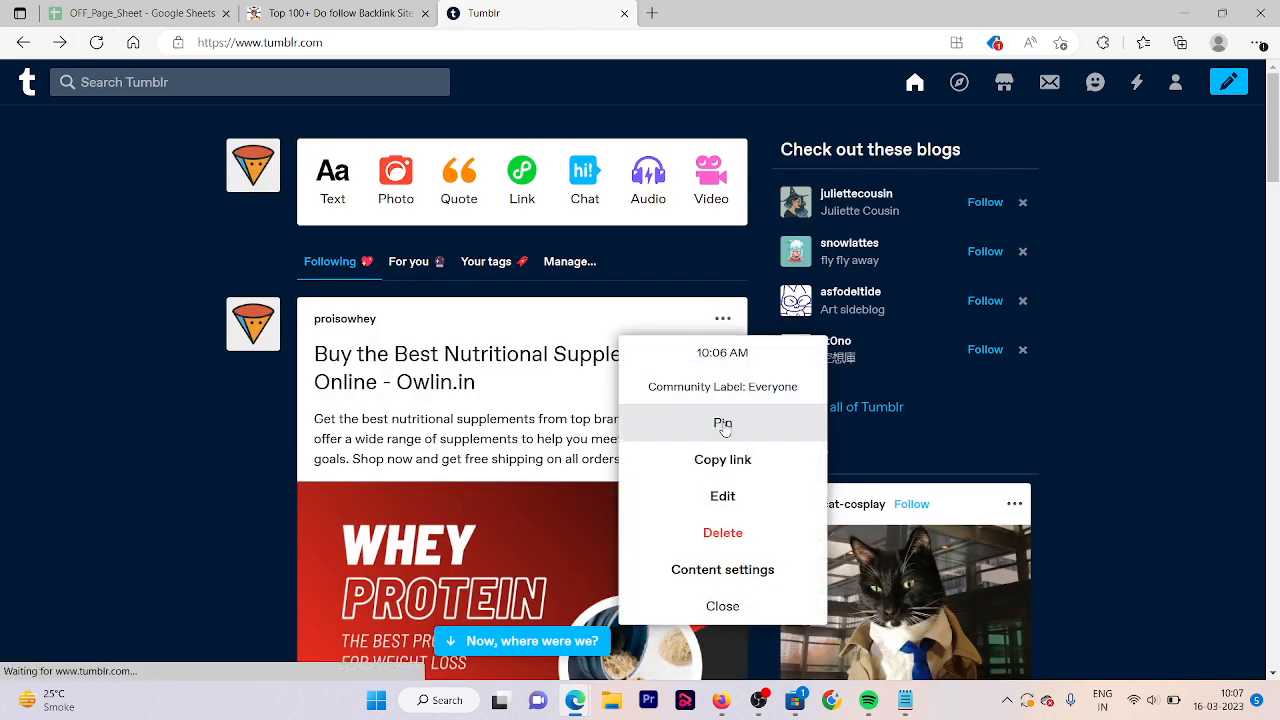
{"action": "left_click", "coordinate": [725, 476]}
{"action": "key", "text": "alt+Tab"}
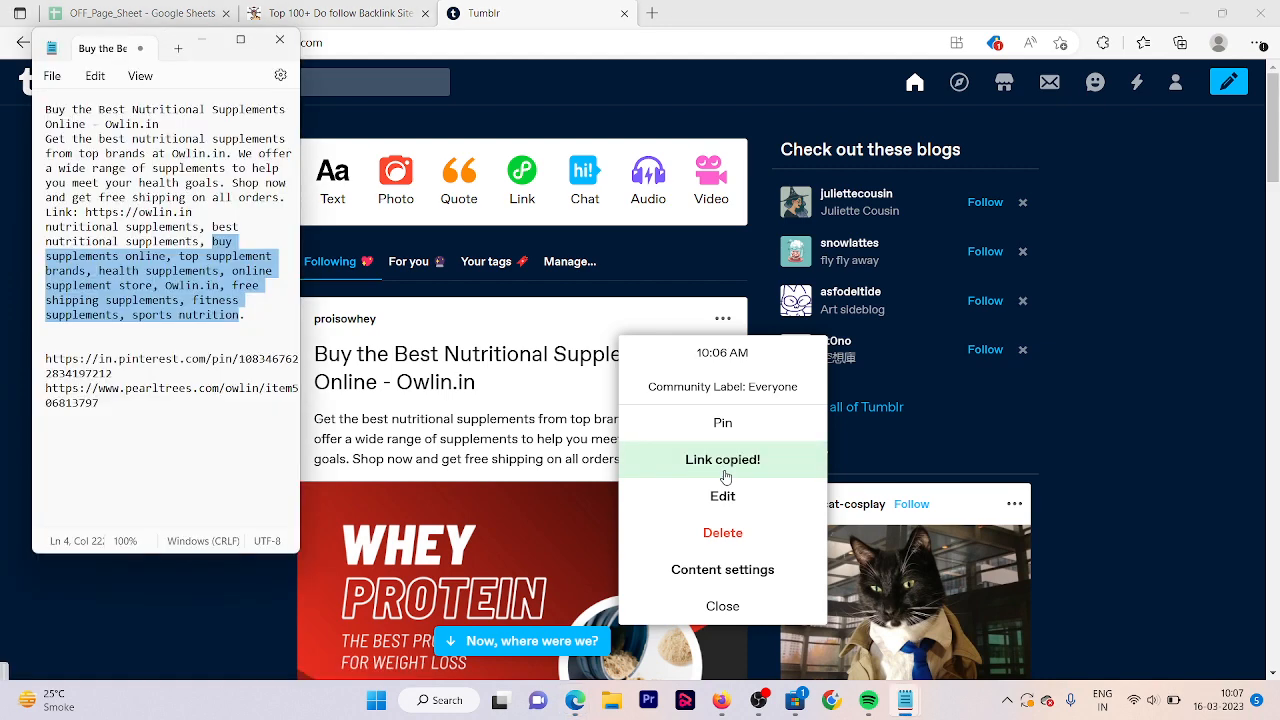
{"action": "left_click", "coordinate": [163, 402]}
{"action": "key", "text": "Return"}
{"action": "key", "text": "ctrl+v"}
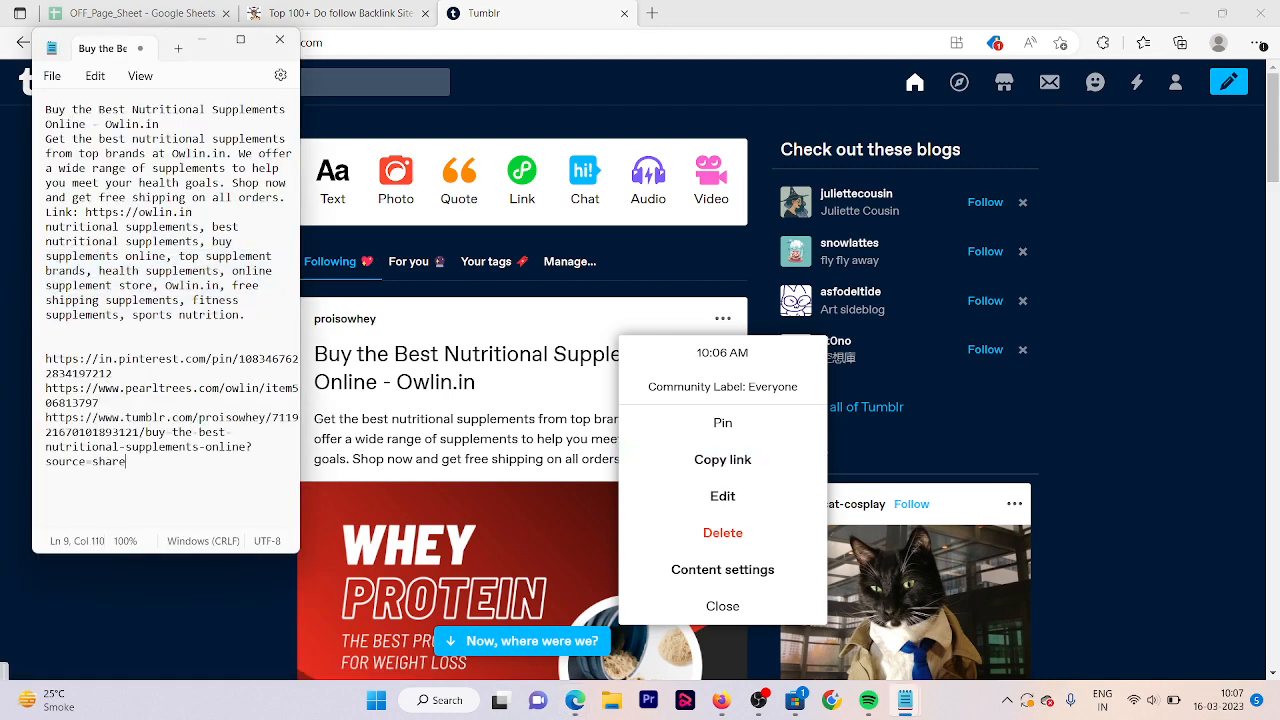
{"action": "key", "text": "alt+Tab"}
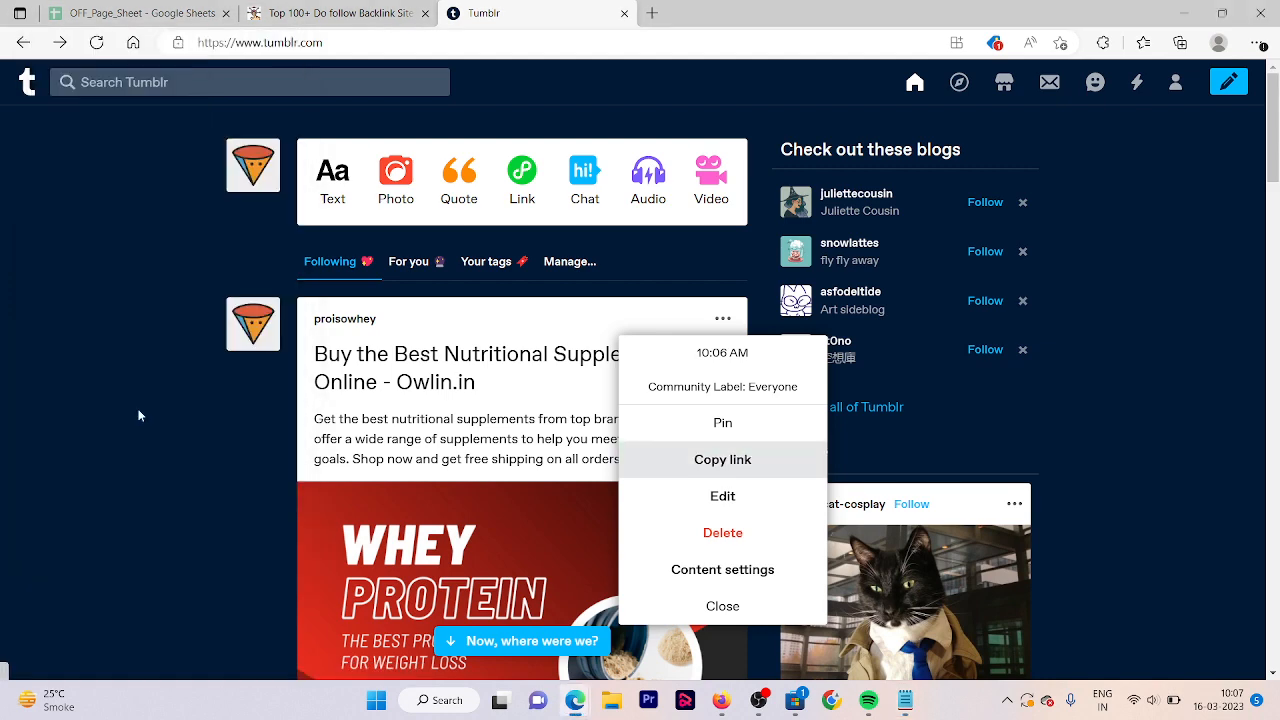
{"action": "left_click", "coordinate": [623, 15]}
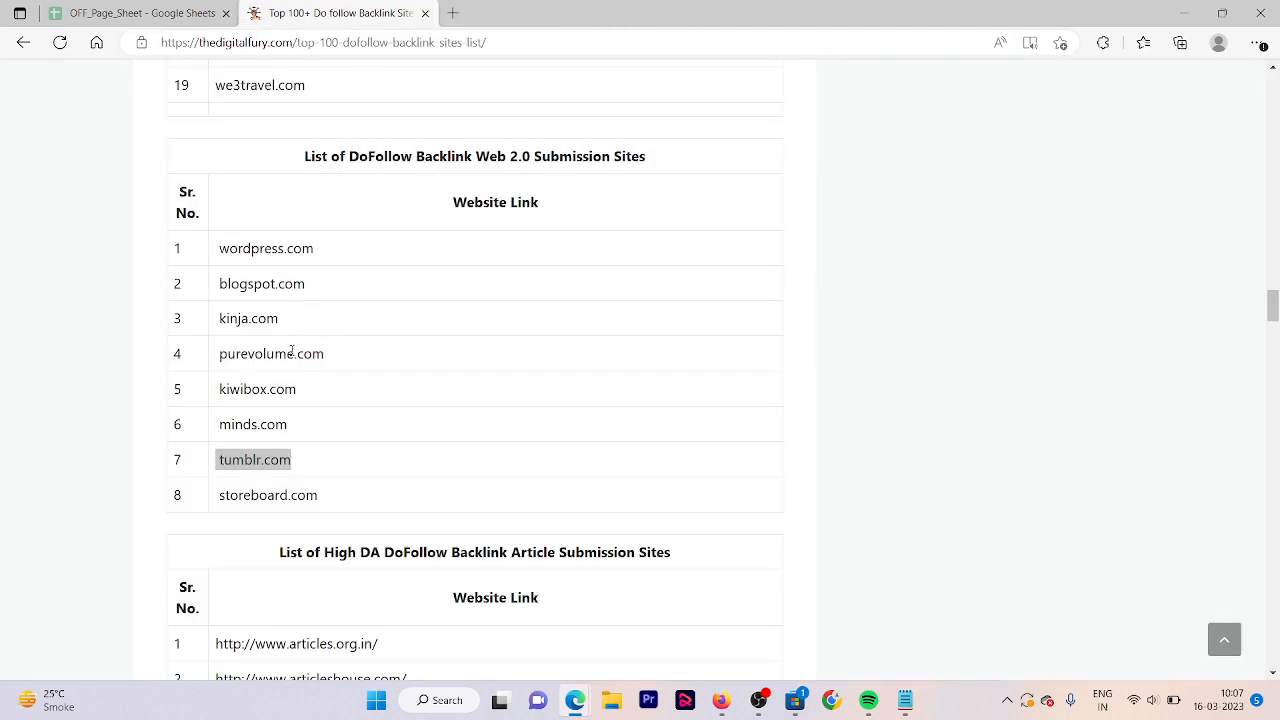
Copy minds.com from the Web 2.0 submission sites list and open it in a new browser tab
{"action": "double_click", "coordinate": [253, 425]}
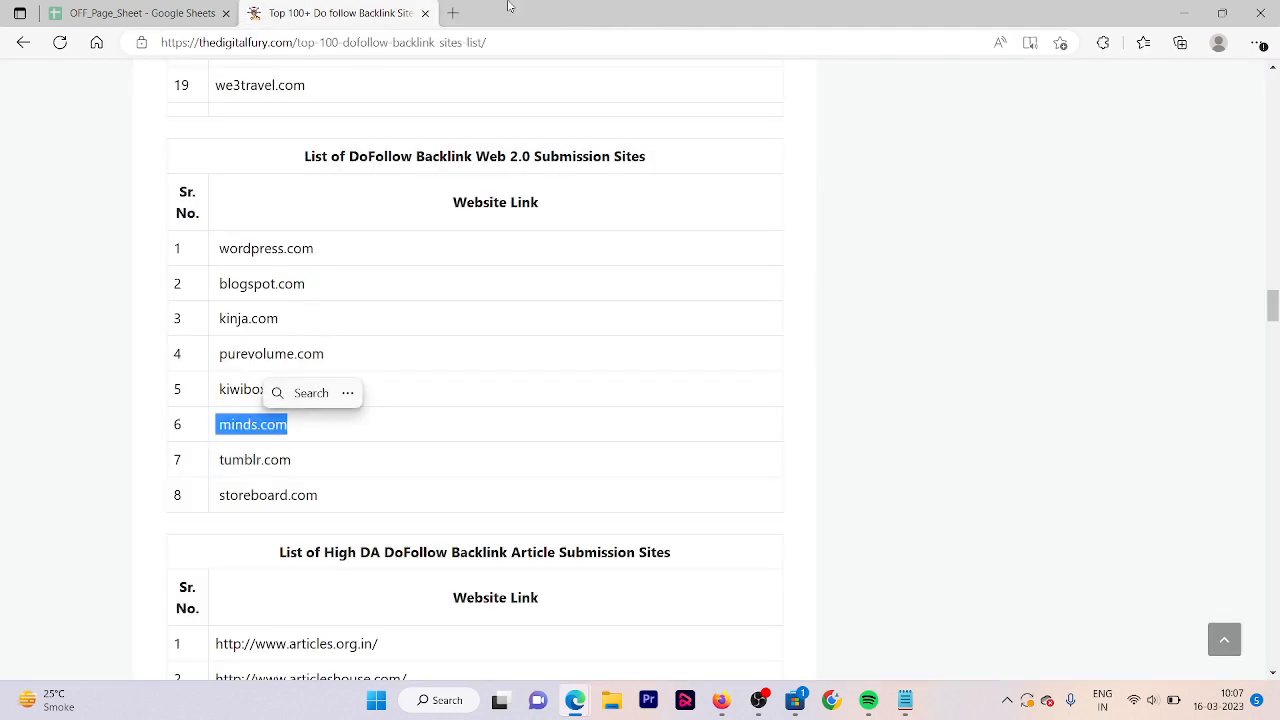
{"action": "key", "text": "ctrl+c"}
{"action": "left_click", "coordinate": [453, 13]}
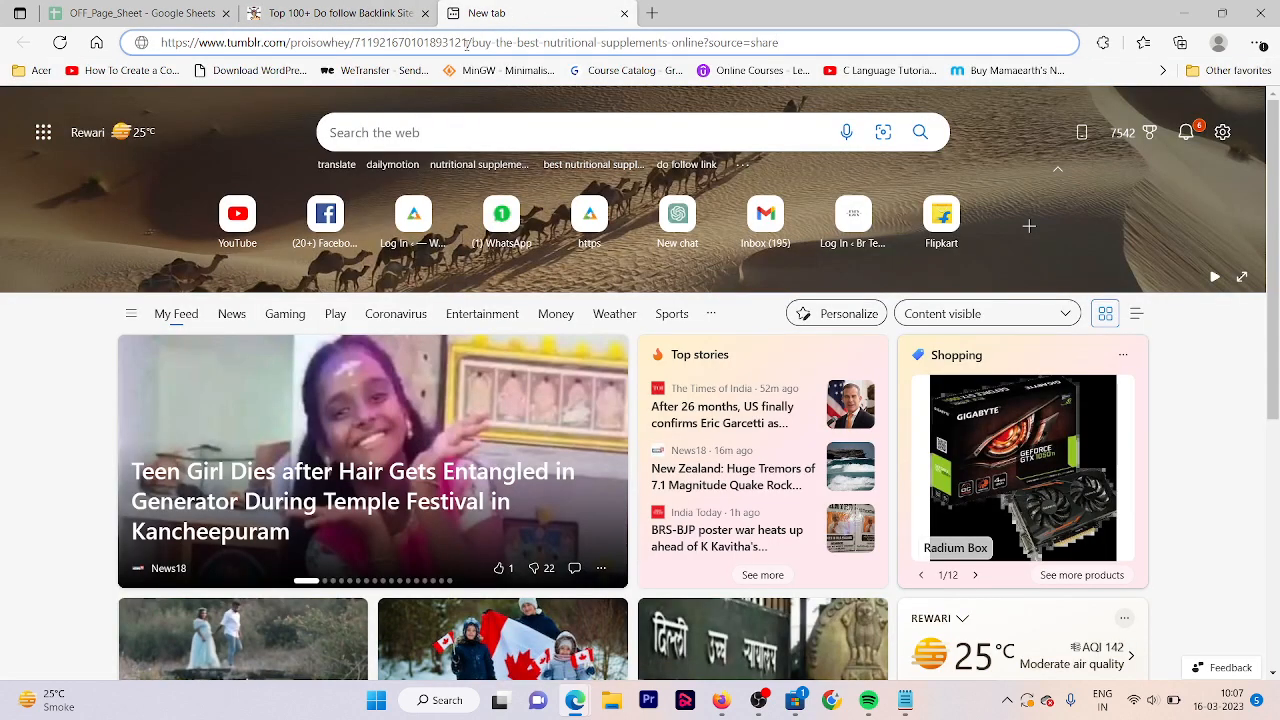
{"action": "left_click", "coordinate": [466, 43]}
{"action": "key", "text": "ctrl+v"}
{"action": "key", "text": "Return"}
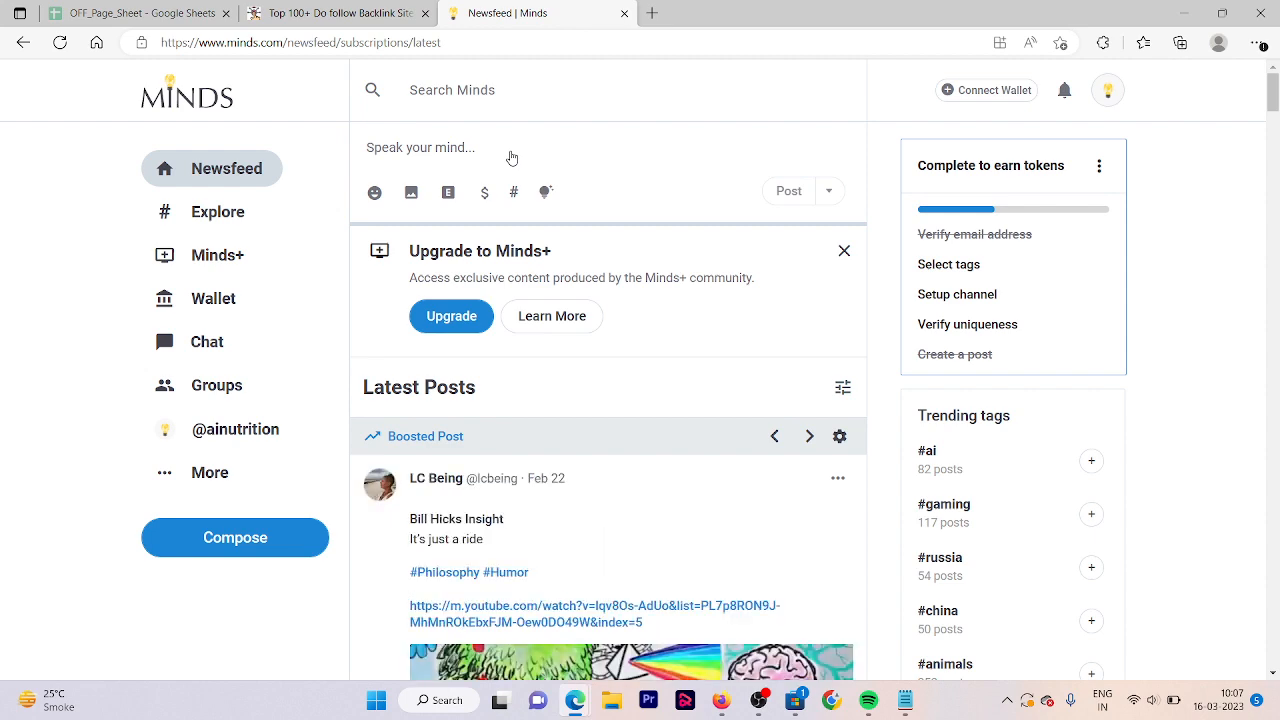
Start a new Minds post with the description copied from Notepad and attach the whey protein image
{"action": "left_click", "coordinate": [510, 157]}
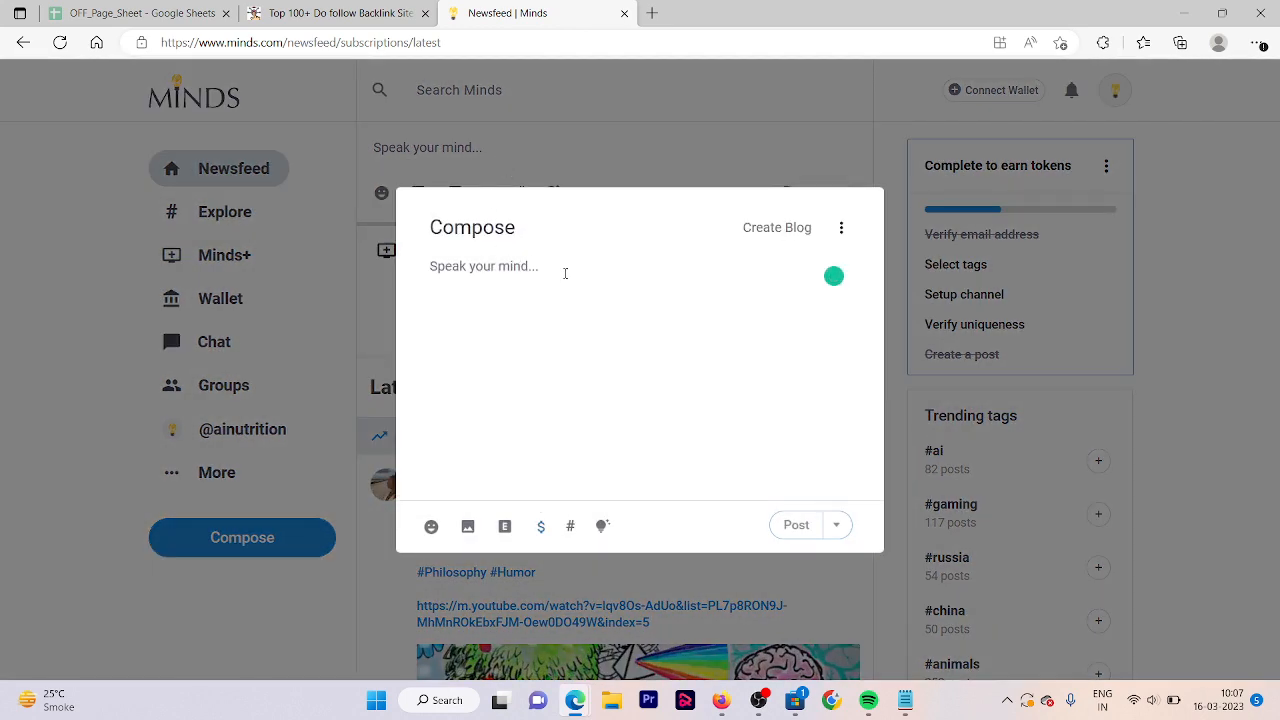
{"action": "key", "text": "alt+Tab"}
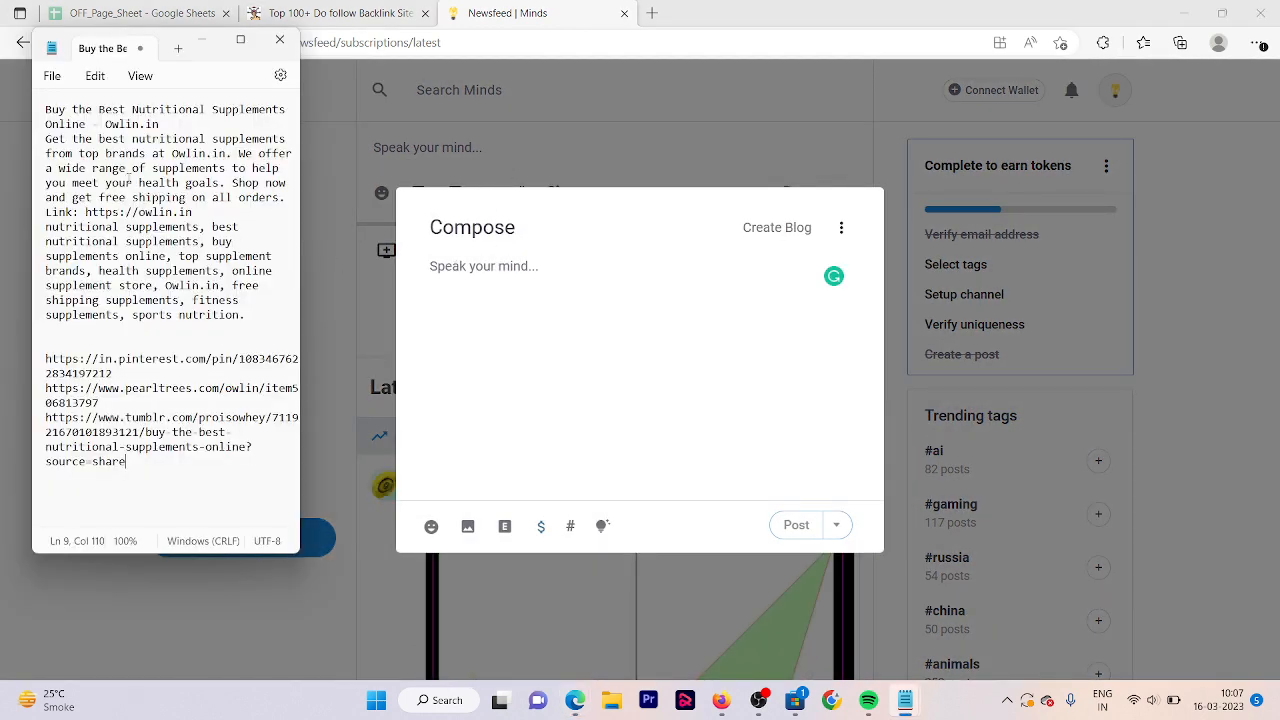
{"action": "triple_click", "coordinate": [128, 178]}
{"action": "left_click", "coordinate": [539, 277]}
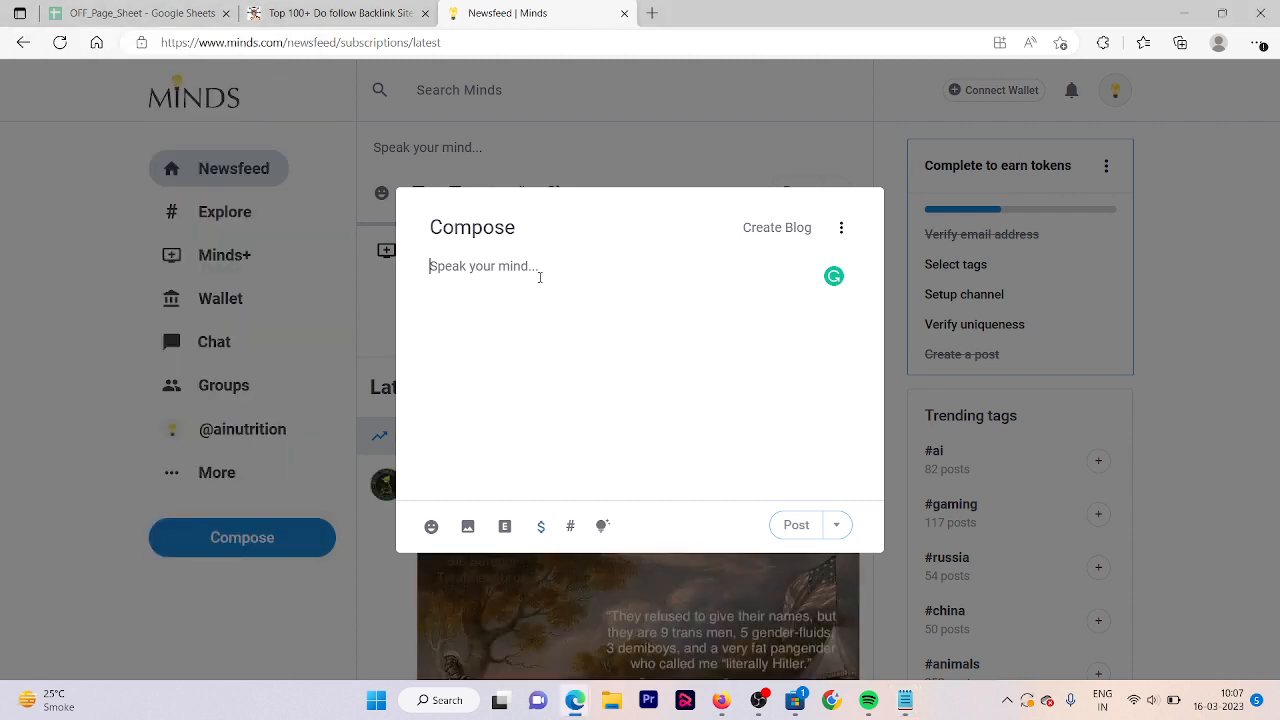
{"action": "key", "text": "ctrl+v"}
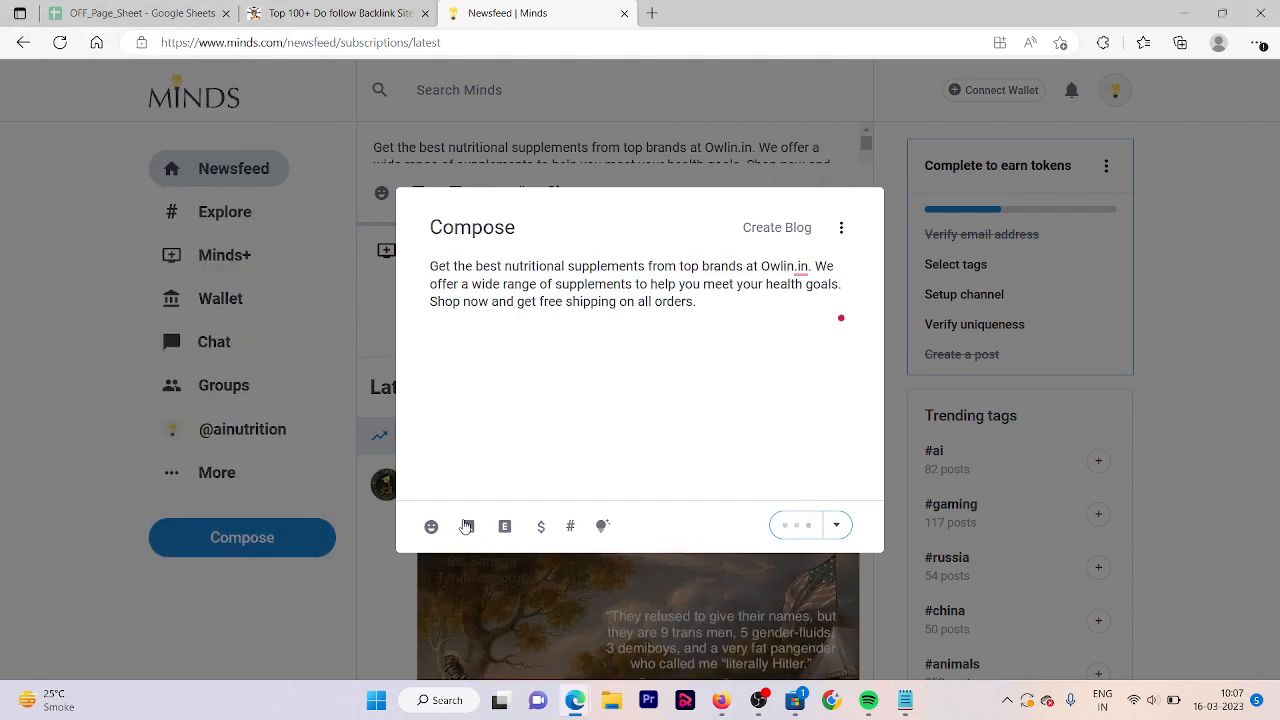
{"action": "left_click", "coordinate": [466, 527]}
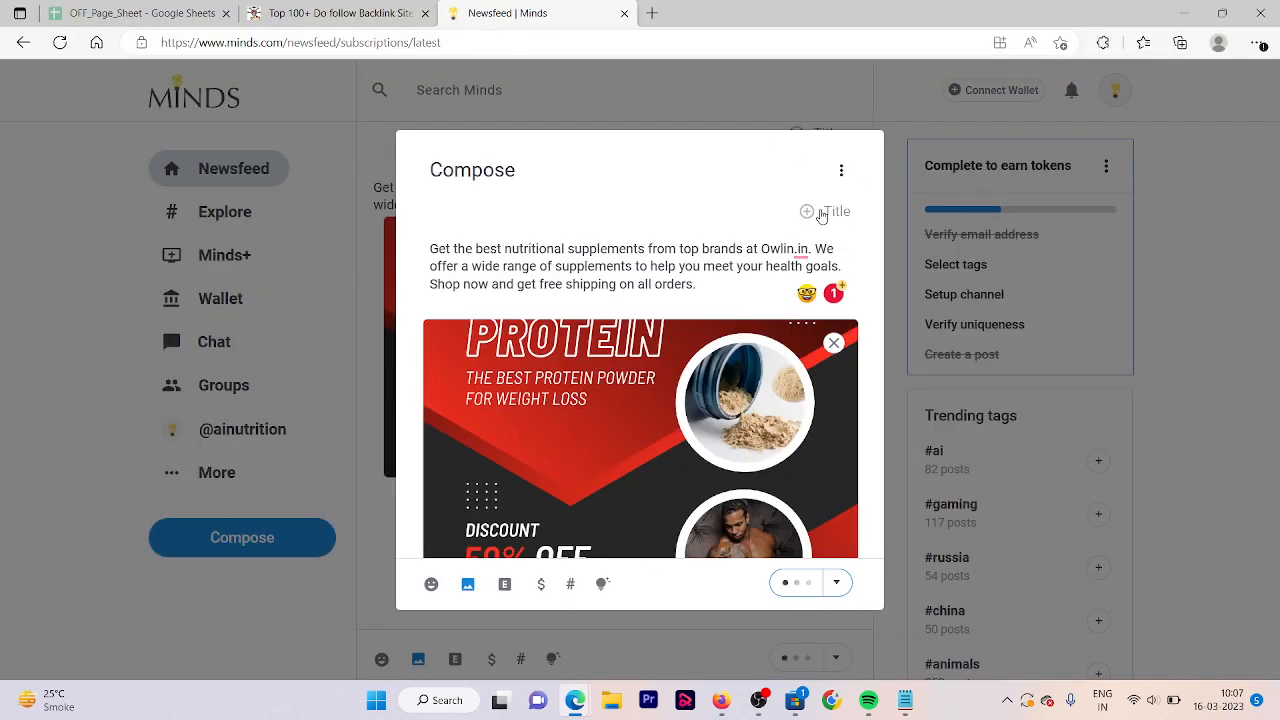
Add the title "Buy the Best Nutritional Supplements Online - Owlin.in" from Notepad to the Minds post
{"action": "left_click", "coordinate": [821, 212]}
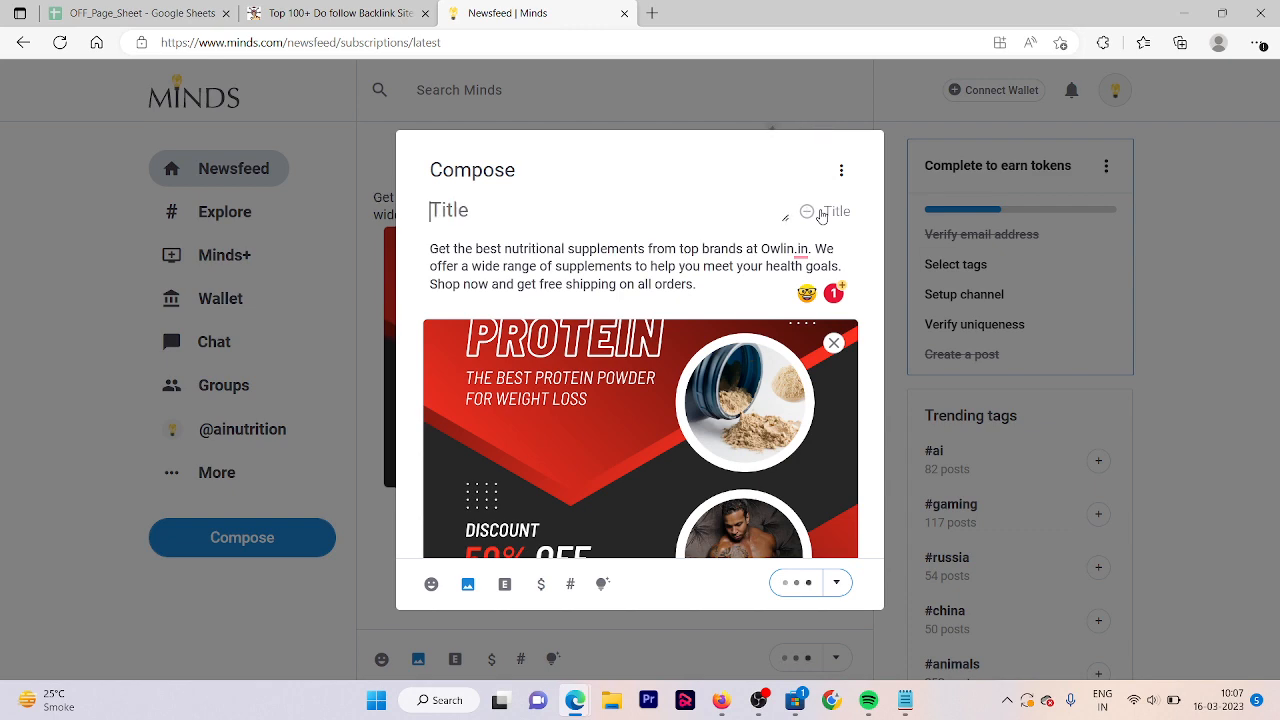
{"action": "key", "text": "alt+Tab"}
{"action": "triple_click", "coordinate": [166, 109]}
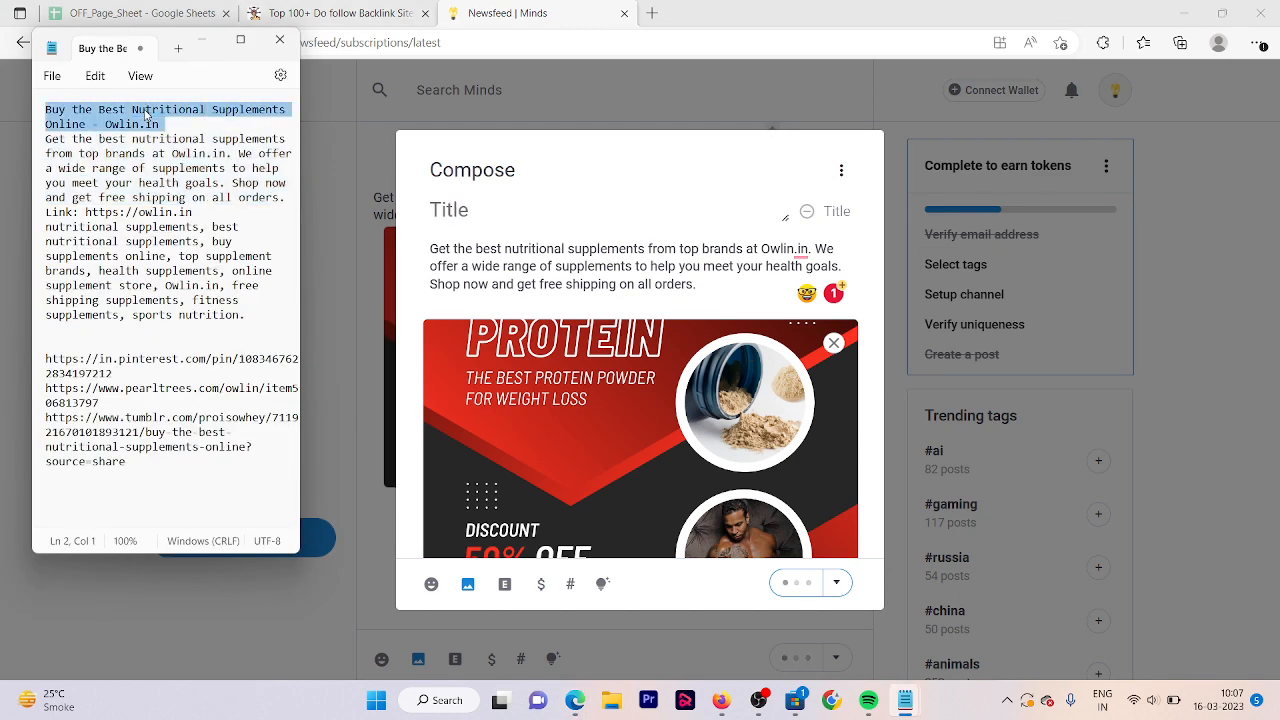
{"action": "key", "text": "ctrl+c"}
{"action": "left_click", "coordinate": [449, 199]}
{"action": "key", "text": "ctrl+v"}
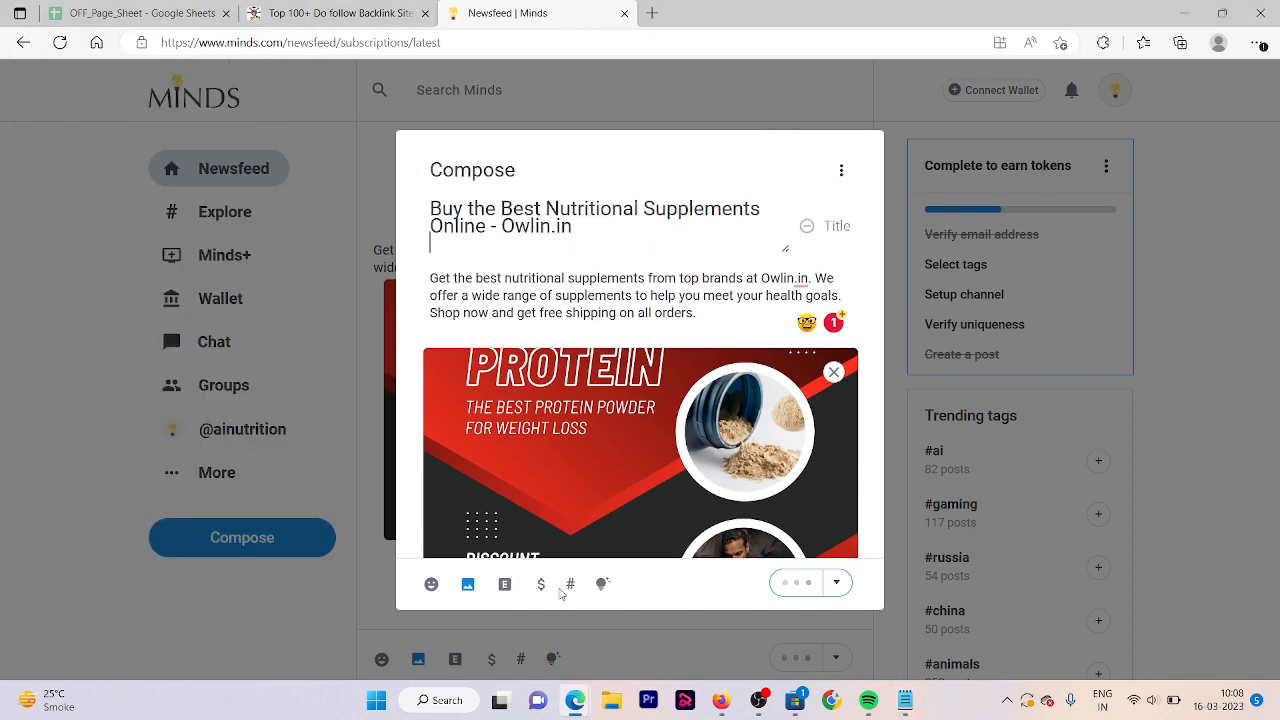
Tag the post with #bestnutritionalsupplement, #nutritionalsupplement, #owlin, #owlinnutrition and #bestnutritionalsupplementsinindia, and save the tags
{"action": "left_click", "coordinate": [571, 585]}
{"action": "left_click", "coordinate": [484, 370]}
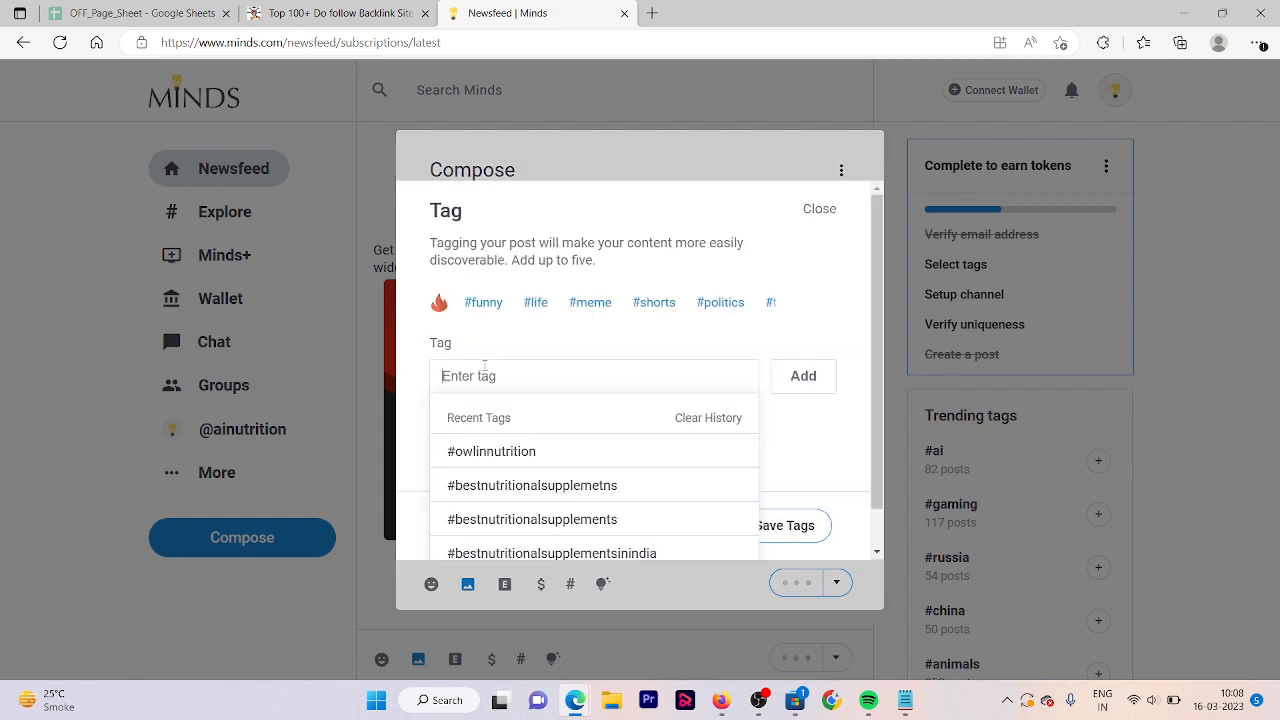
{"action": "type", "text": "best n"}
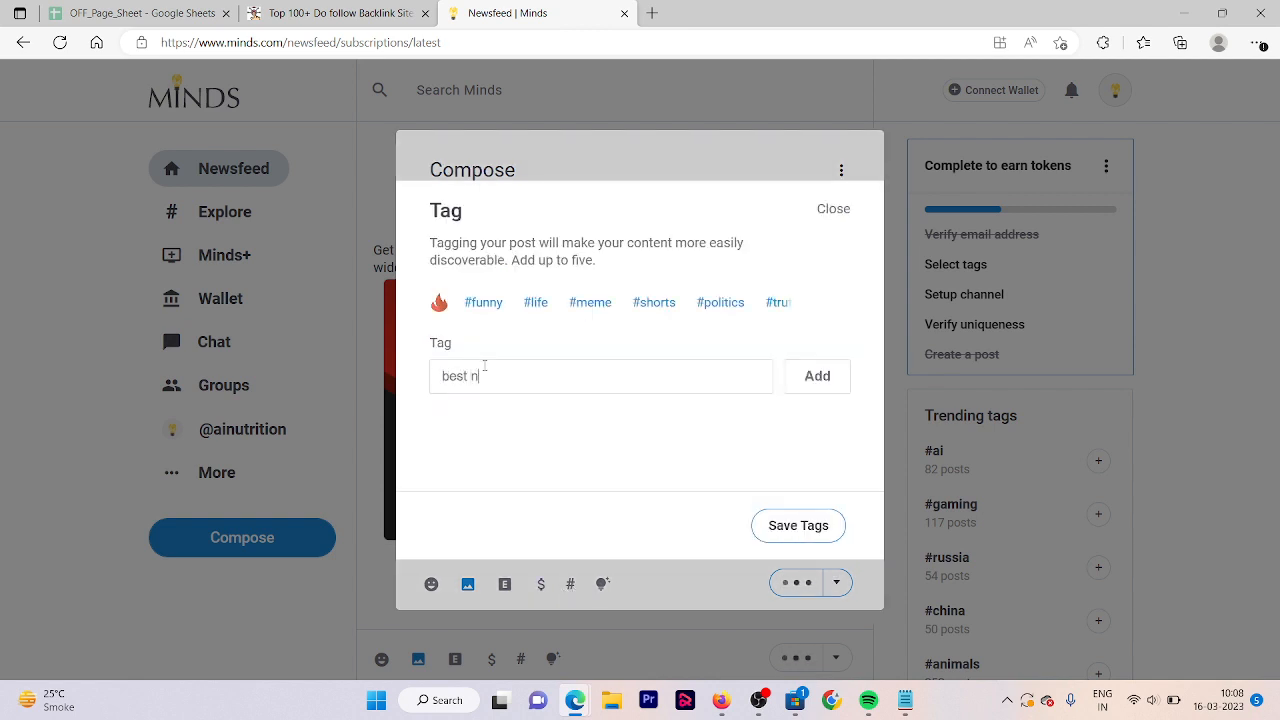
{"action": "type", "text": "utritional supplement"}
{"action": "key", "text": "Return"}
{"action": "type", "text": "nutritional supplement"}
{"action": "key", "text": "Return"}
{"action": "type", "text": "owlin"}
{"action": "key", "text": "Return"}
{"action": "type", "text": "owlin nutrition"}
{"action": "key", "text": "Return"}
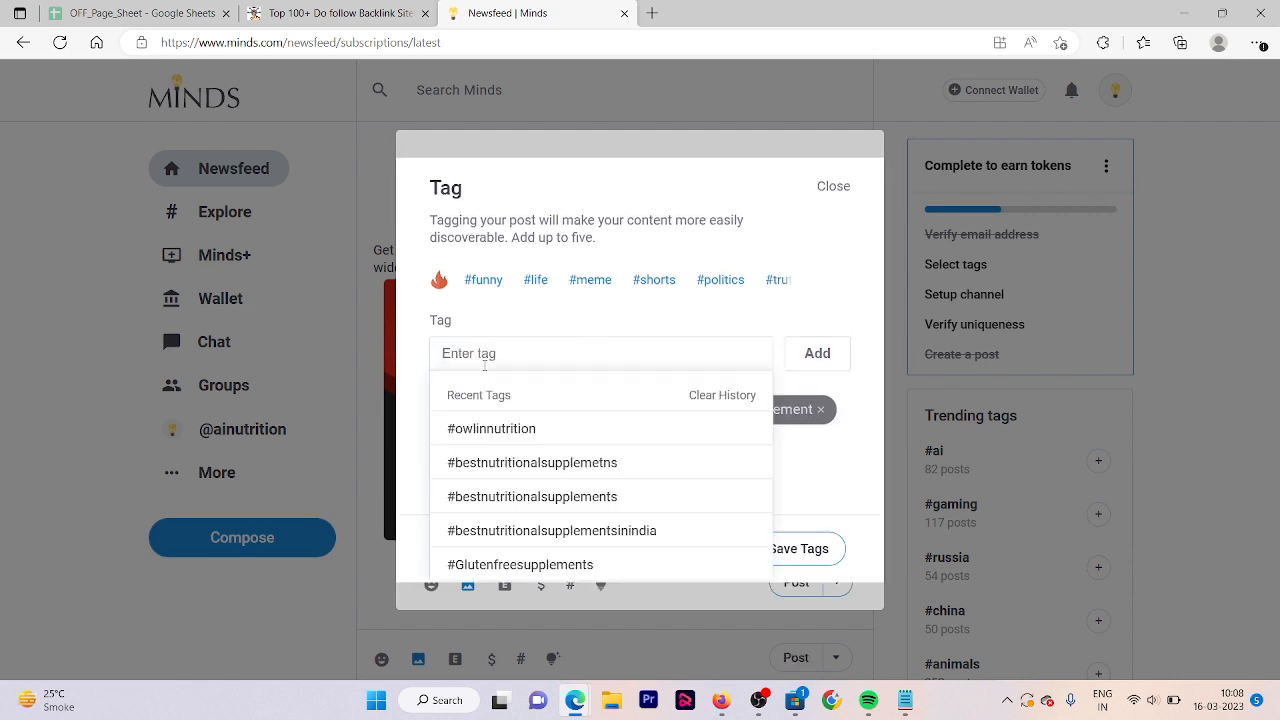
{"action": "left_click", "coordinate": [590, 532]}
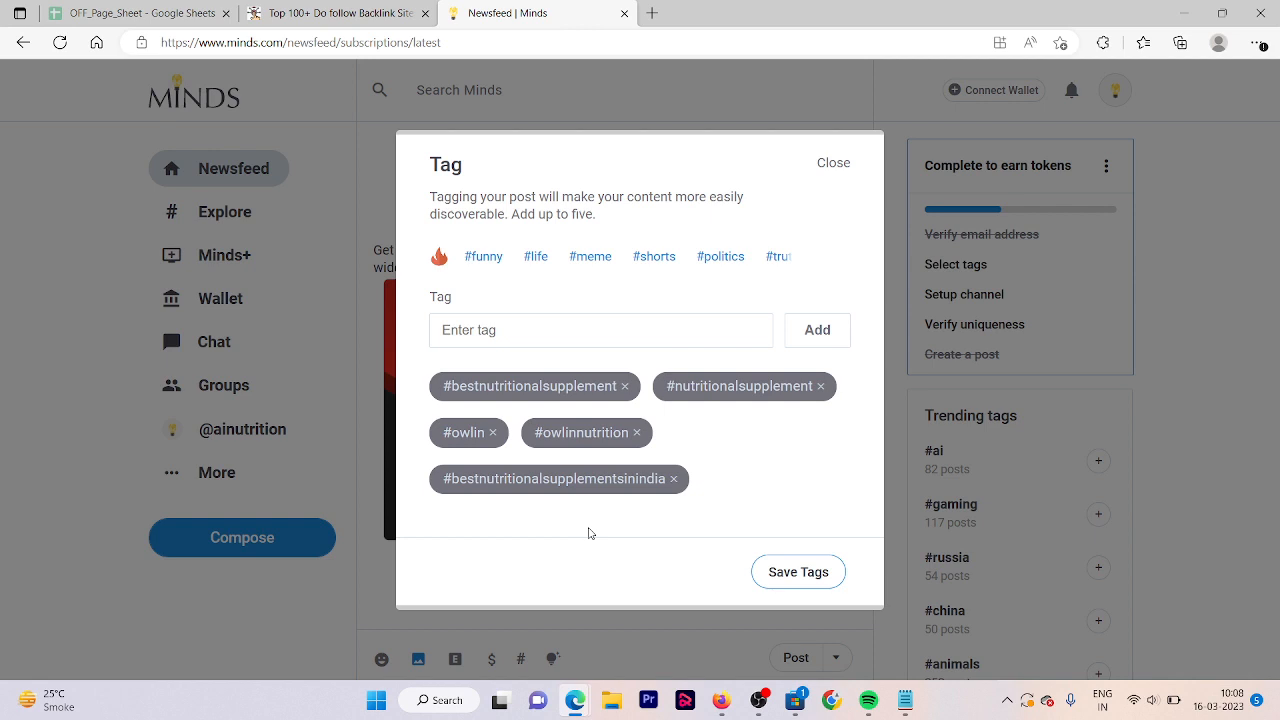
{"action": "left_click", "coordinate": [801, 569]}
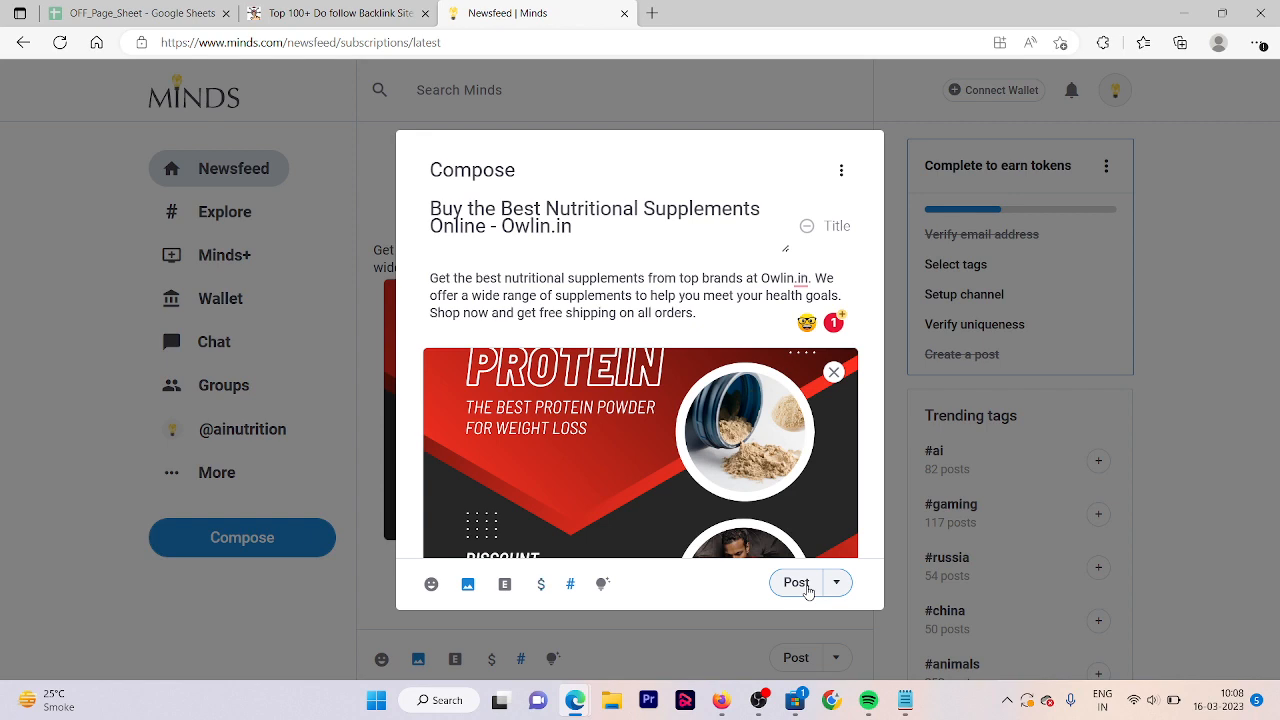
Publish the post on Minds and record its share link on a new line below the Tumblr link in Notepad
{"action": "left_click", "coordinate": [797, 583]}
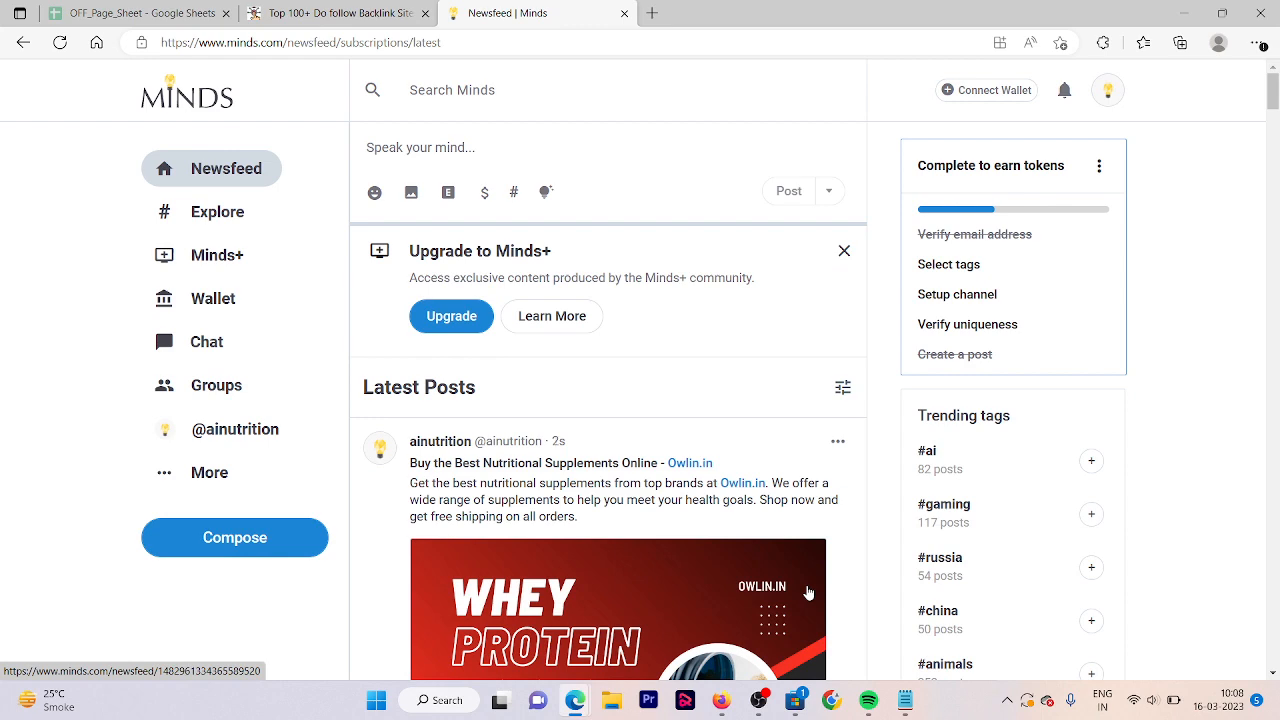
{"action": "left_click", "coordinate": [837, 446]}
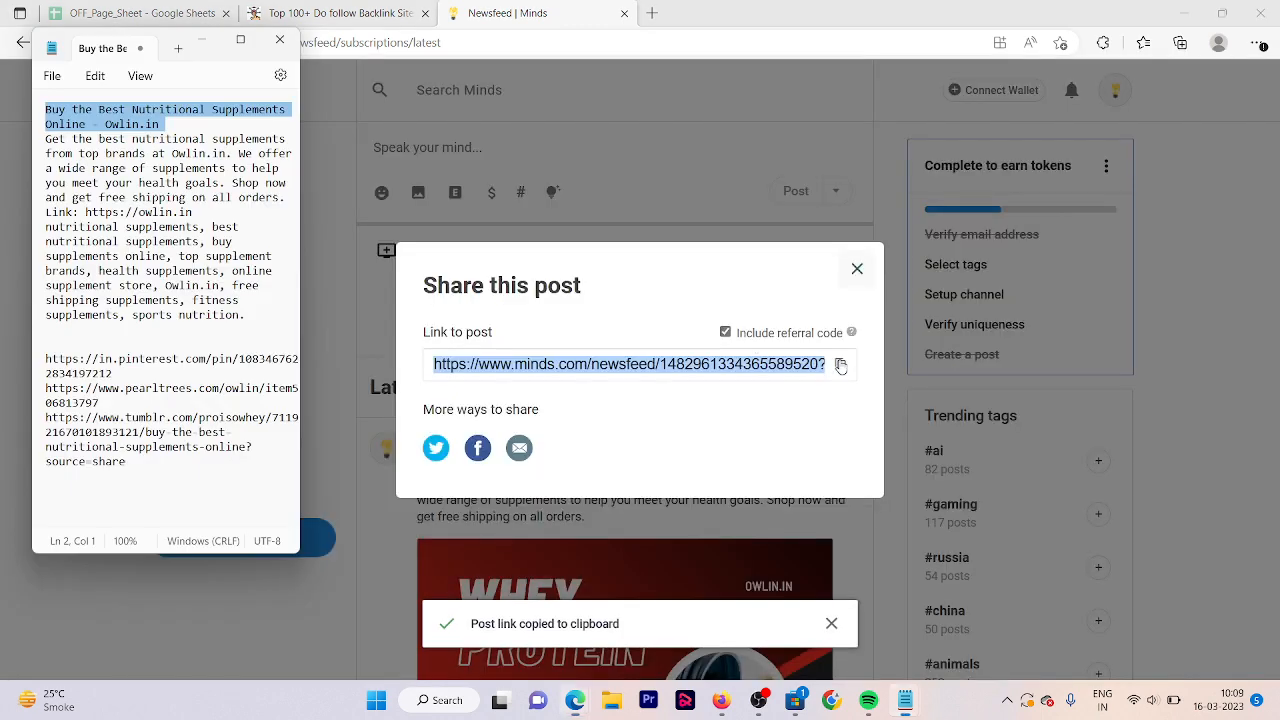
{"action": "left_click", "coordinate": [215, 476]}
{"action": "key", "text": "ctrl+v"}
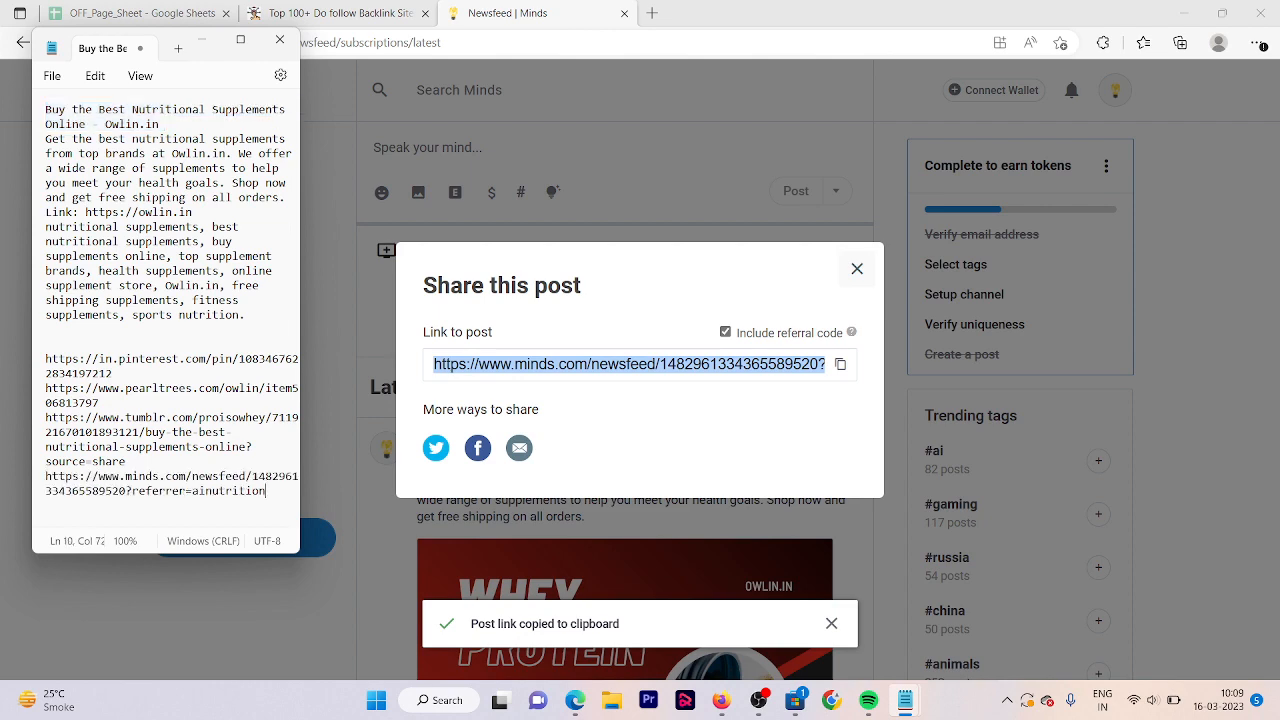
{"action": "left_click", "coordinate": [202, 40]}
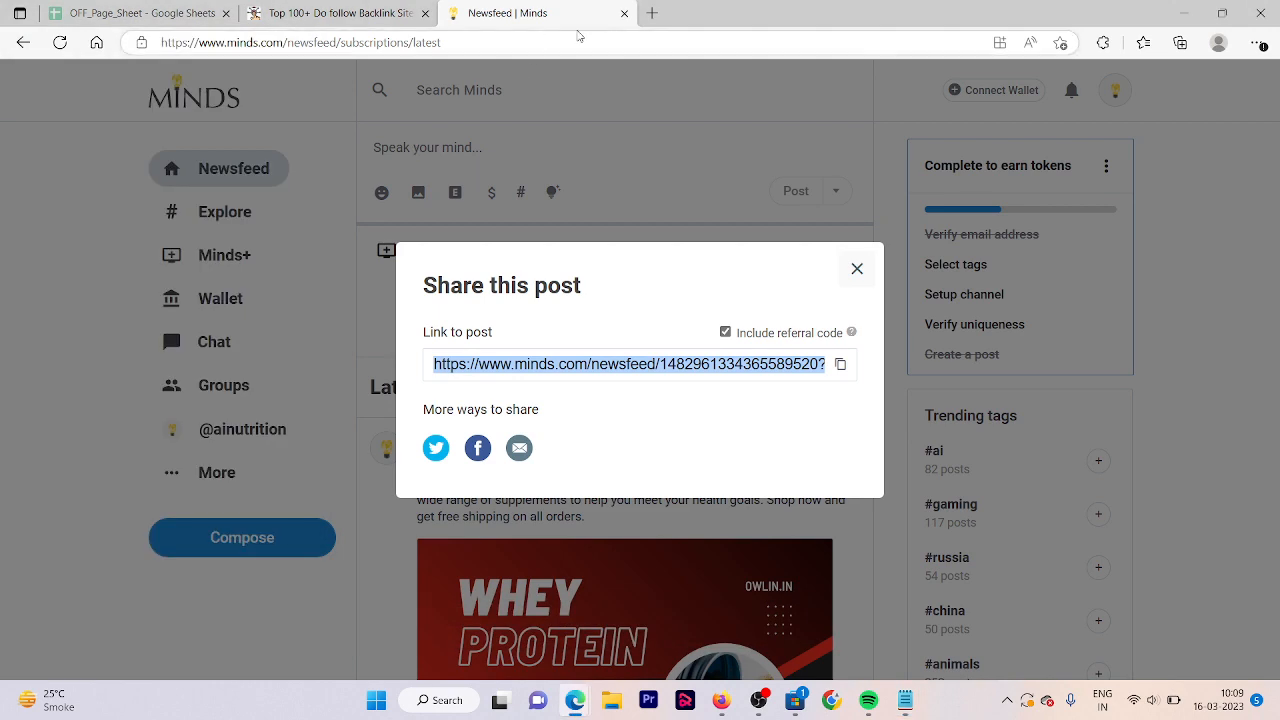
{"action": "left_click", "coordinate": [624, 14]}
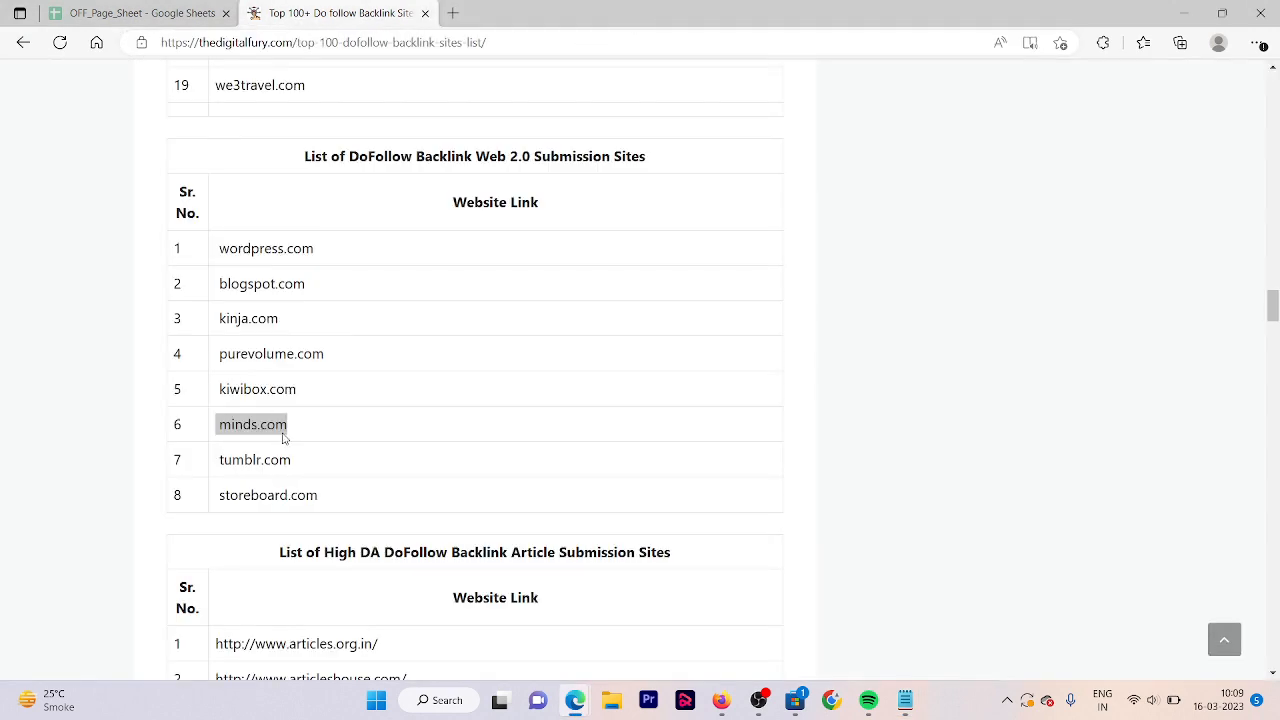
Open blogspot.com from the Web 2.0 submission sites list in a new tab and sign in to Blogger
{"action": "left_click", "coordinate": [276, 284]}
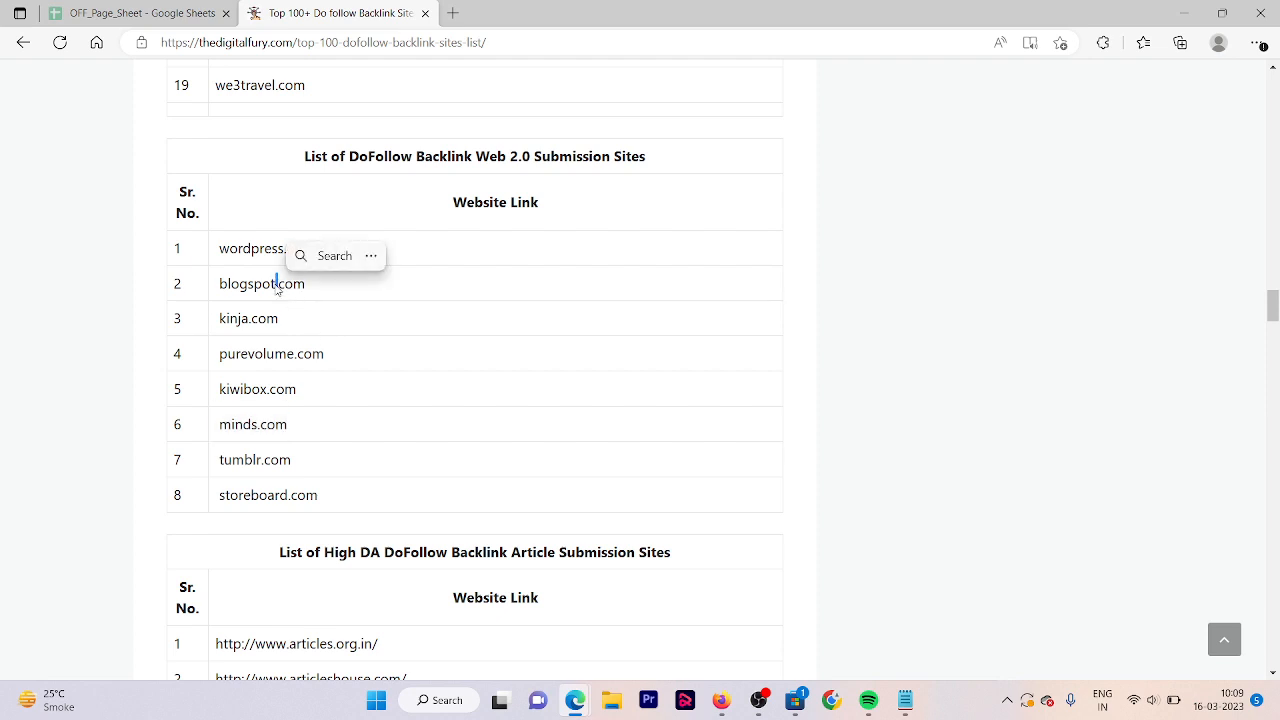
{"action": "double_click", "coordinate": [276, 284]}
{"action": "left_click_drag", "start_coordinate": [276, 284], "coordinate": [555, 8]}
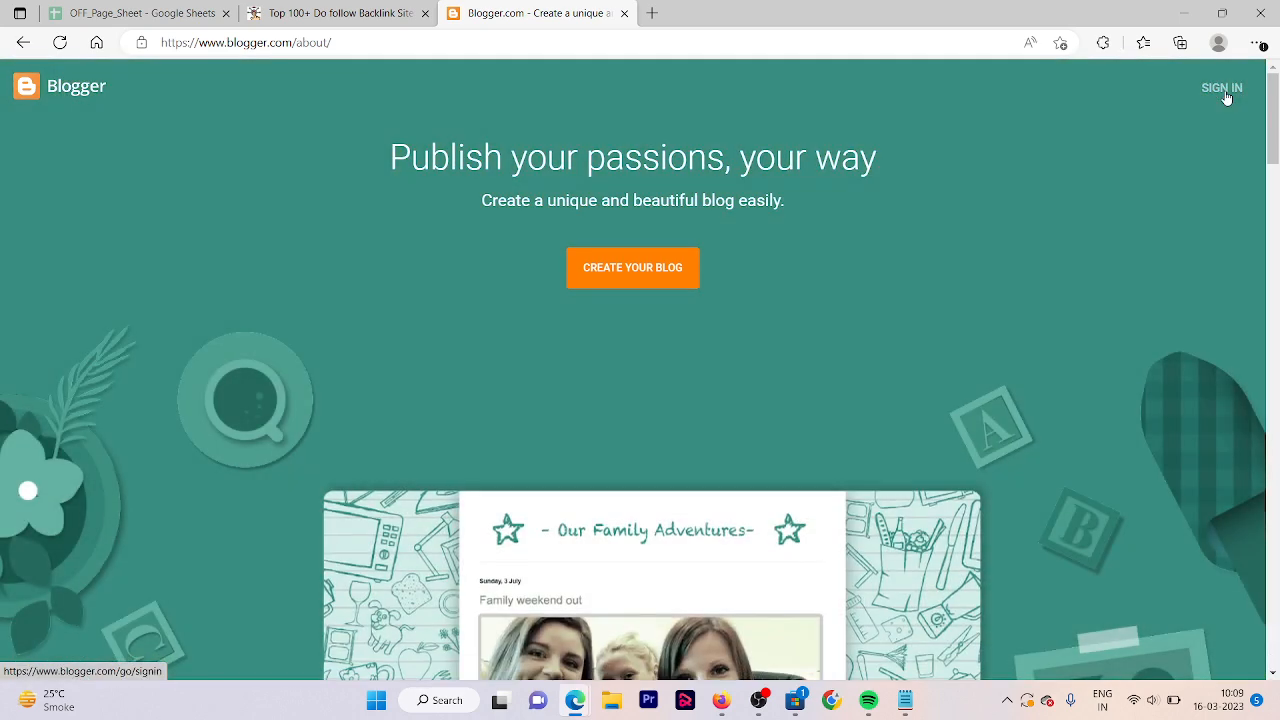
{"action": "left_click", "coordinate": [1228, 89]}
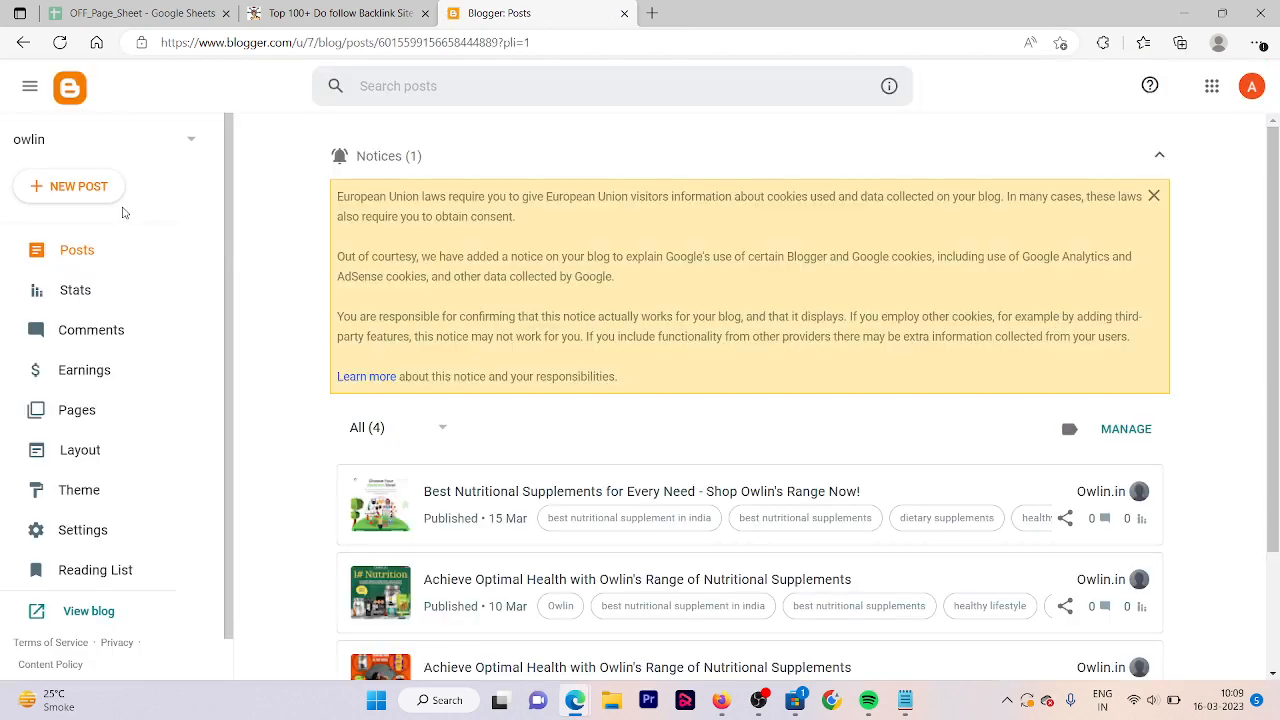
Create a new post on the owlin blog titled "Buy the Best Nutritional Supplements Online - Owlin.in", copied from Notepad
{"action": "left_click", "coordinate": [66, 184]}
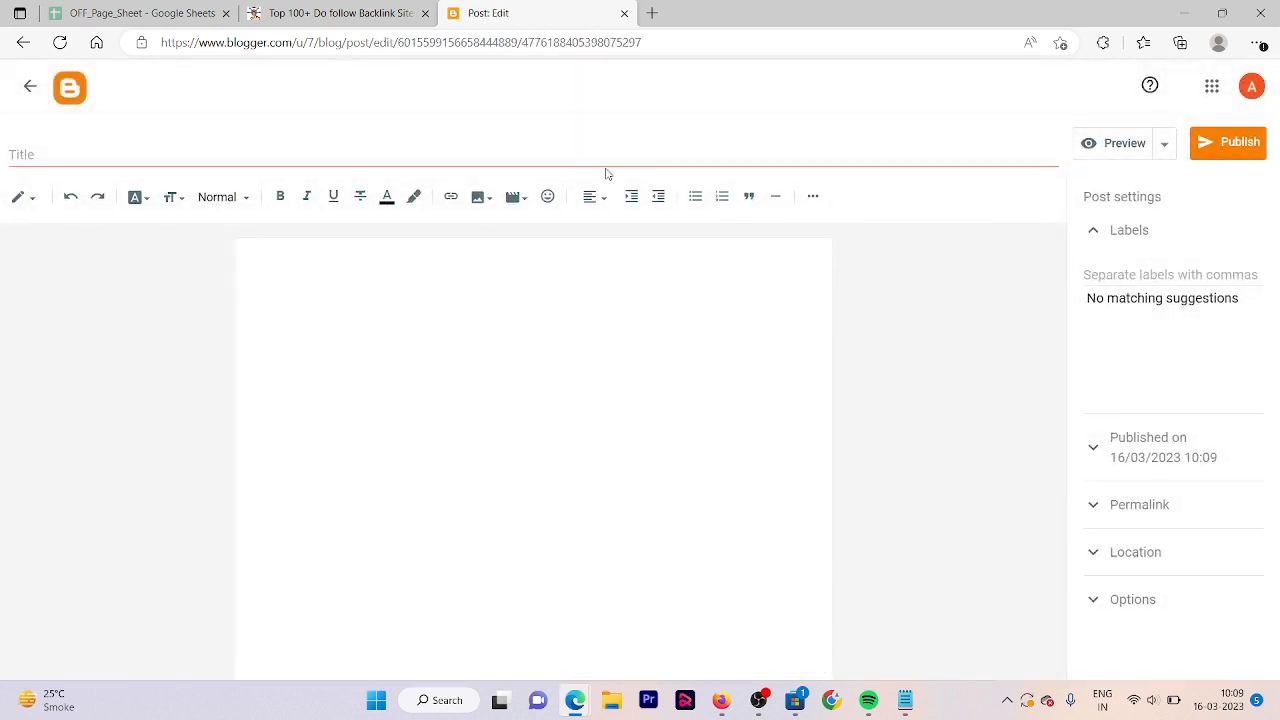
{"action": "left_click", "coordinate": [489, 145]}
{"action": "key", "text": "alt+Tab"}
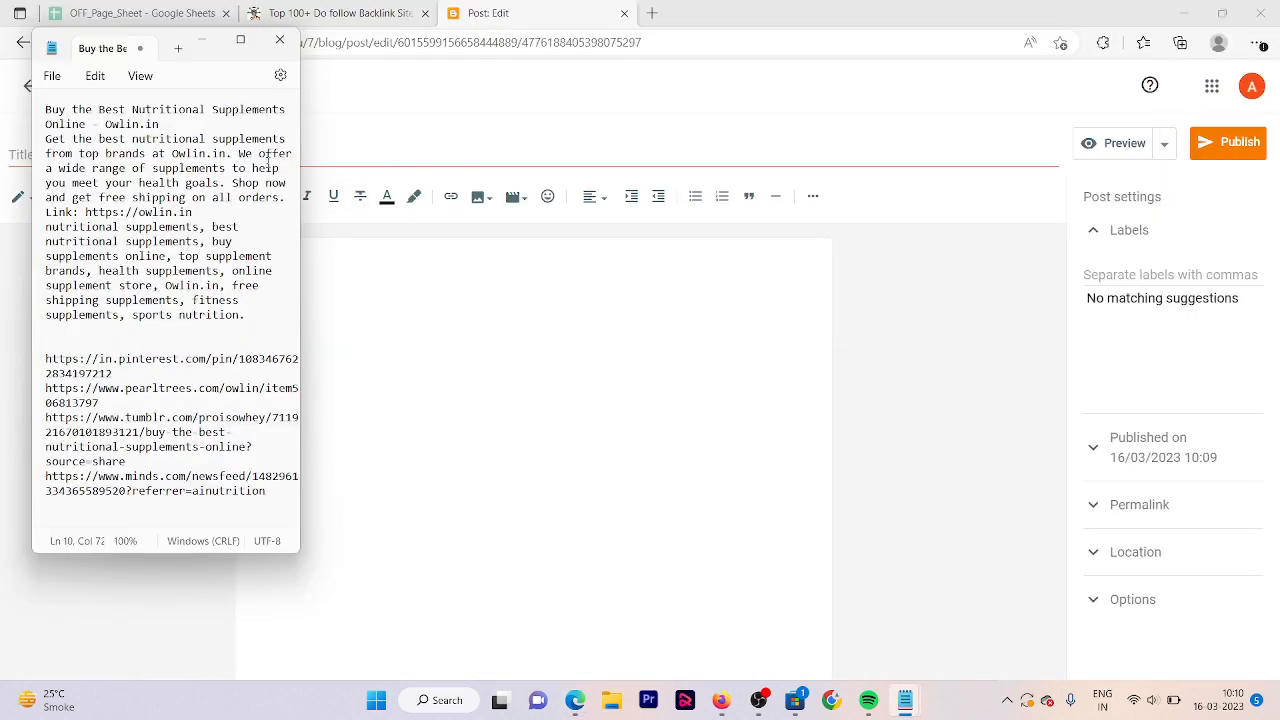
{"action": "triple_click", "coordinate": [196, 110]}
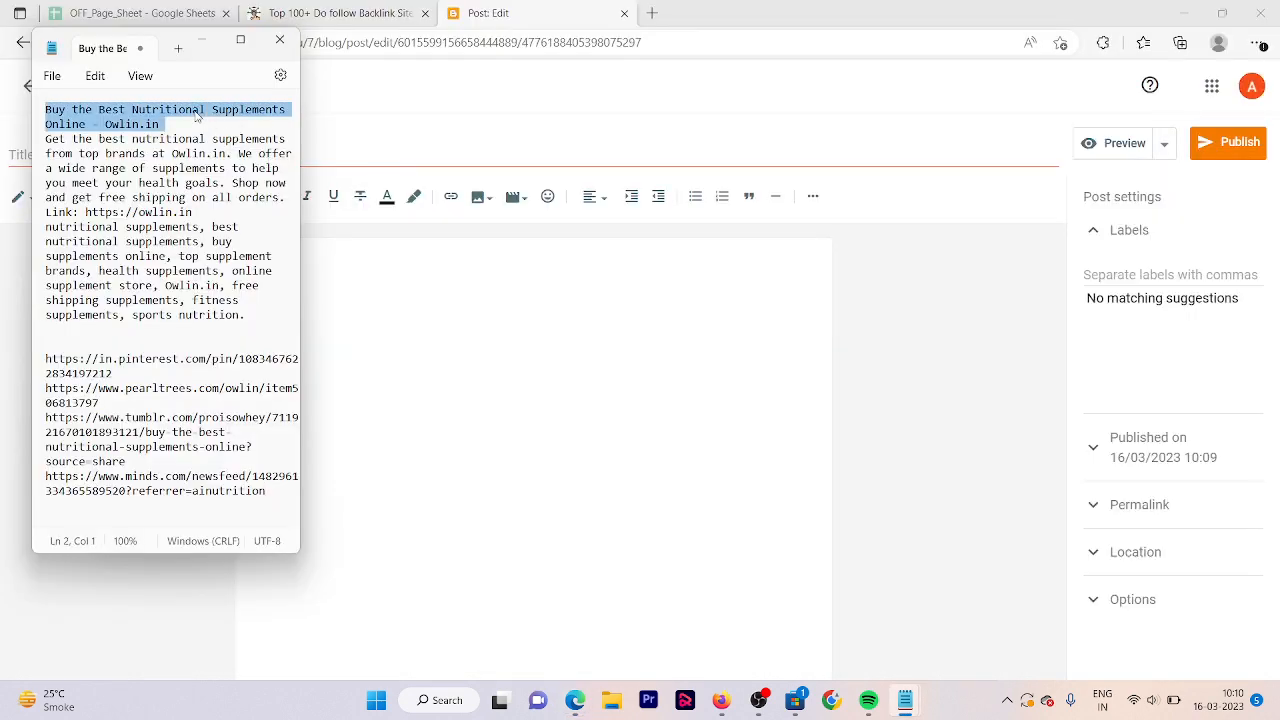
{"action": "left_click", "coordinate": [332, 175]}
{"action": "left_click", "coordinate": [309, 157]}
{"action": "type", "text": "Buy the Best Nutritional Supplements Online - Owlin.in"}
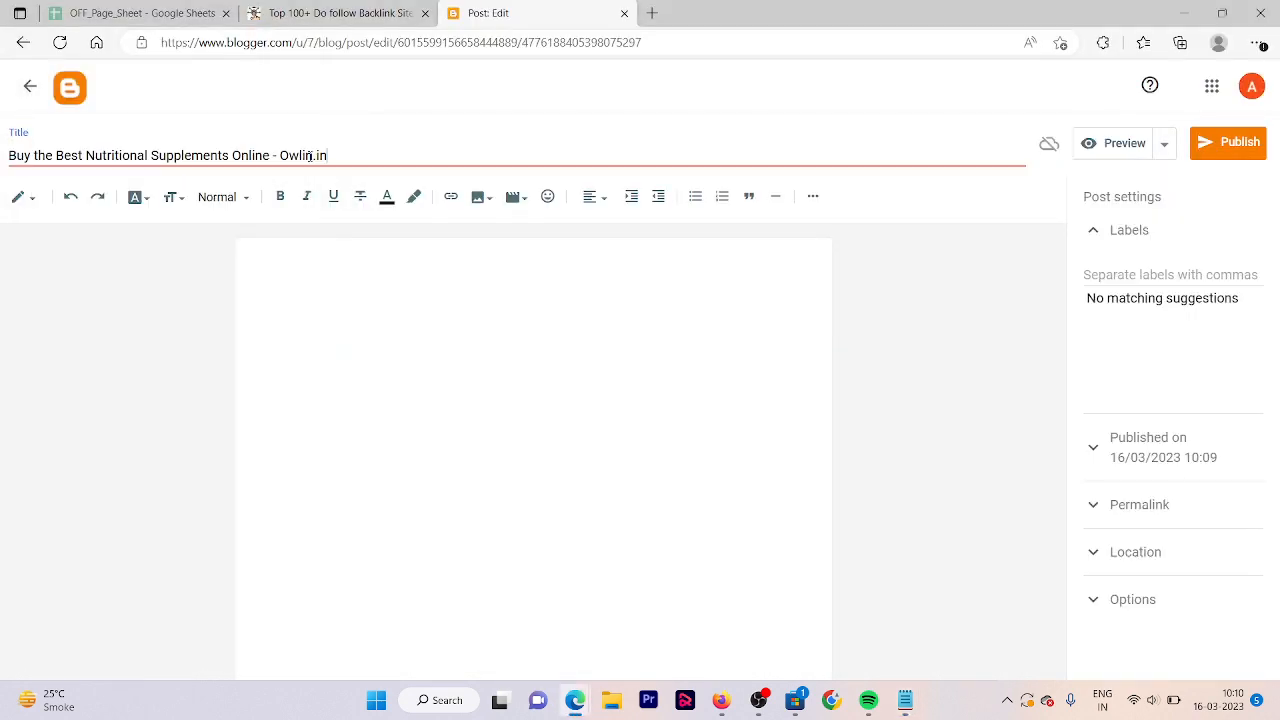
Paste the description from Notepad into the blog post's body and insert an empty line above it
{"action": "key", "text": "alt+Tab"}
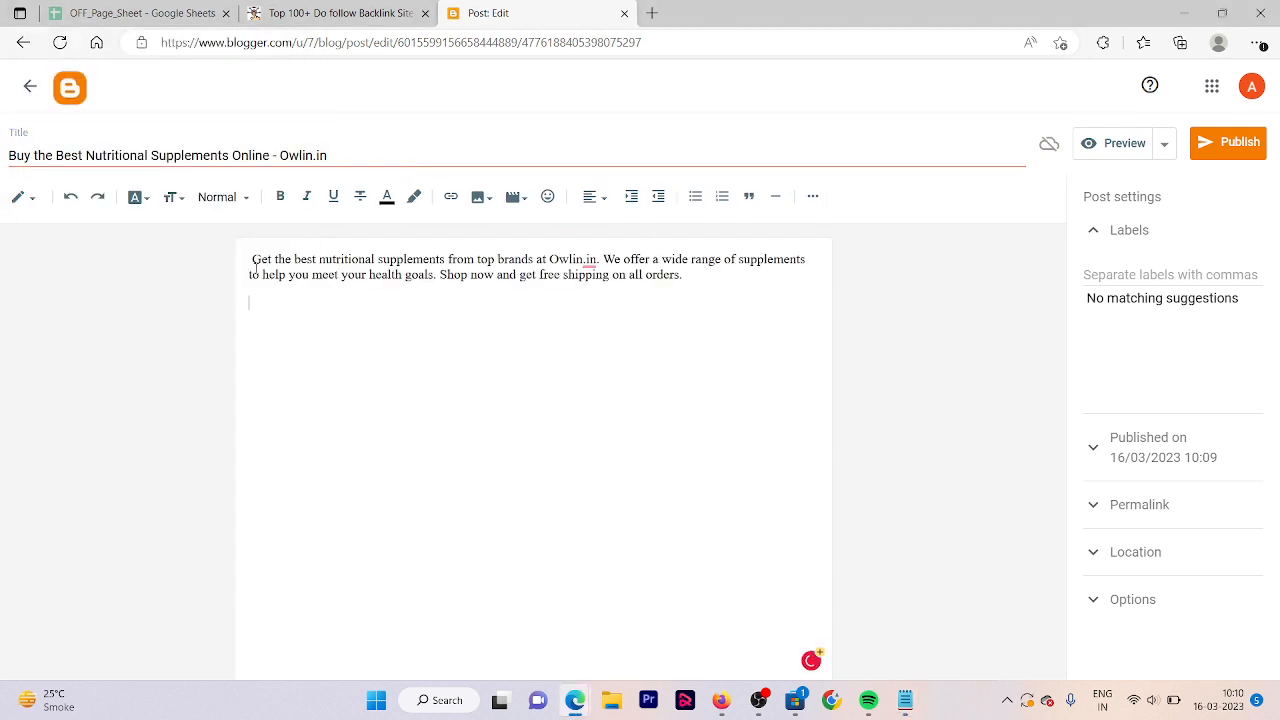
{"action": "key", "text": "Return"}
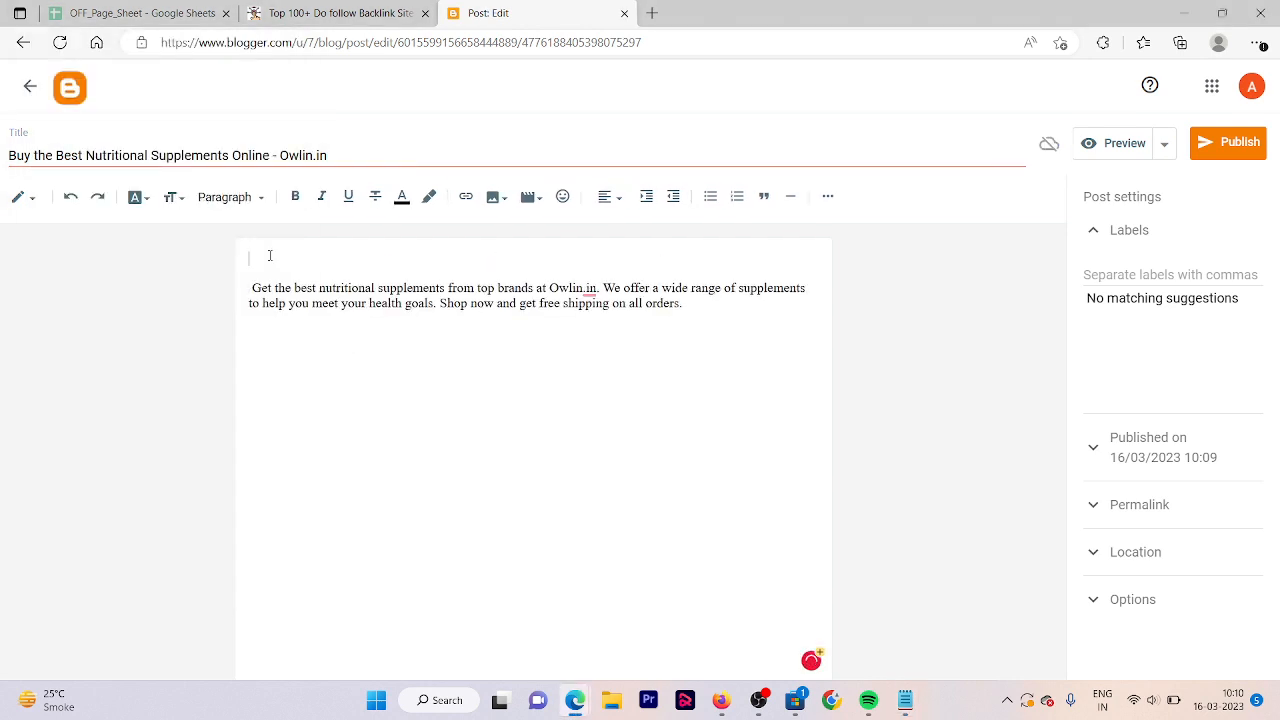
Upload the Whey Protein image from the computer and insert it above the description in the blog post
{"action": "left_click", "coordinate": [496, 196]}
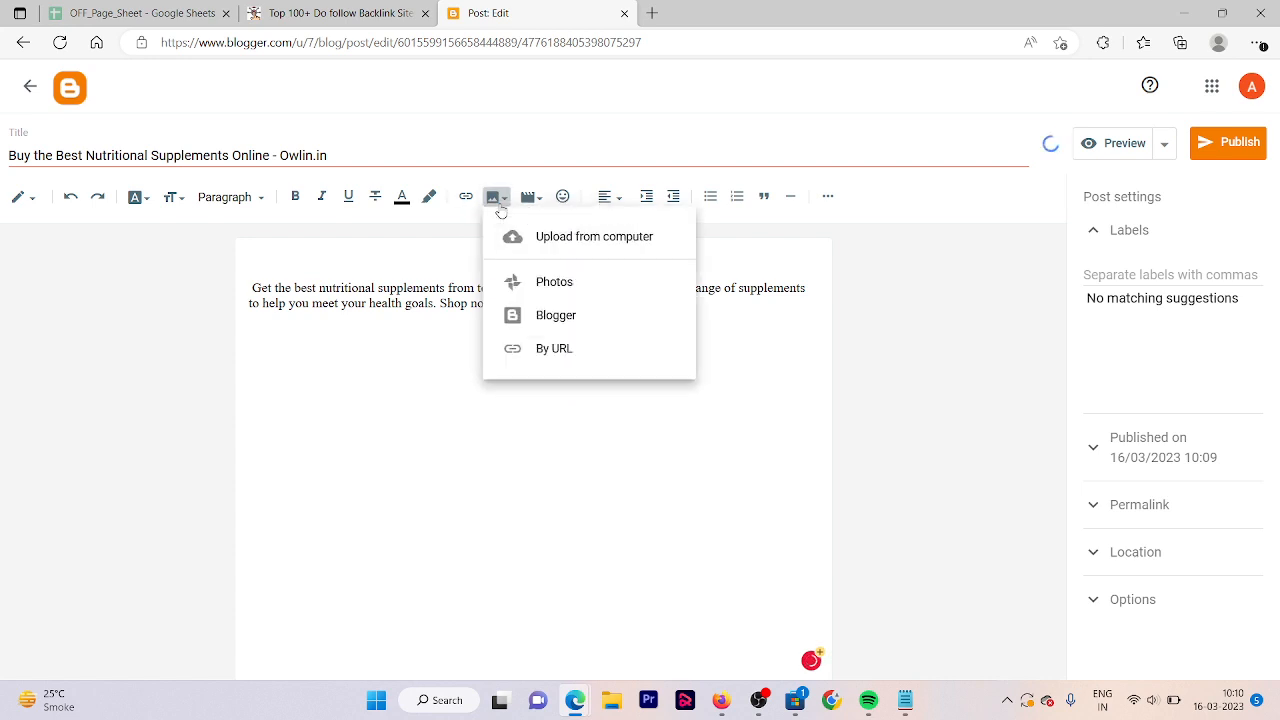
{"action": "left_click", "coordinate": [537, 236]}
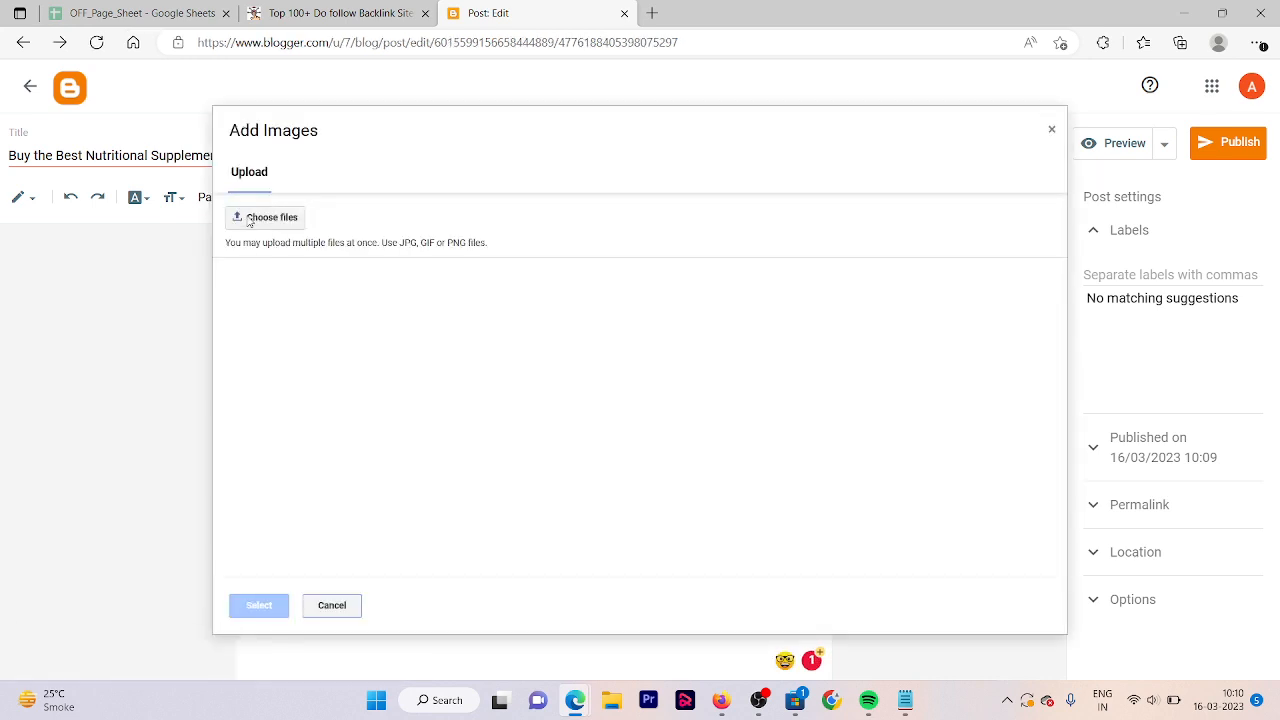
{"action": "left_click", "coordinate": [250, 218]}
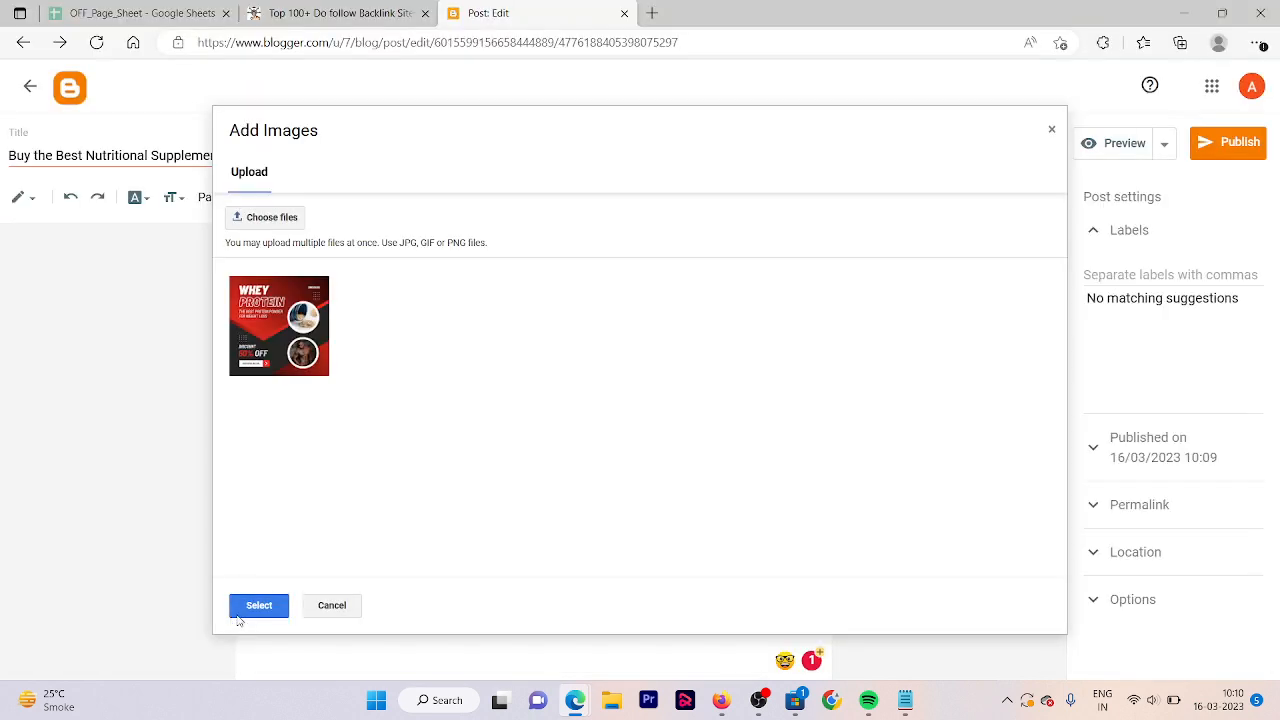
{"action": "left_click", "coordinate": [240, 614]}
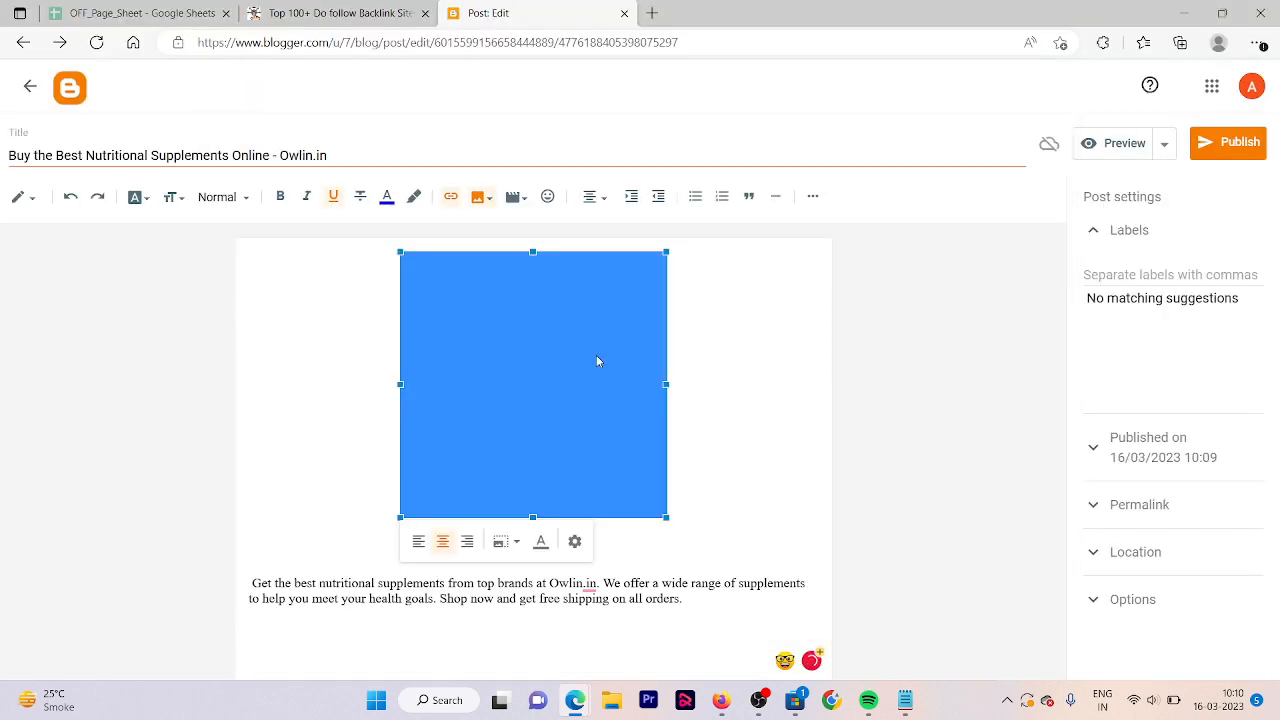
Enlarge the Whey Protein image to nearly the full text width and remove the blank space between it and the description
{"action": "right_click", "coordinate": [597, 361]}
{"action": "left_click", "coordinate": [498, 547]}
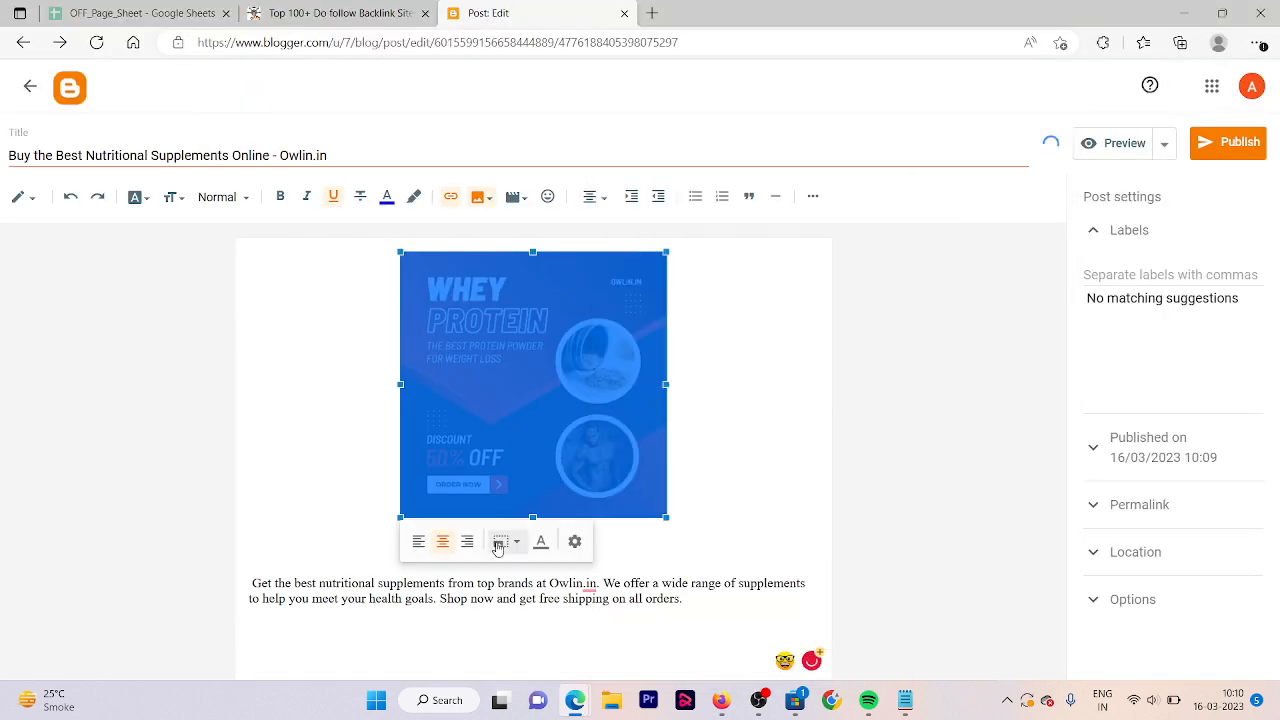
{"action": "left_click", "coordinate": [497, 603]}
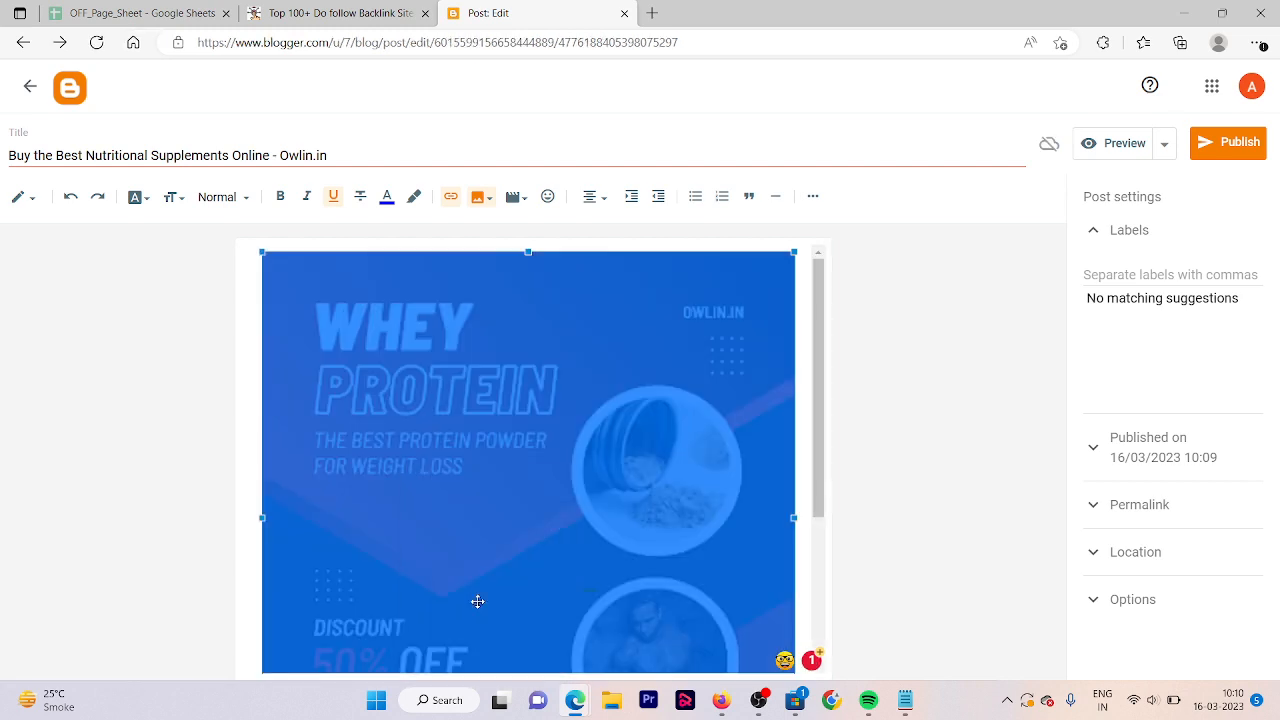
{"action": "left_click_drag", "start_coordinate": [820, 482], "coordinate": [837, 624]}
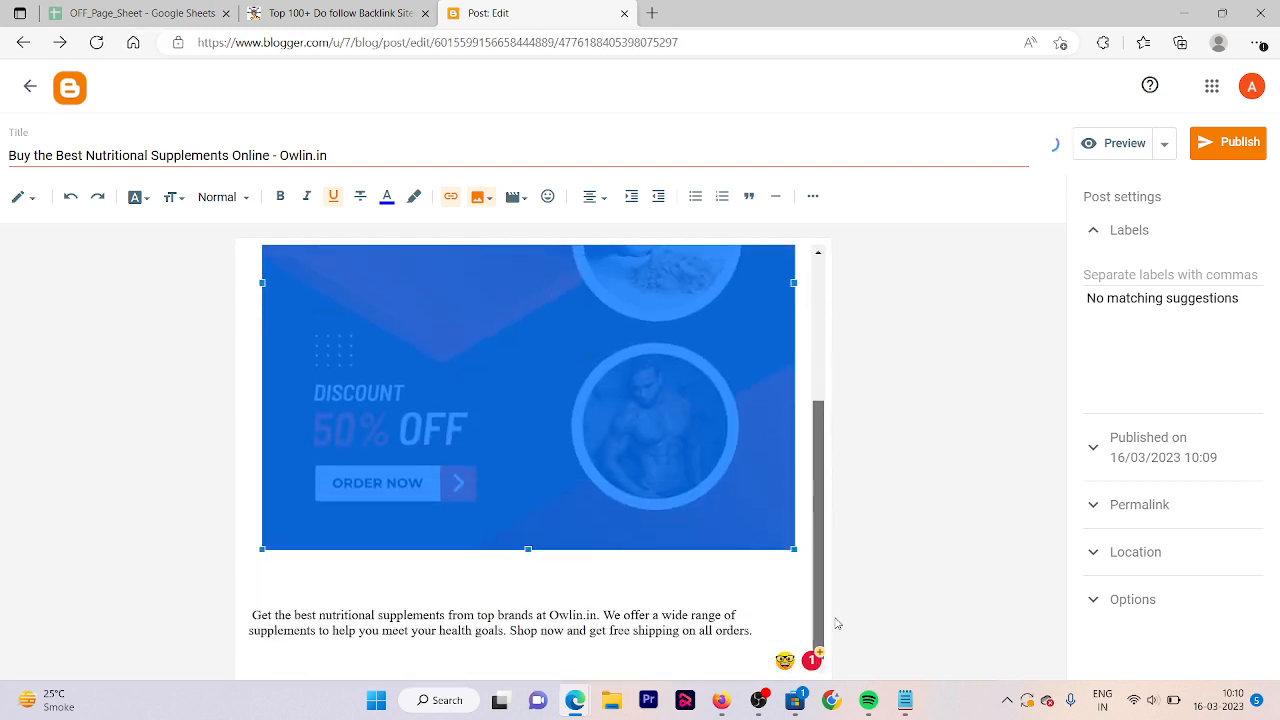
{"action": "left_click", "coordinate": [448, 563]}
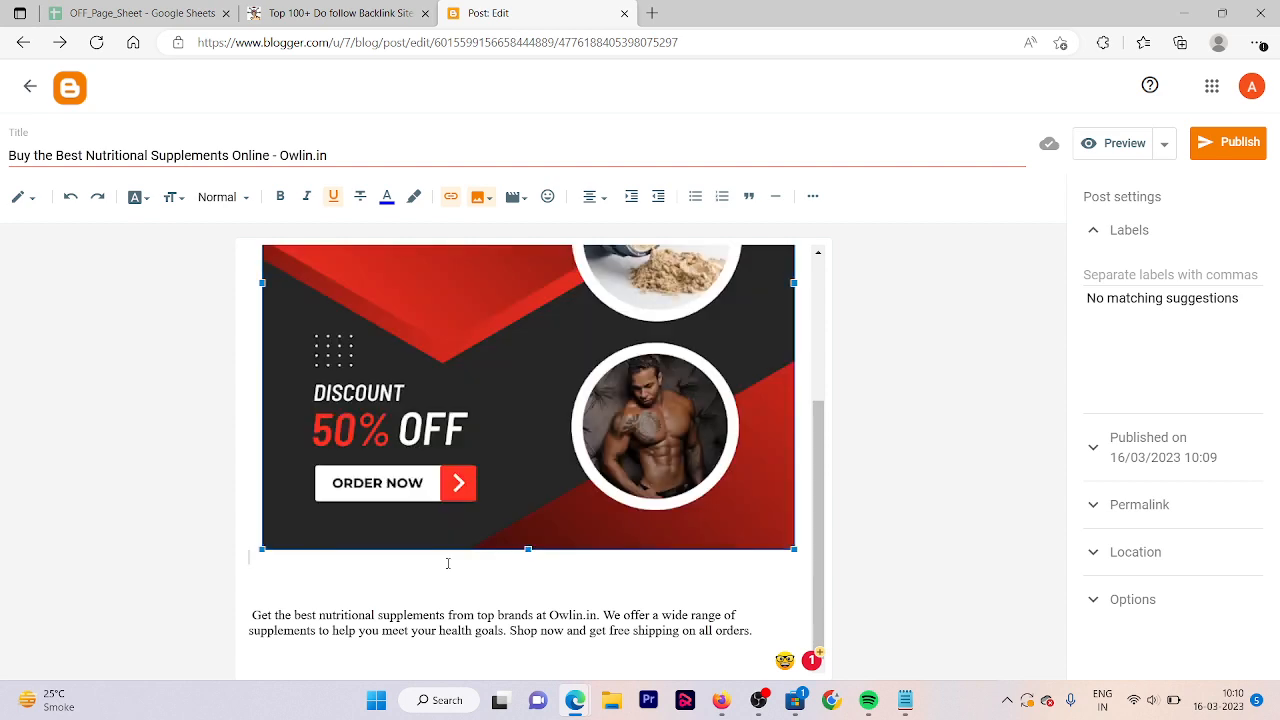
{"action": "key", "text": "Delete"}
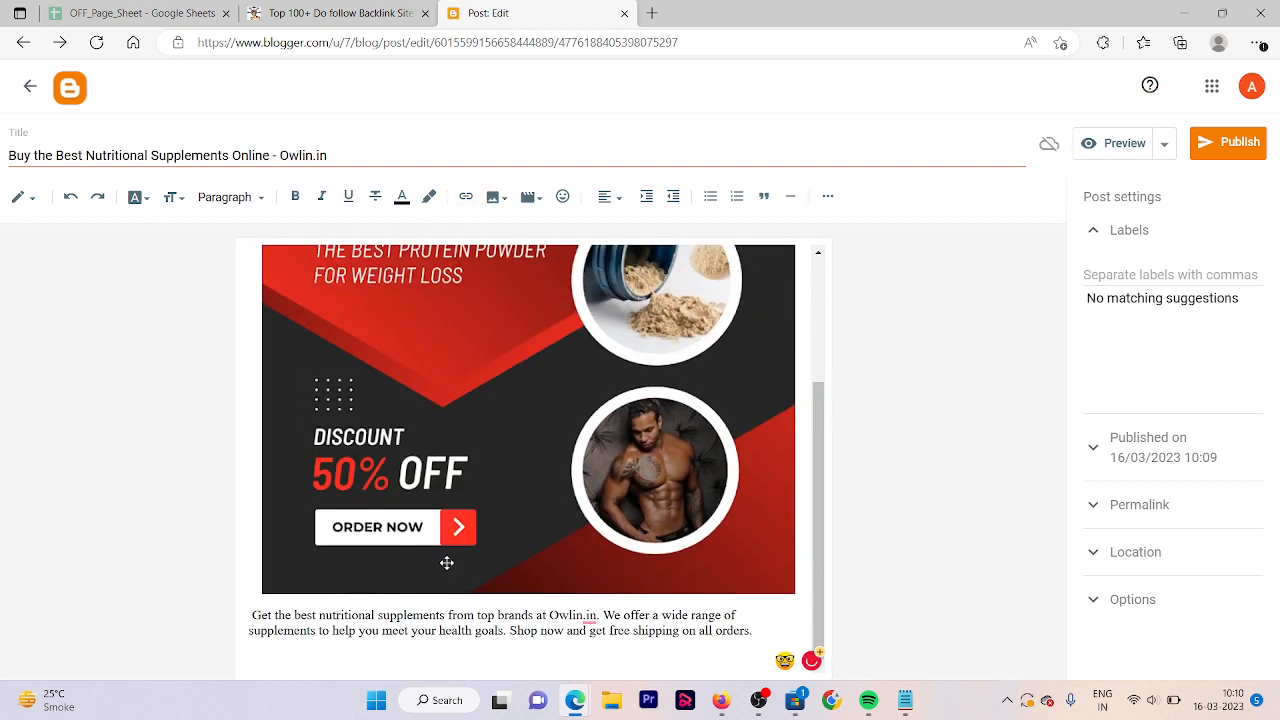
{"action": "key", "text": "Delete"}
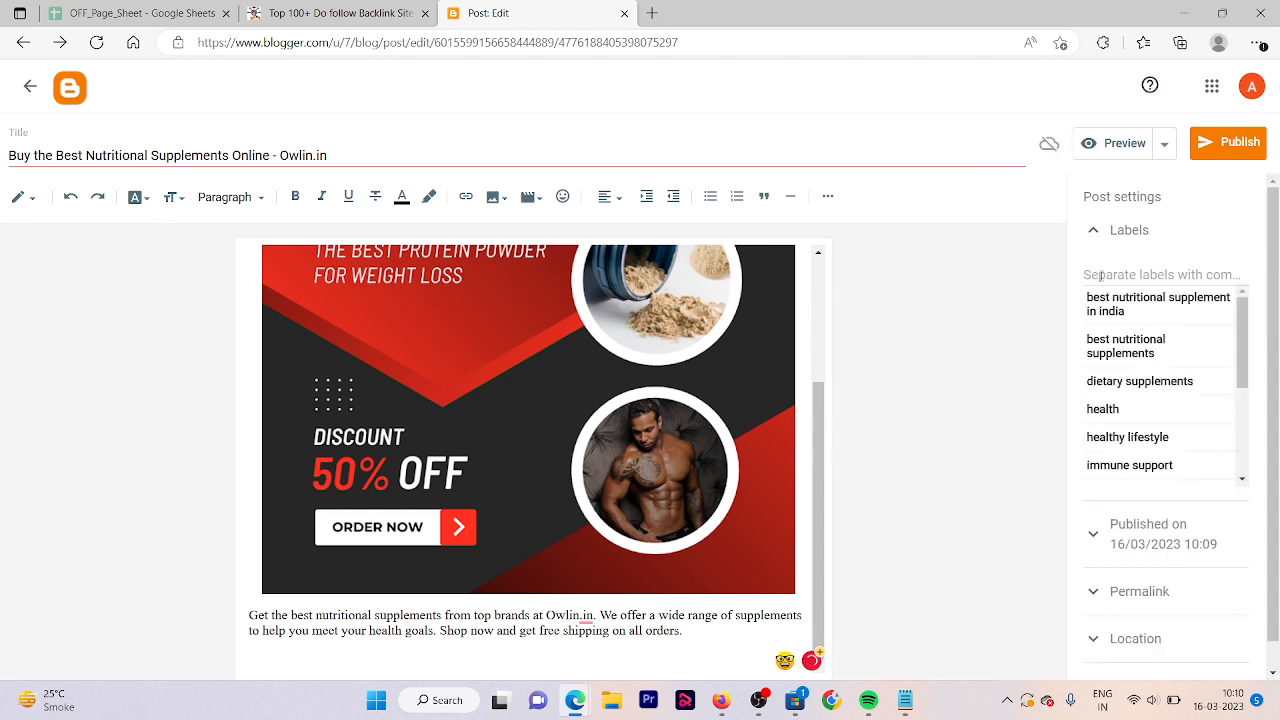
Label the post "best nutritional supplement in india", "dietary supplements", "best nutritional supplements", "nutritional supplements", "Owlin" and "owlin nutrition"
{"action": "left_click", "coordinate": [1120, 311]}
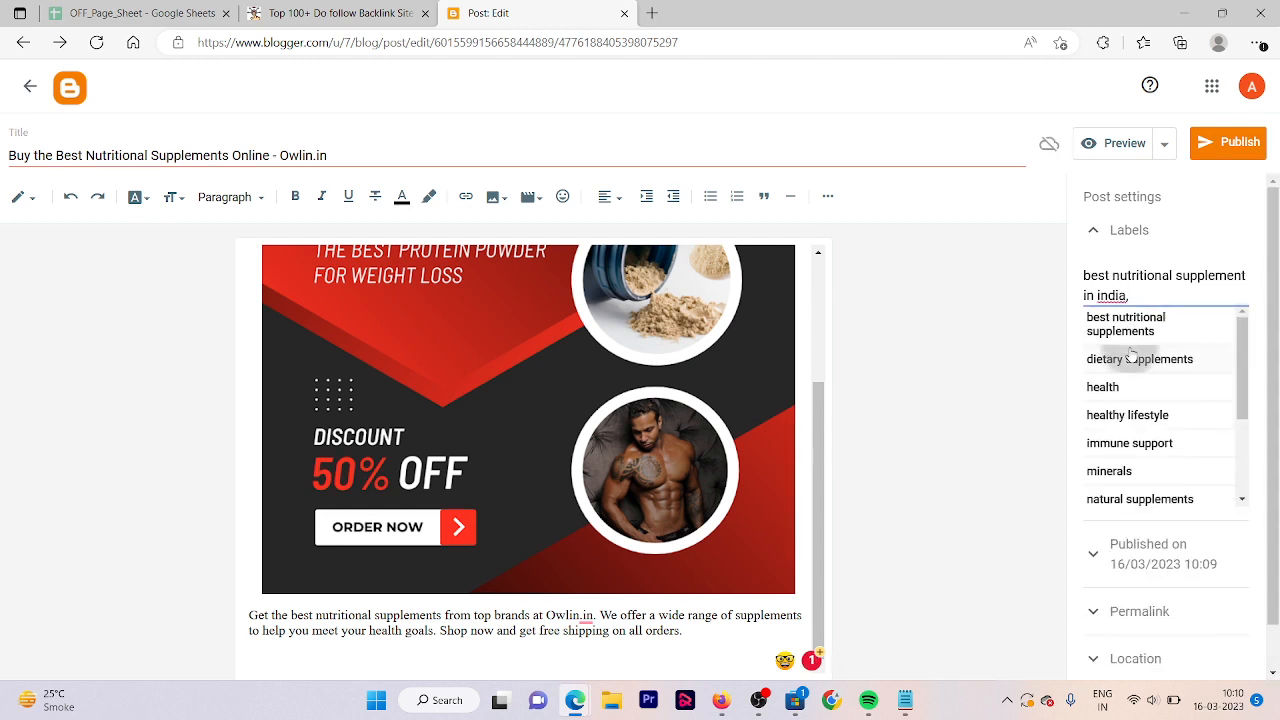
{"action": "left_click", "coordinate": [1133, 357]}
{"action": "left_click", "coordinate": [1133, 360]}
{"action": "left_click", "coordinate": [1148, 517]}
{"action": "left_click", "coordinate": [1101, 553]}
{"action": "left_click", "coordinate": [1105, 560]}
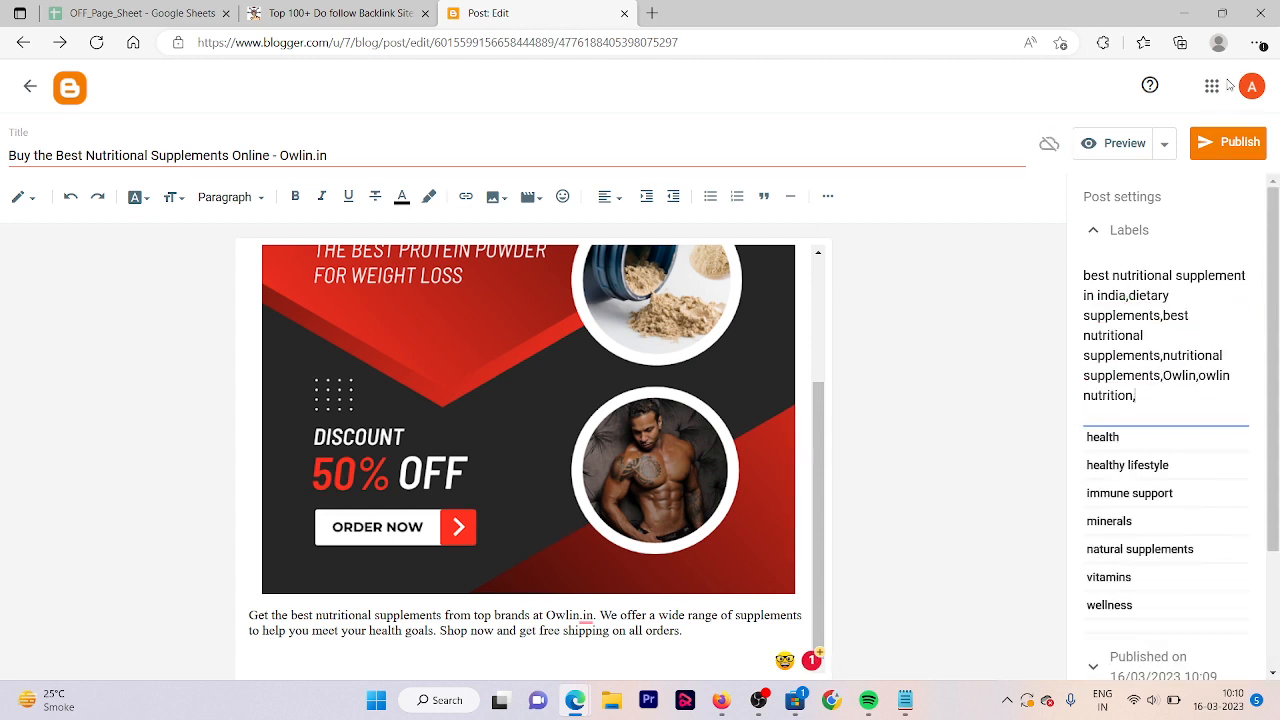
{"action": "left_click", "coordinate": [1235, 145]}
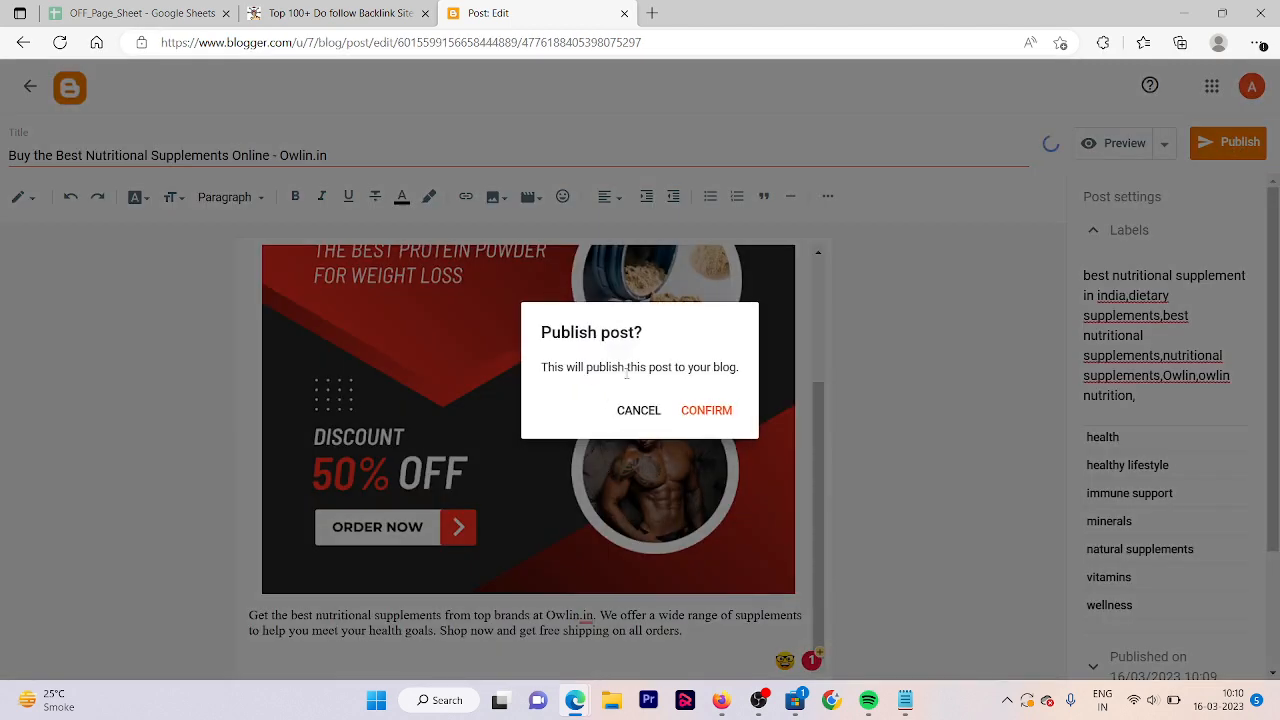
{"action": "left_click", "coordinate": [627, 418]}
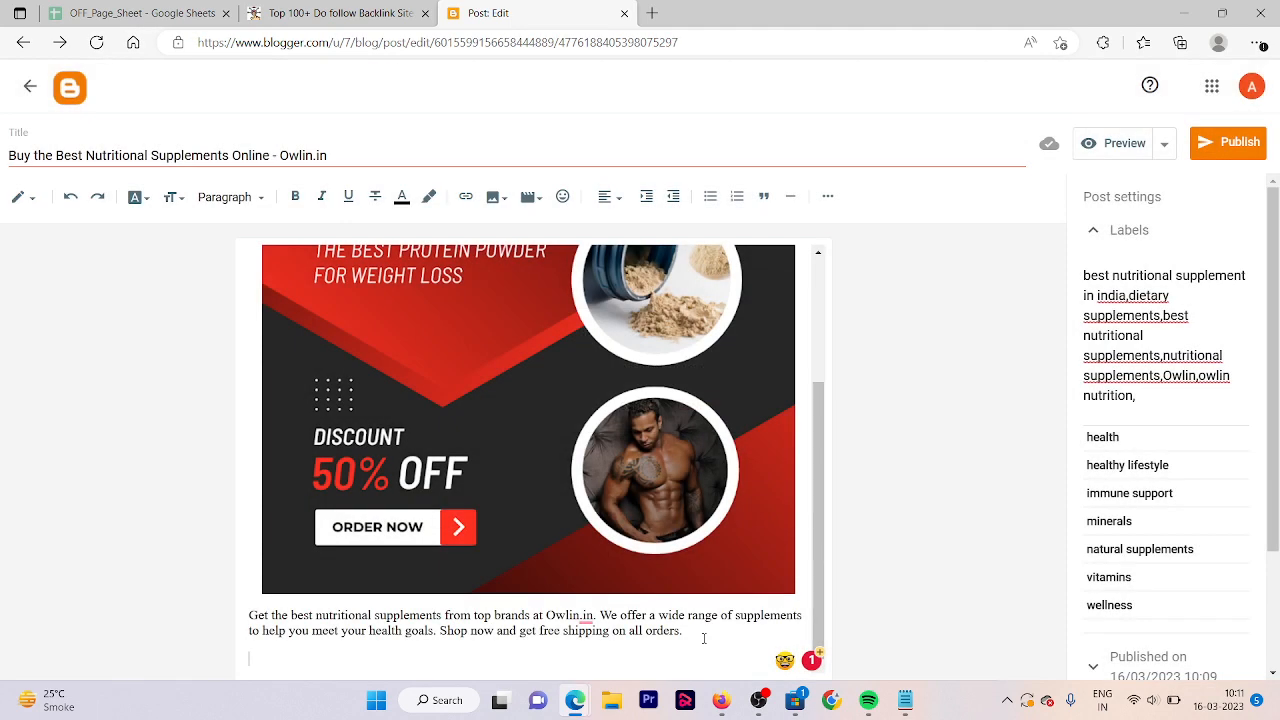
{"action": "key", "text": "Caps_Lock"}
{"action": "type", "text": "VIST"}
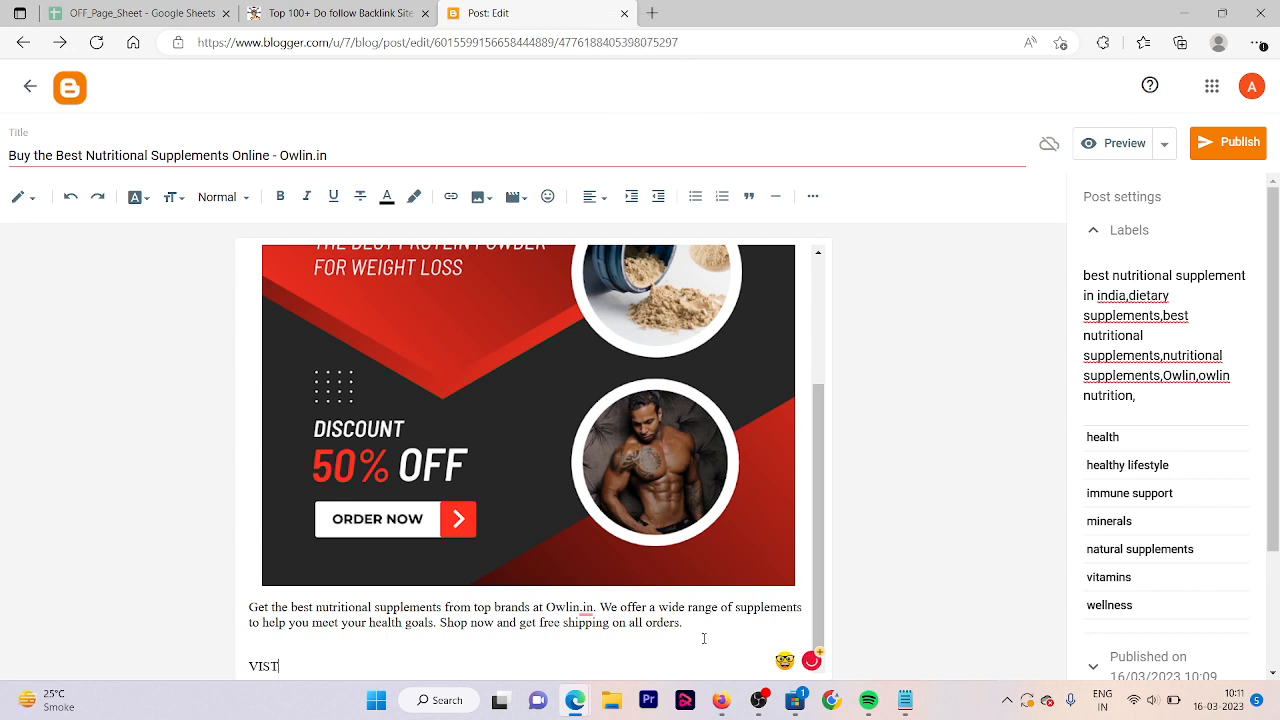
{"action": "key", "text": "BackSpace"}
{"action": "type", "text": "IT: https://owlin.in"}
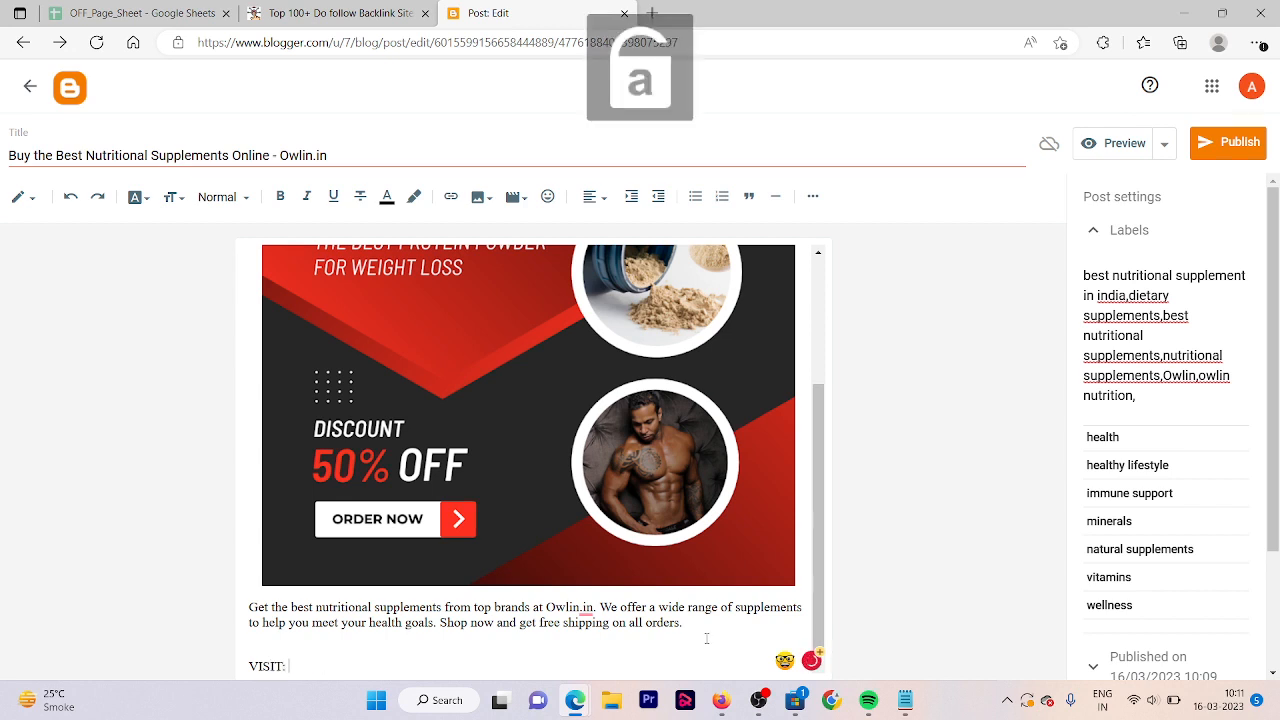
Publish the blog post and record its share link on a new line below the Minds link in Notepad
{"action": "left_click", "coordinate": [1228, 143]}
{"action": "left_click", "coordinate": [707, 410]}
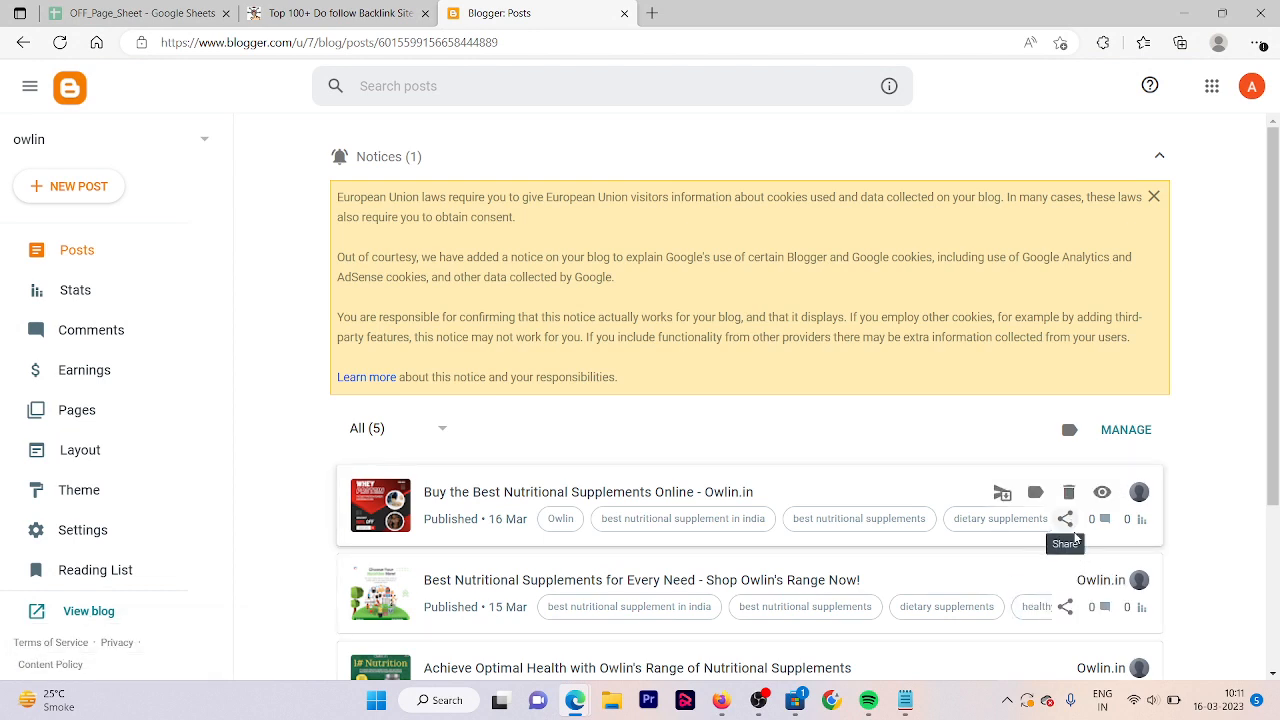
{"action": "left_click", "coordinate": [1066, 519]}
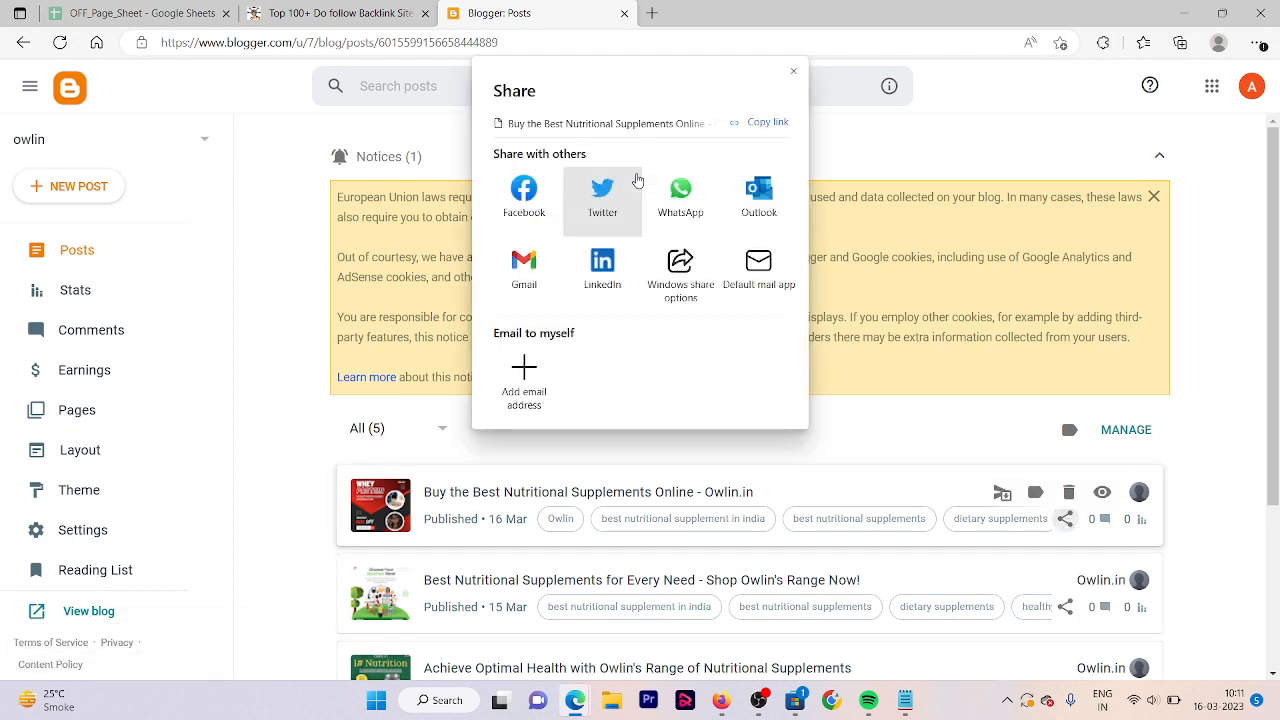
{"action": "key", "text": "alt+Tab"}
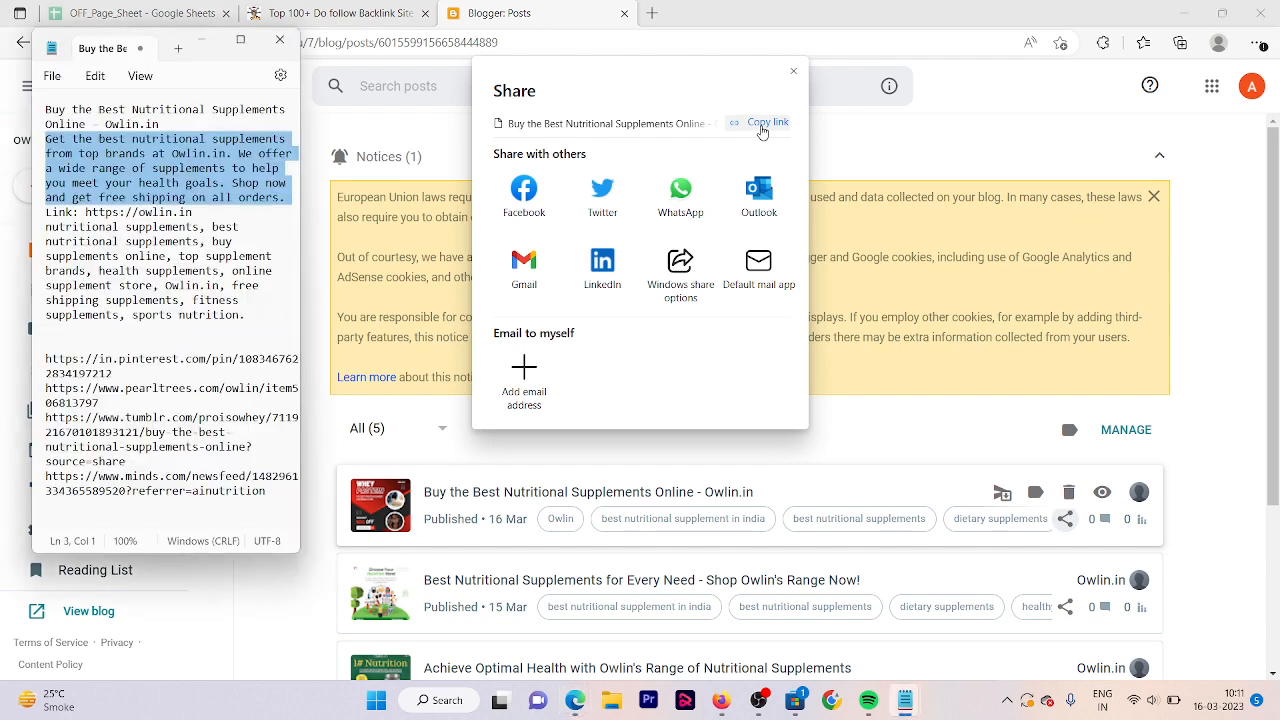
{"action": "left_click", "coordinate": [276, 507]}
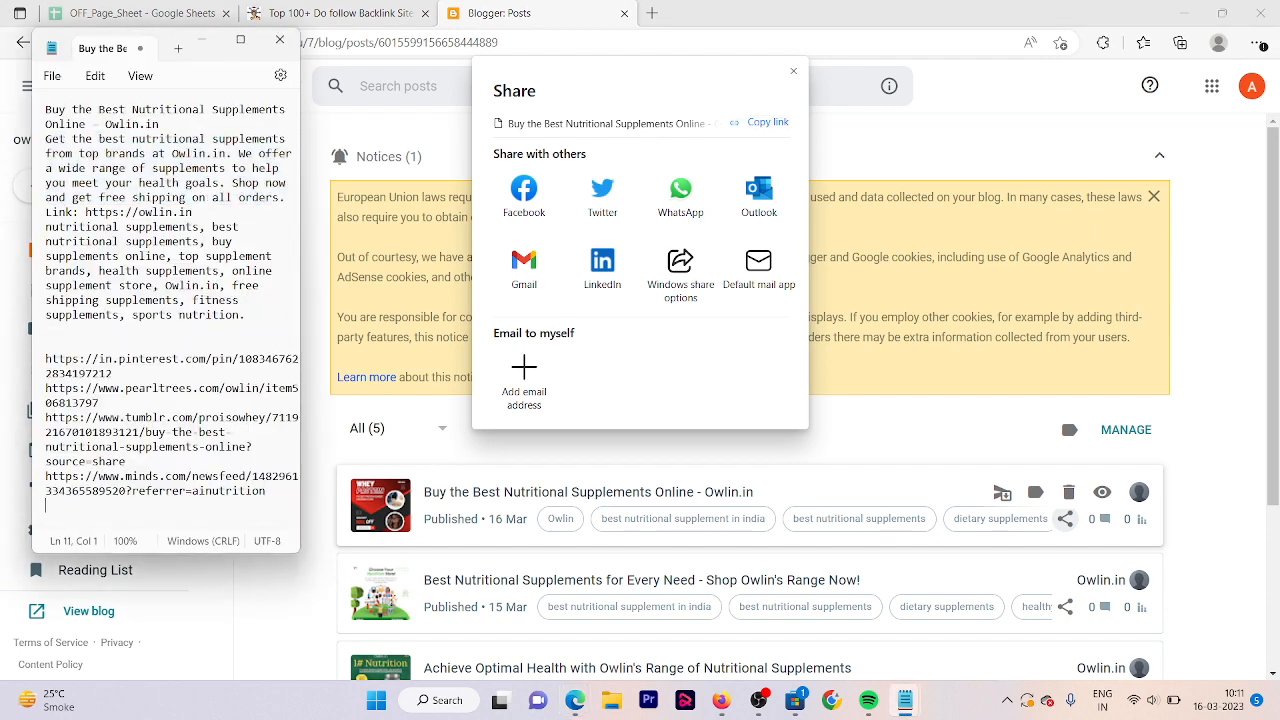
{"action": "key", "text": "ctrl+v"}
Open the Owlin Listing spreadsheet in place of the backlink sites article and look over the site categories on its Off-Page sheet
{"action": "left_click", "coordinate": [380, 13]}
{"action": "left_click", "coordinate": [393, 43]}
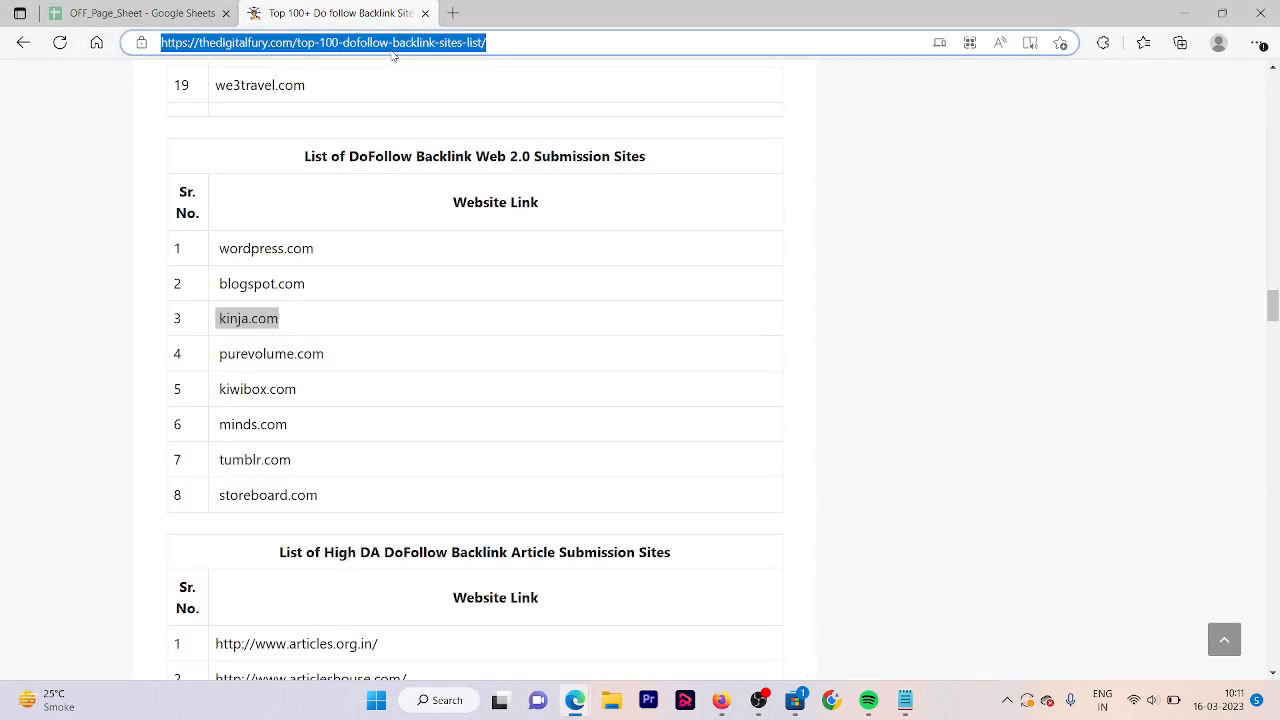
{"action": "type", "text": "li"}
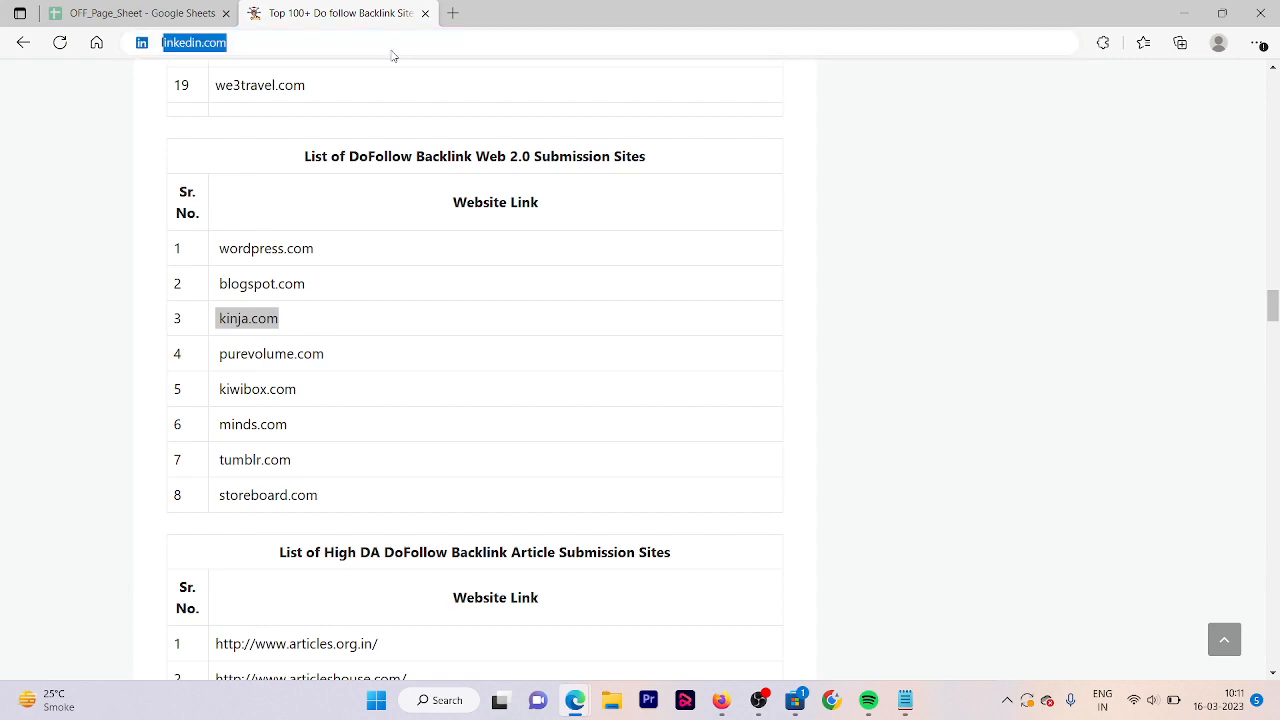
{"action": "type", "text": "s"}
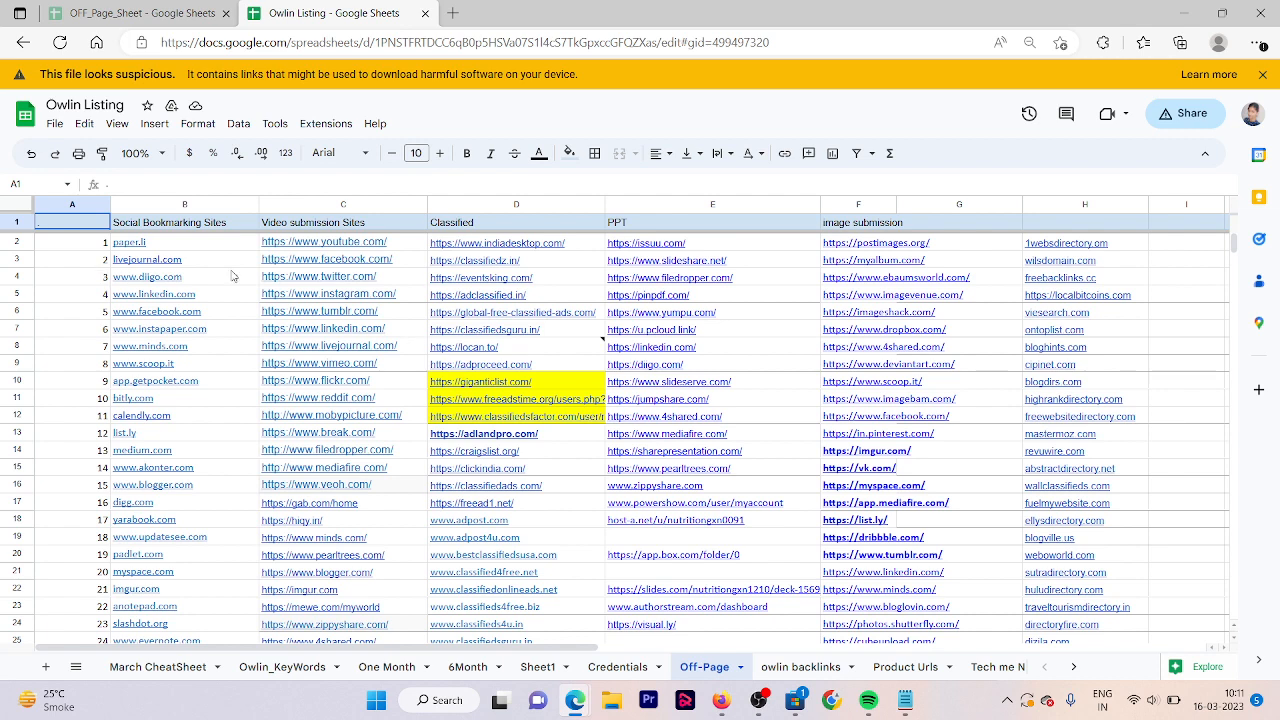
{"action": "mouse_move", "coordinate": [543, 245]}
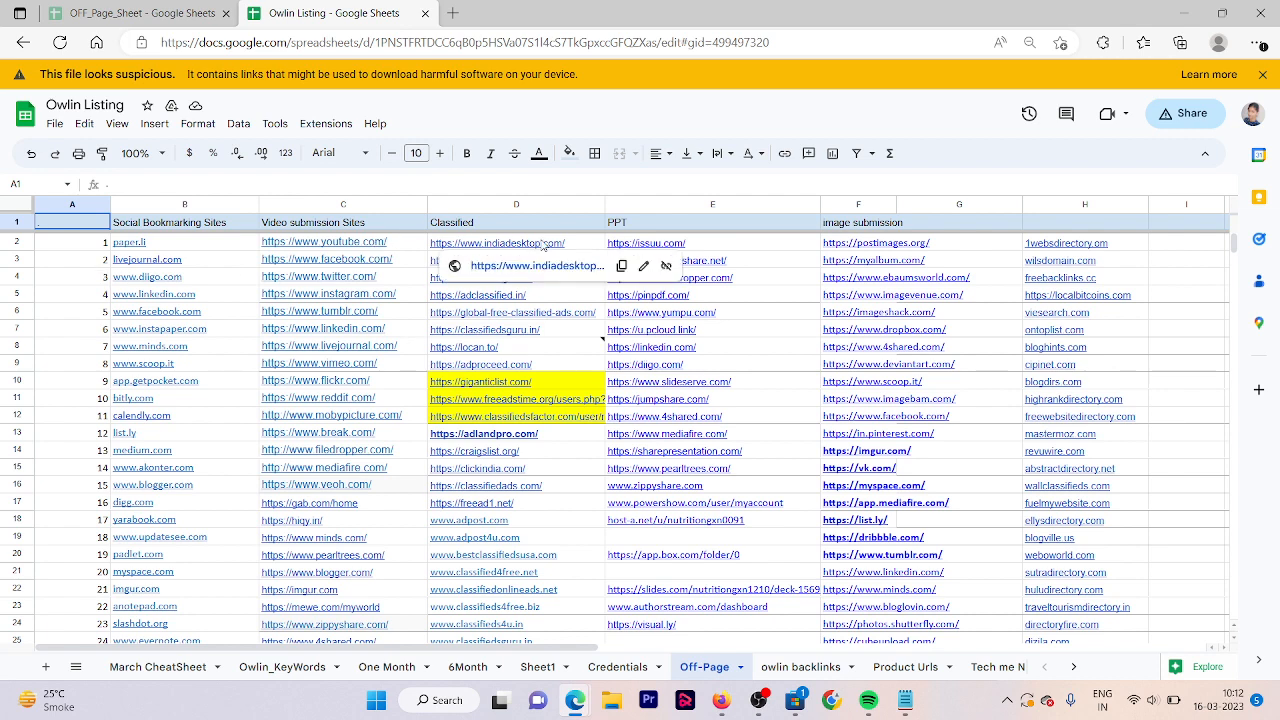
{"action": "mouse_move", "coordinate": [308, 290]}
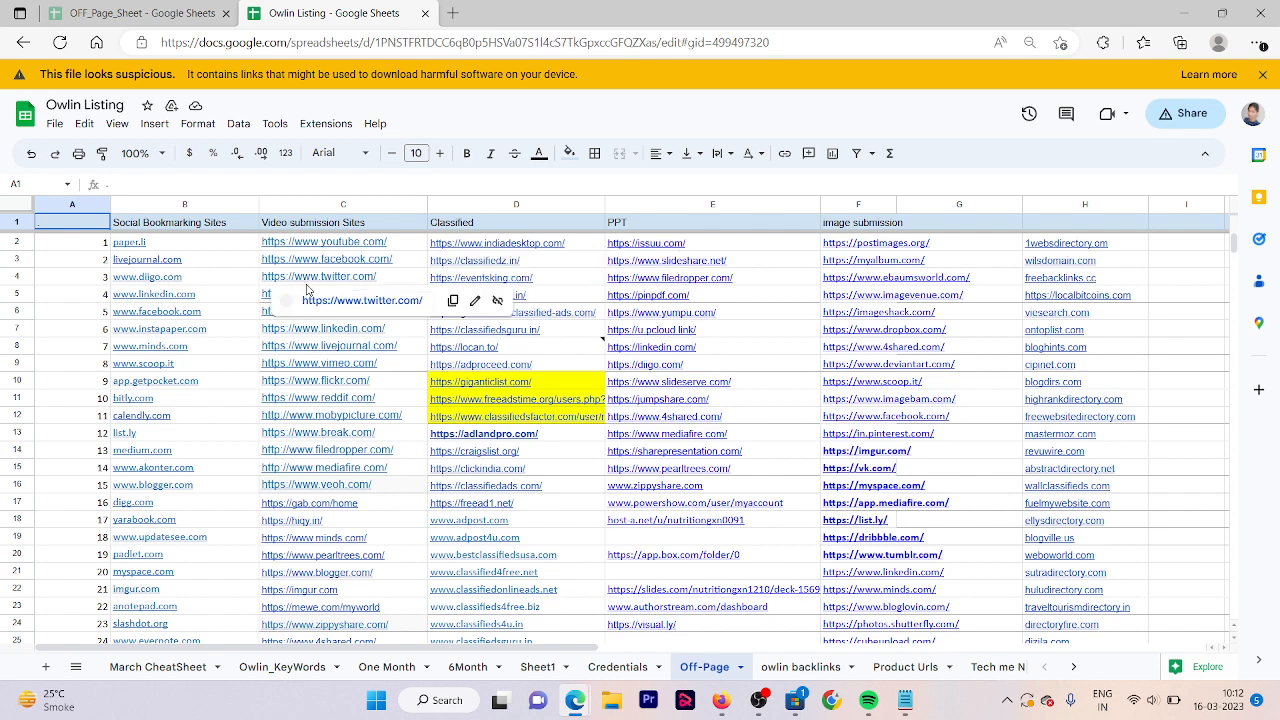
Review the sheet categories in OFF_Page_Sheet, including those after Blog Commenting Sites, and return to the Owlin Listing spreadsheet
{"action": "left_click", "coordinate": [110, 8]}
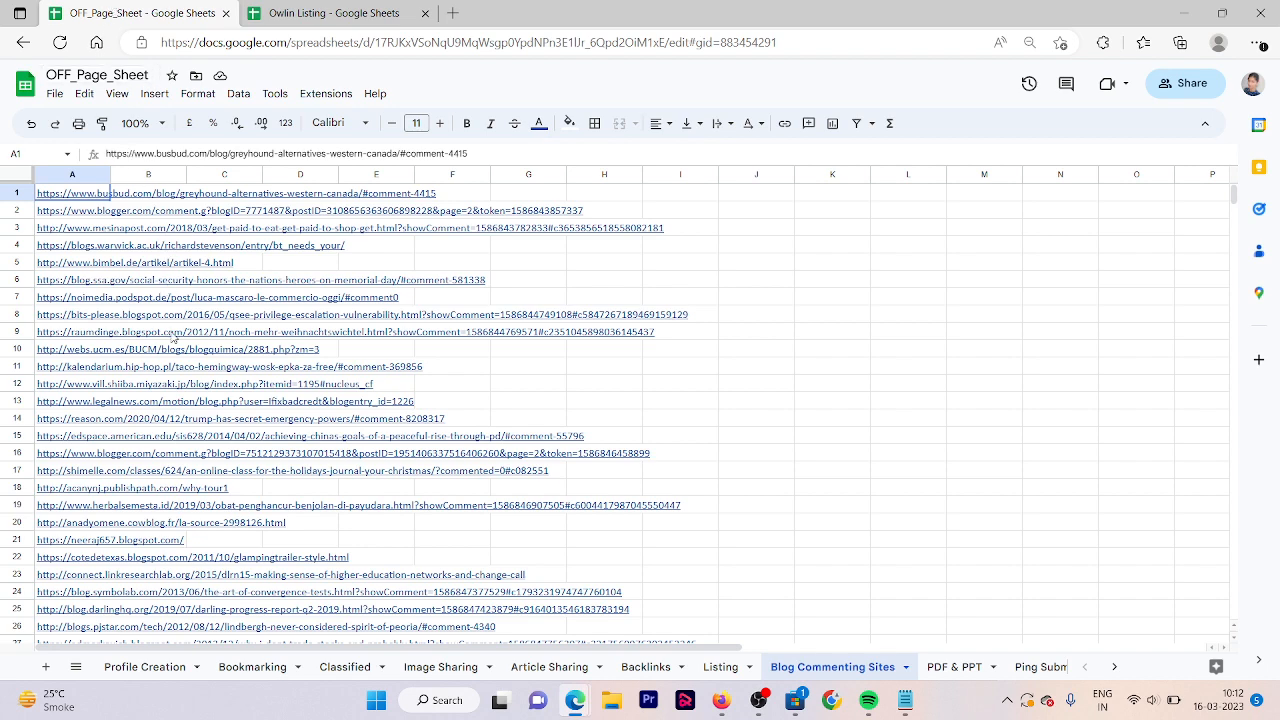
{"action": "left_click", "coordinate": [1113, 667]}
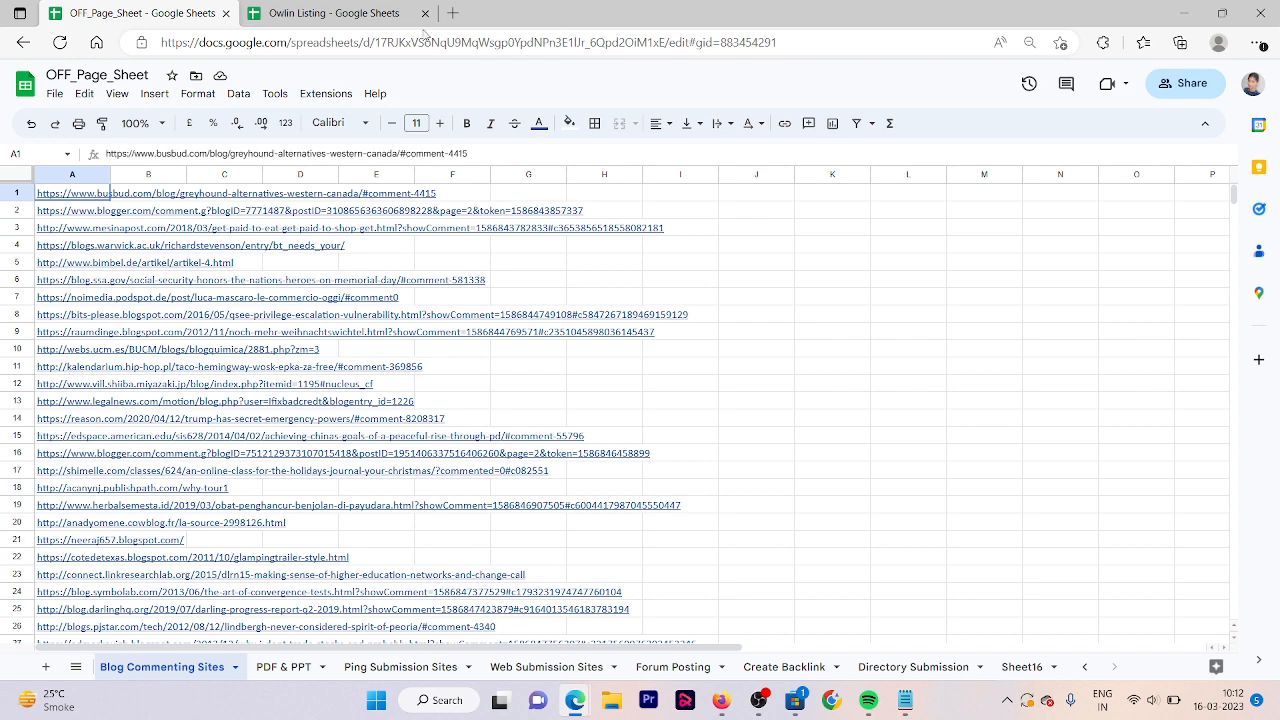
{"action": "left_click", "coordinate": [330, 13]}
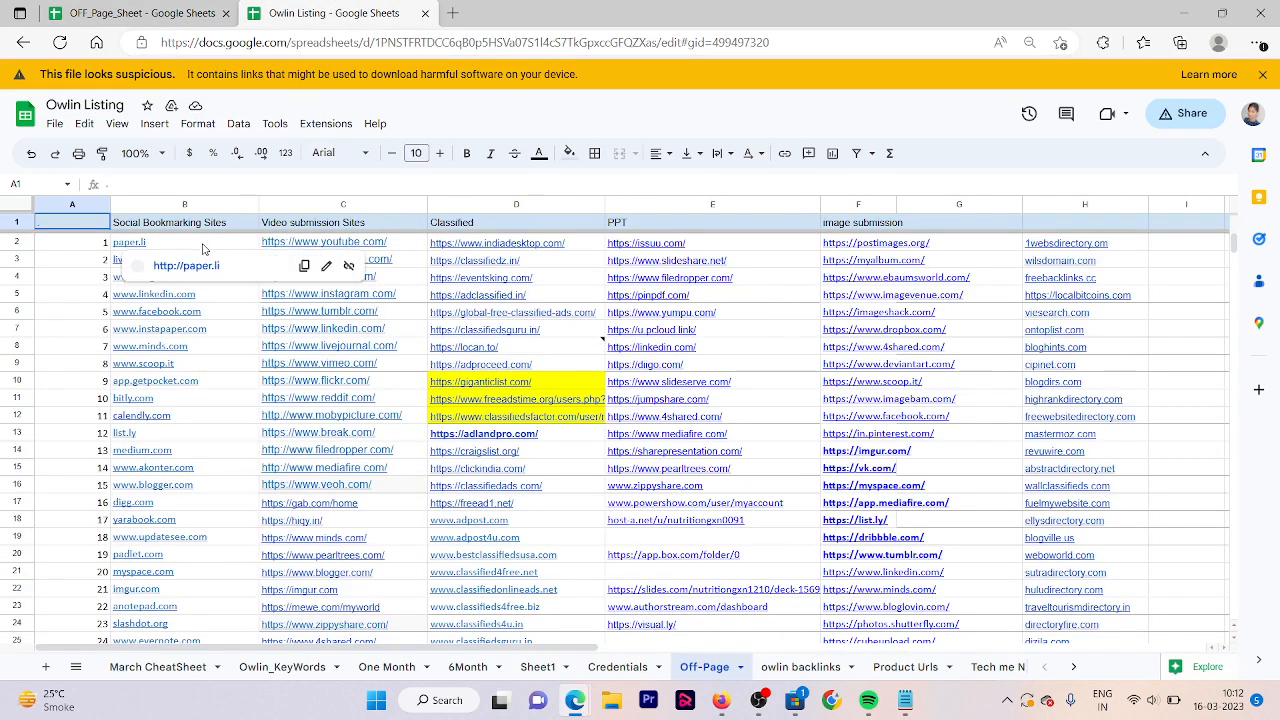